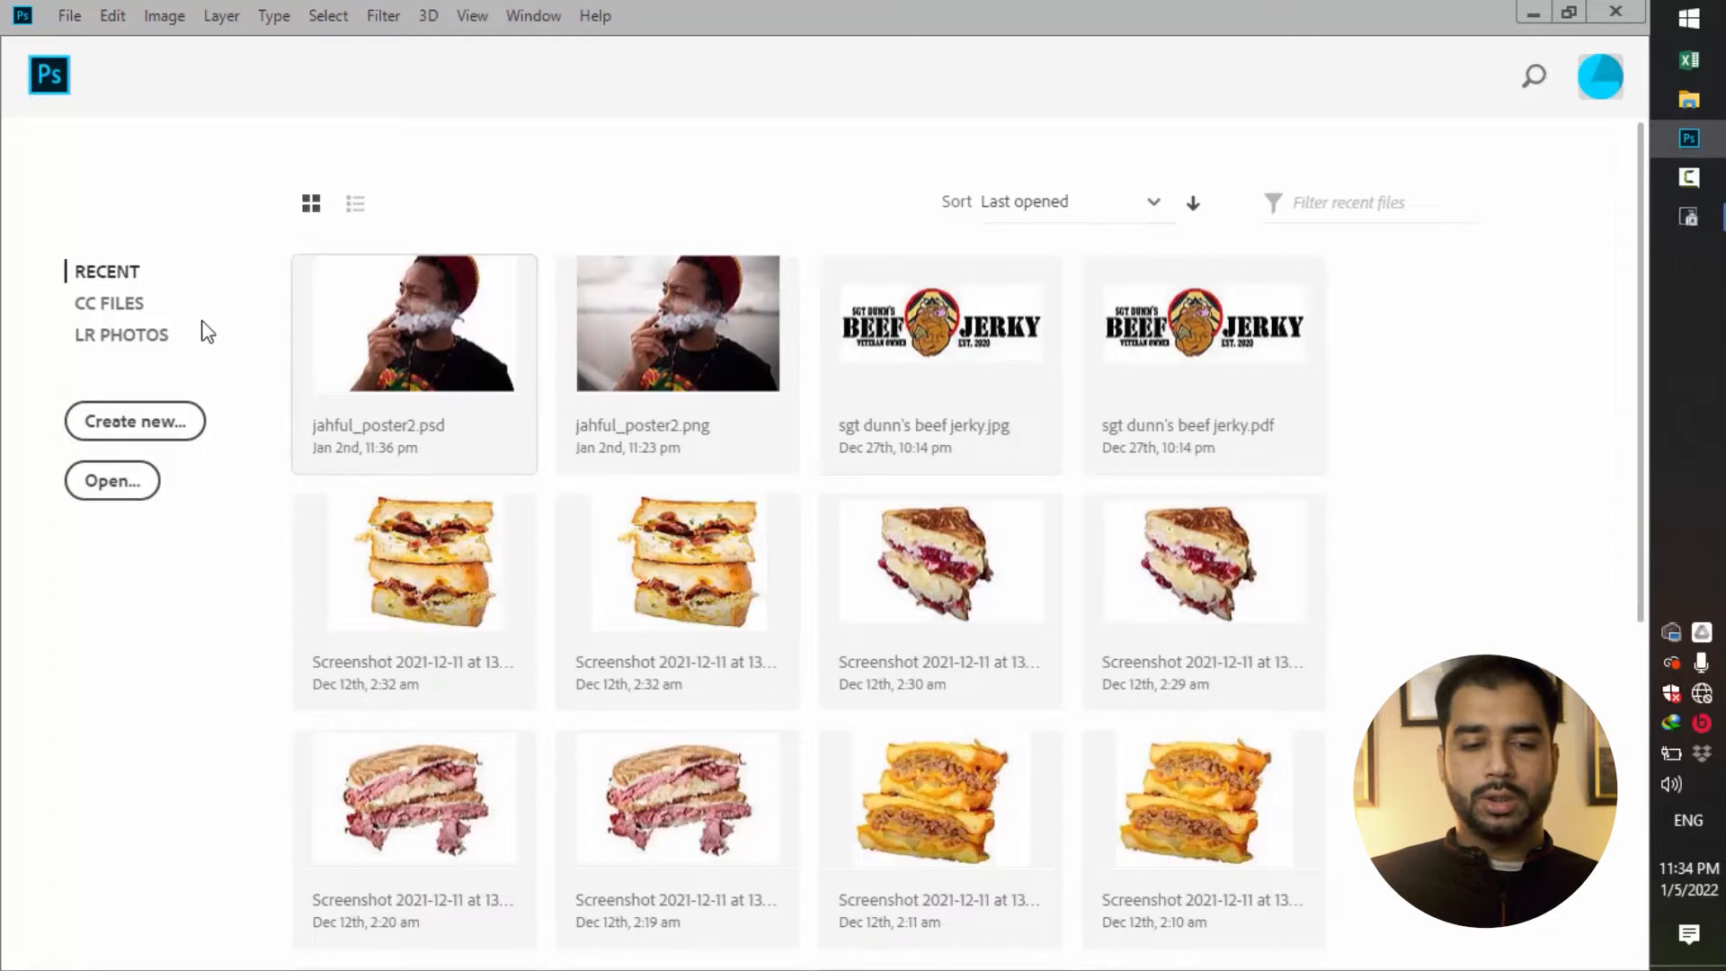
Step: View the CC Files and LR Photos sections of the start screen, and return to the recent files
left_click(122, 306)
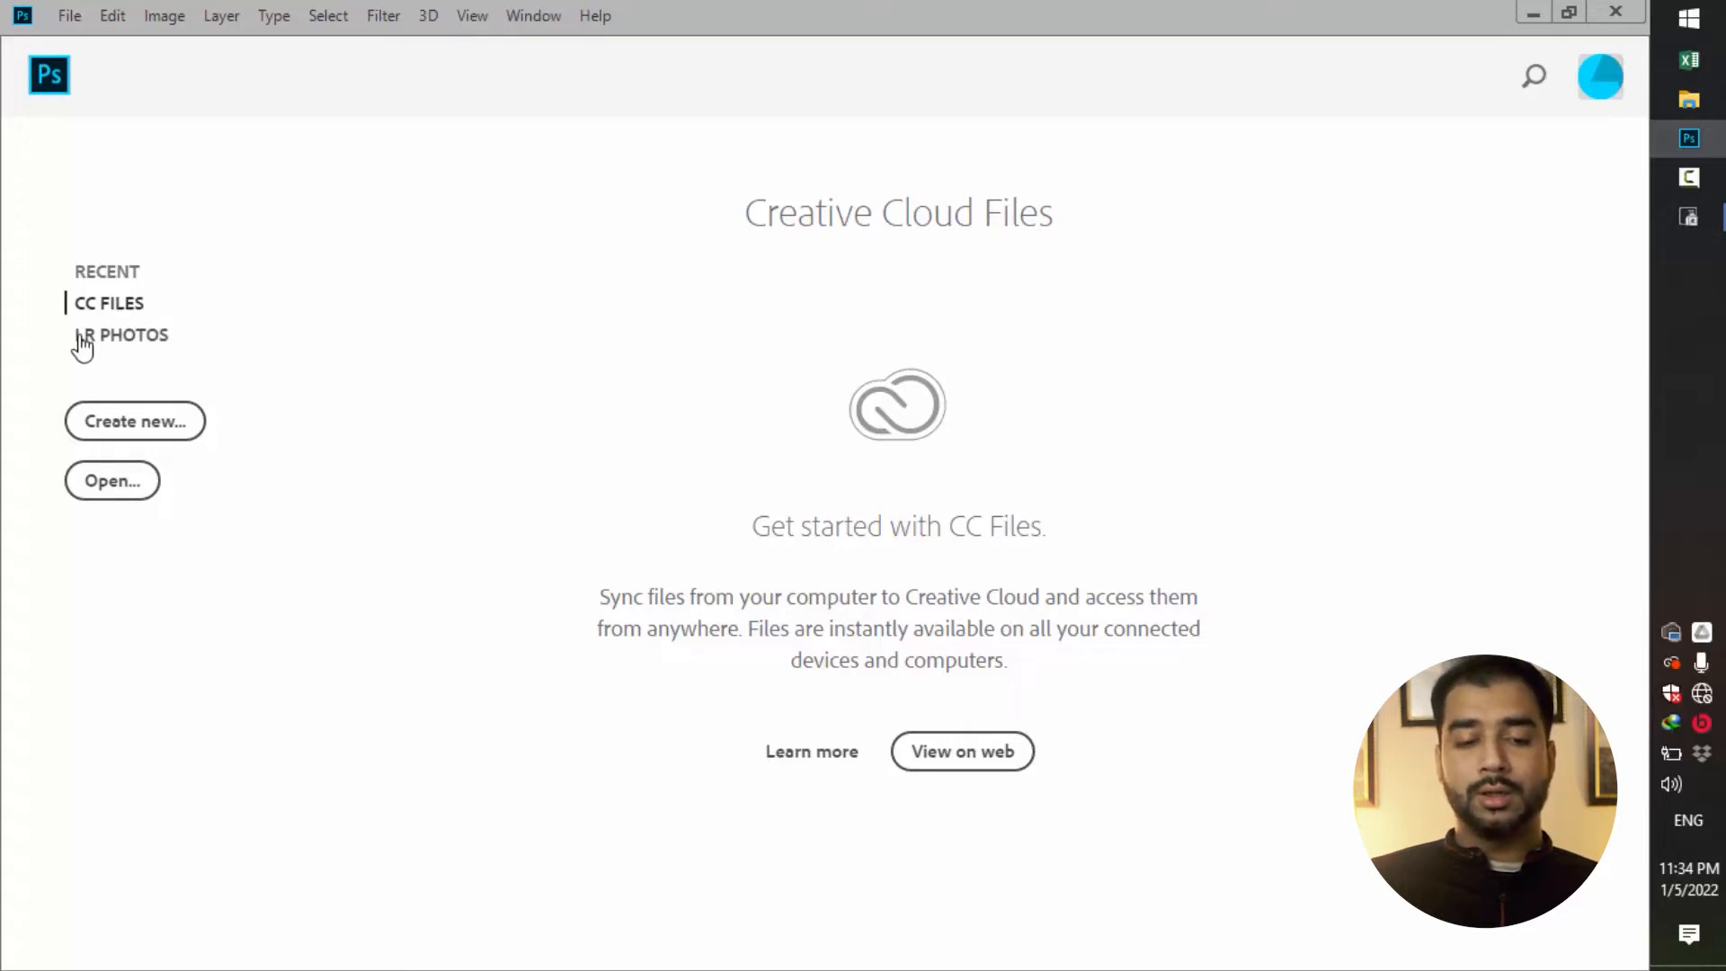
left_click(146, 342)
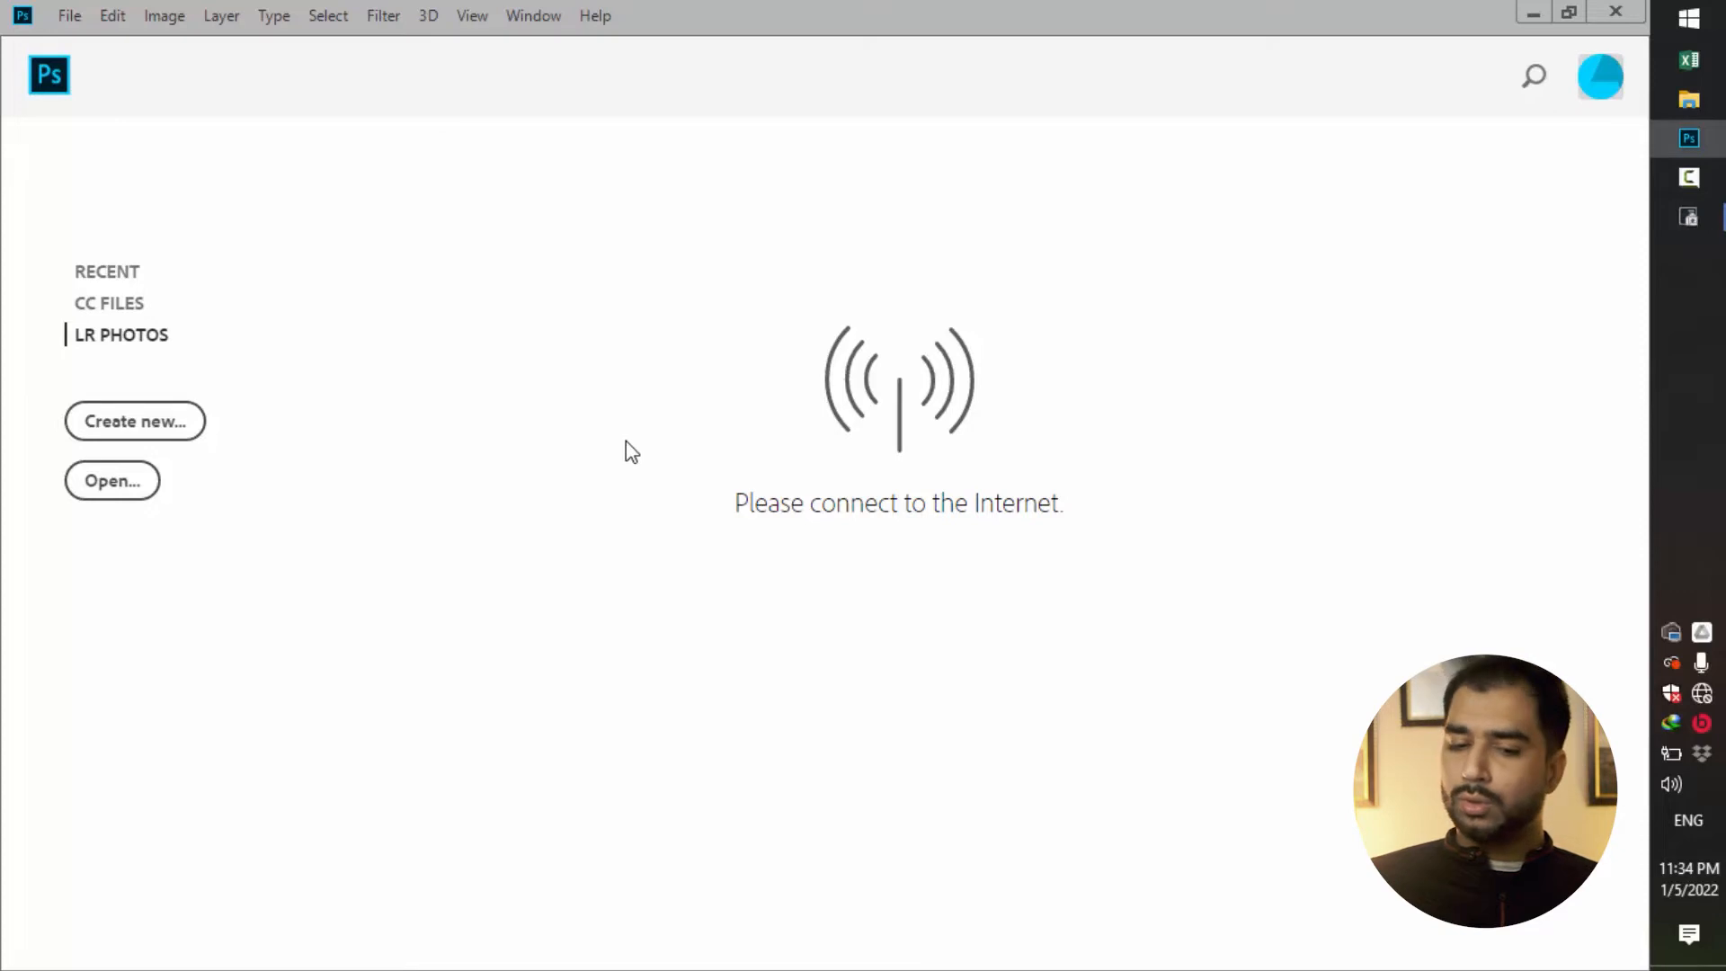
left_click(114, 307)
left_click(123, 337)
left_click(126, 310)
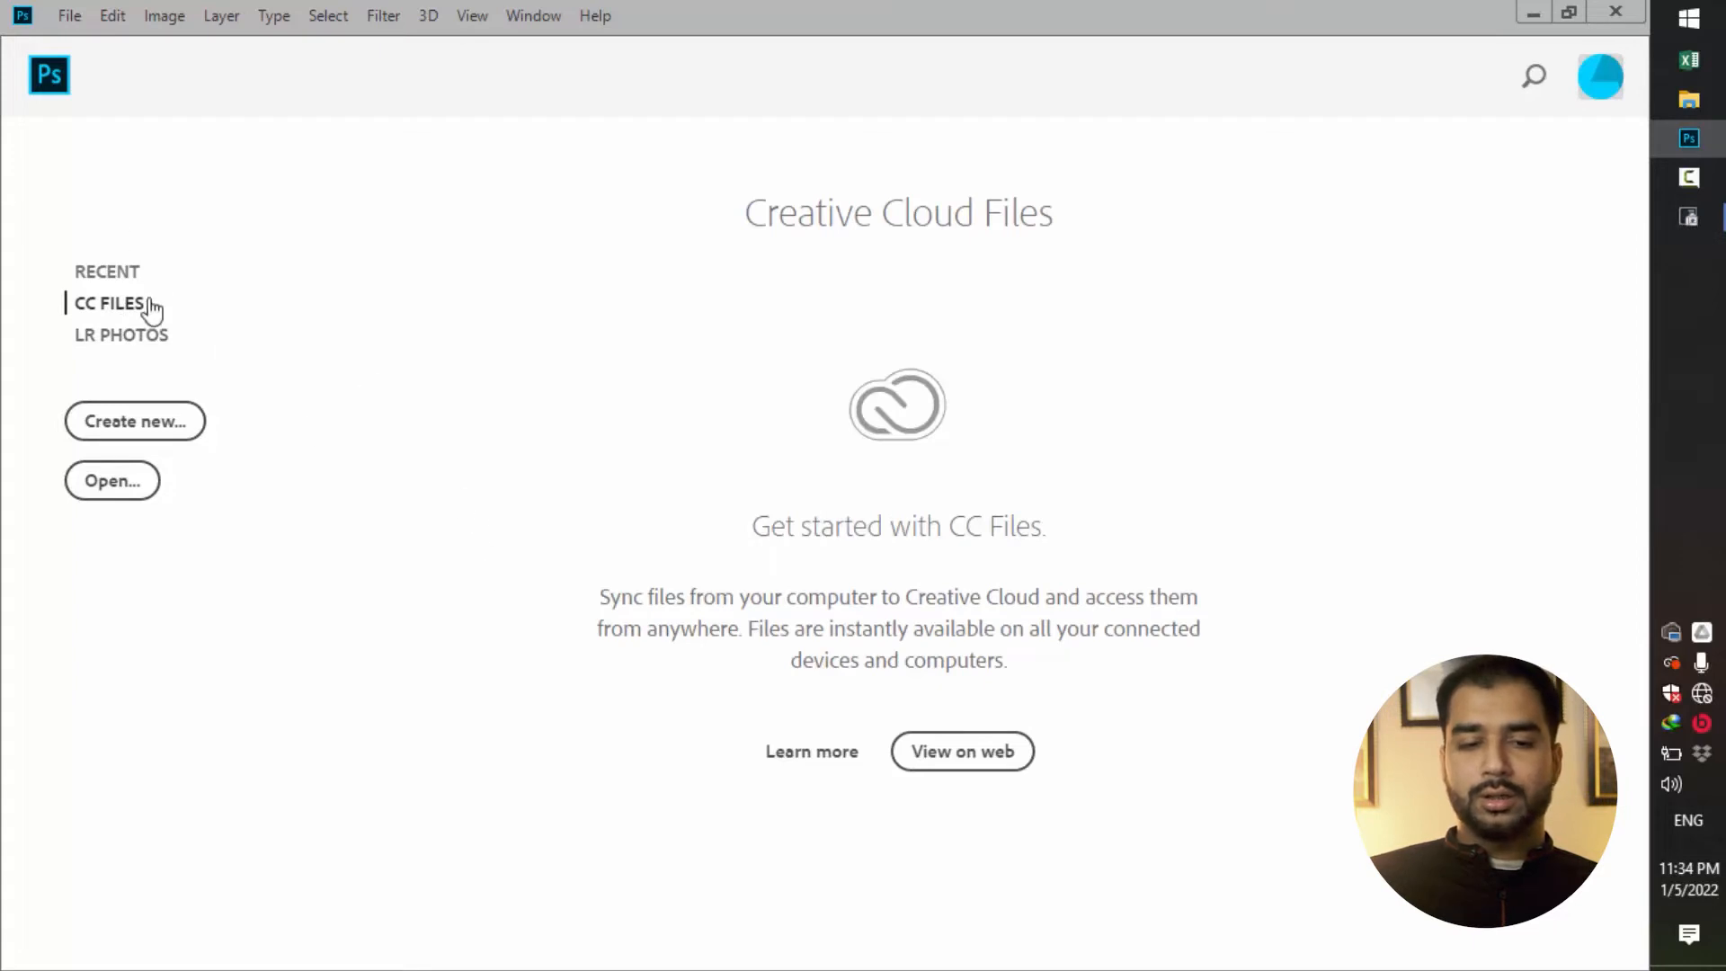
left_click(106, 272)
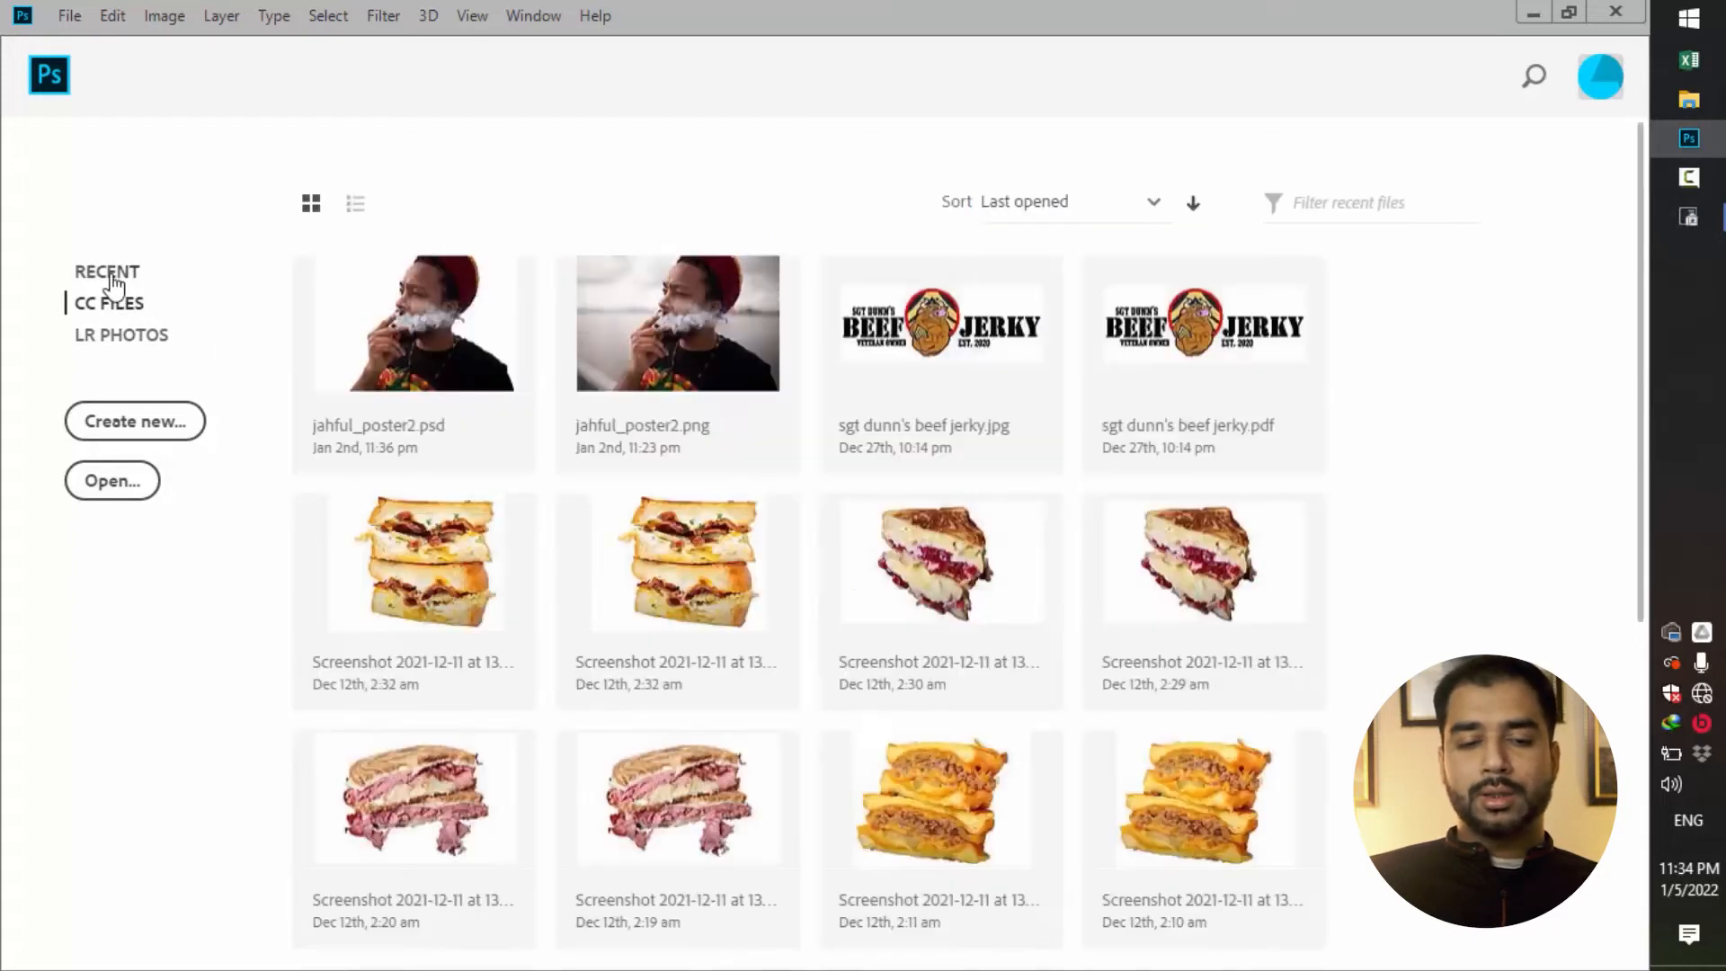
Step: Show the recent files as a list and switch them back to the thumbnail grid
left_click(355, 214)
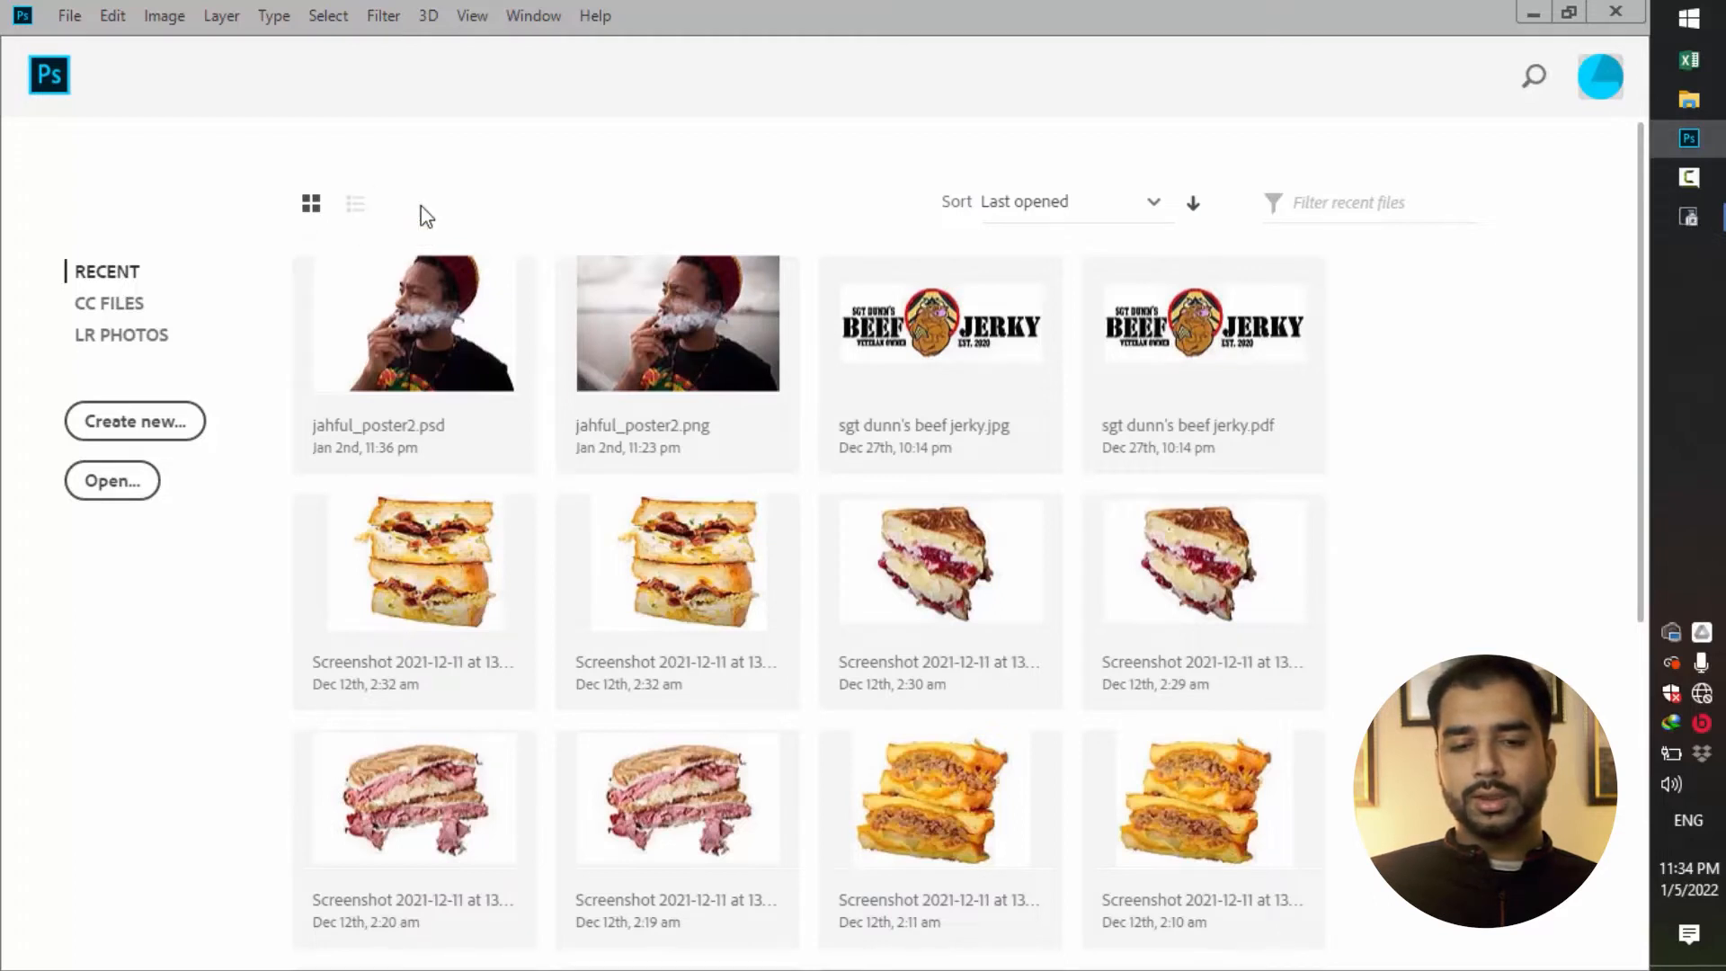
left_click(366, 218)
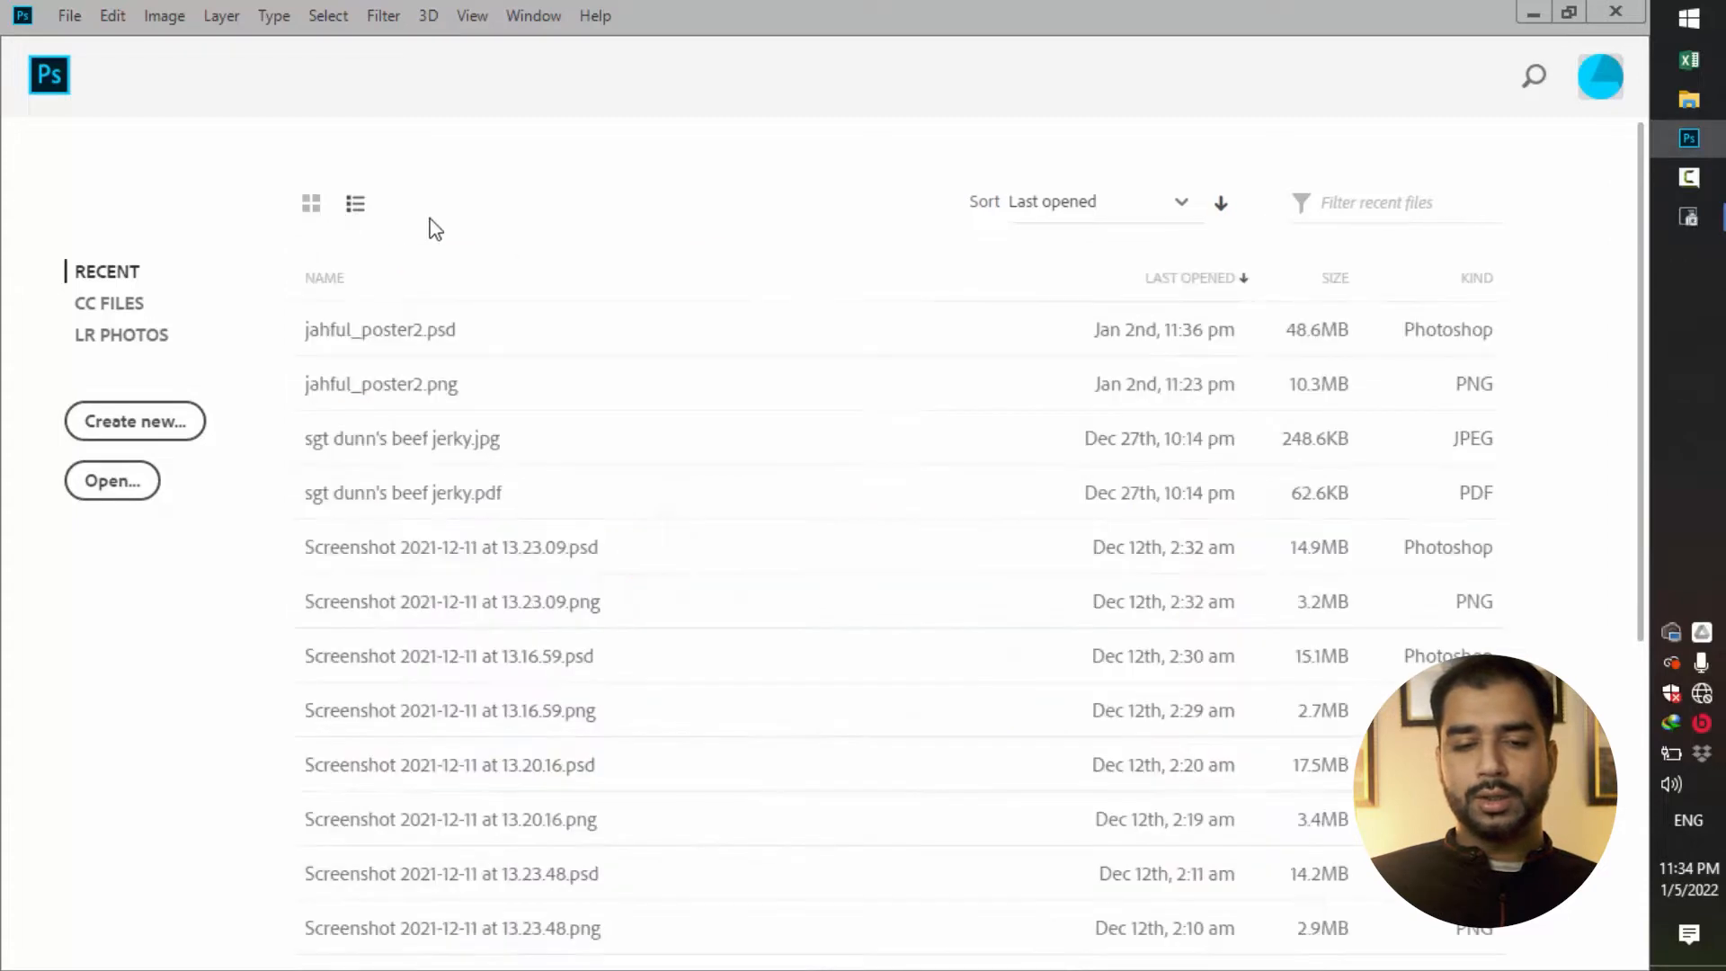
left_click(310, 203)
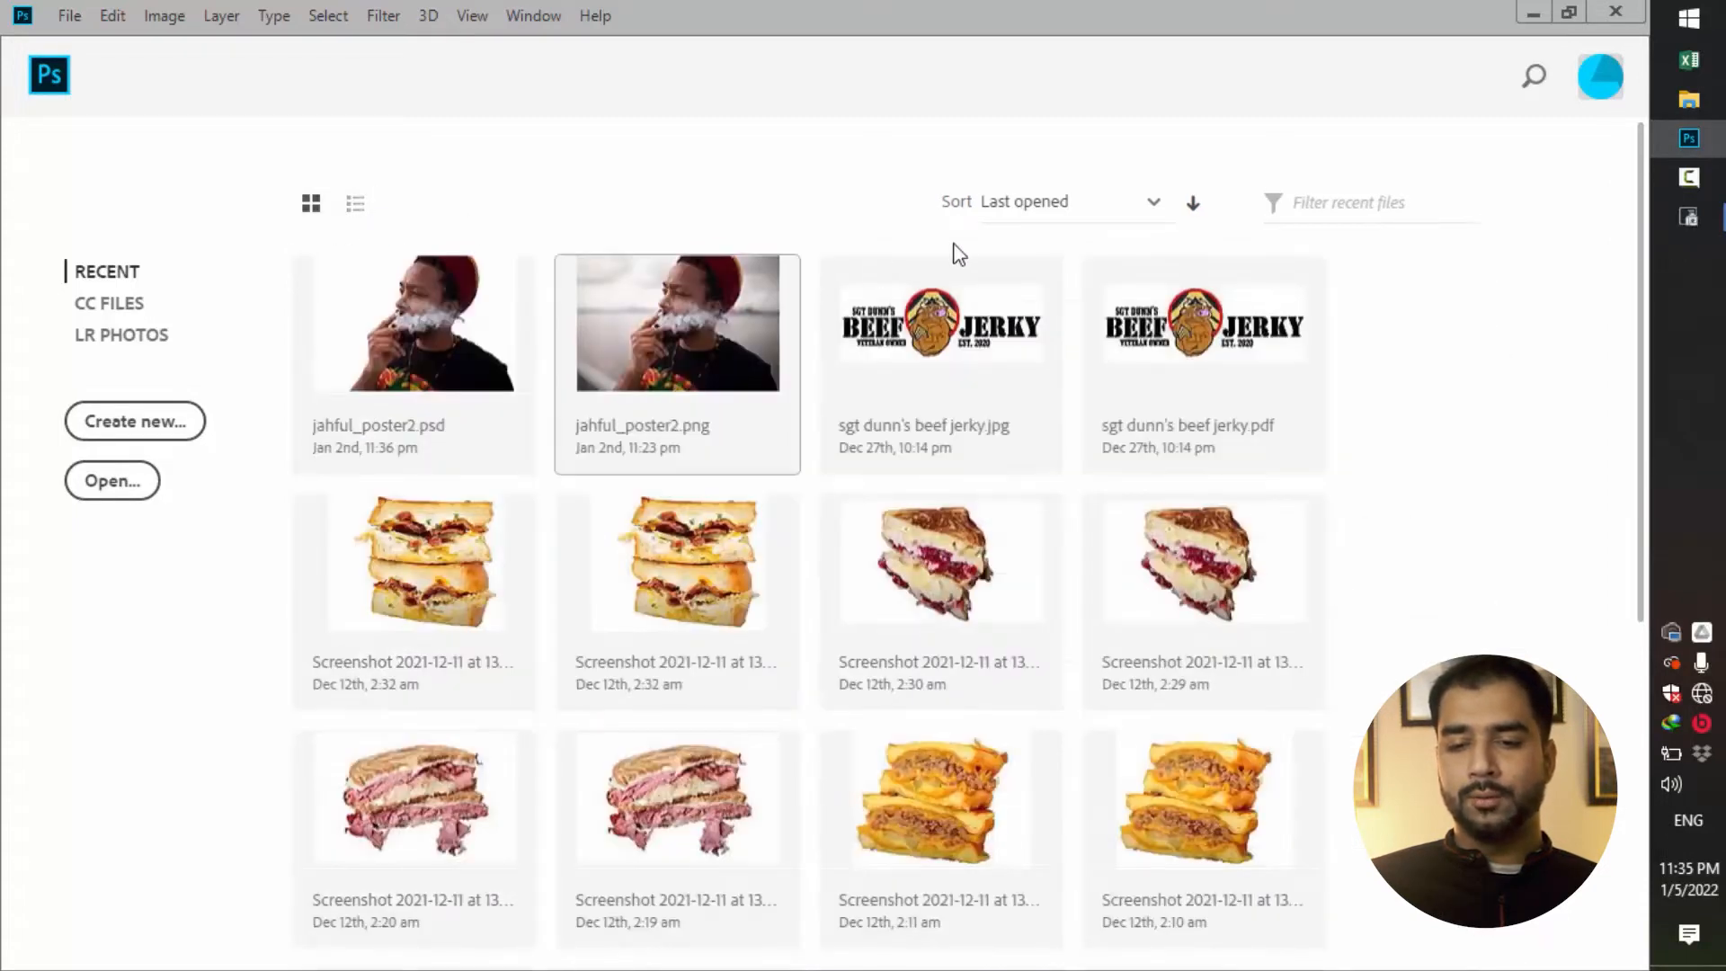
Step: Look at the sort options, the recent-files filter and the search page, and return to the start screen
left_click(1083, 208)
left_click(1355, 203)
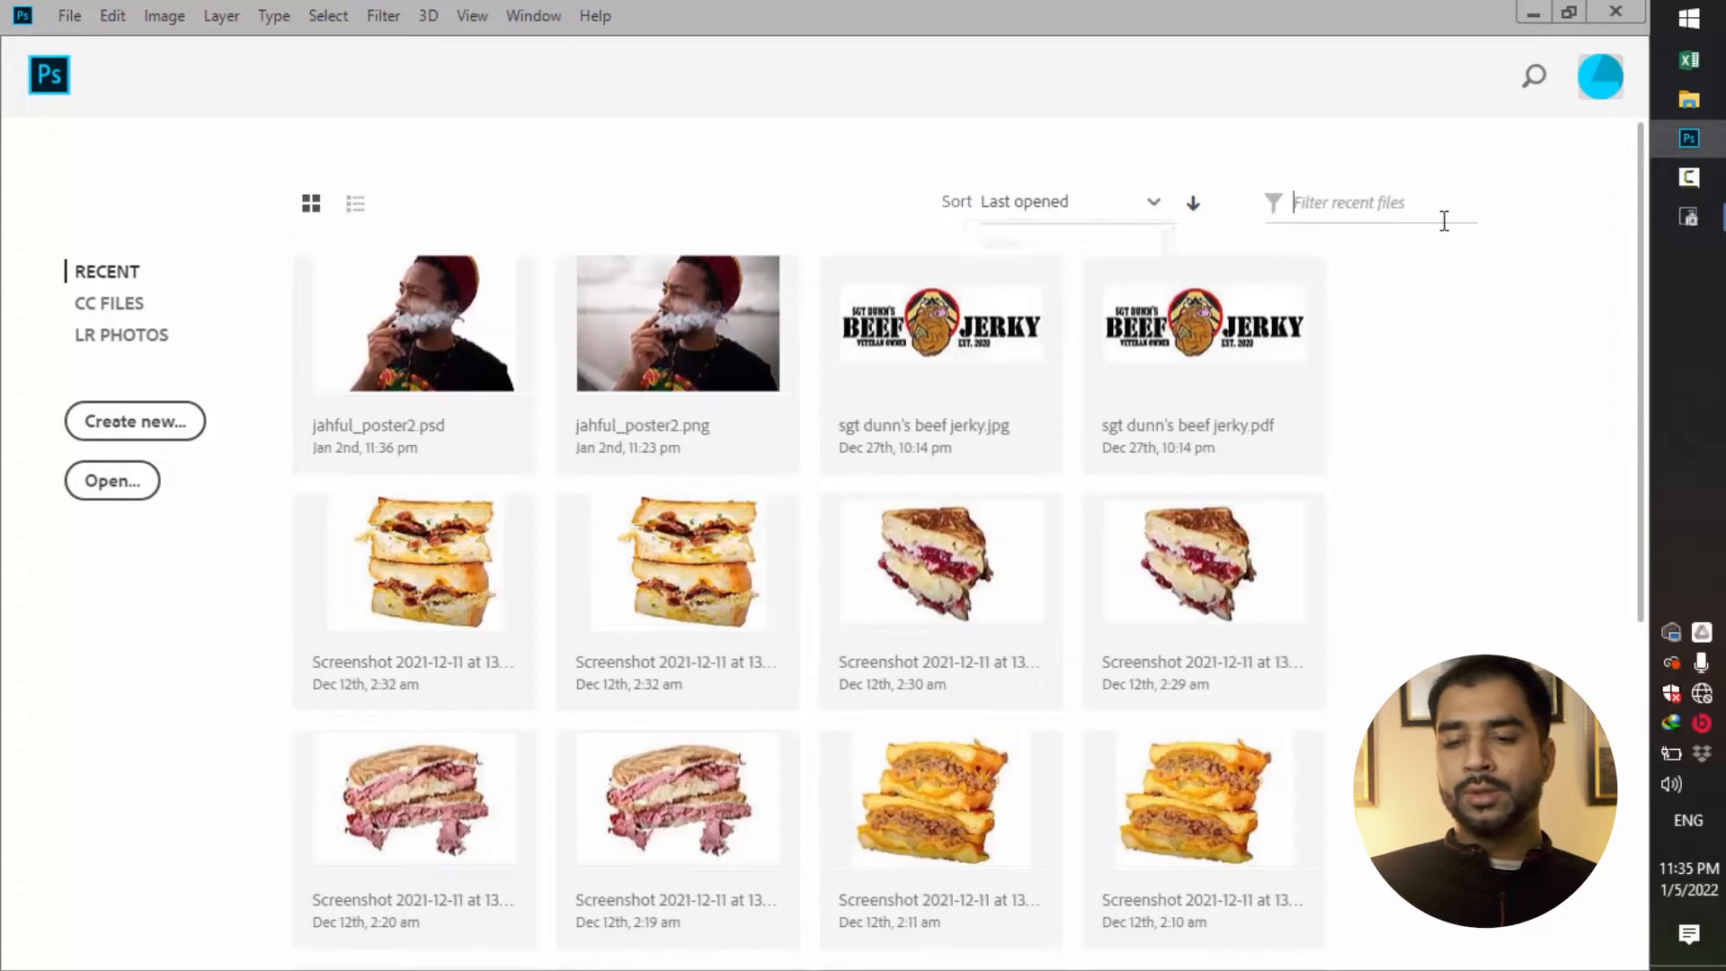
left_click(1534, 76)
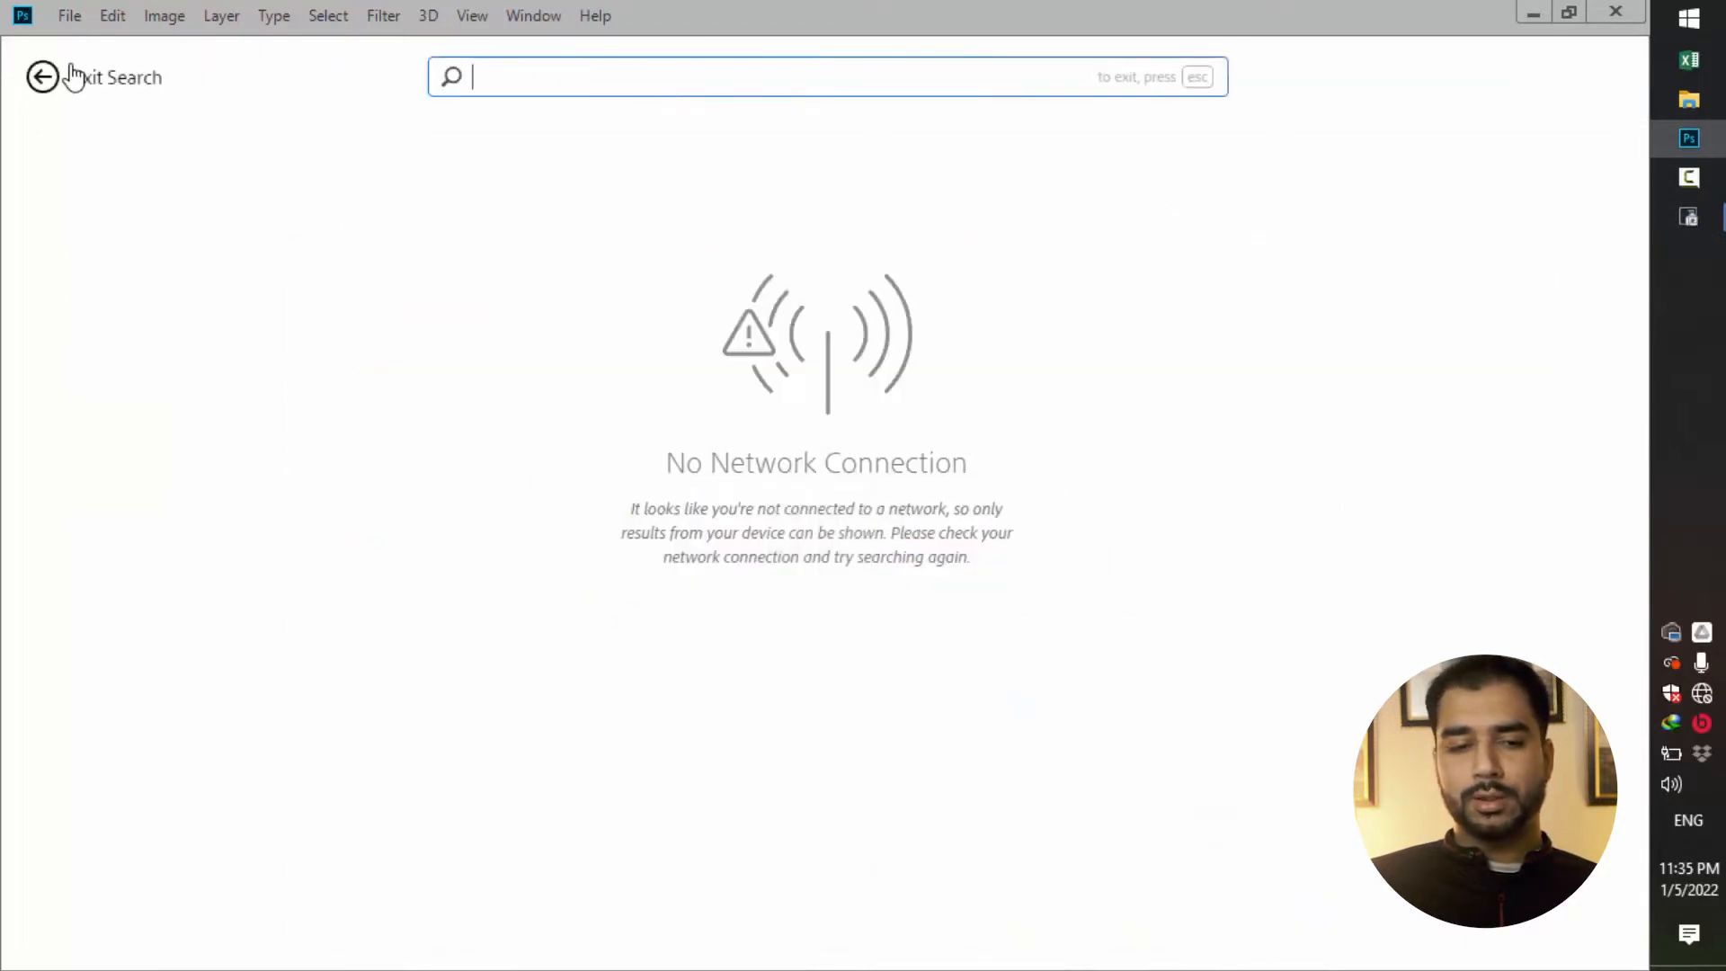
left_click(45, 77)
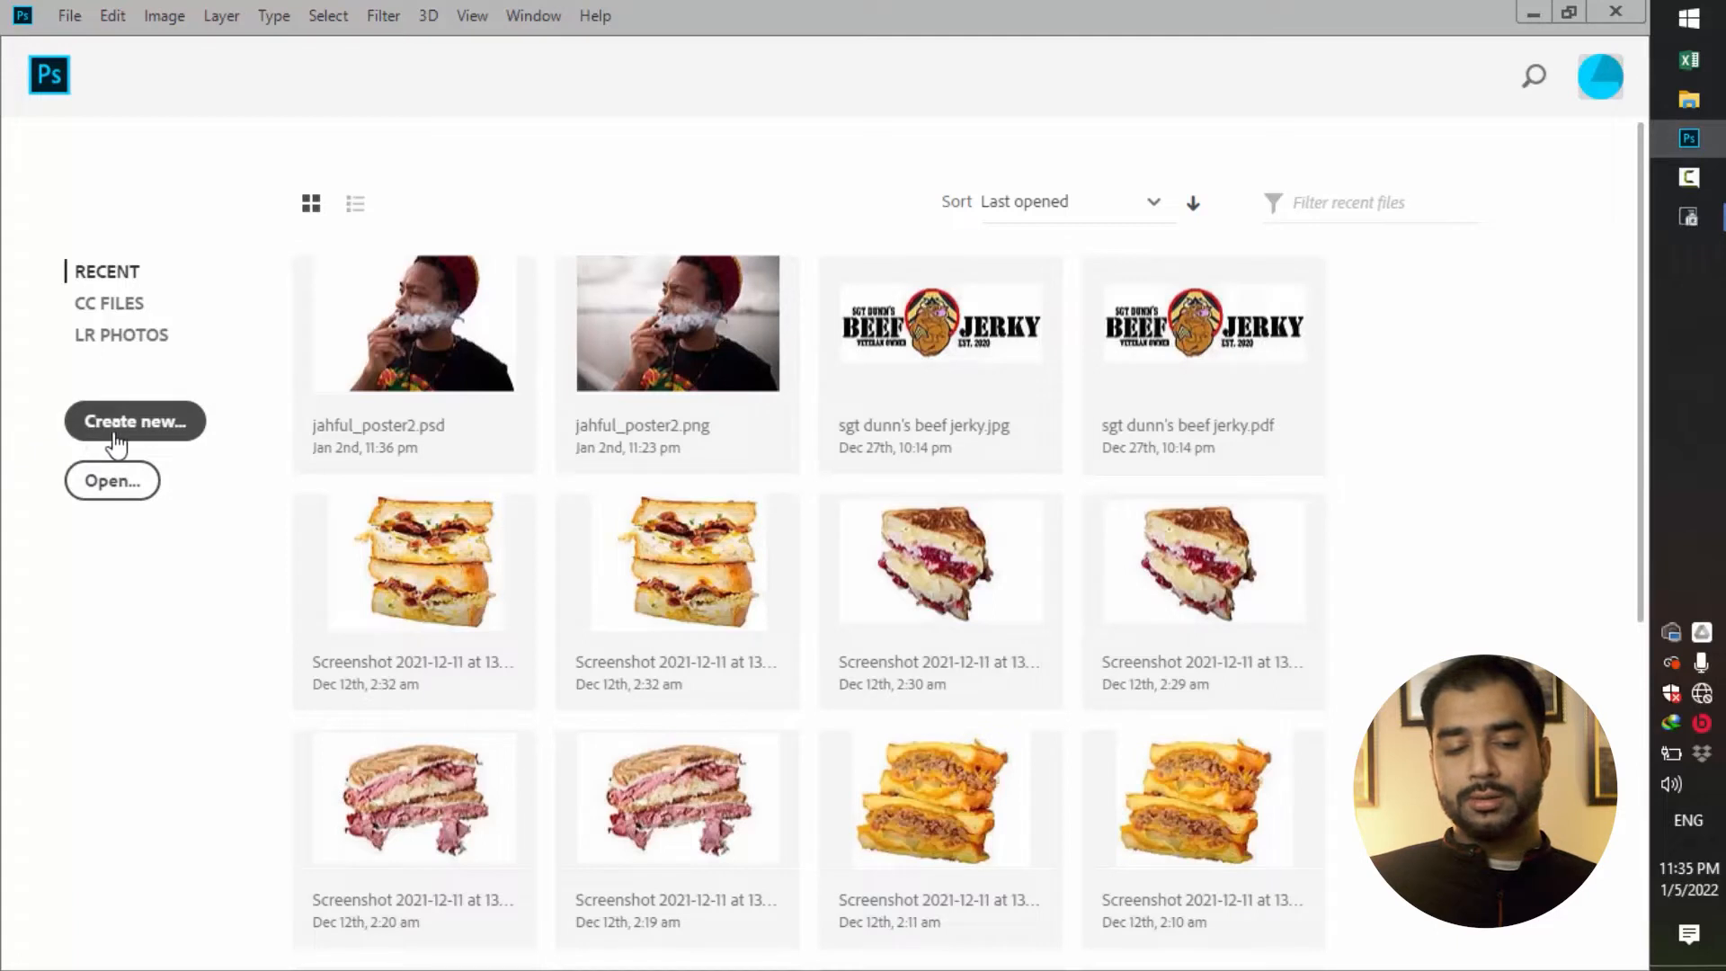
Step: Begin a new document and look through all of the recent document sizes
left_click(133, 492)
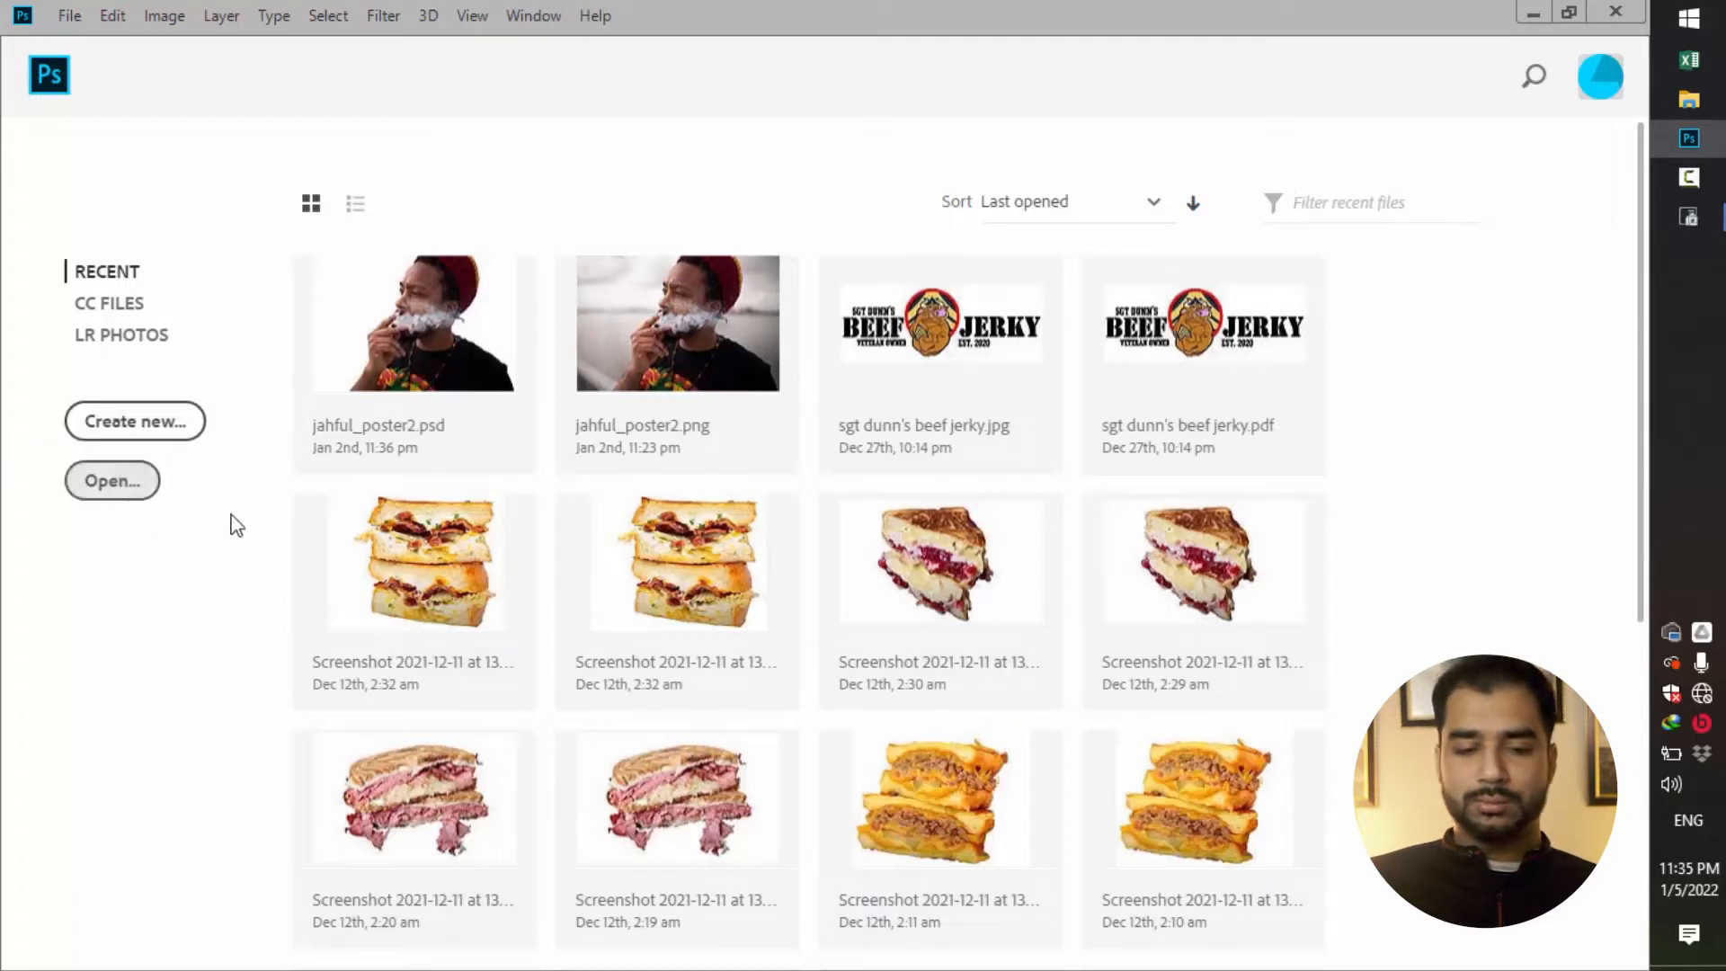
left_click(160, 432)
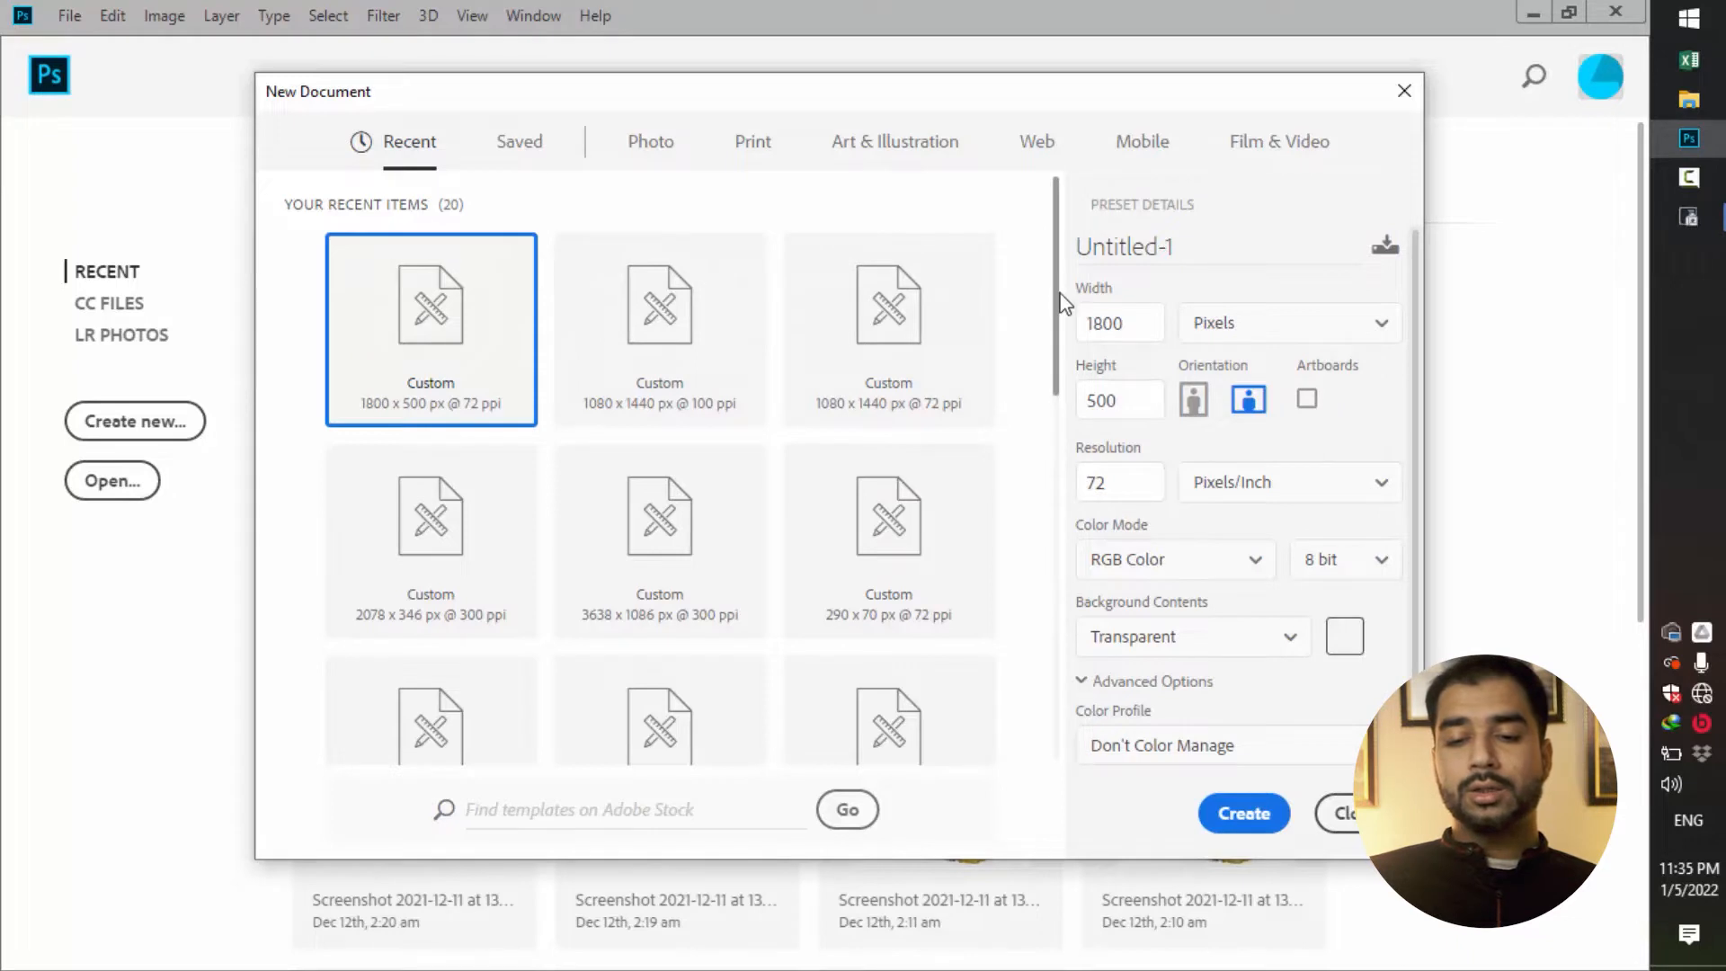
left_click_drag(1057, 296, 1042, 717)
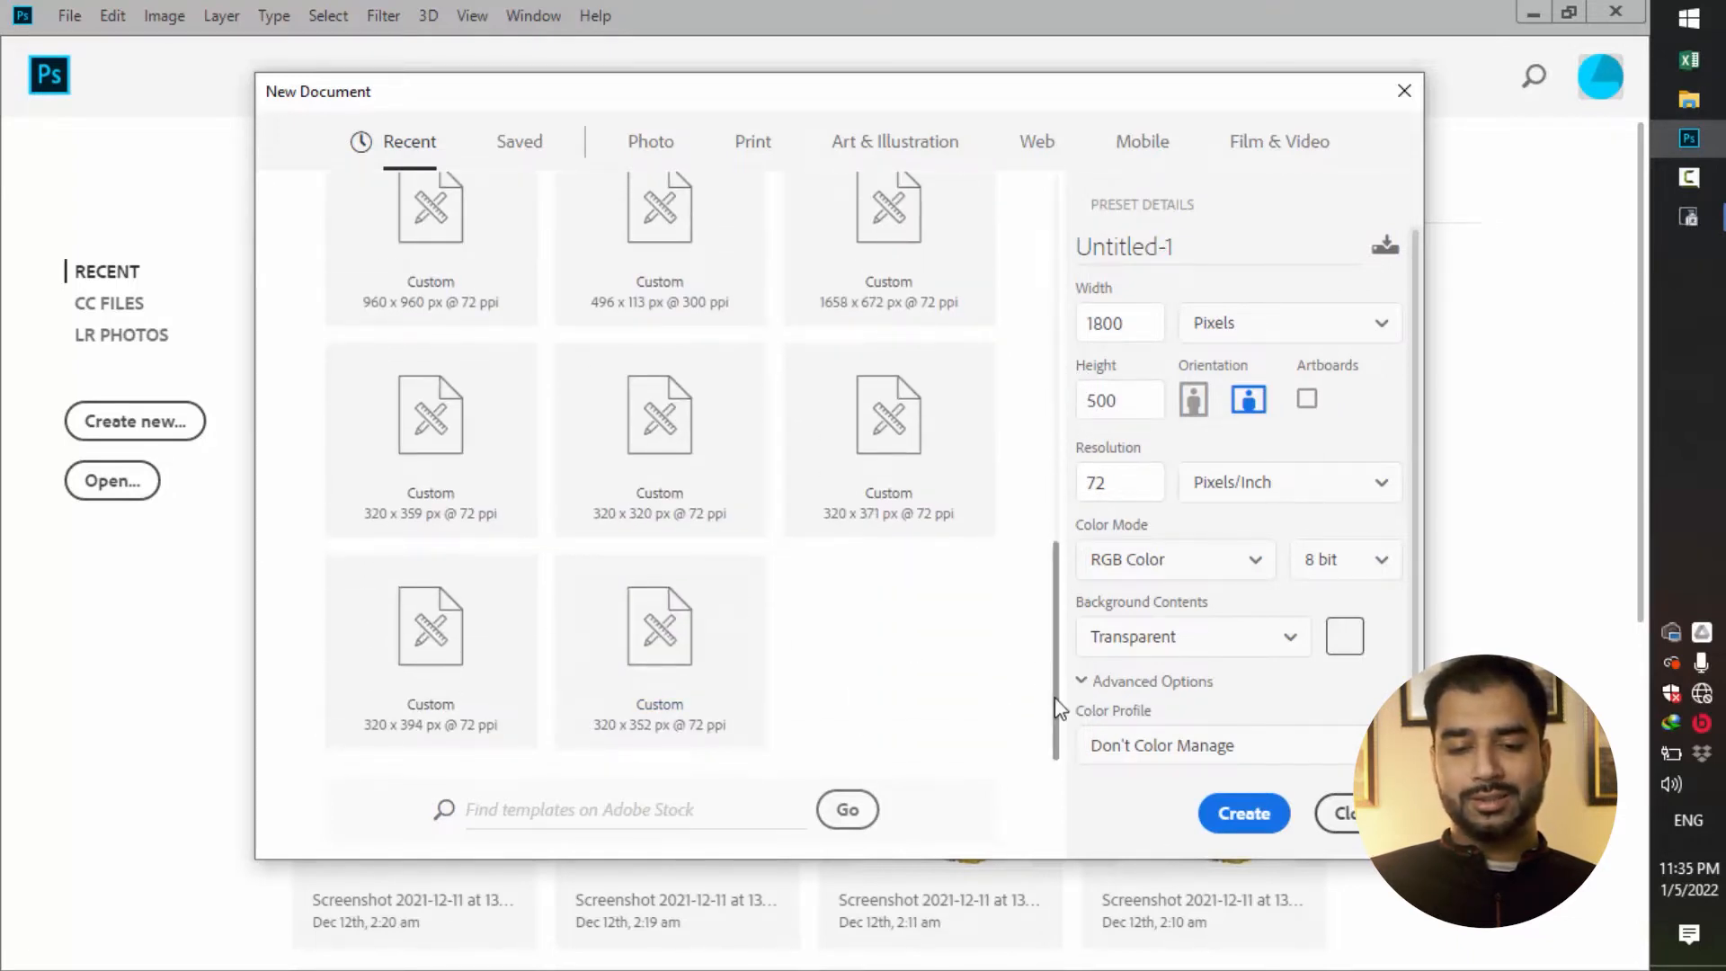
left_click_drag(1064, 693, 1053, 324)
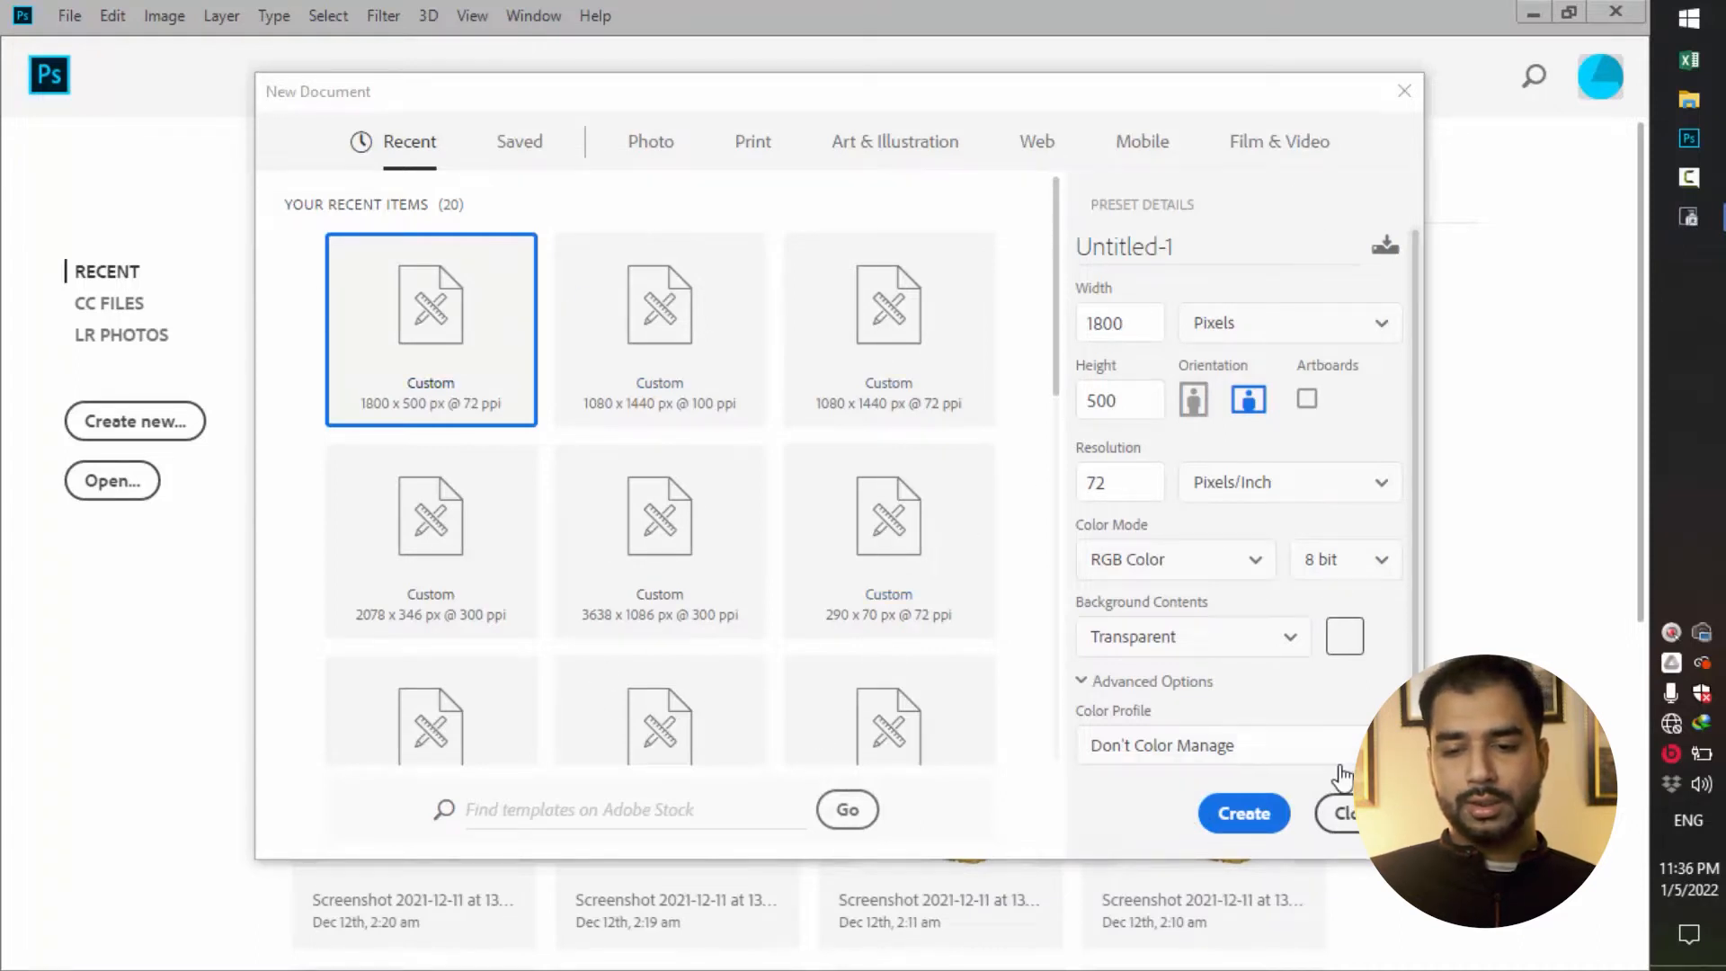
Step: Examine the Saved, Photo and Print document presets, including the document name field
left_click(528, 149)
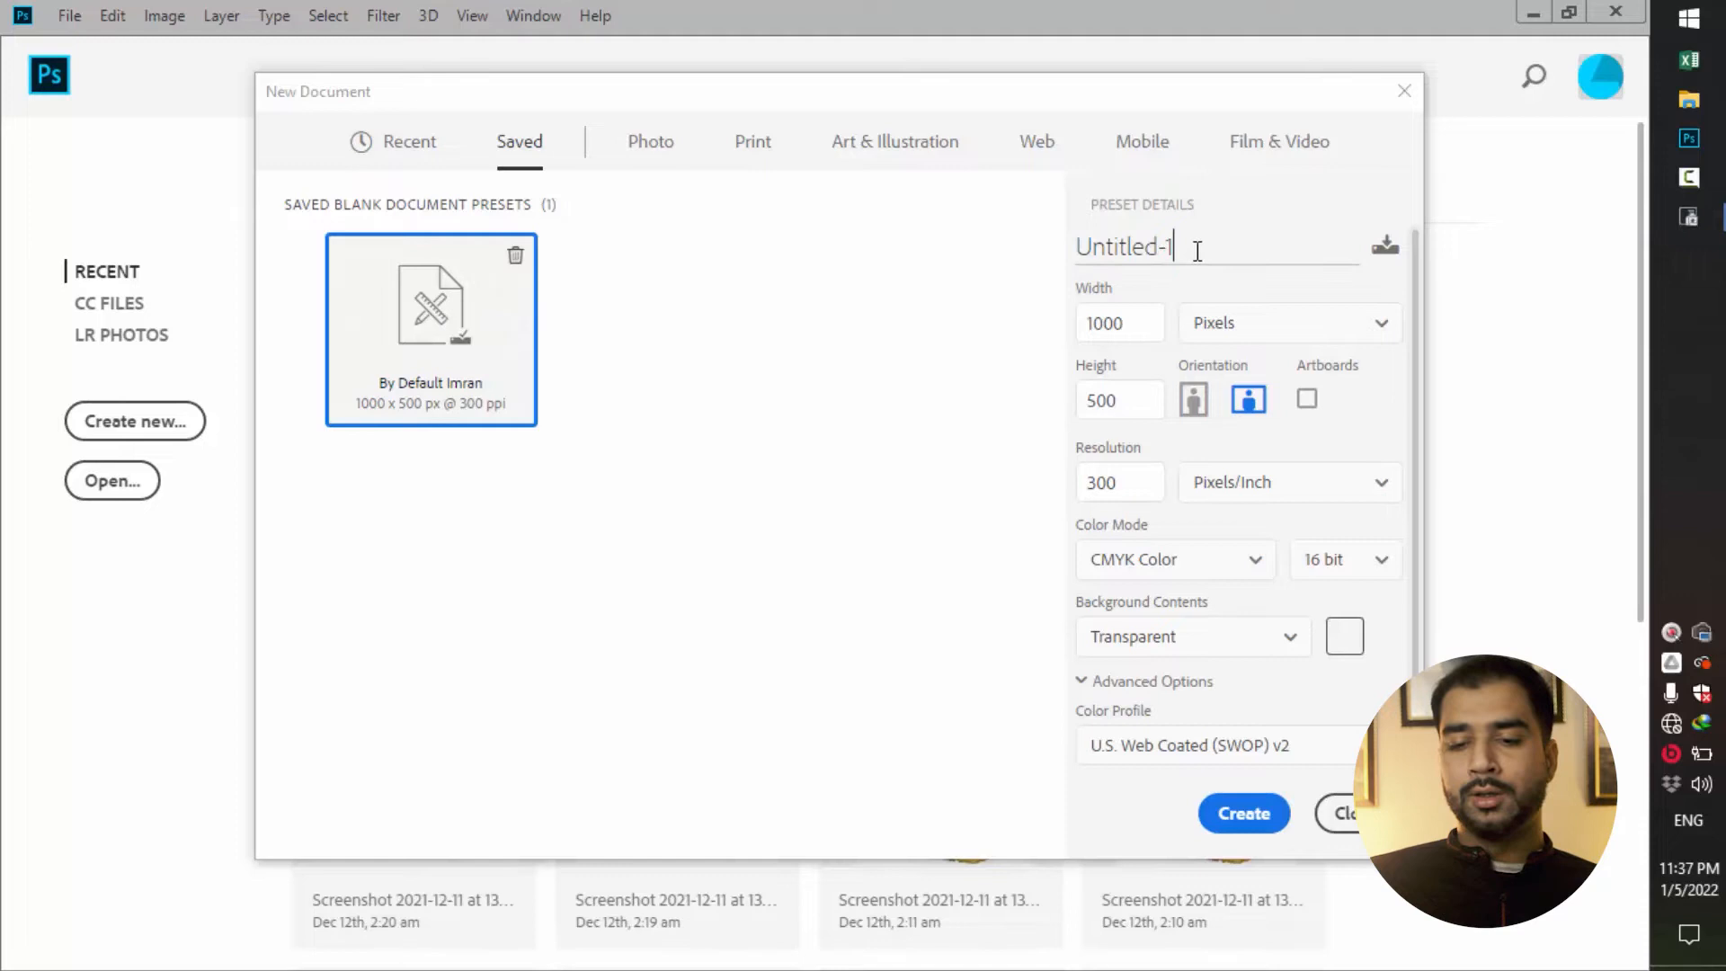
left_click_drag(1197, 251, 1048, 253)
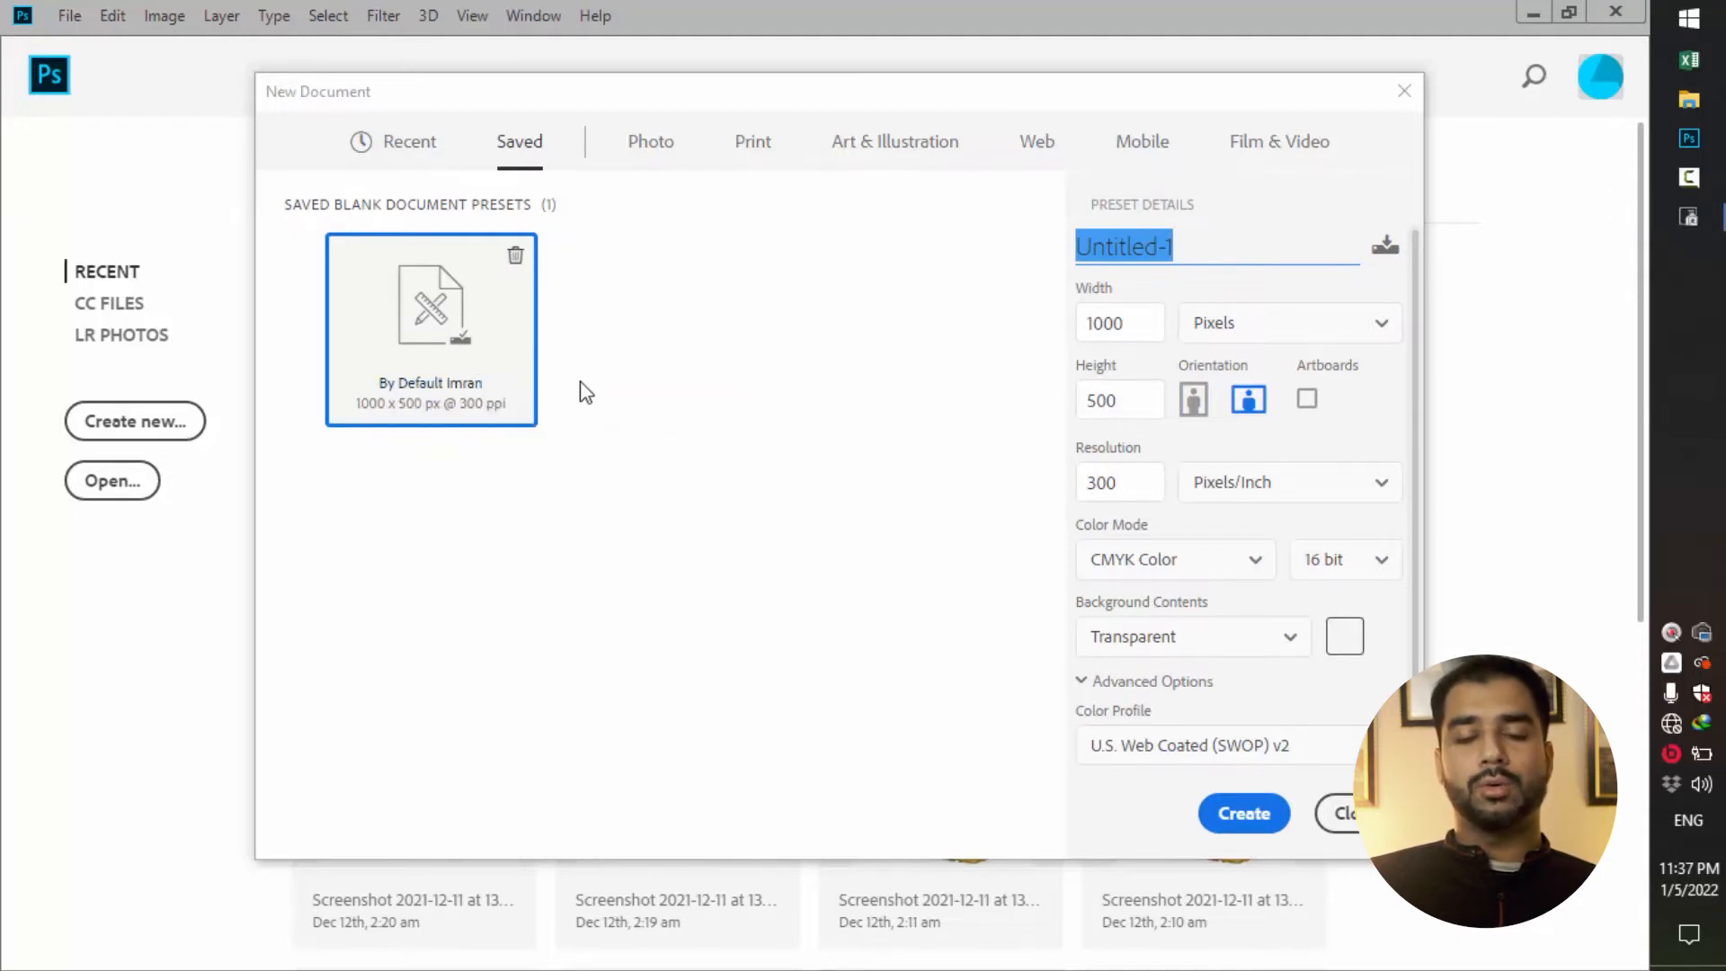
left_click(651, 144)
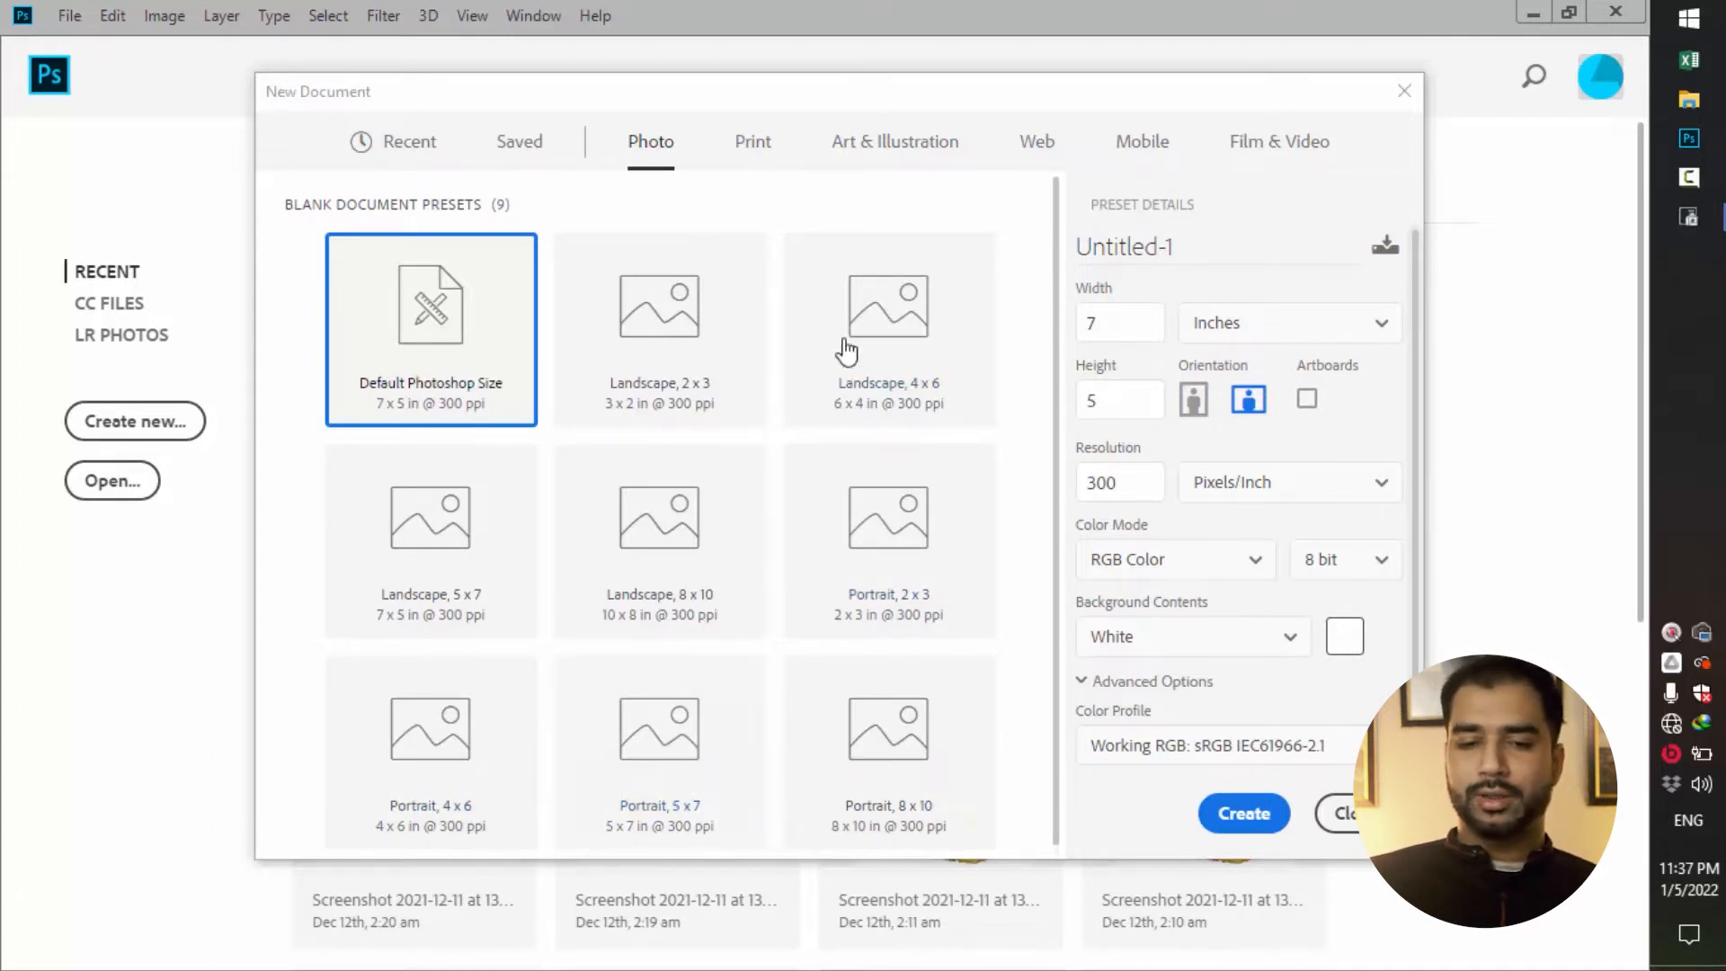
left_click(757, 140)
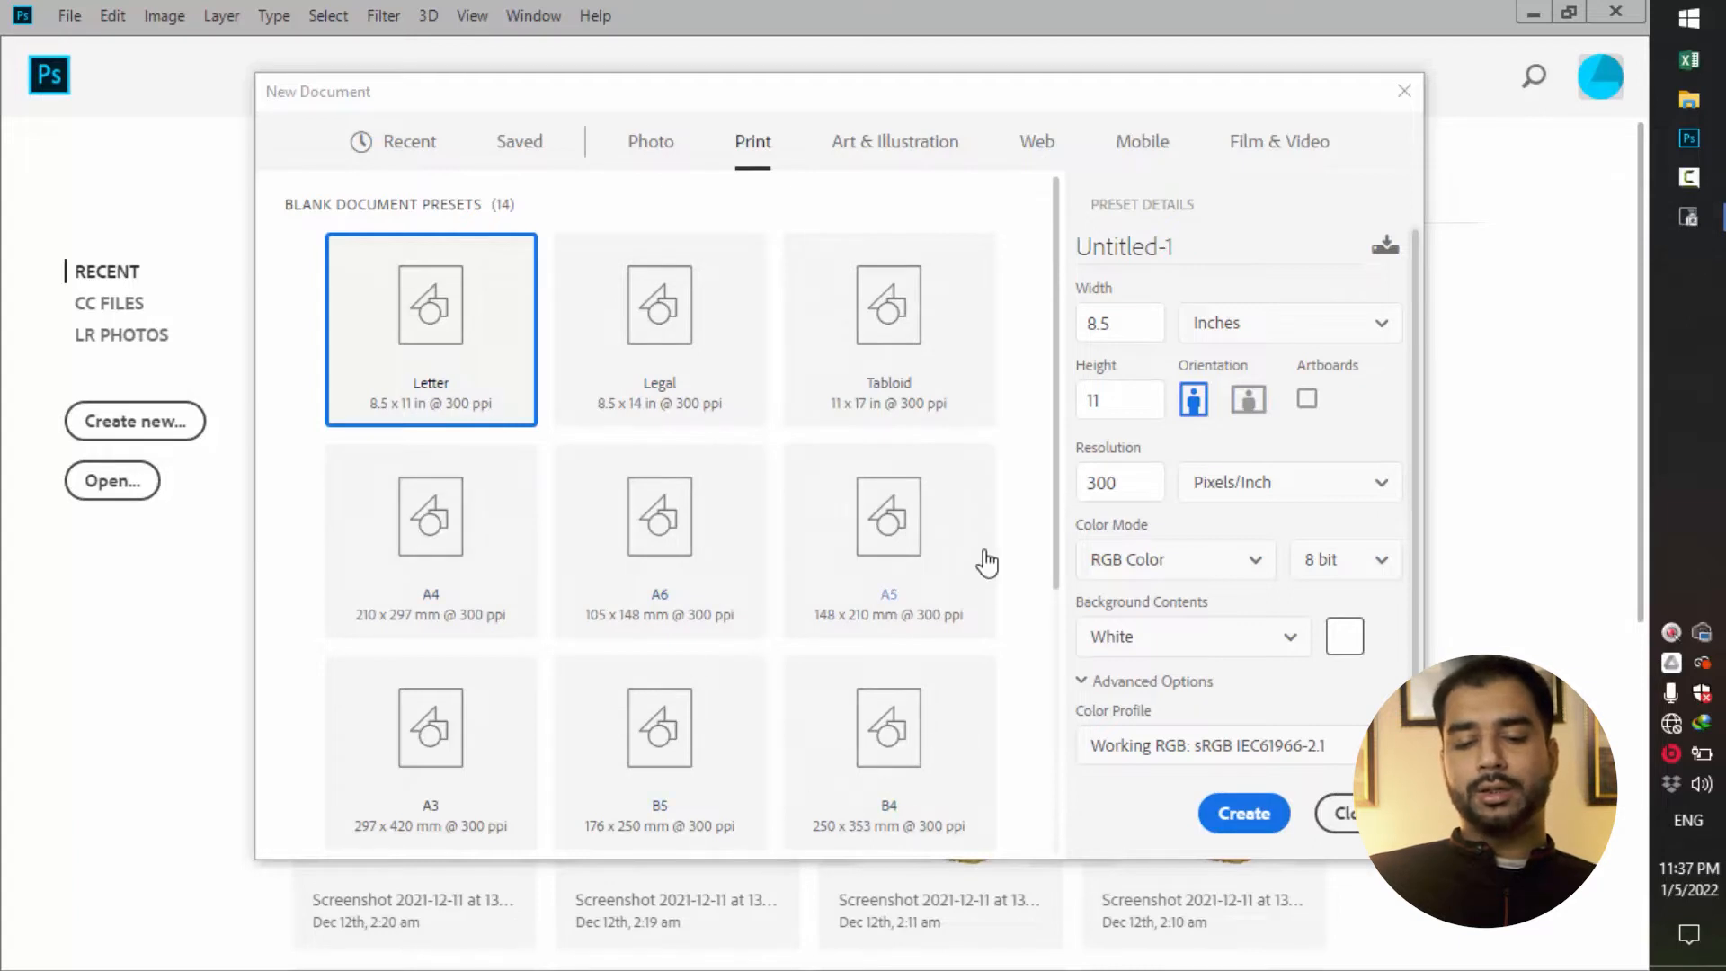
scroll(979, 562, "down", 5)
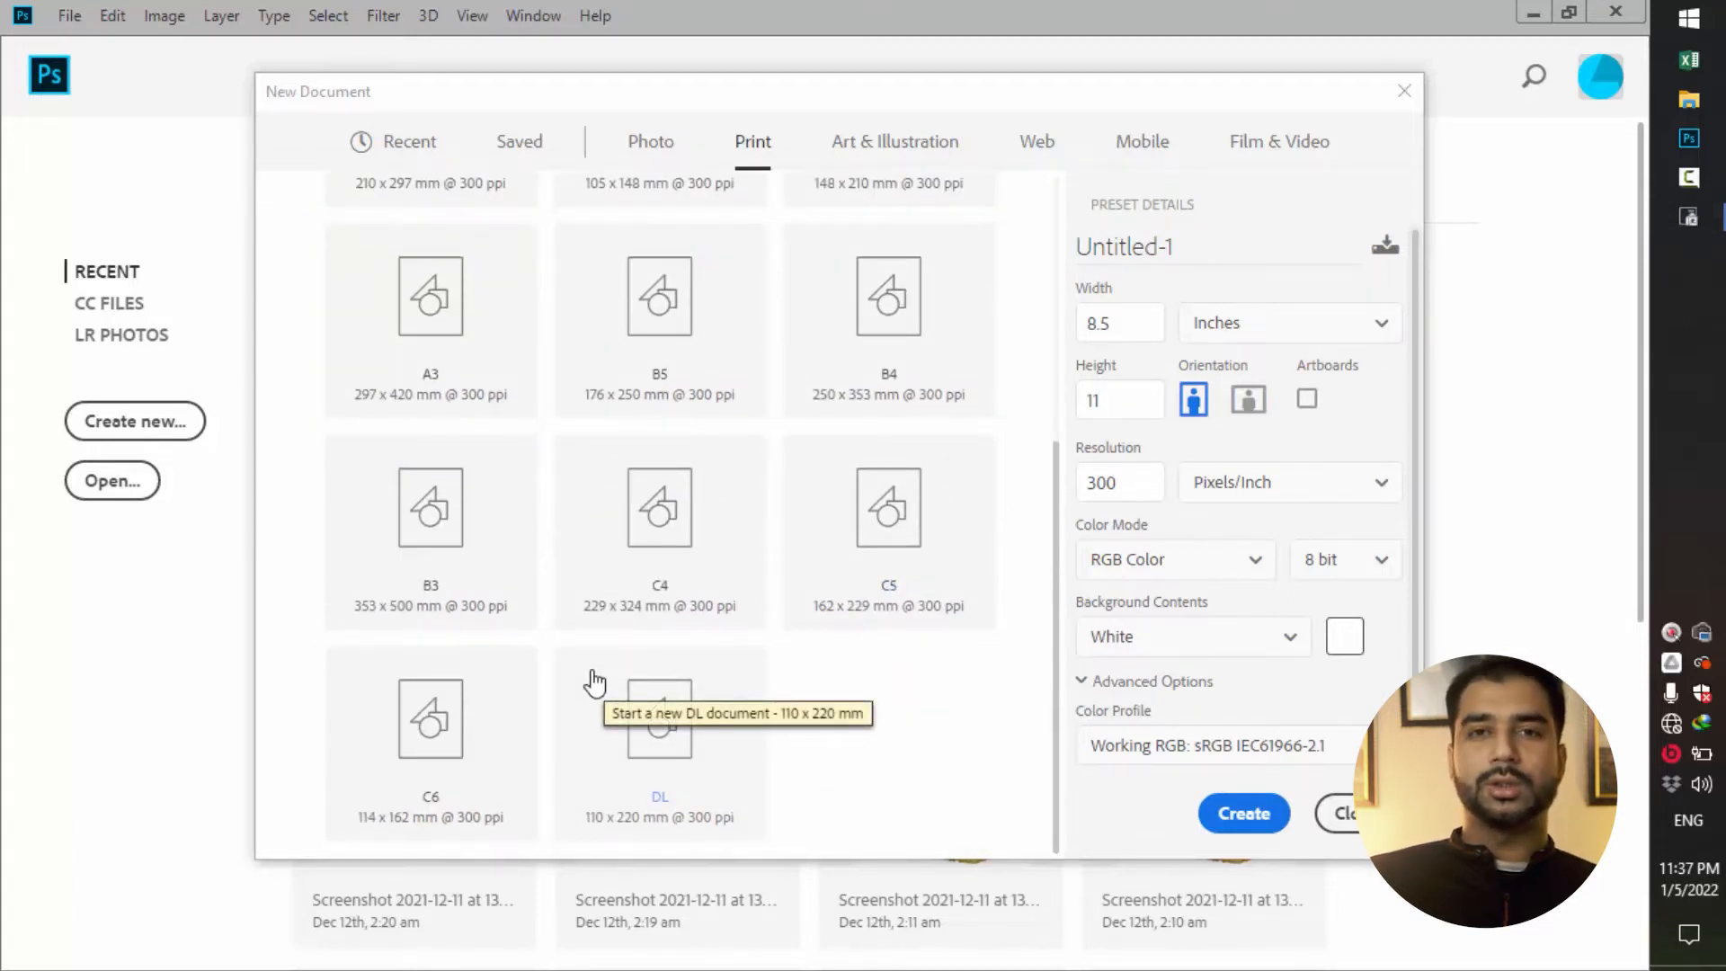
Step: Browse the Art & Illustration, Web and Mobile categories, and switch to the Film & Video document presets
left_click(895, 153)
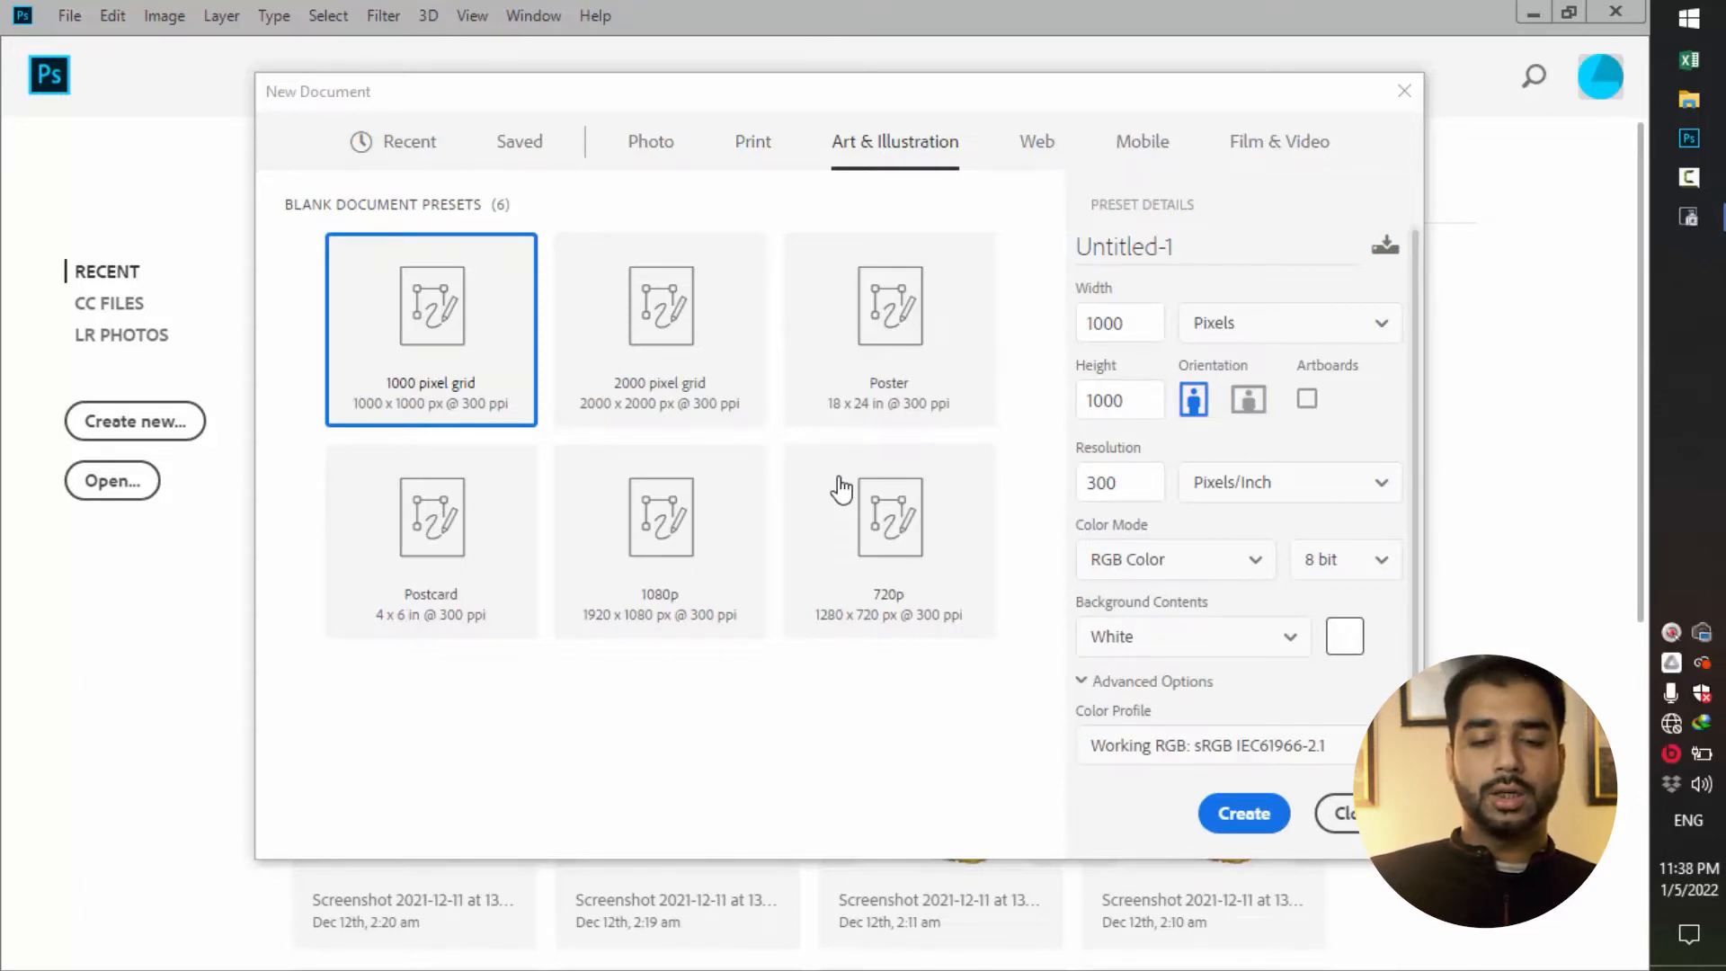
left_click(1037, 144)
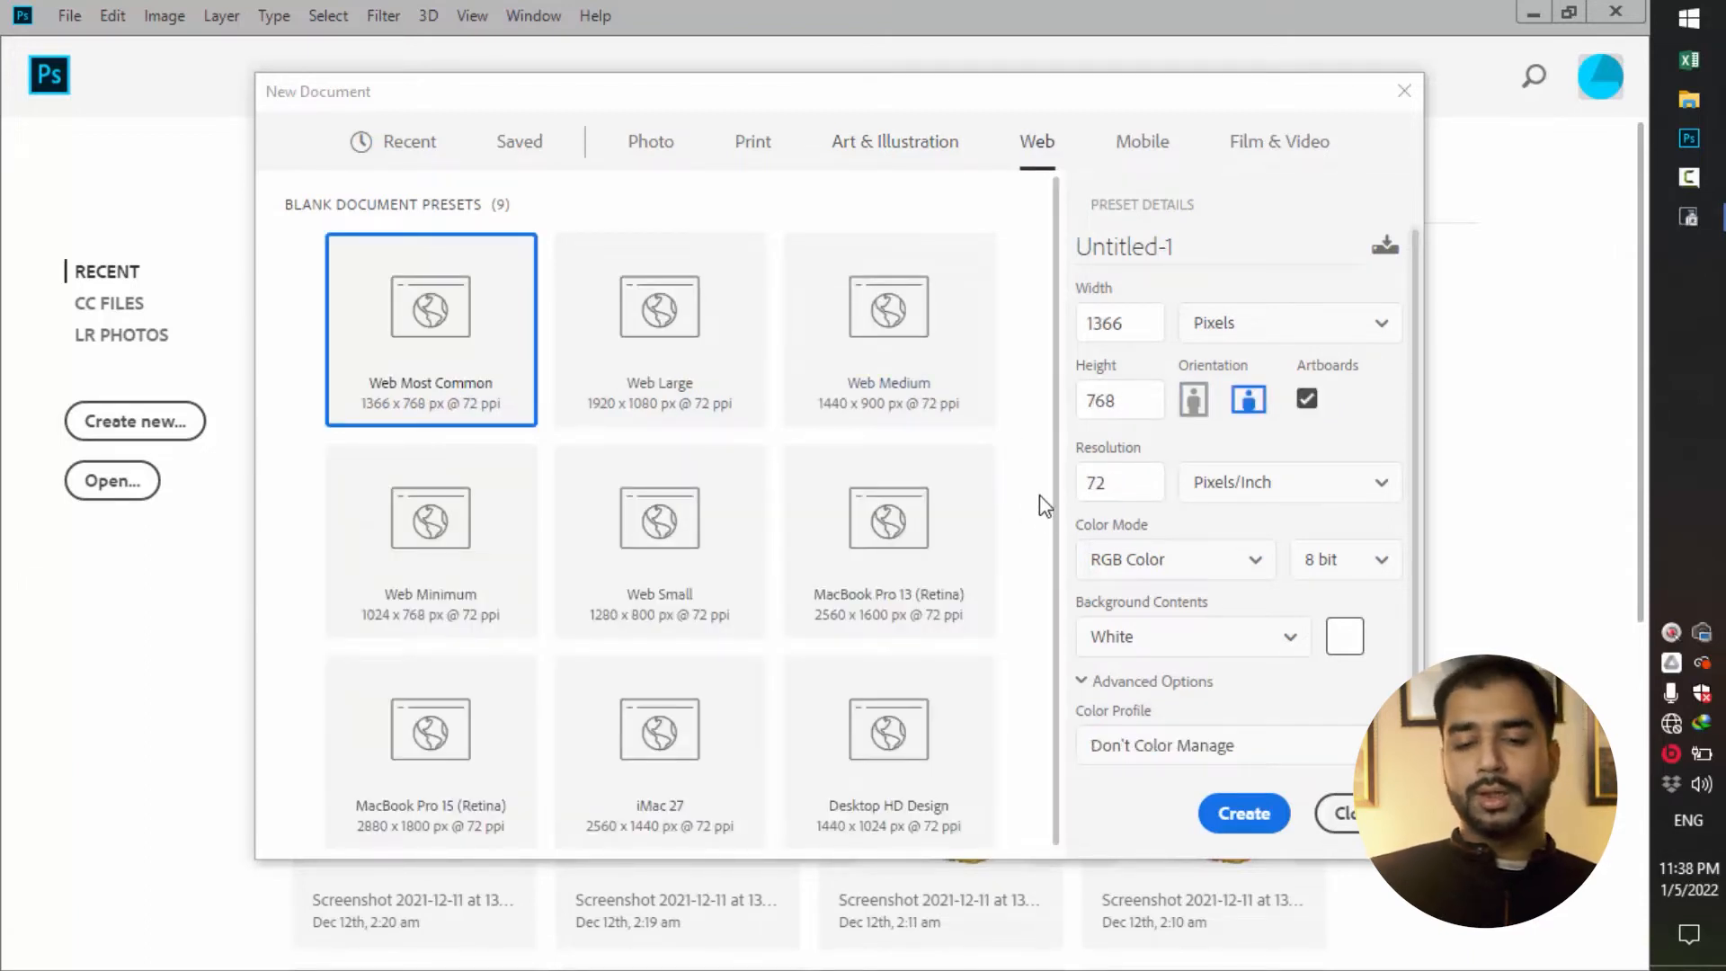
scroll(1040, 495, "down", 1)
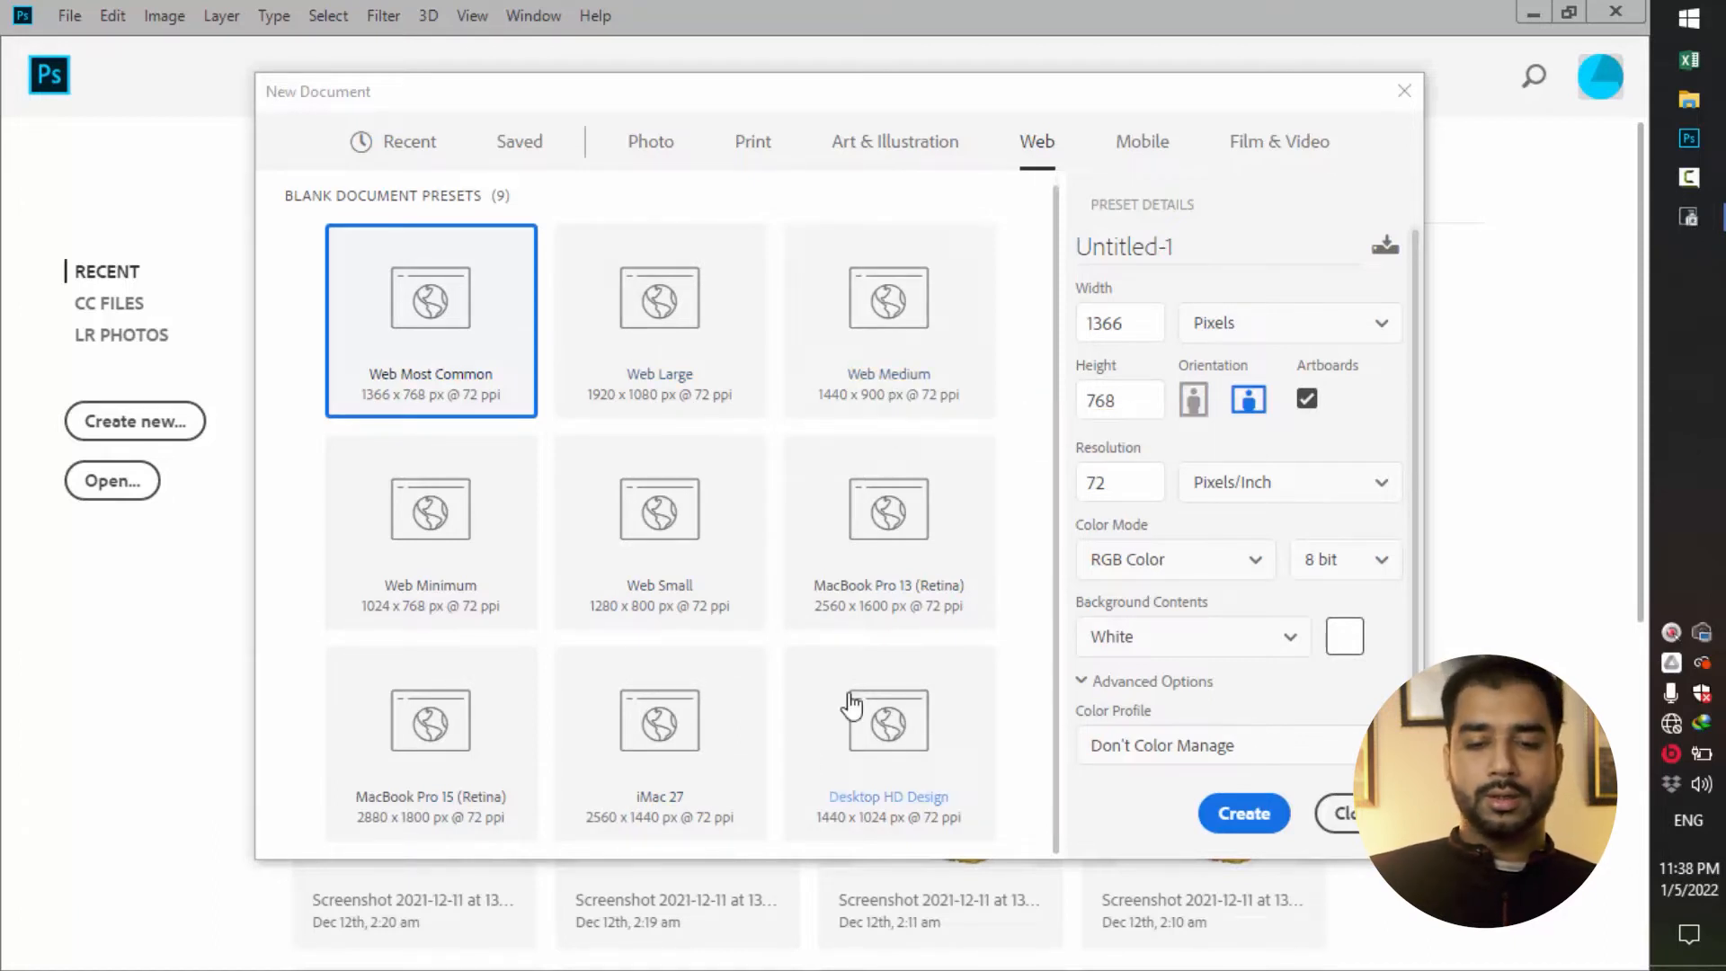
left_click(1148, 146)
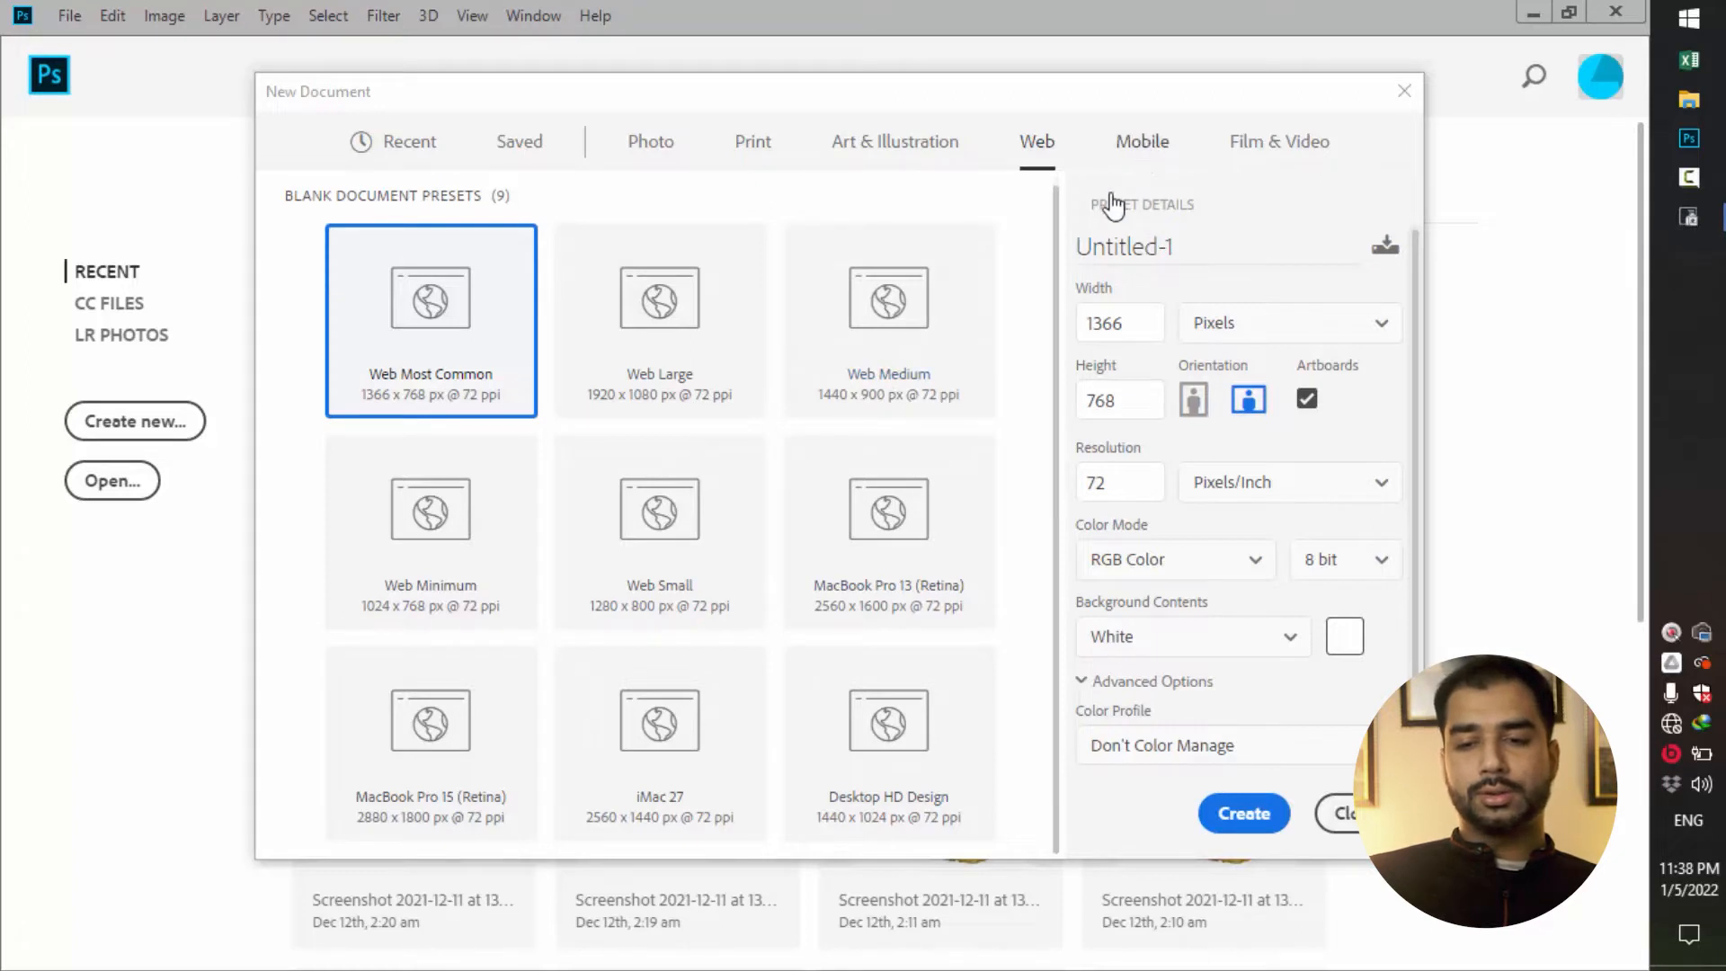
left_click(1277, 144)
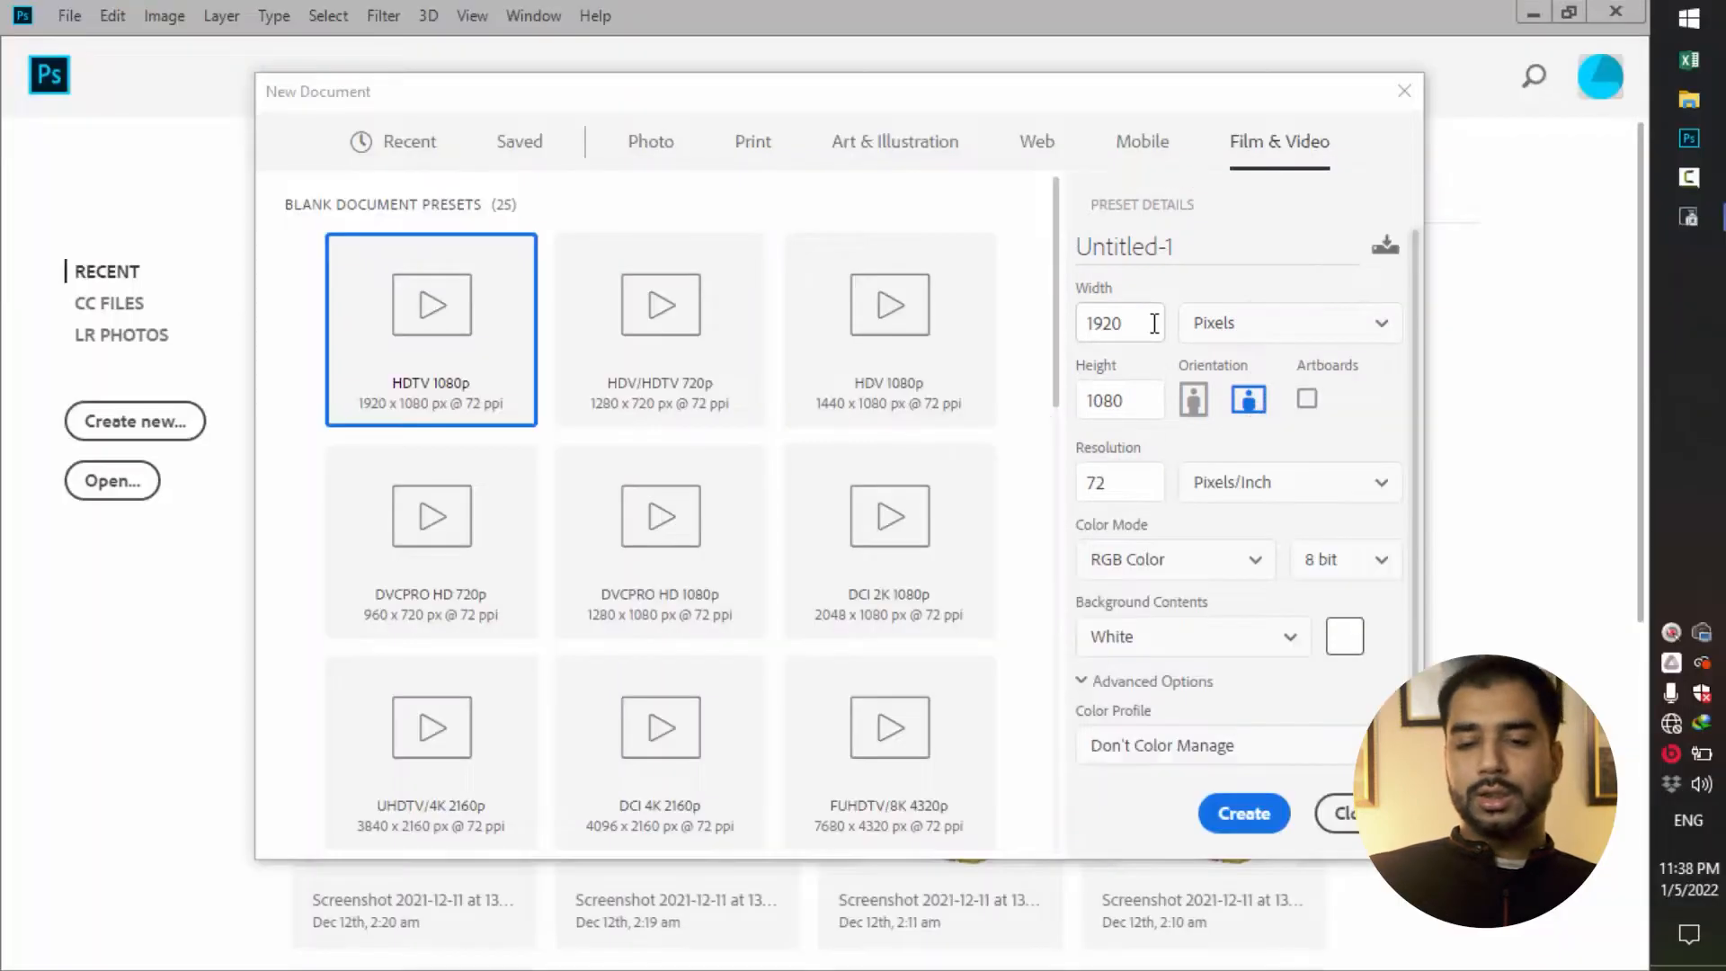
Step: Examine the width and height of the HDTV 1080p preset and choose Pixels as their unit
double_click(1127, 324)
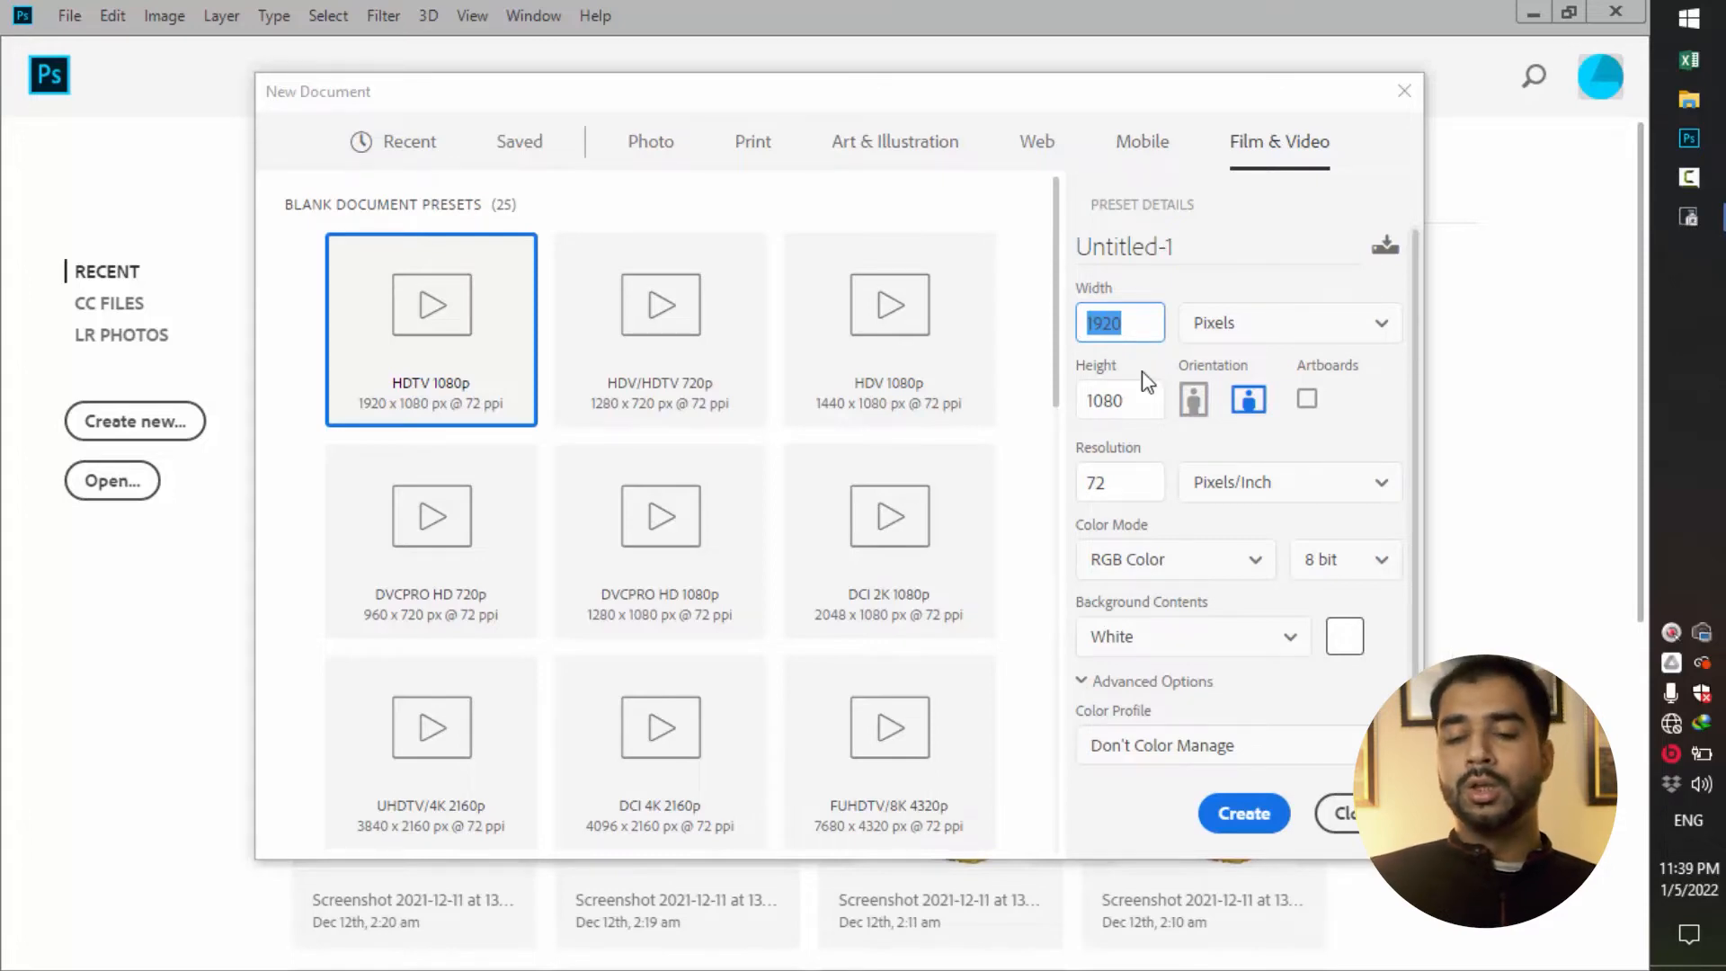
left_click_drag(1126, 401, 1078, 403)
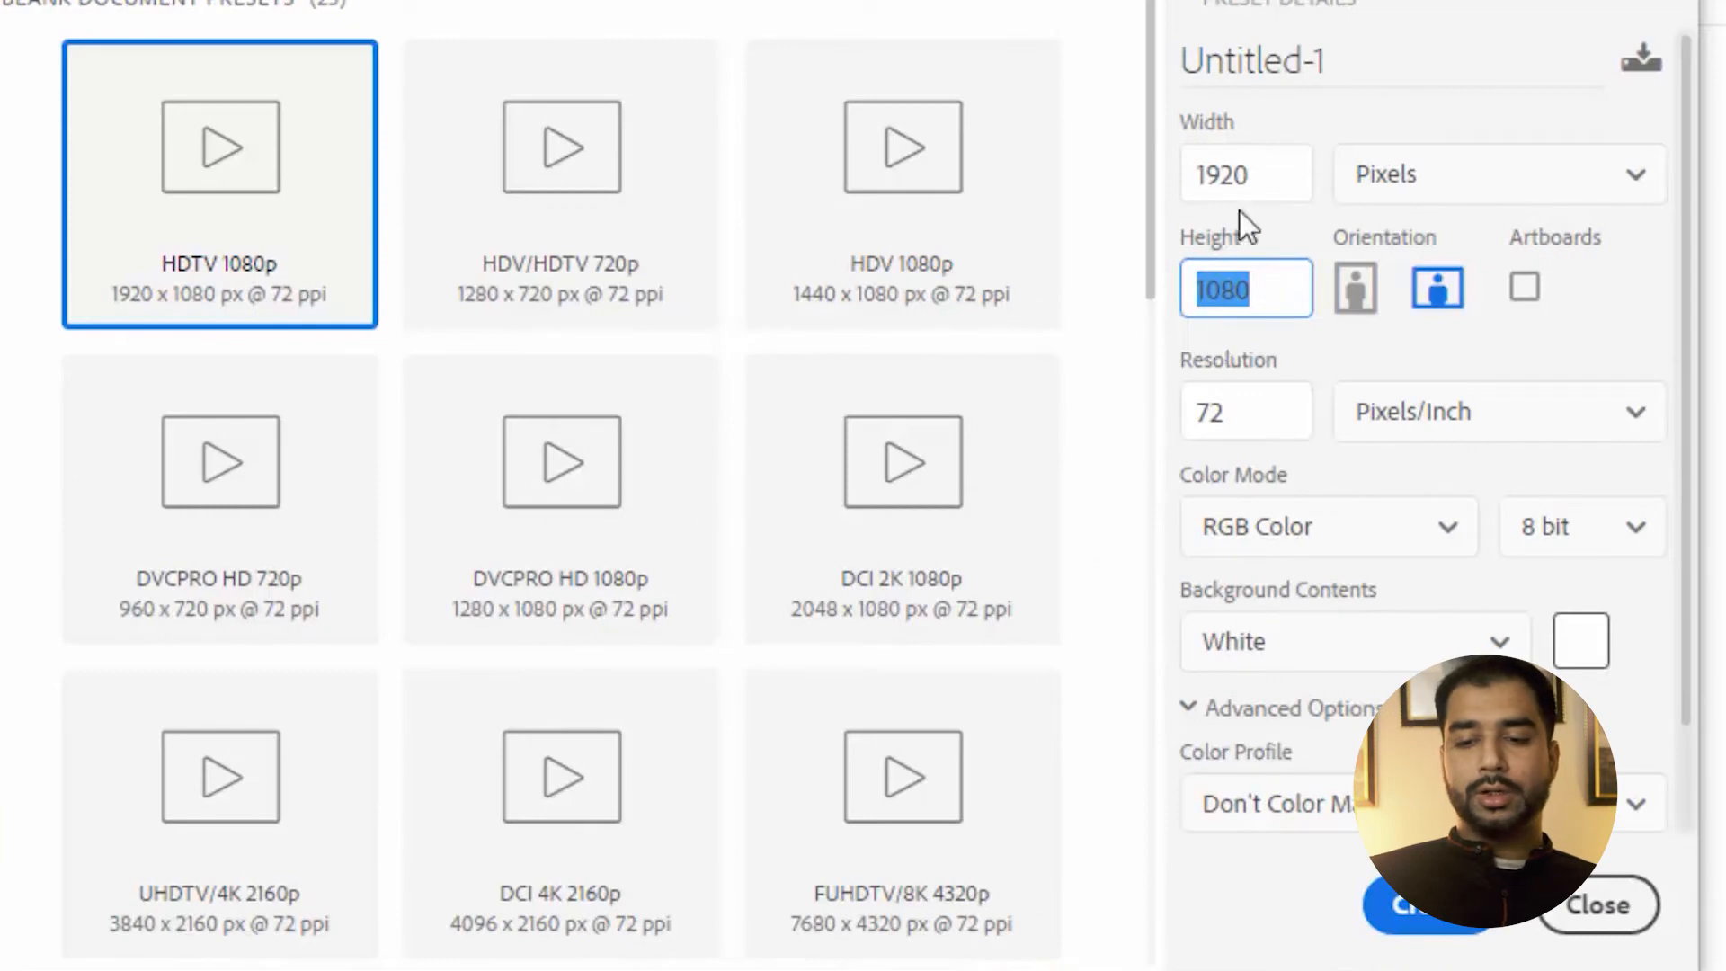
left_click_drag(1272, 184, 1196, 176)
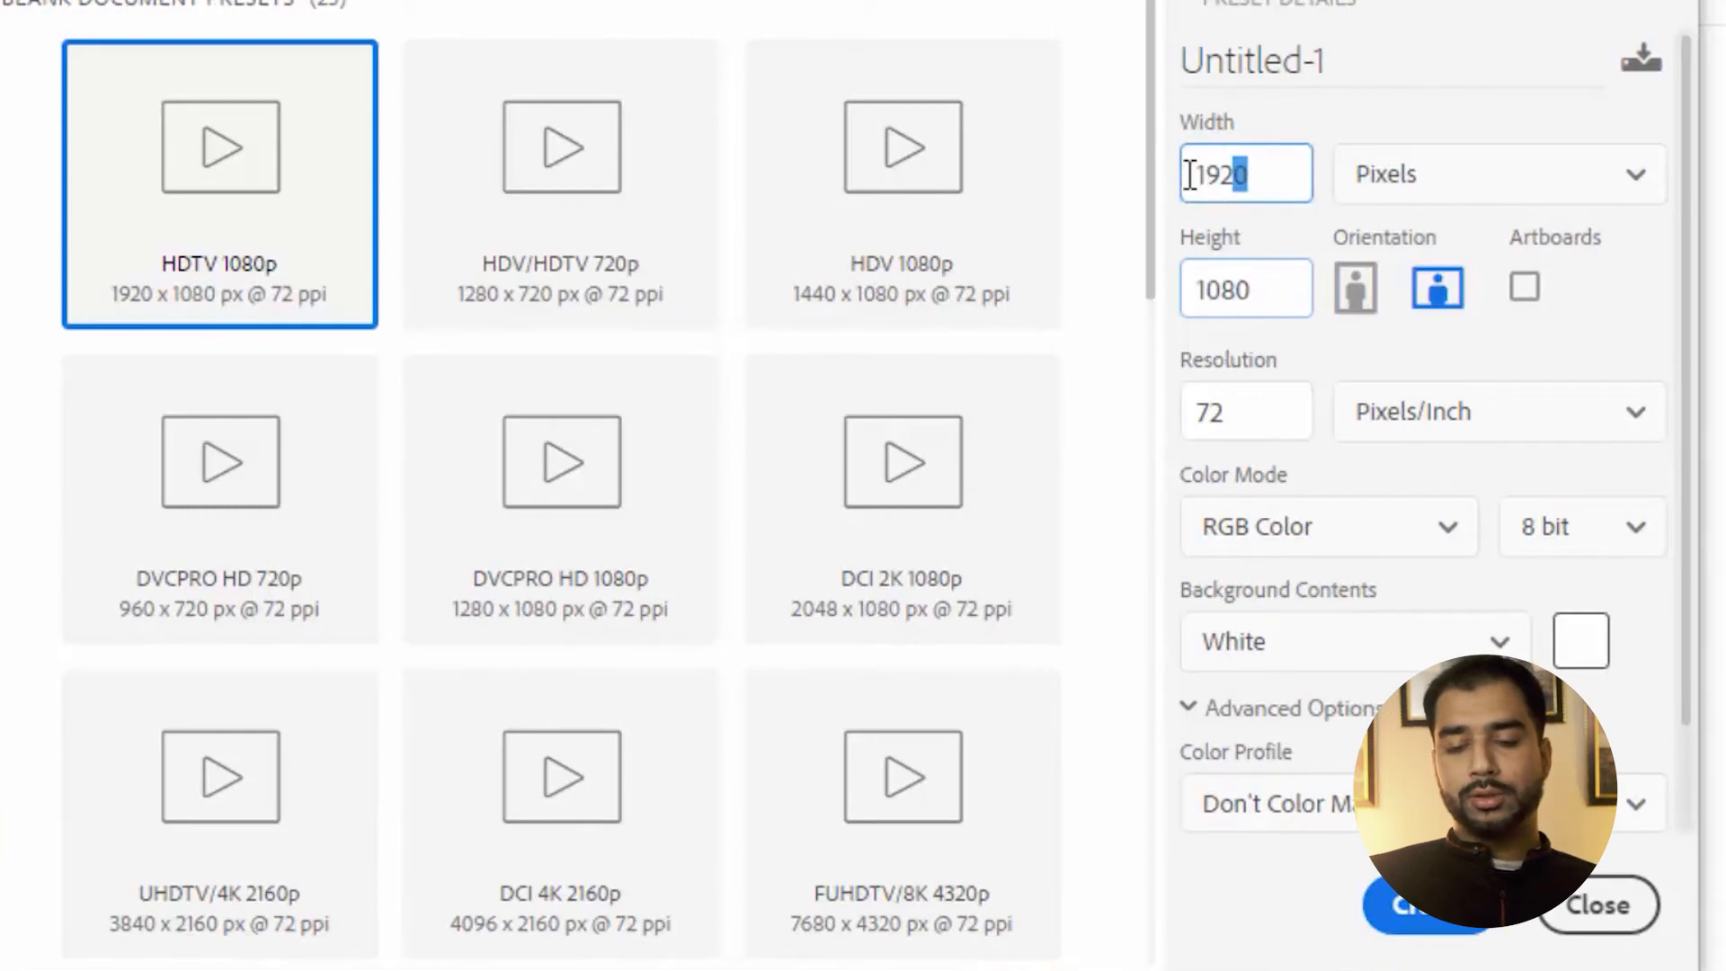
double_click(1219, 288)
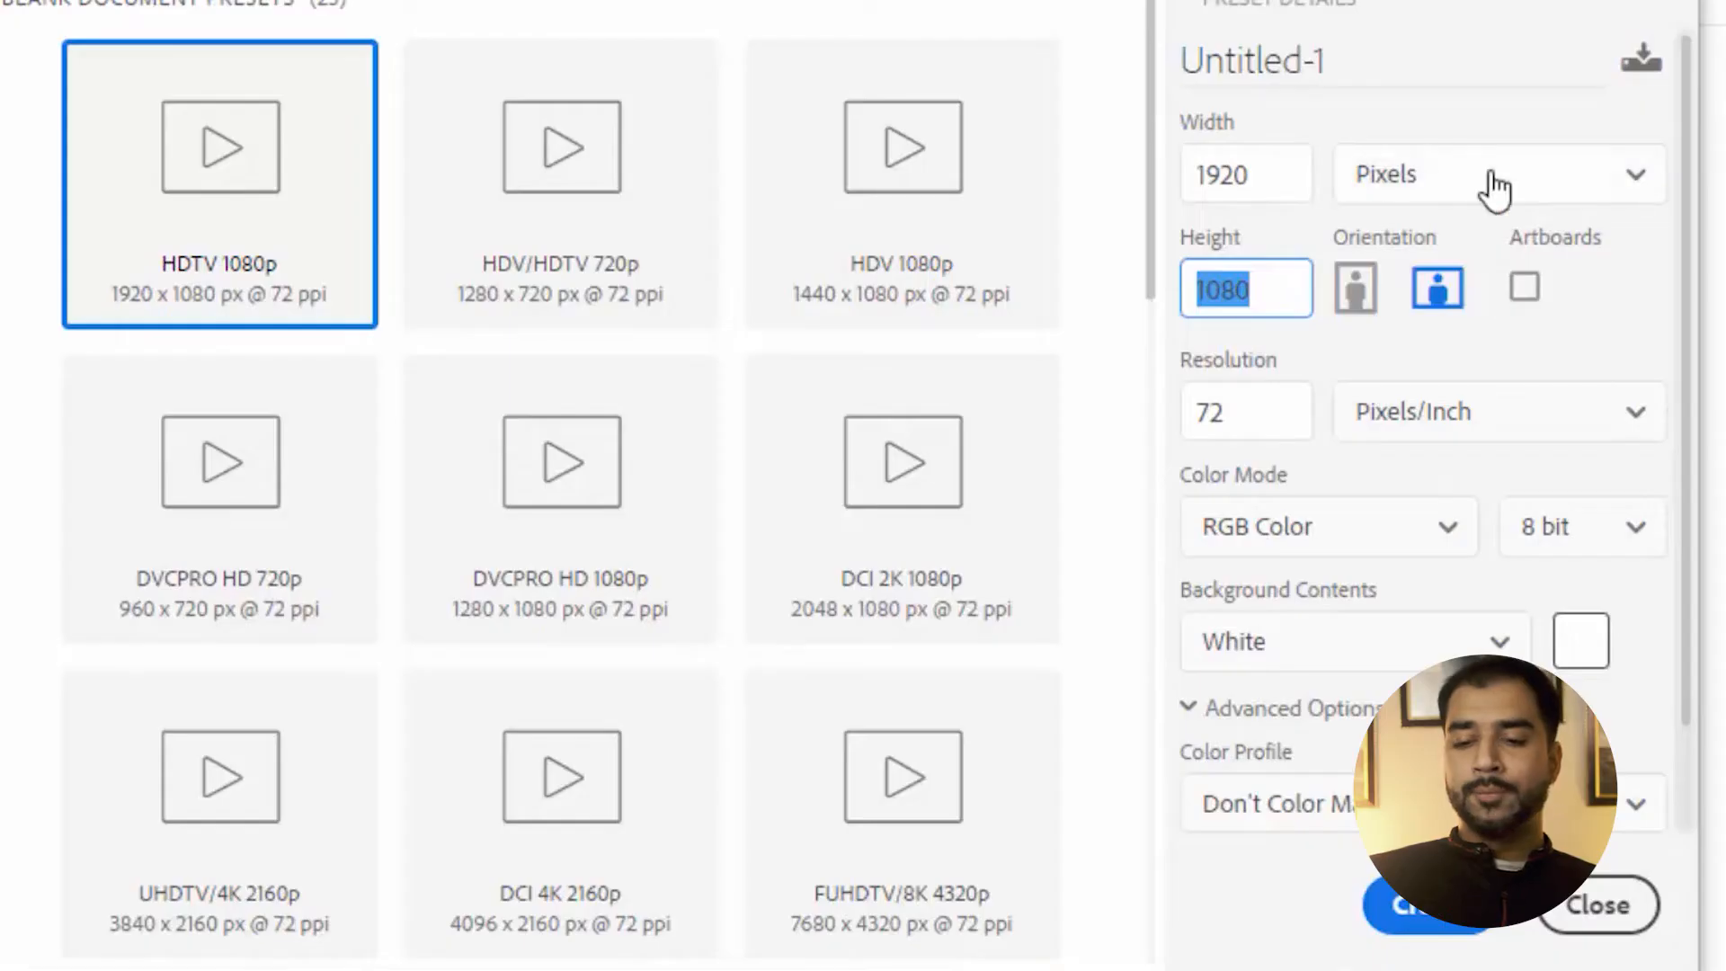
left_click(1627, 180)
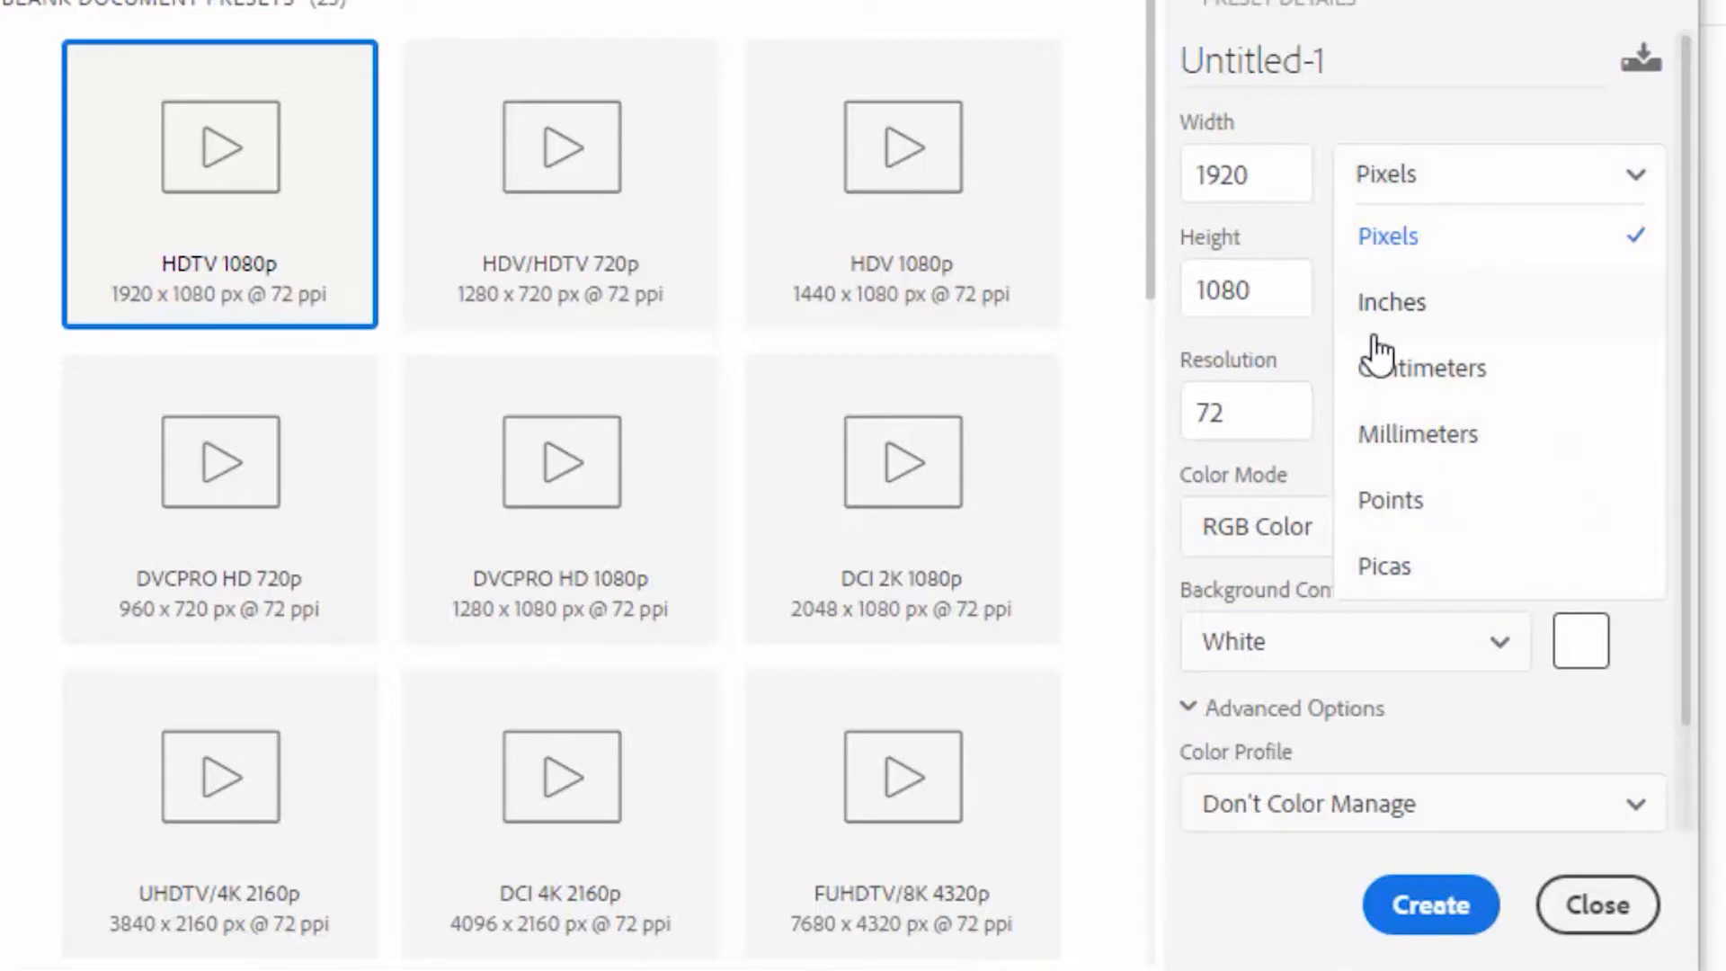
left_click(1413, 252)
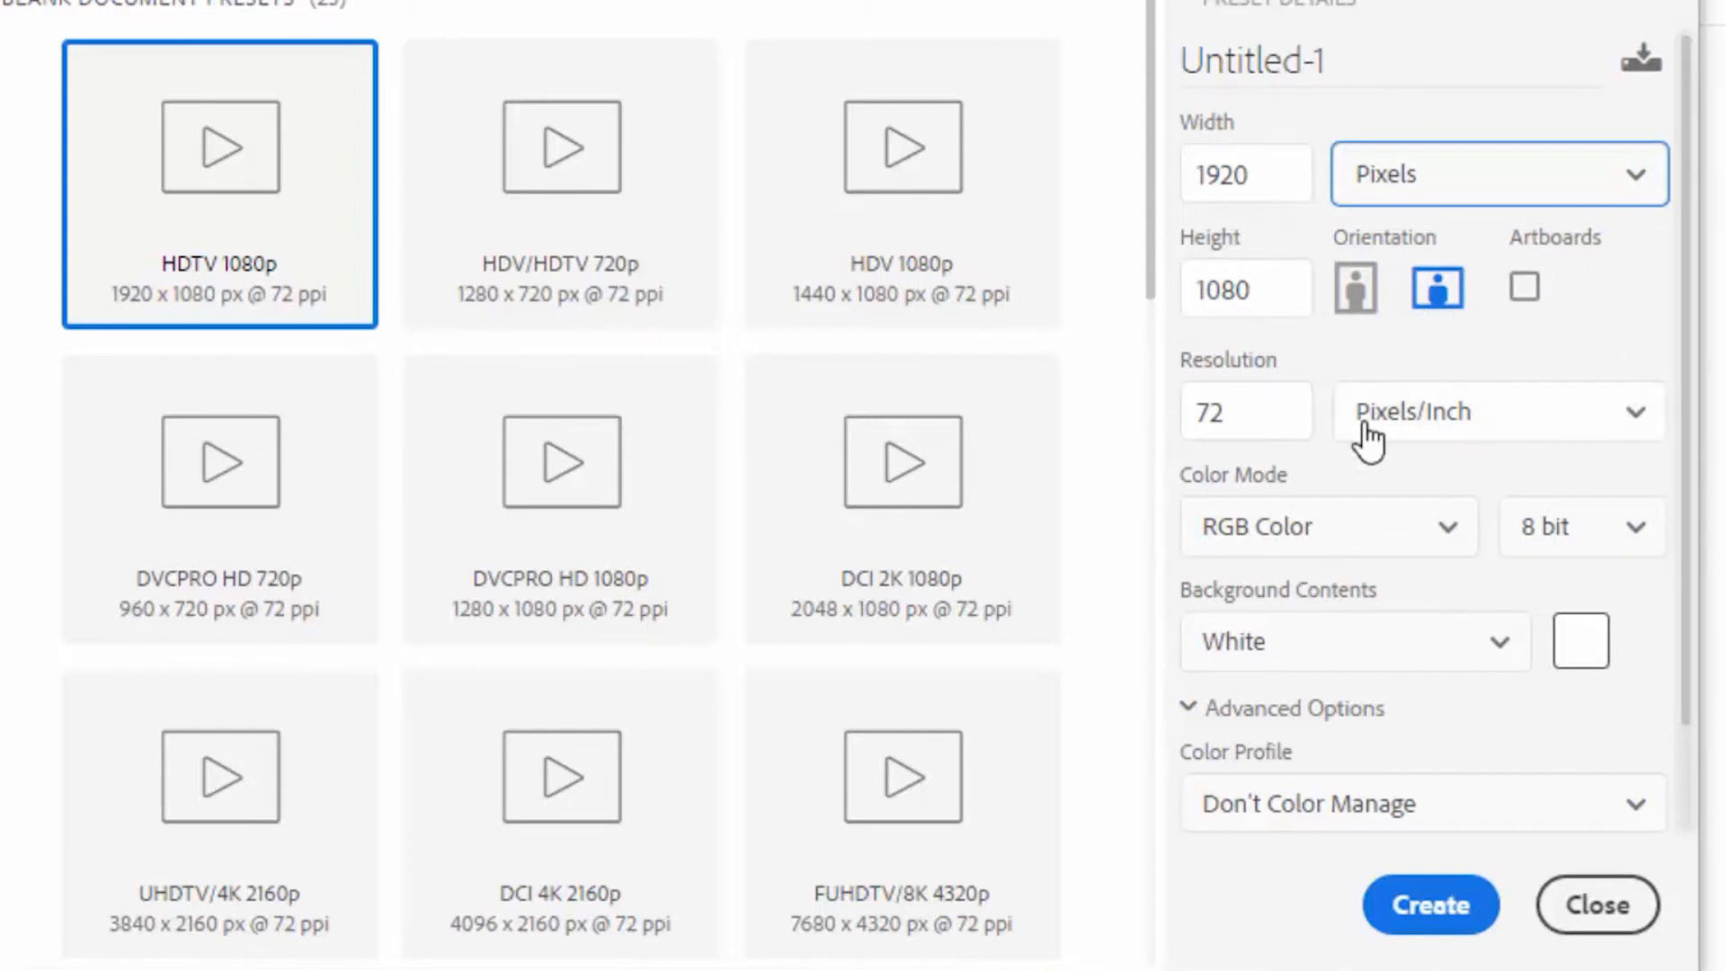
Step: Examine the new document's resolution value and the available resolution units
double_click(1262, 413)
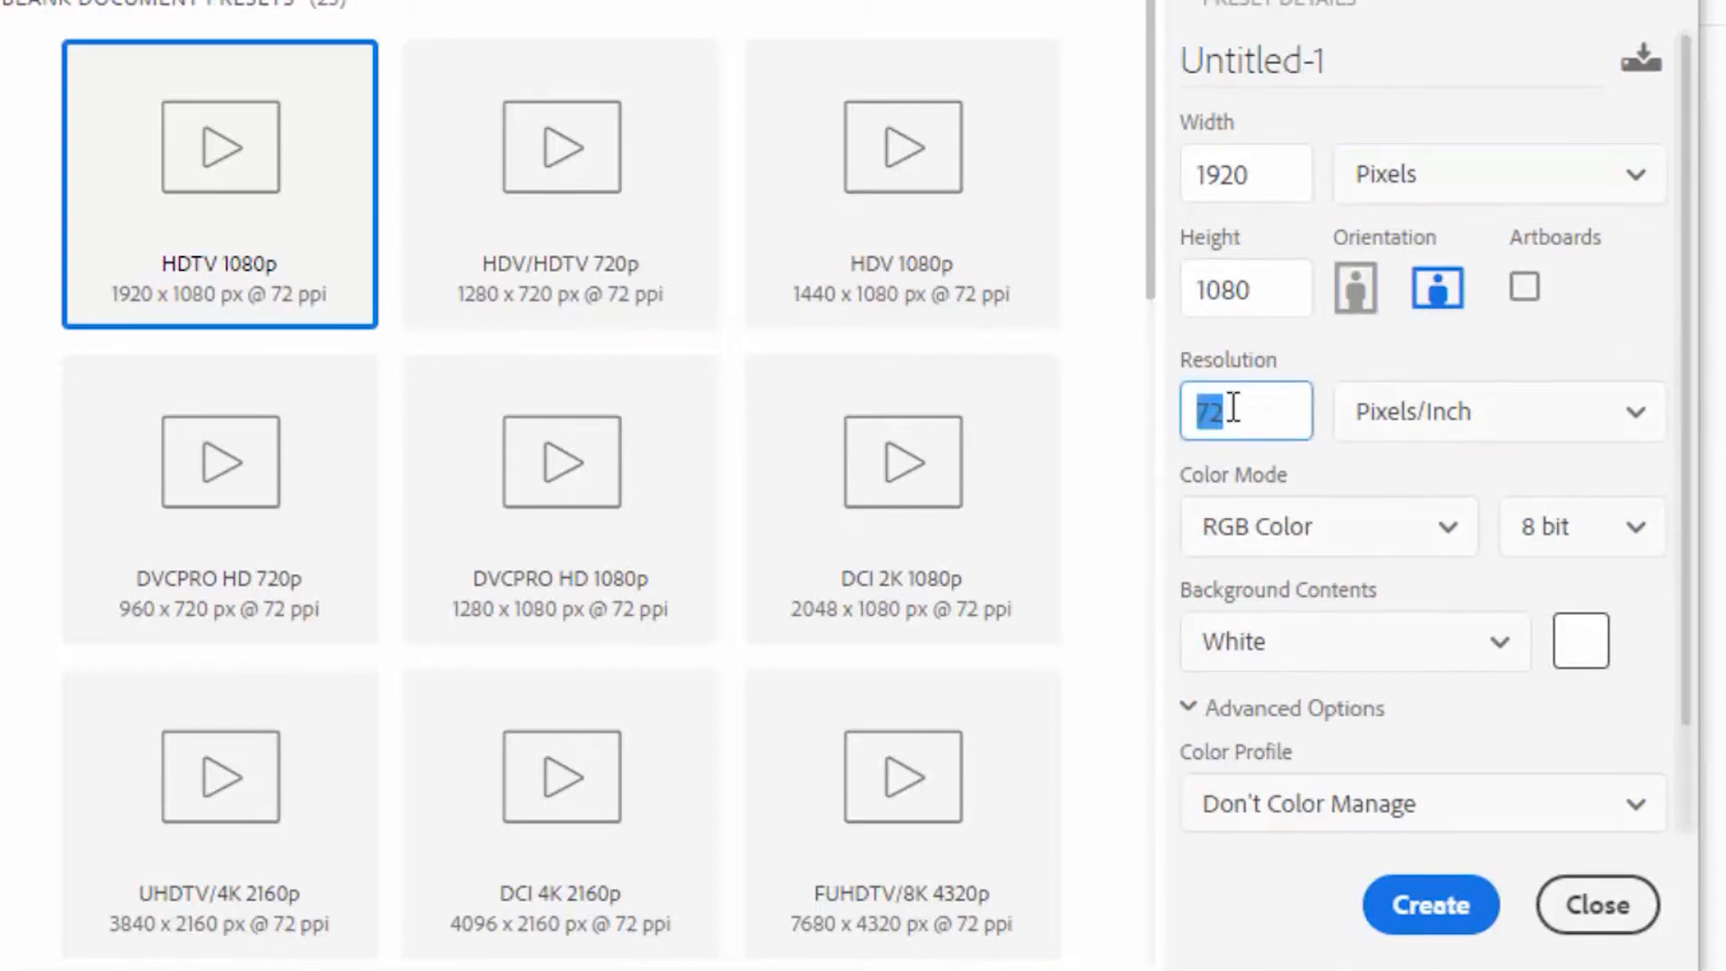
left_click(1287, 415)
left_click_drag(1288, 414, 1174, 428)
left_click(1217, 415)
double_click(1215, 415)
left_click(1252, 409)
double_click(1211, 419)
left_click(1215, 430)
double_click(1234, 422)
left_click(1236, 421)
double_click(1203, 414)
left_click(1237, 414)
double_click(1204, 416)
left_click(1282, 419)
double_click(1254, 418)
left_click(1233, 419)
double_click(1248, 424)
left_click(1275, 430)
double_click(1249, 424)
left_click(1632, 415)
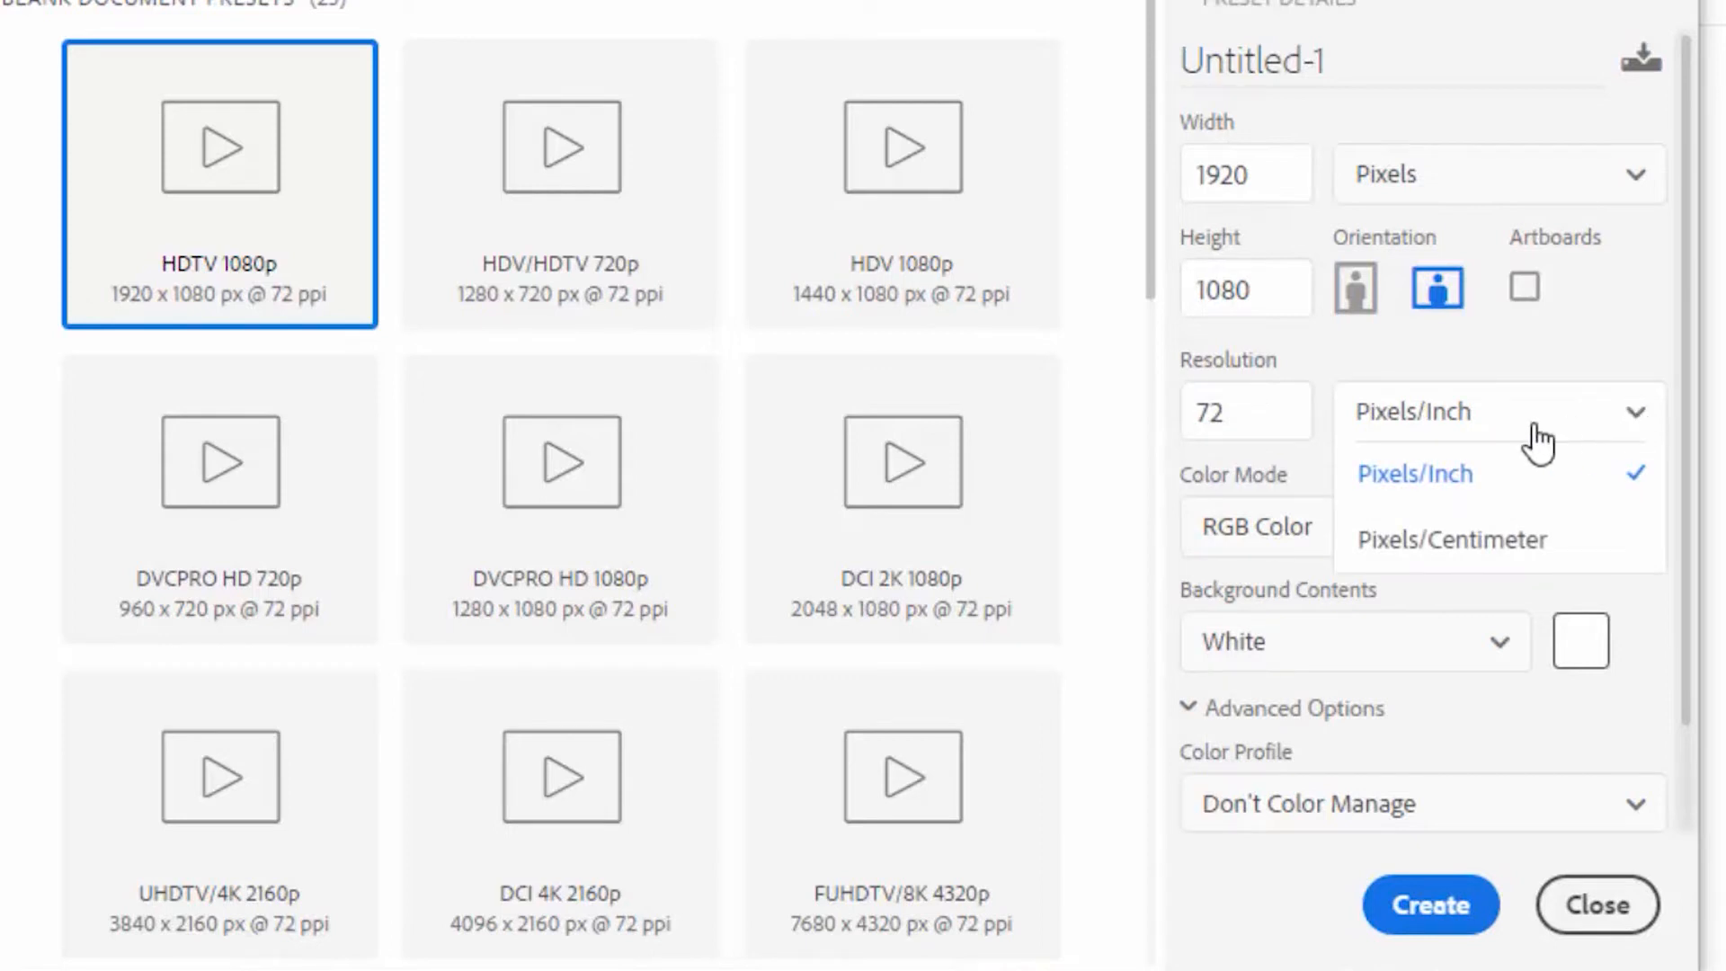
left_click(1308, 411)
double_click(1213, 414)
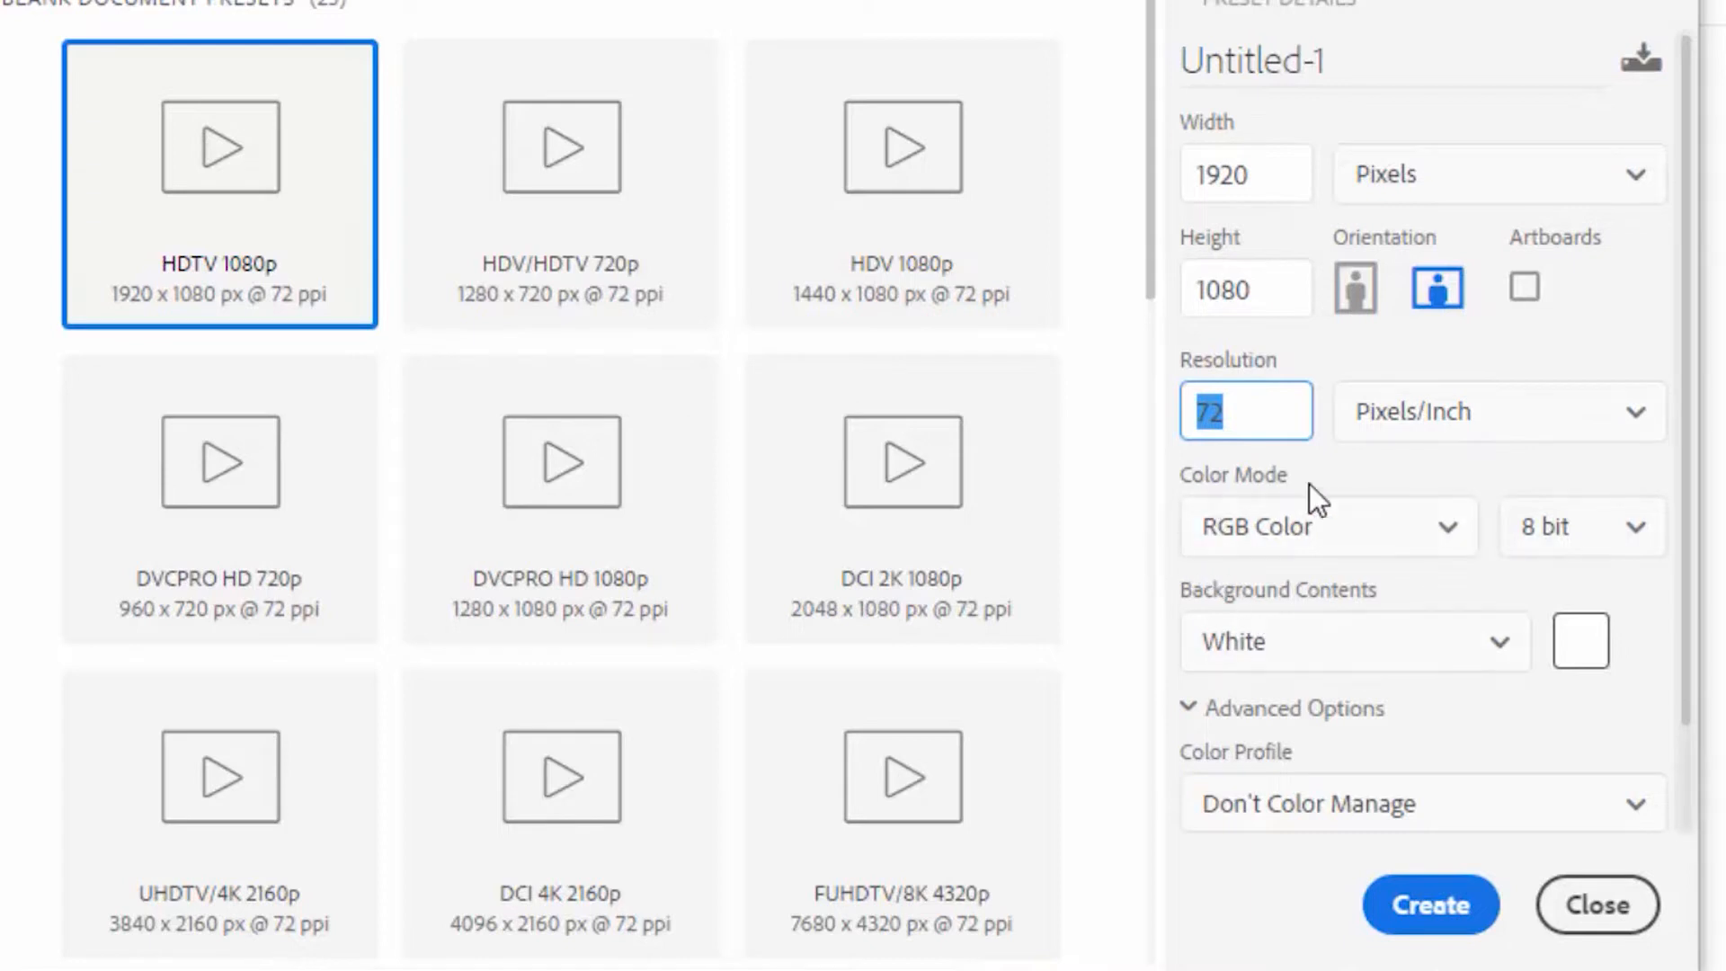
Step: Review the available color modes and choose RGB Color for the new document
left_click(1437, 538)
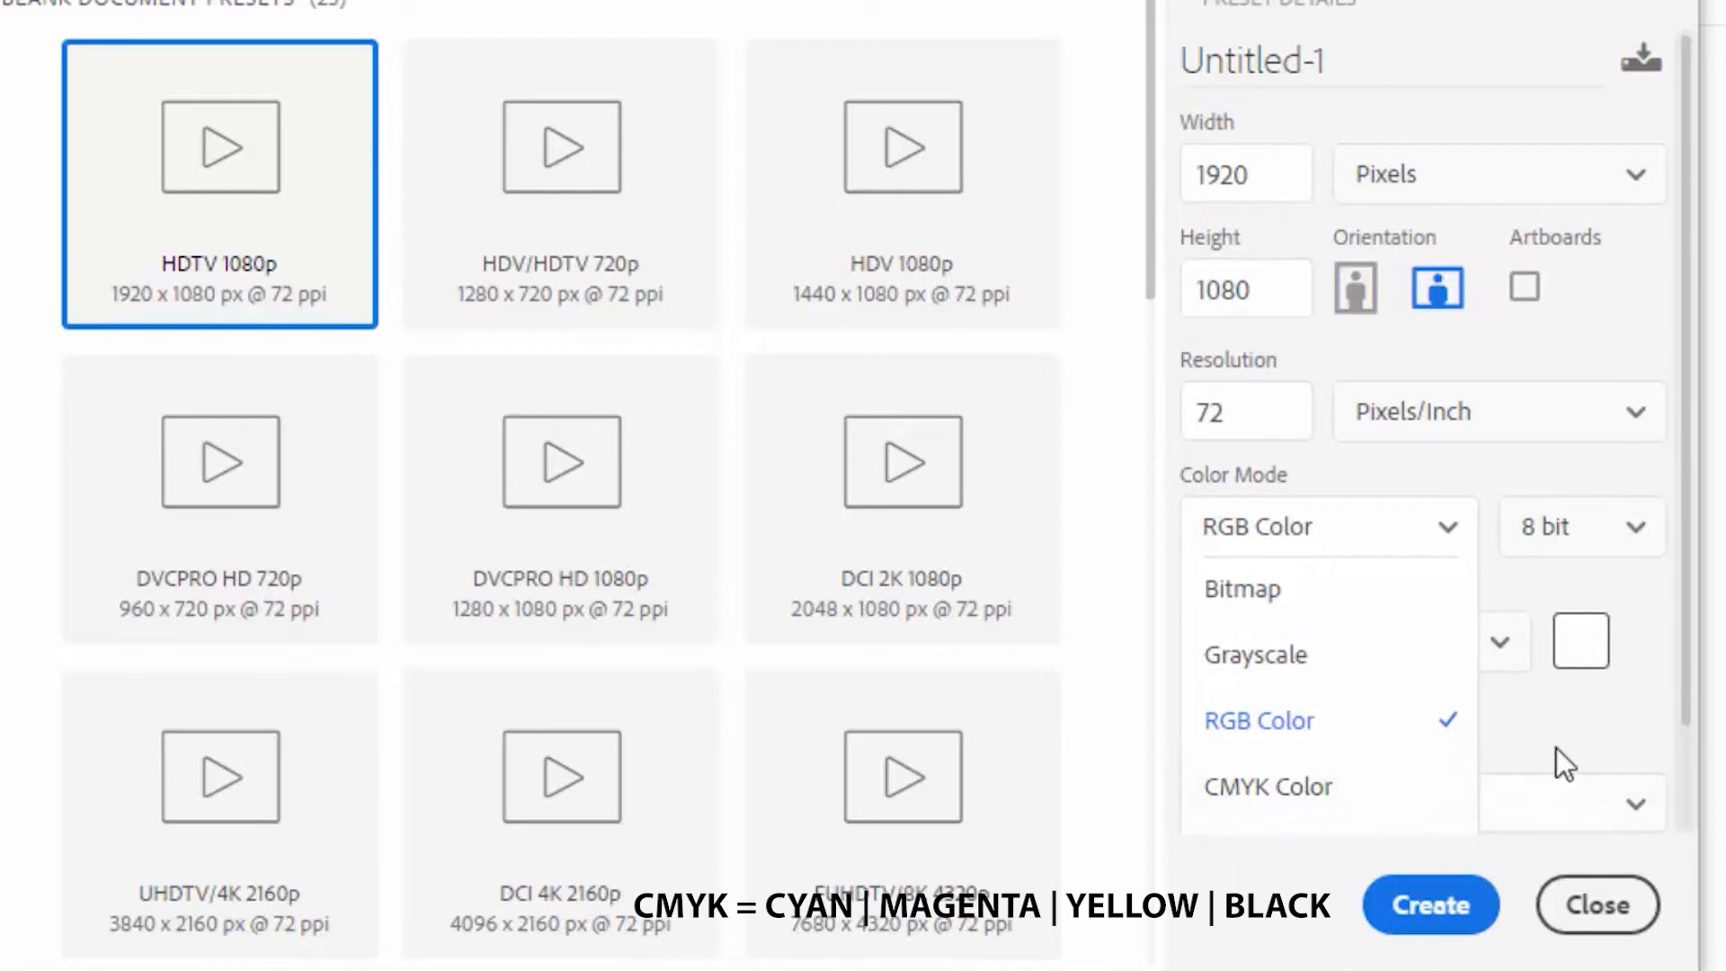
left_click(1258, 732)
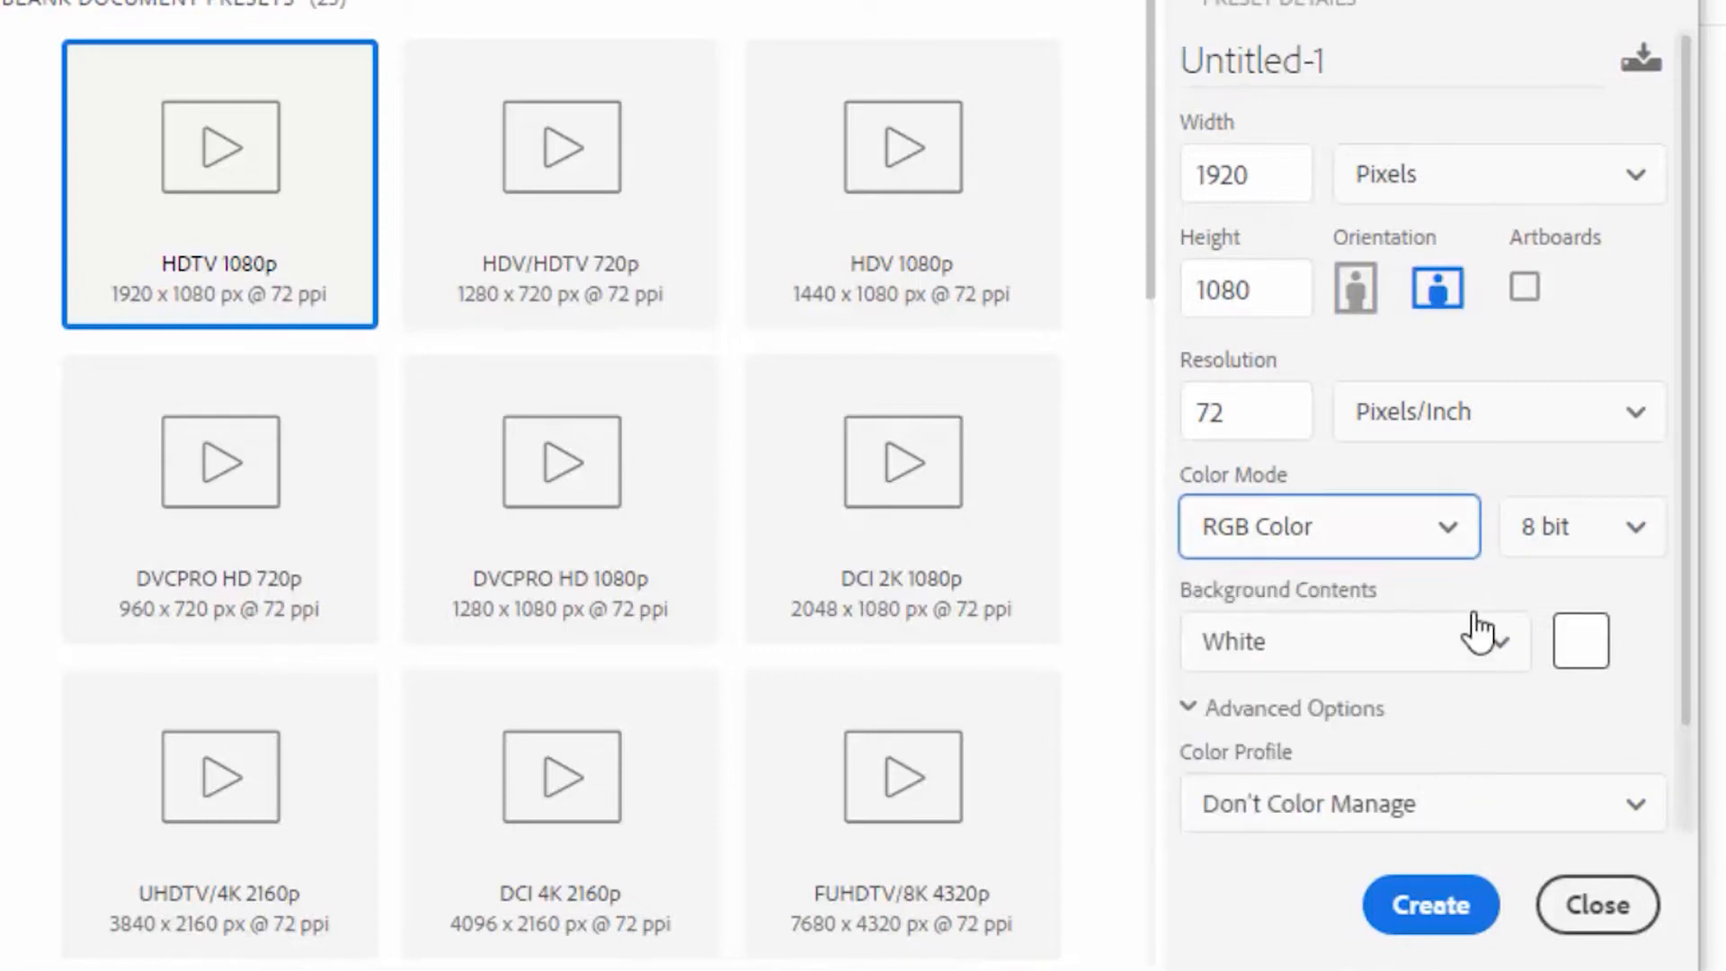
Step: Review the color modes and the background contents options, choosing White as the new document's background
left_click(1414, 540)
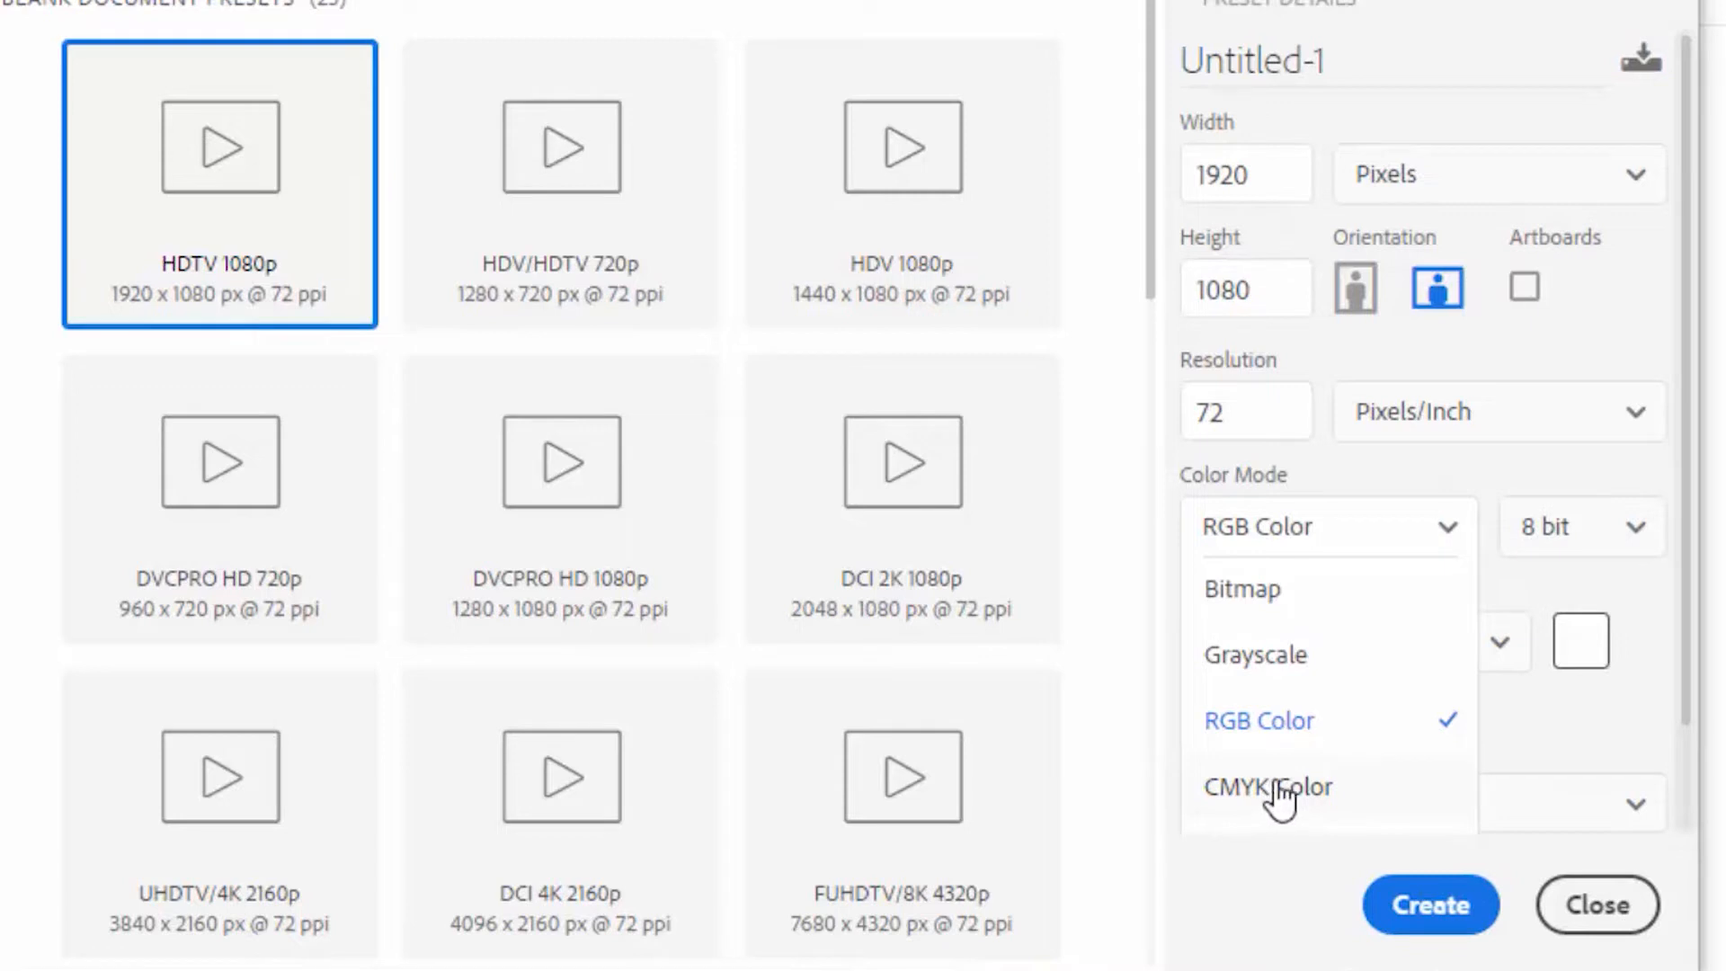
left_click(1599, 743)
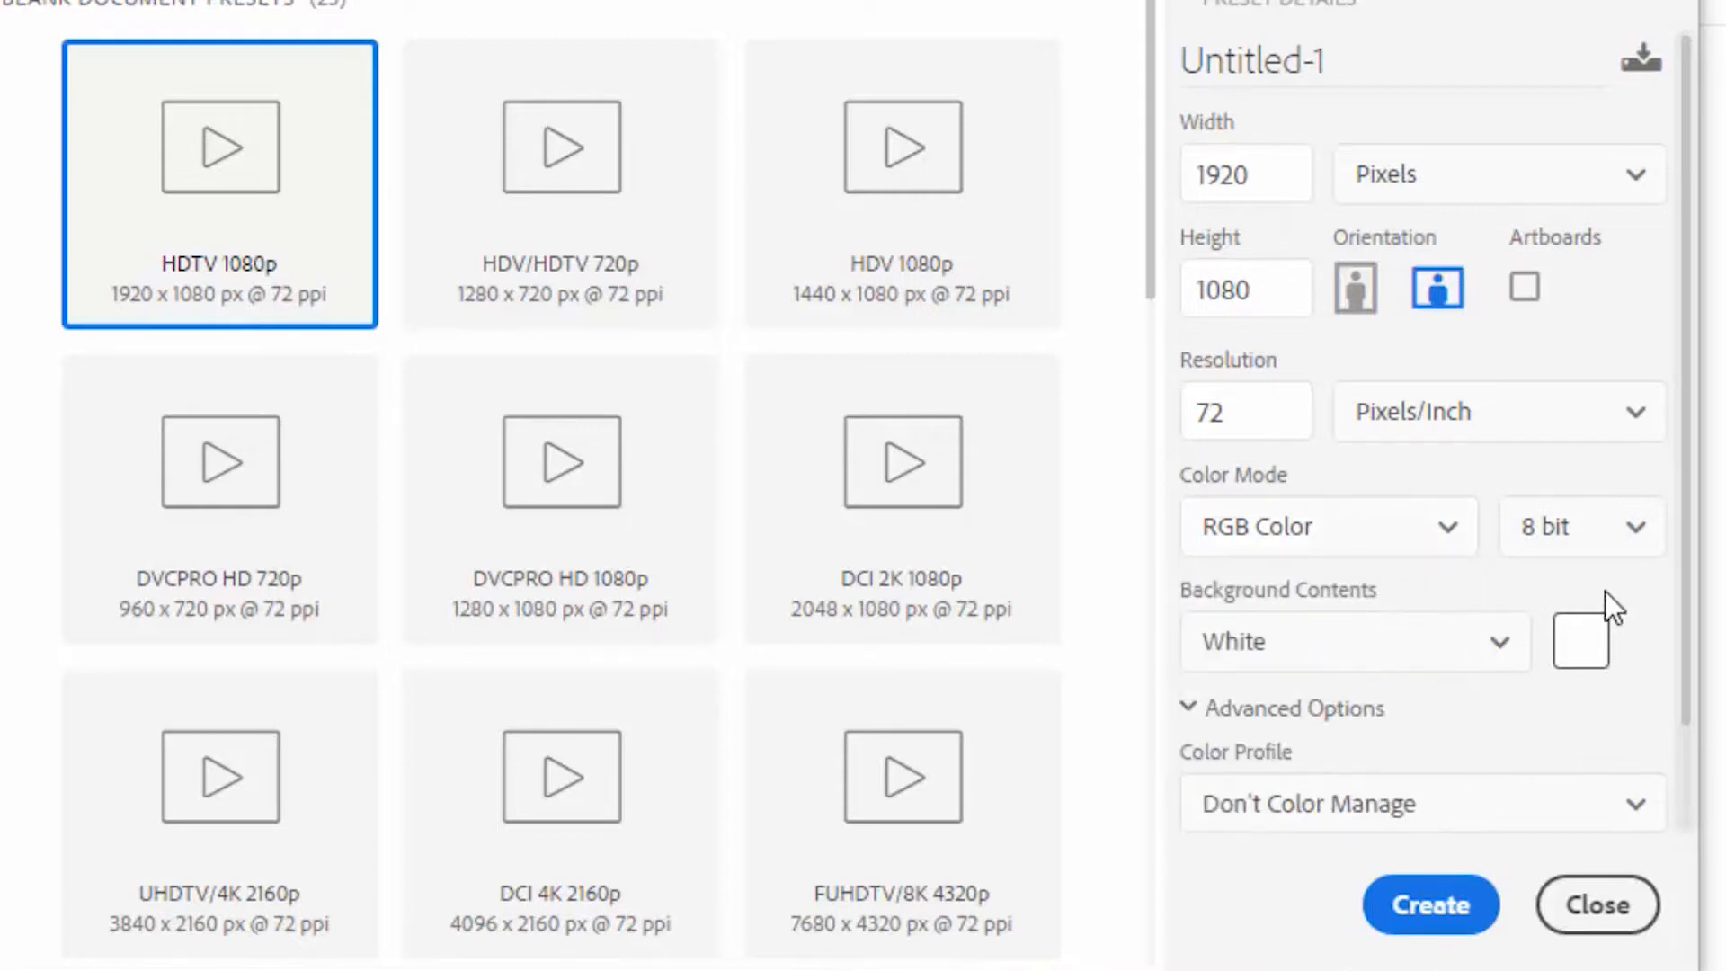
scroll(1661, 607, "down", 1)
scroll(1662, 608, "down", 1)
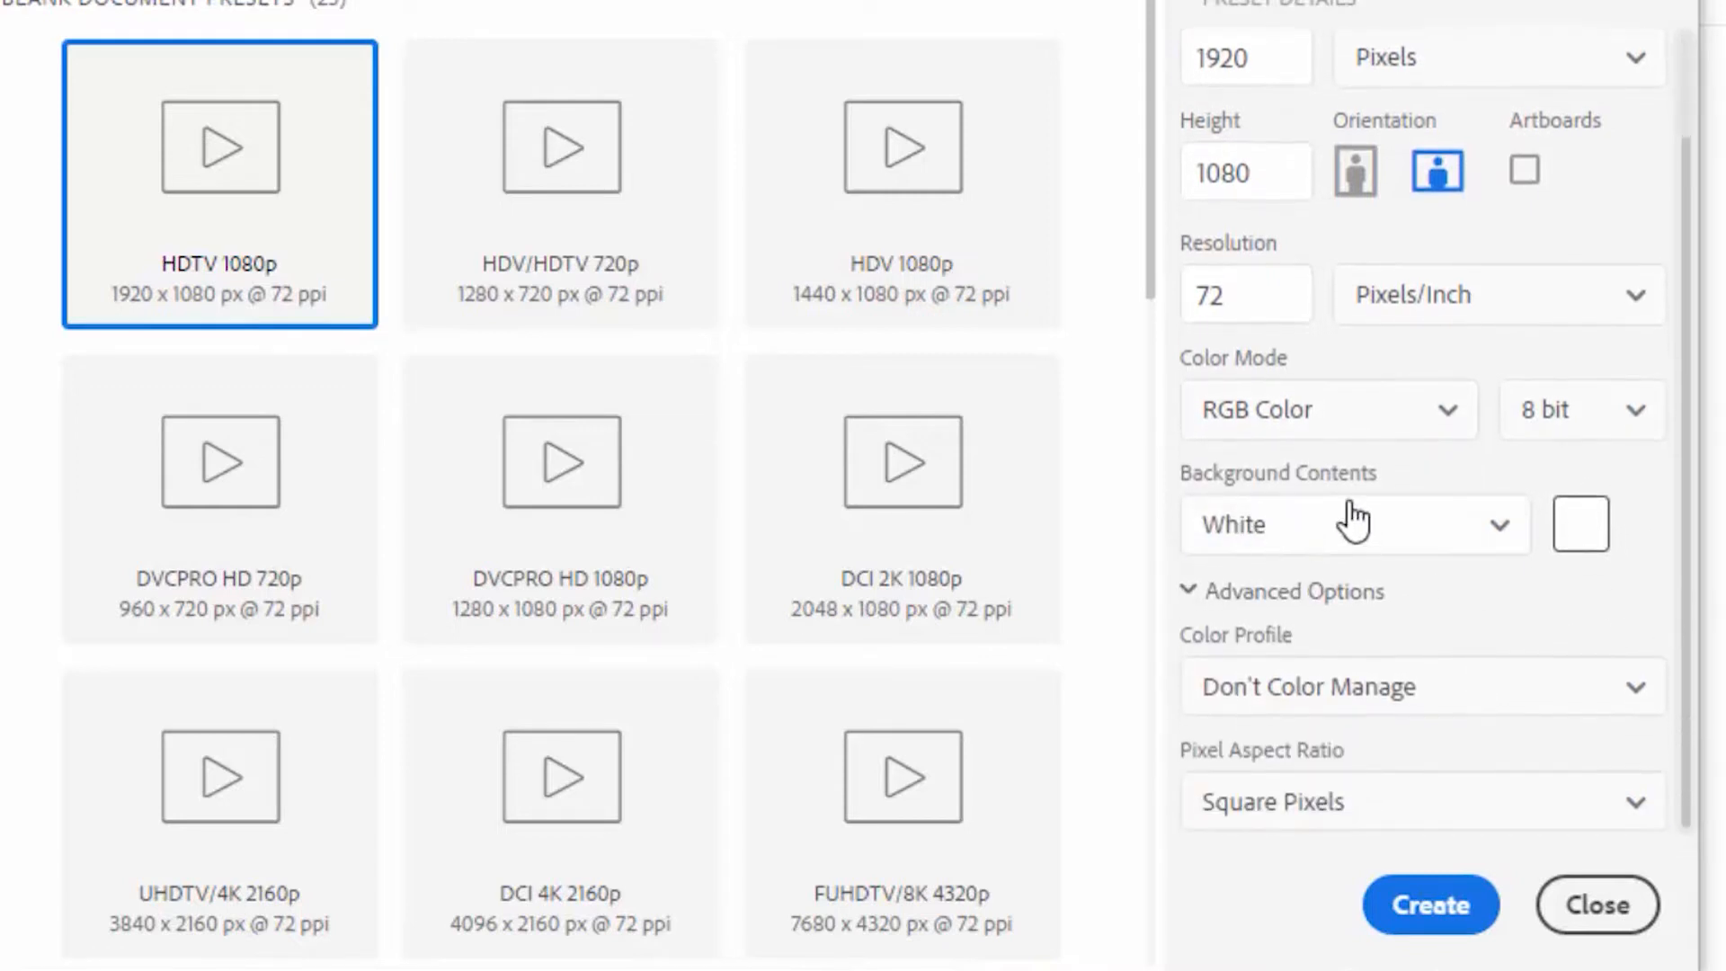
left_click(1500, 540)
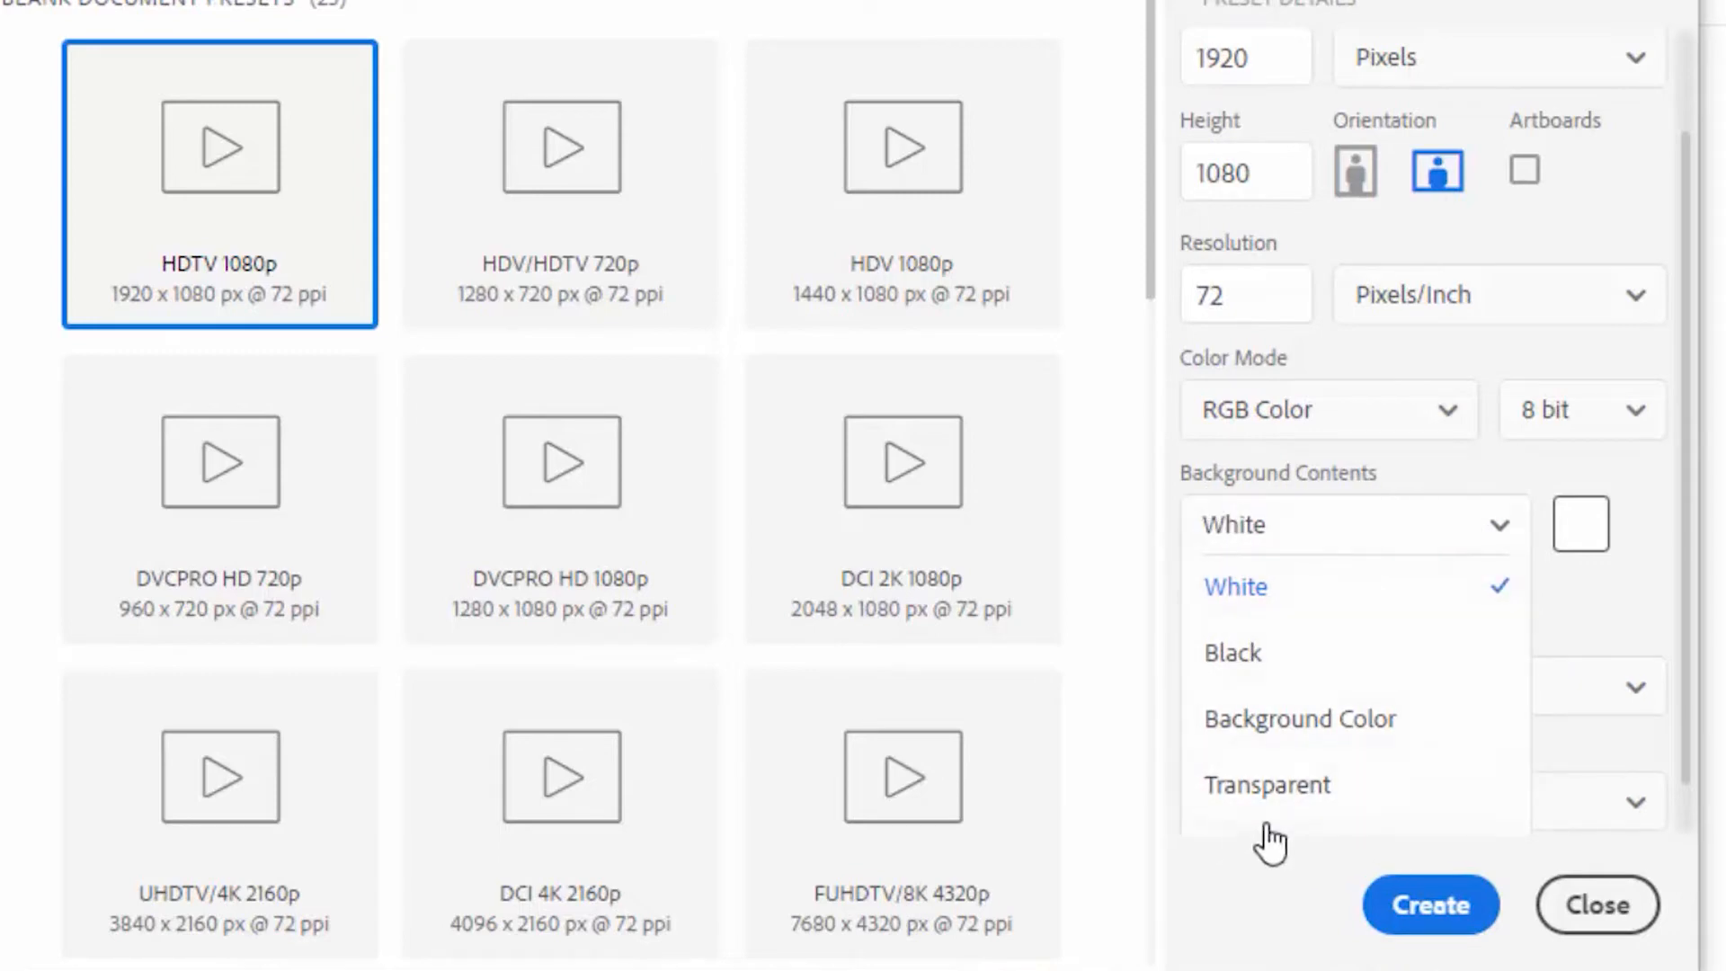
left_click(1252, 589)
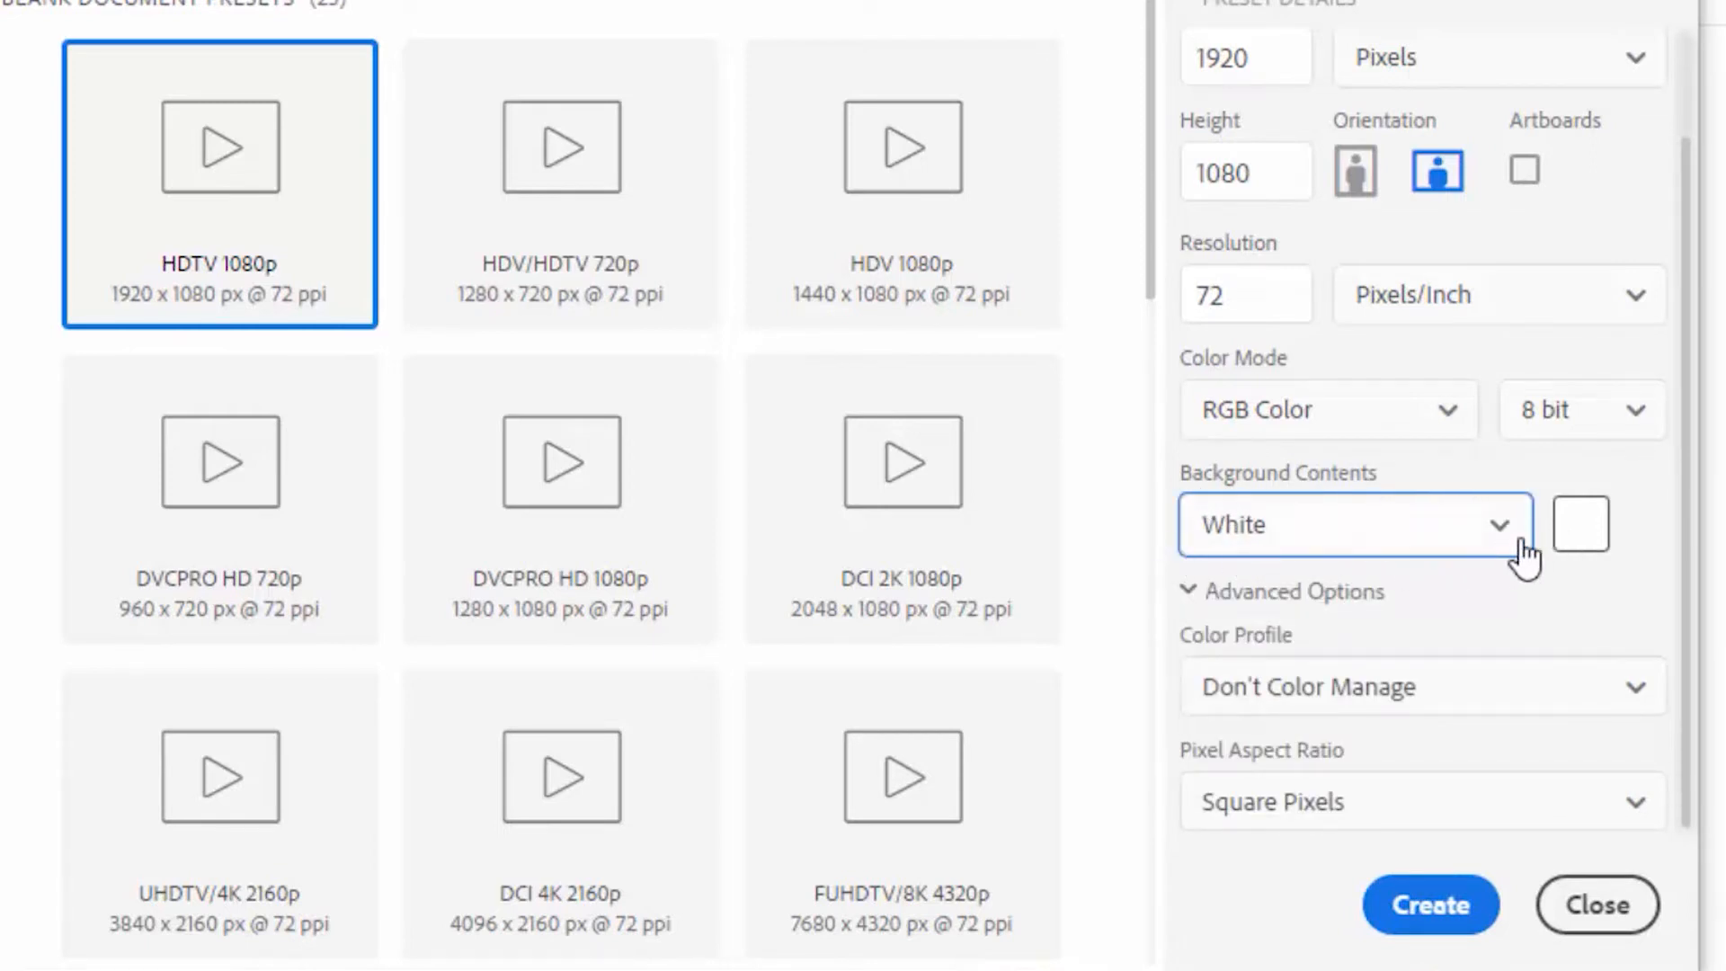
Step: Create the new document with a width of 2000 and a height of 1000 pixels, and fit it to the window
scroll(1622, 547, "up", 2)
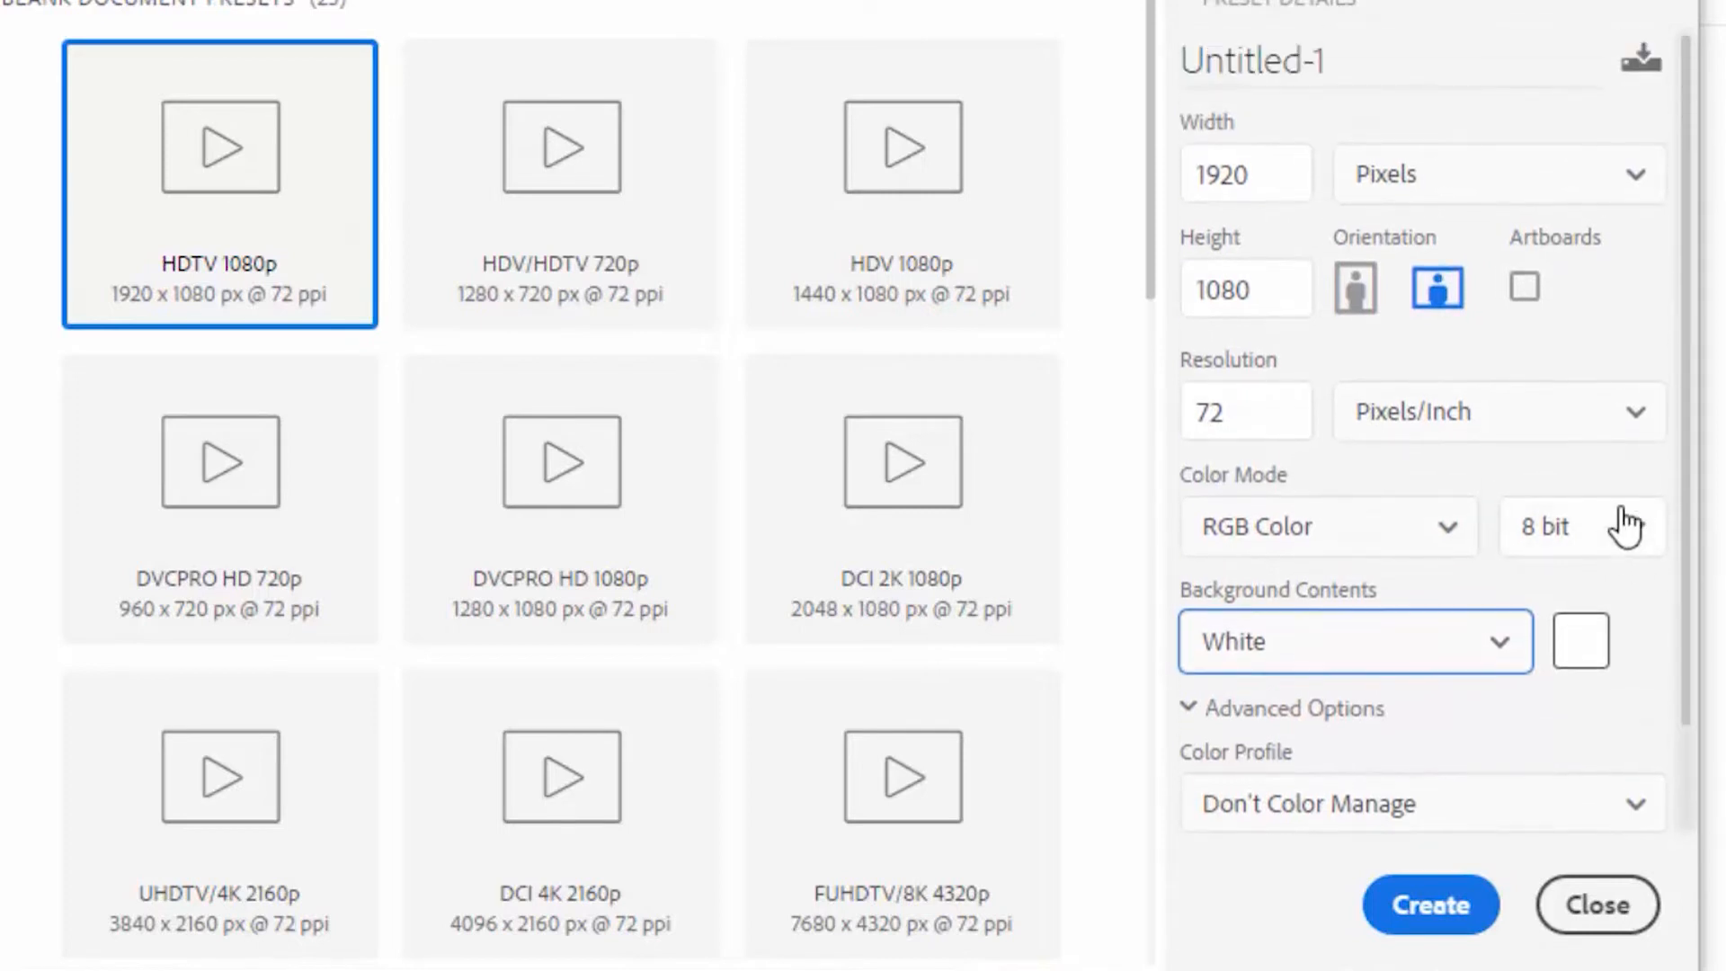
scroll(1618, 495, "down", 2)
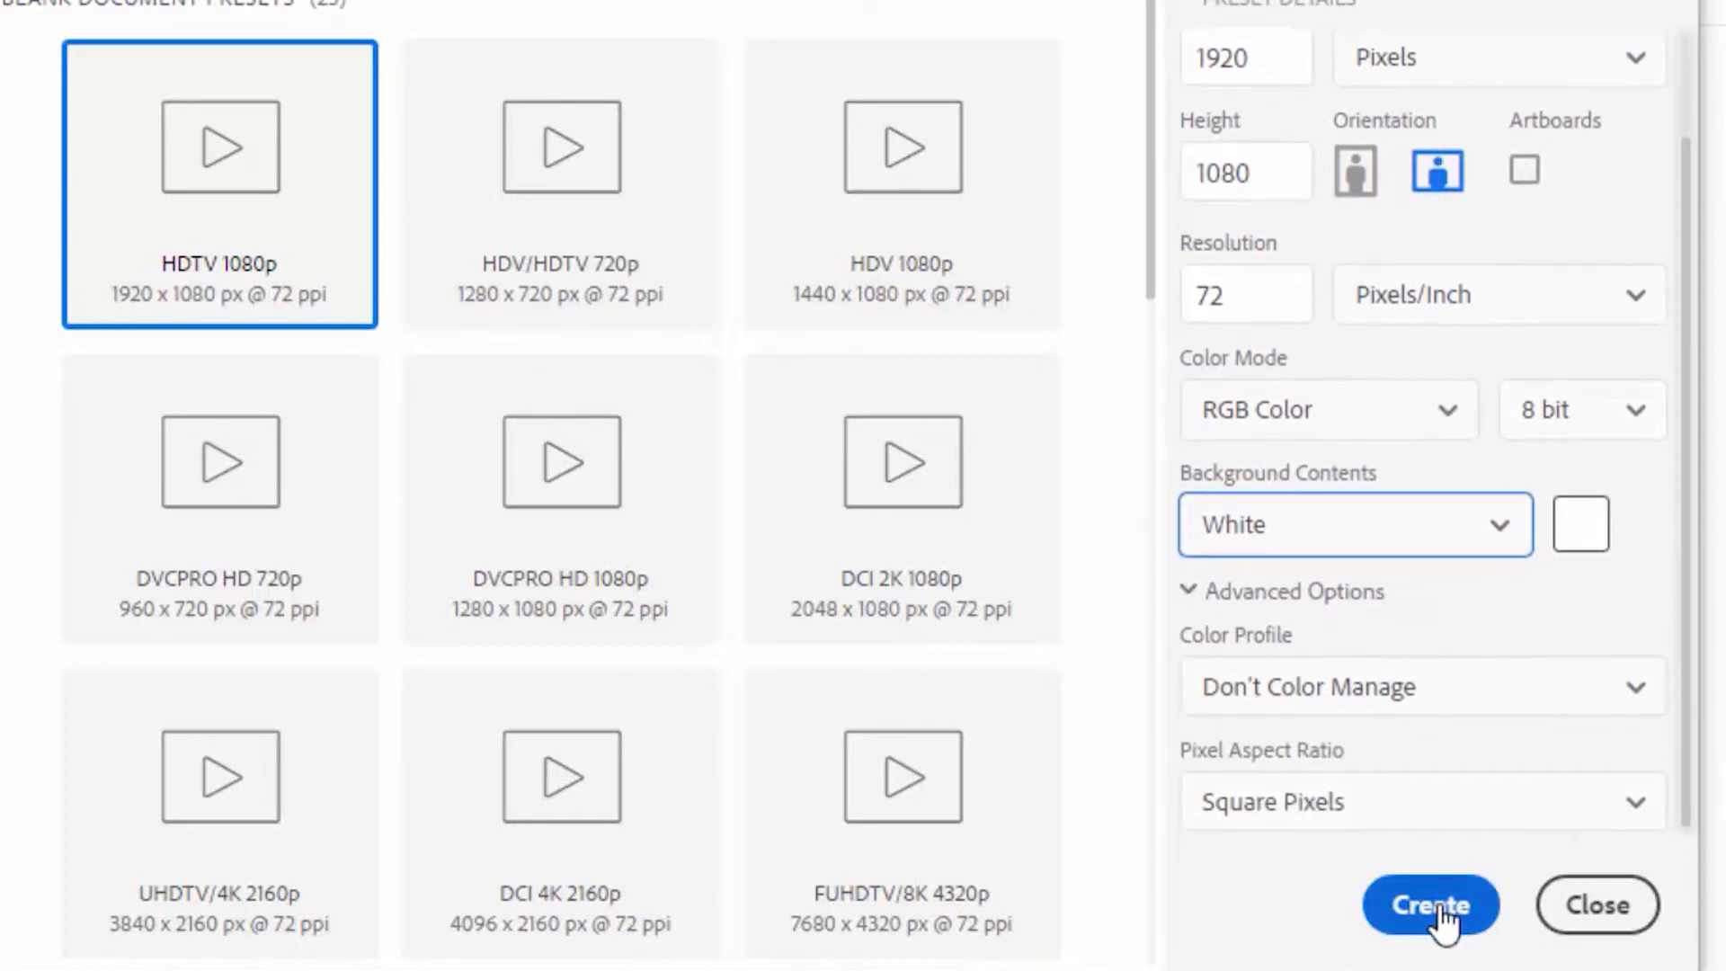
scroll(1304, 288, "up", 2)
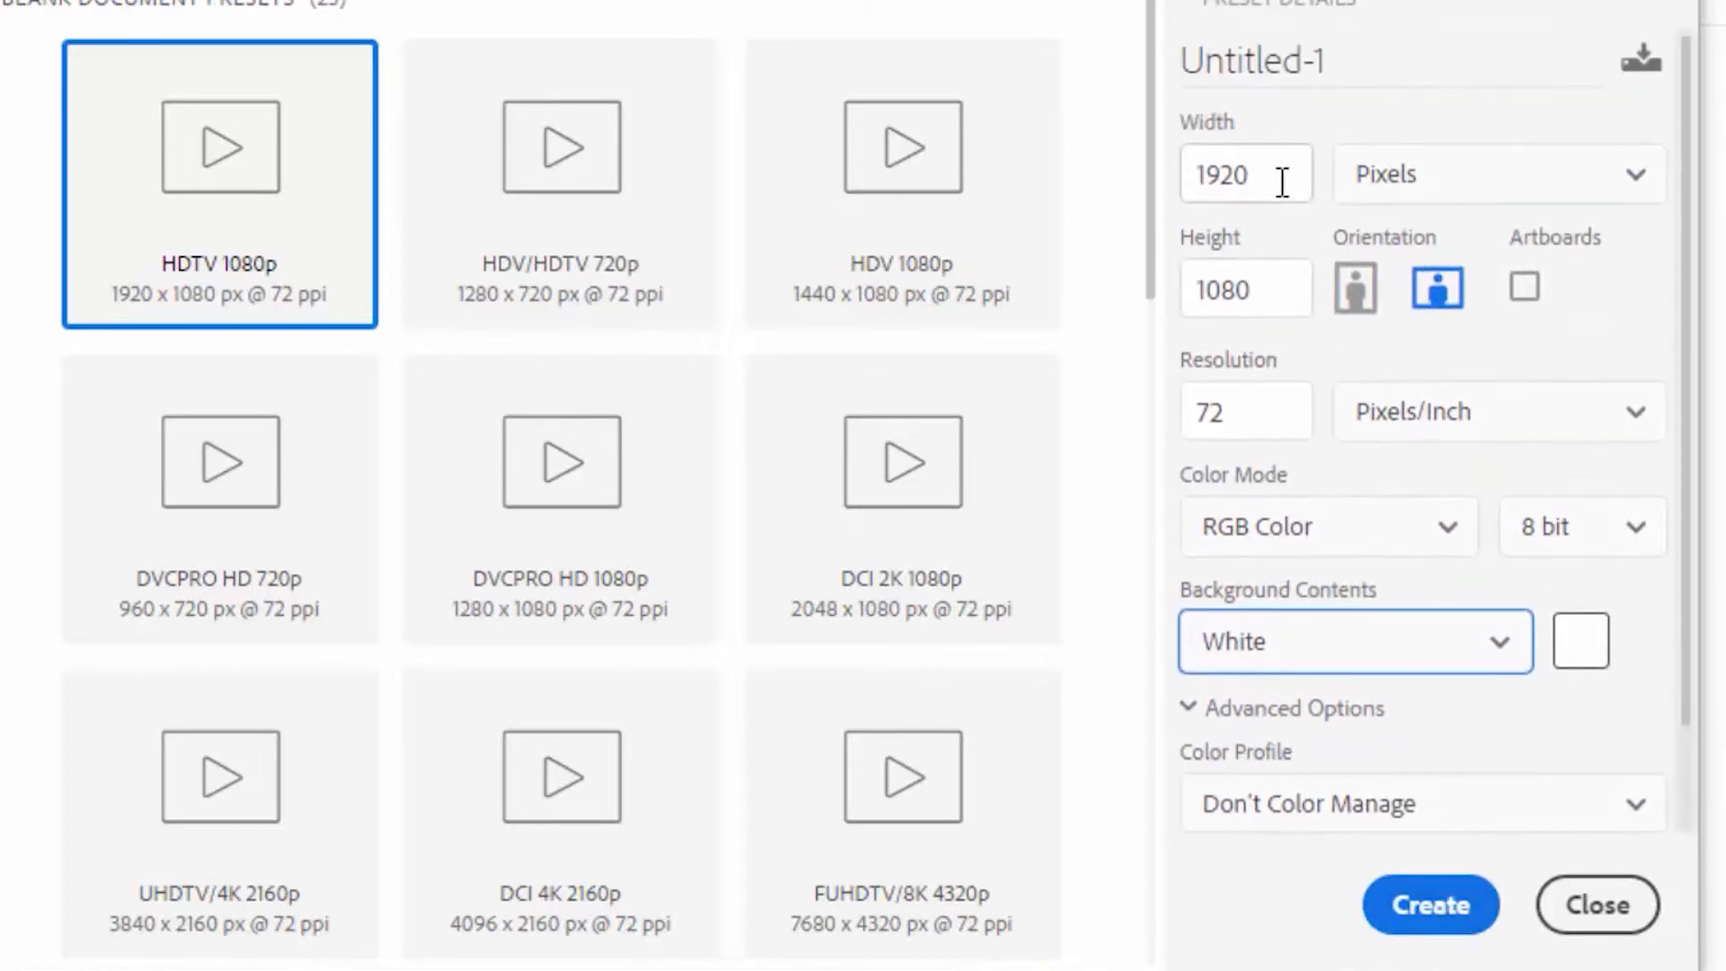
left_click_drag(1282, 179, 1093, 370)
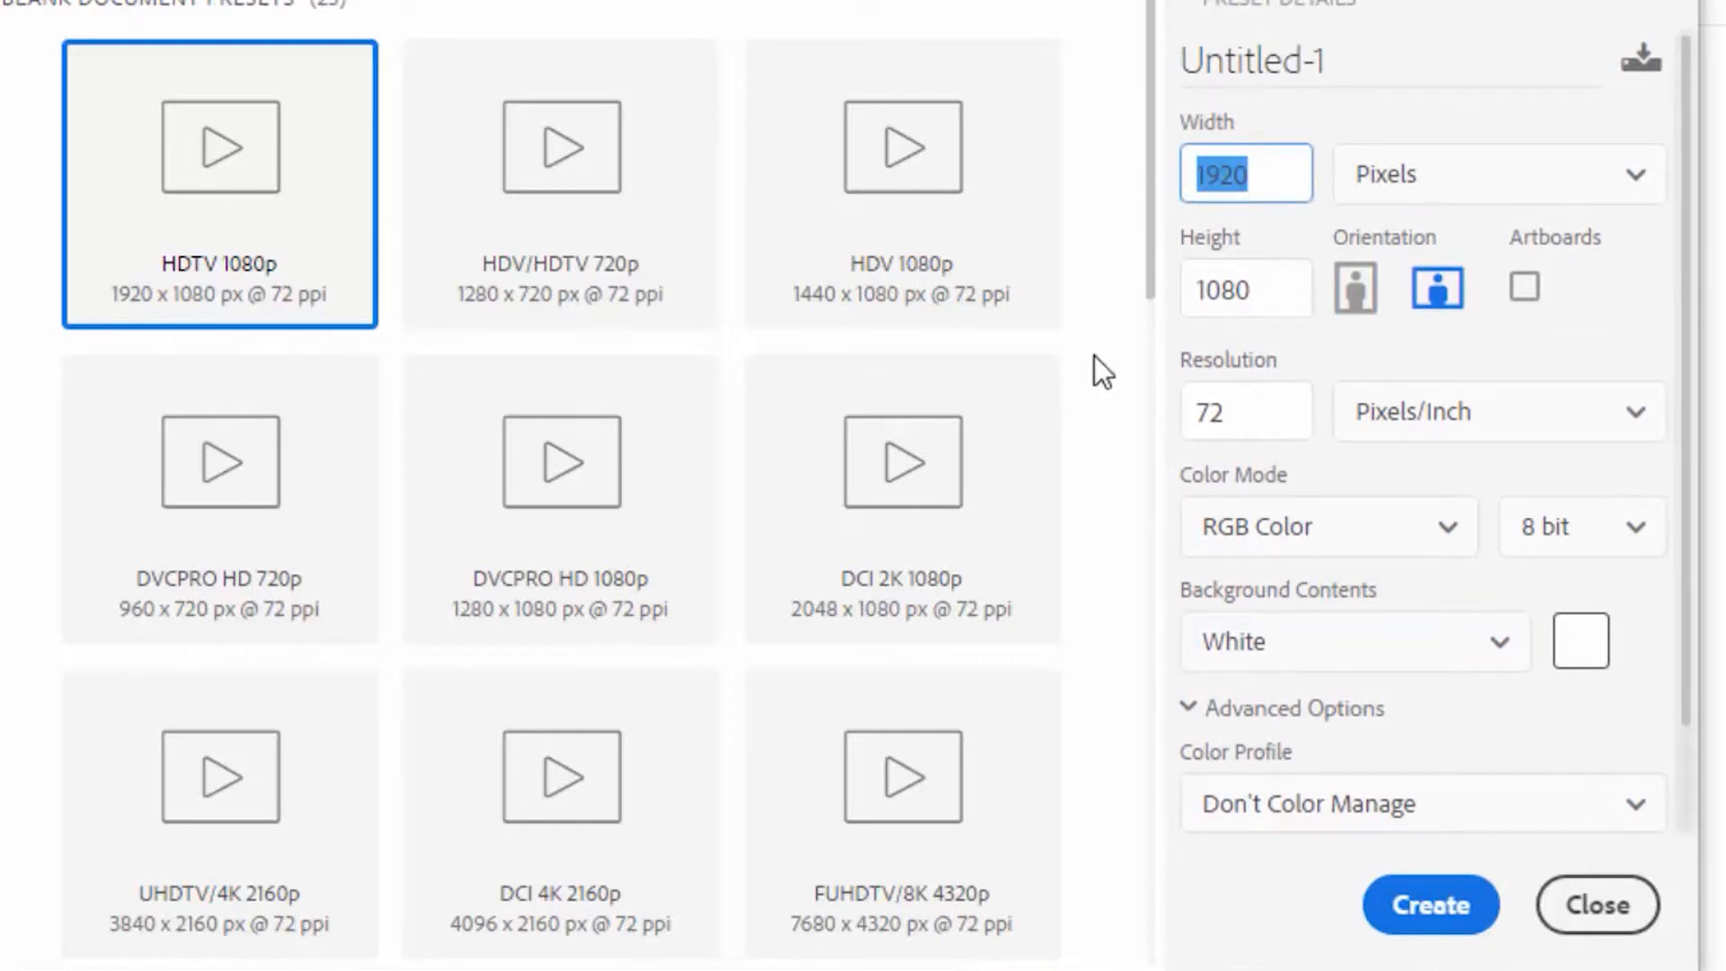
type("2000")
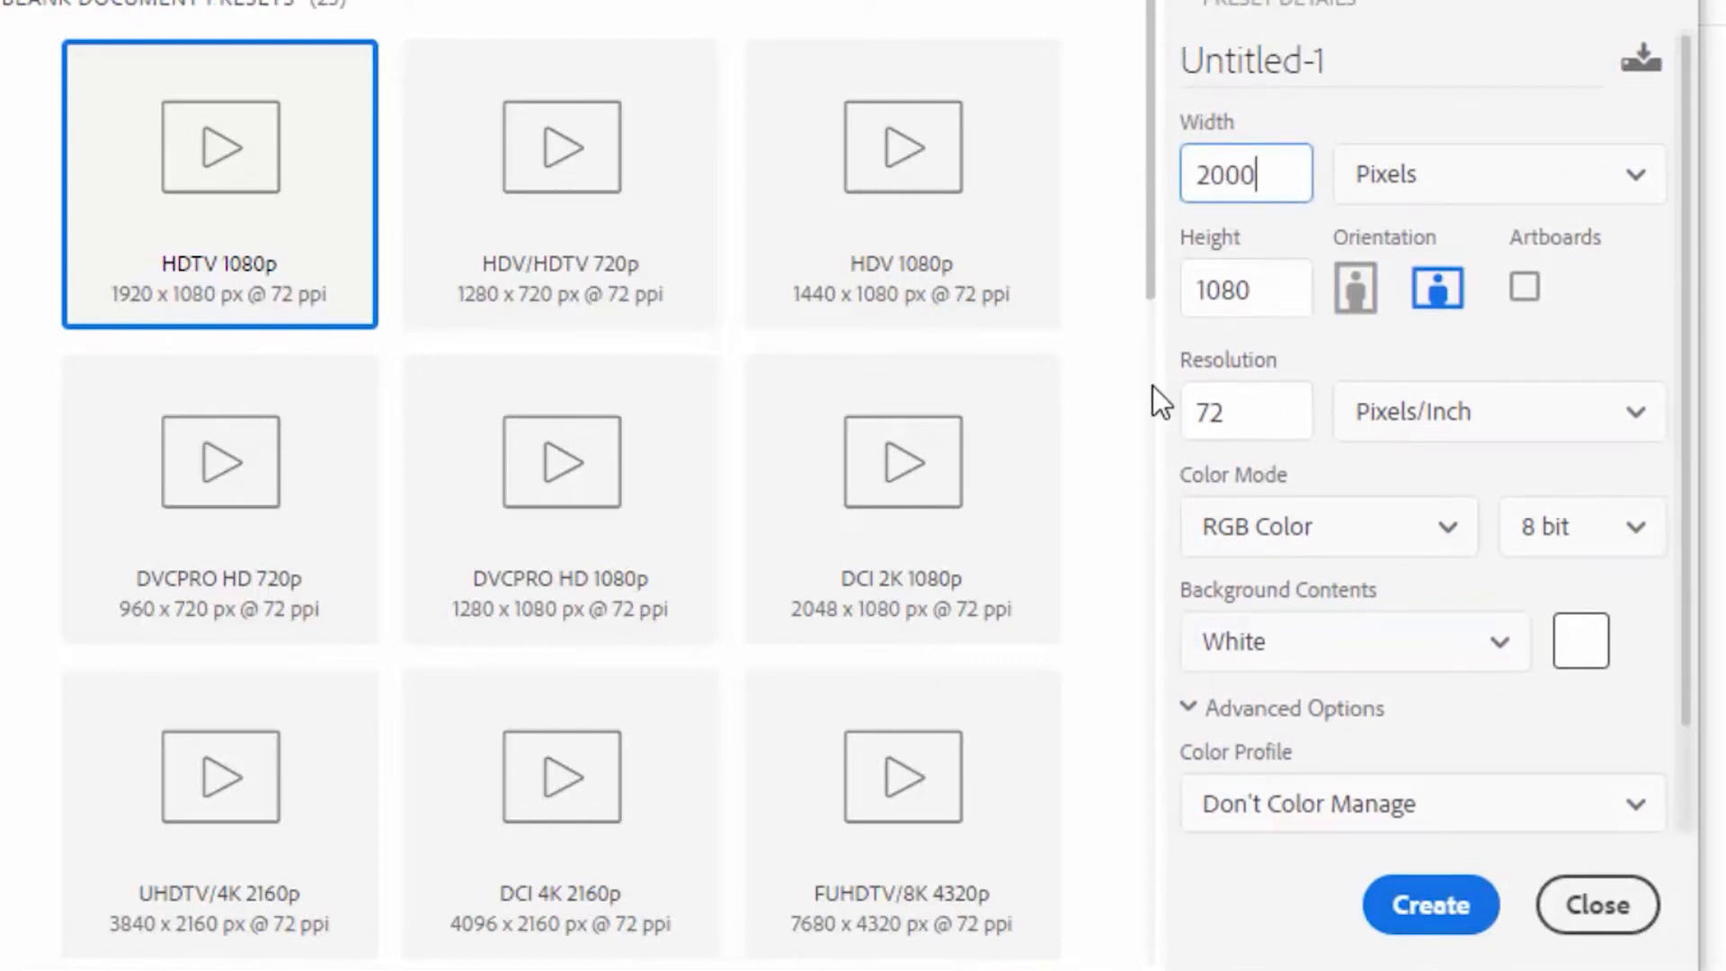
key("Tab")
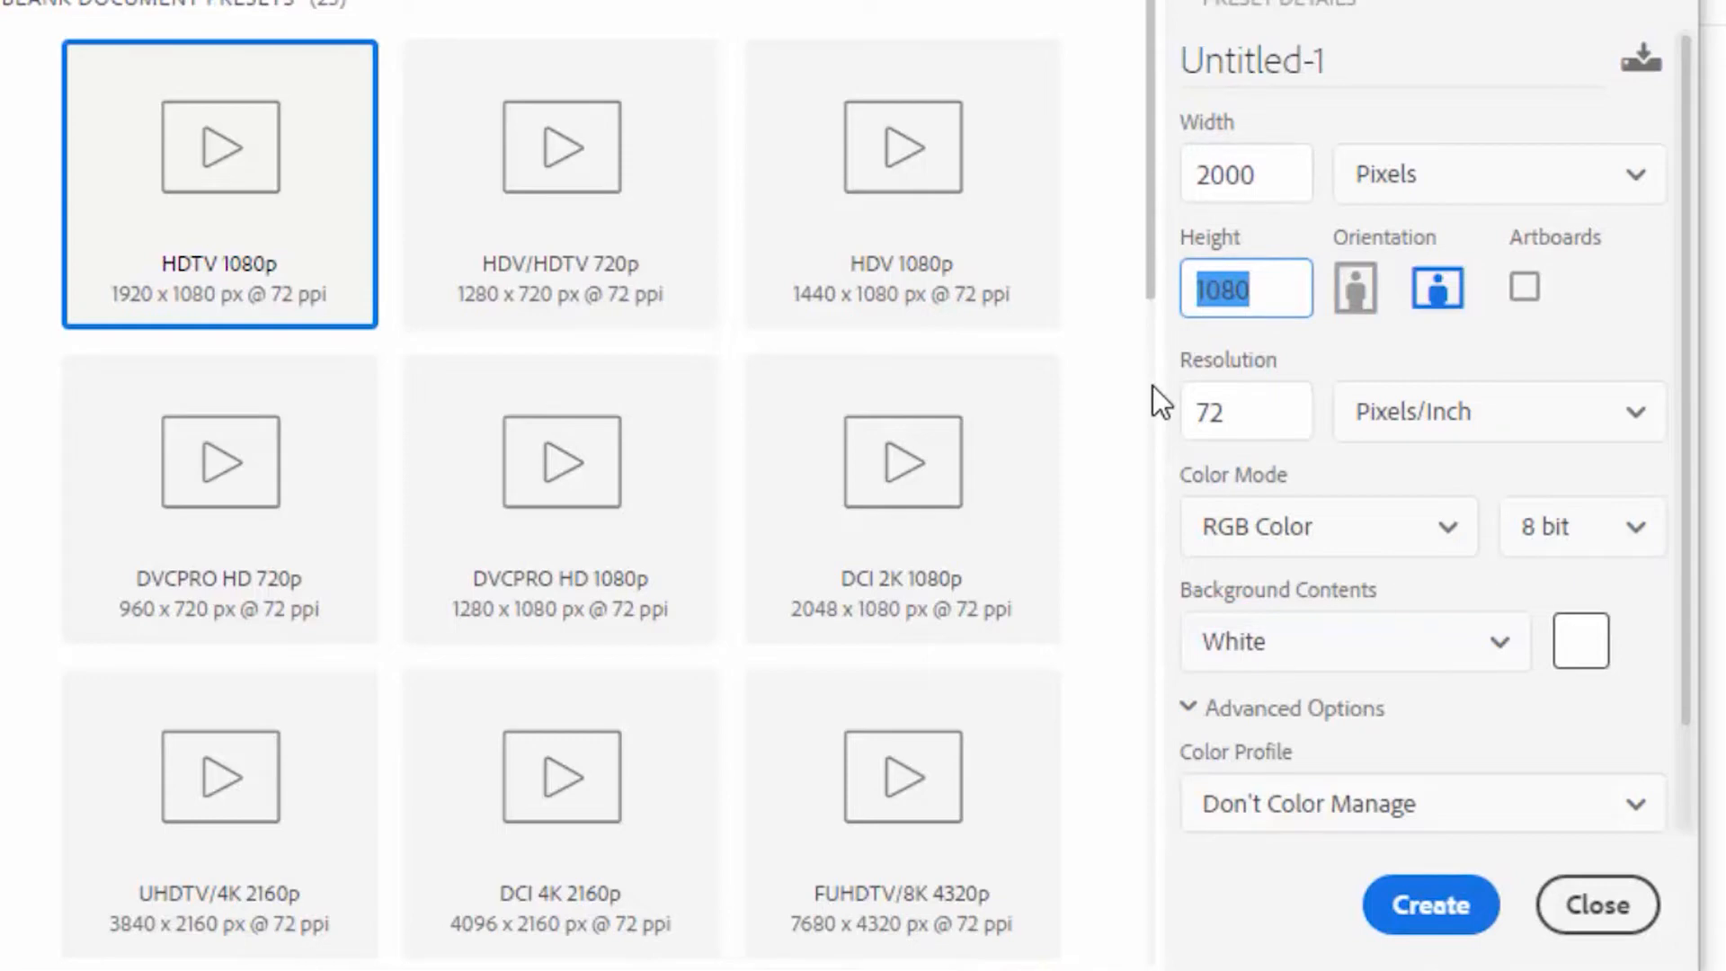
type("1000")
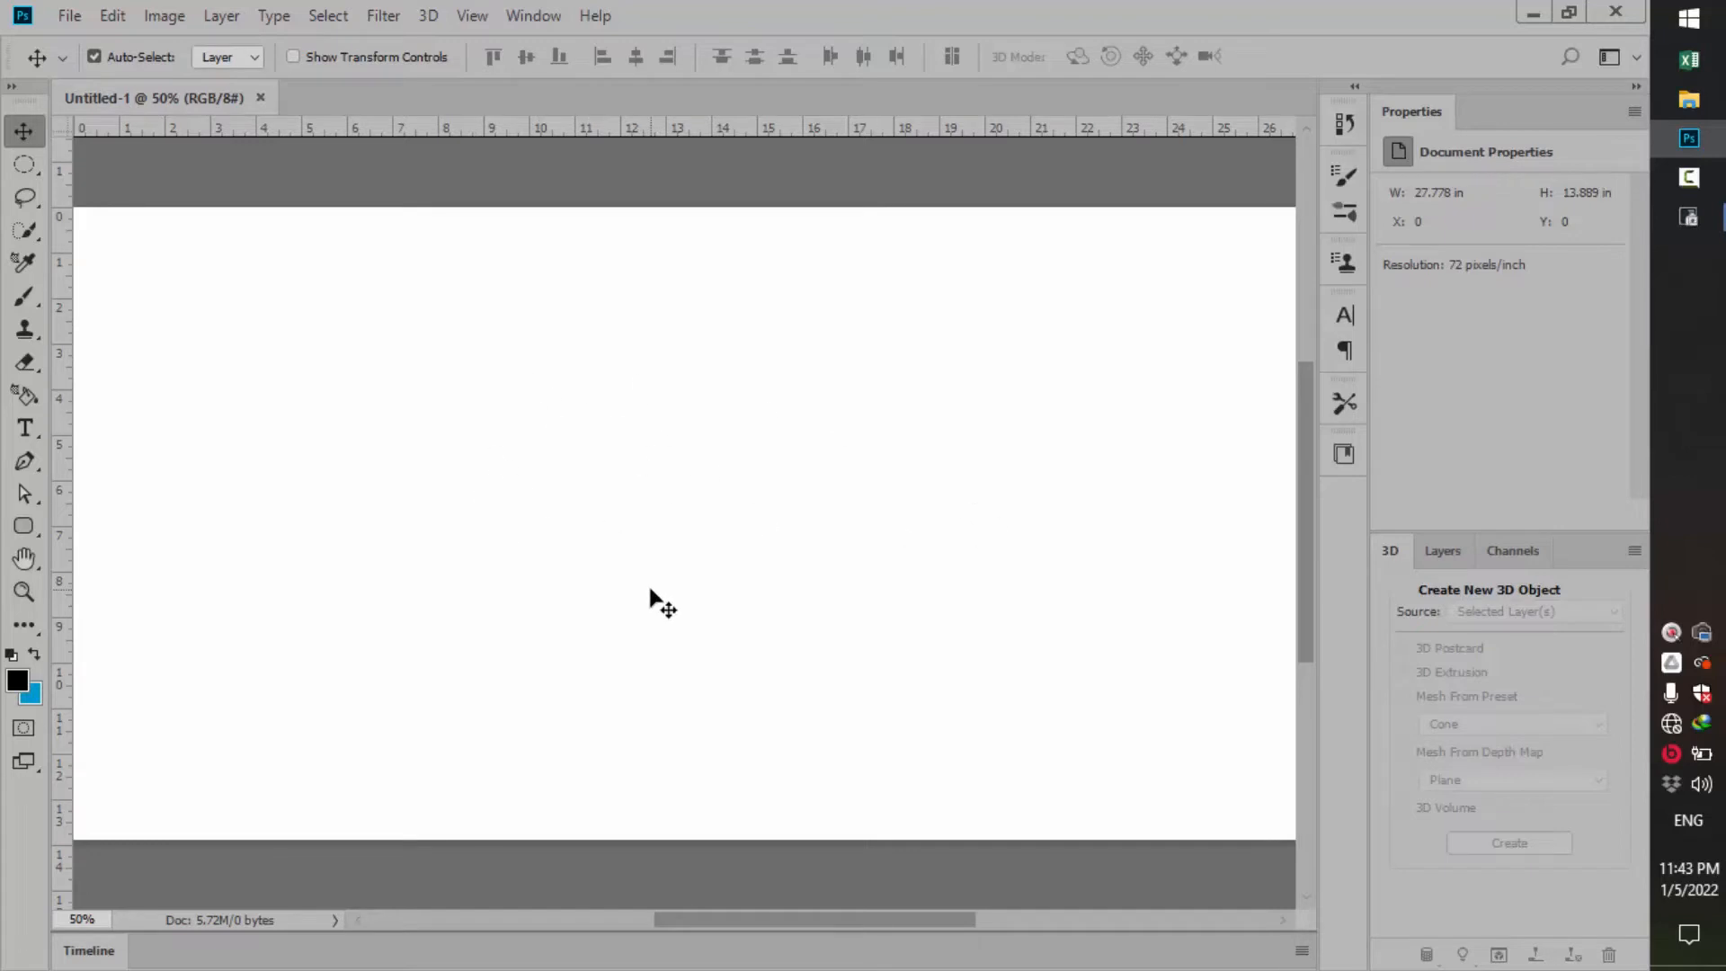
key("ctrl+0")
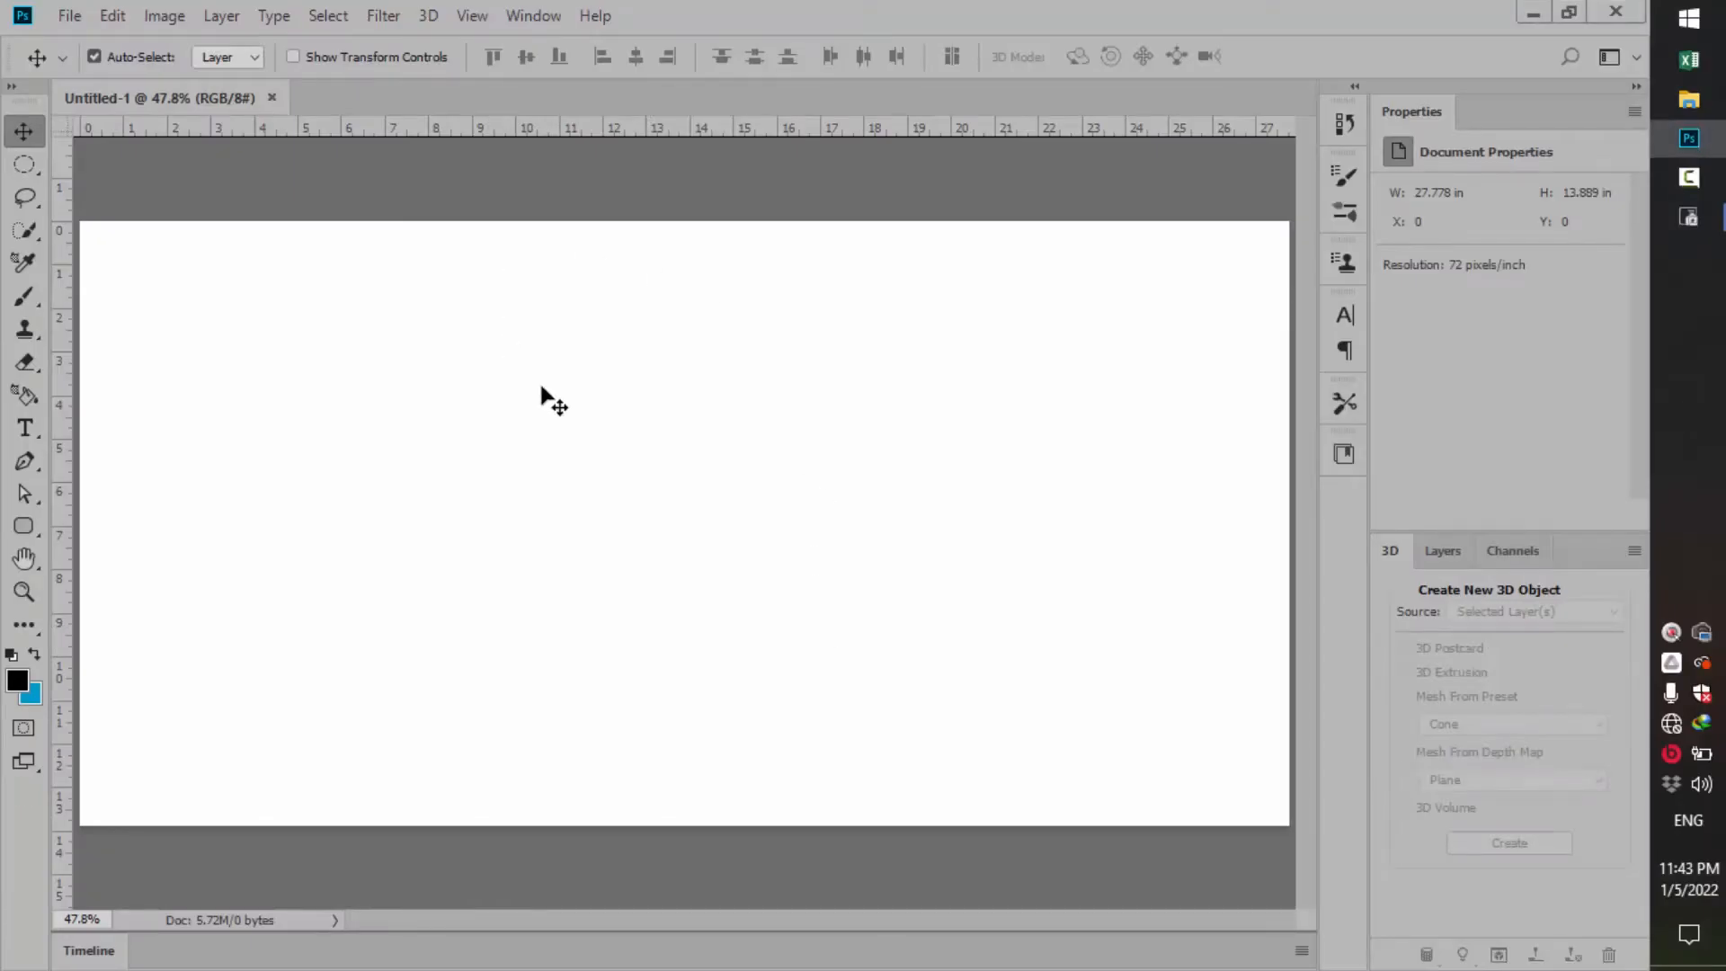
Step: Show the document's layers and look through the additional tools grouped at the end of the toolbar
left_click(1444, 551)
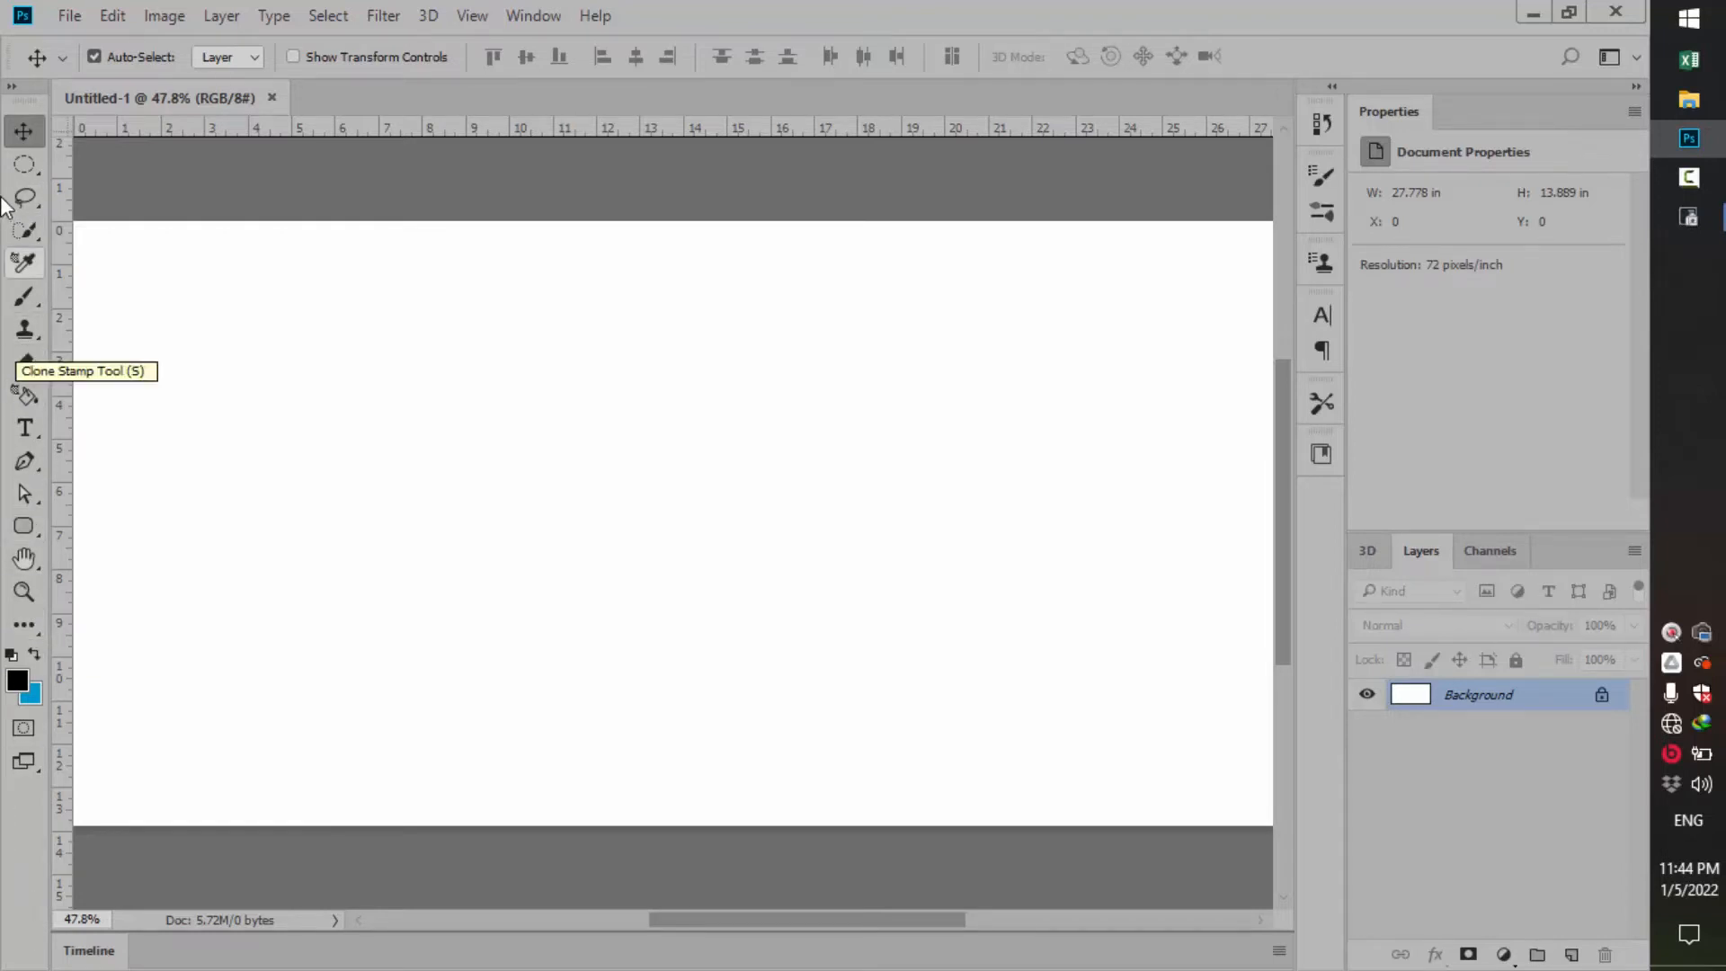
left_click(25, 624)
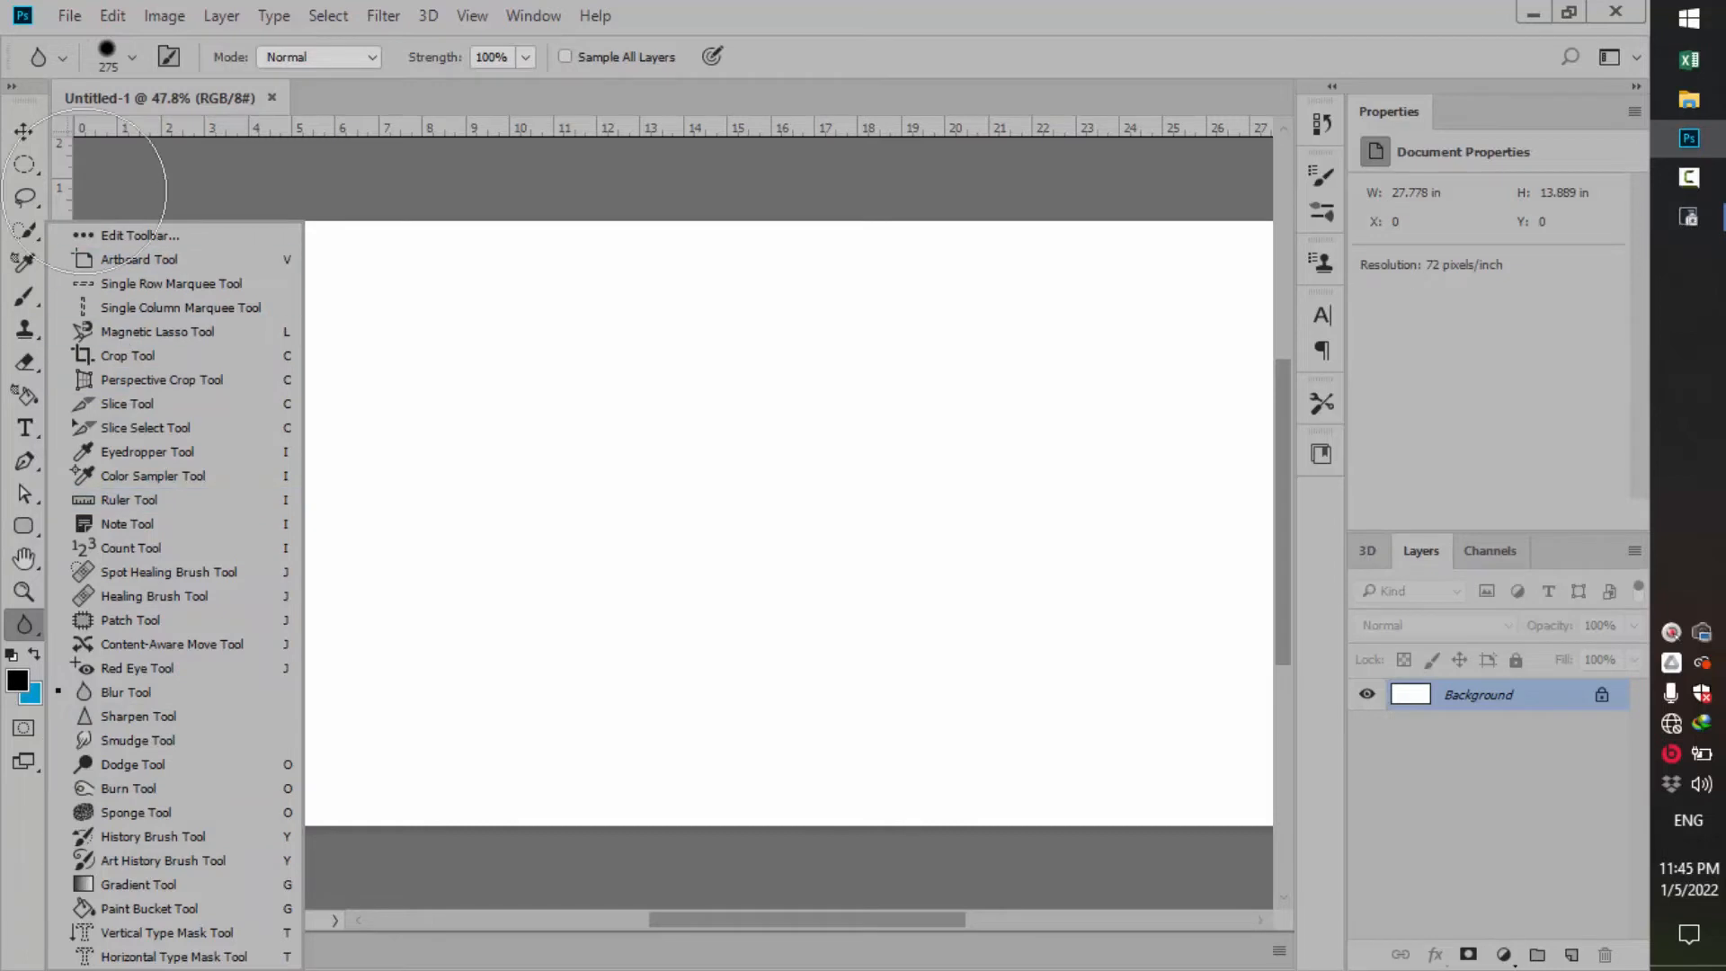
mouse_move(20, 100)
left_mouse_down()
mouse_move(9, 117)
mouse_move(27, 113)
left_mouse_up()
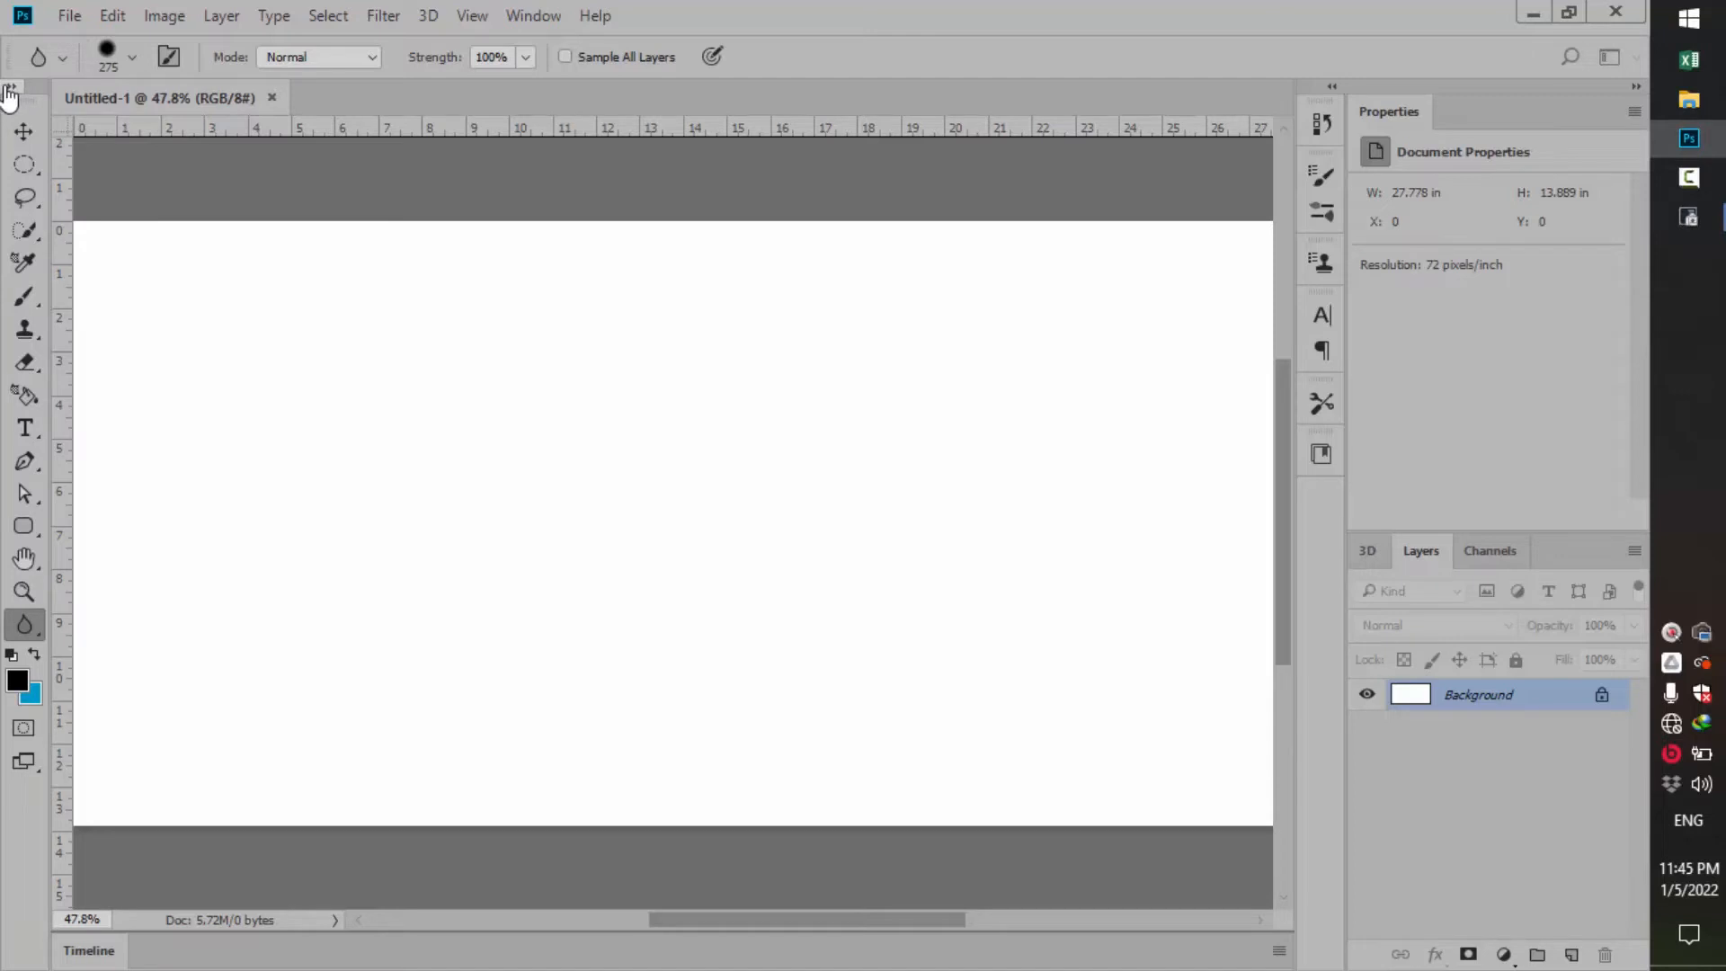
Step: Switch the toolbar between its two-column and single-column layouts, ending with a single column
left_click(13, 90)
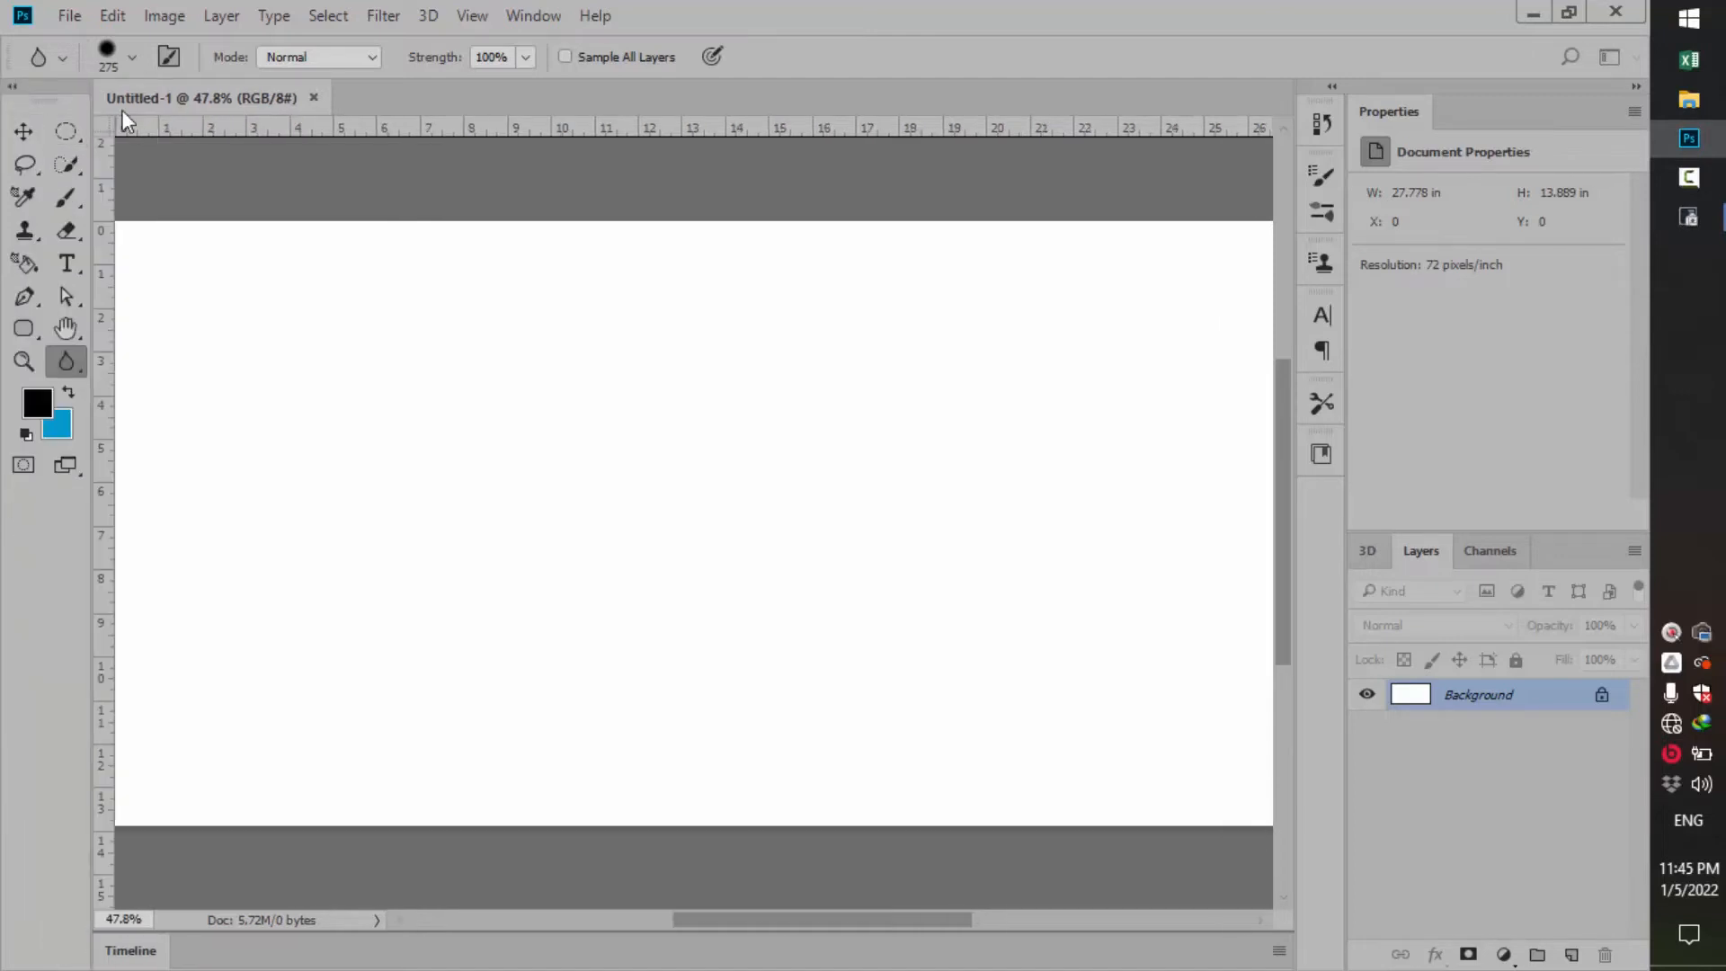
left_click(12, 90)
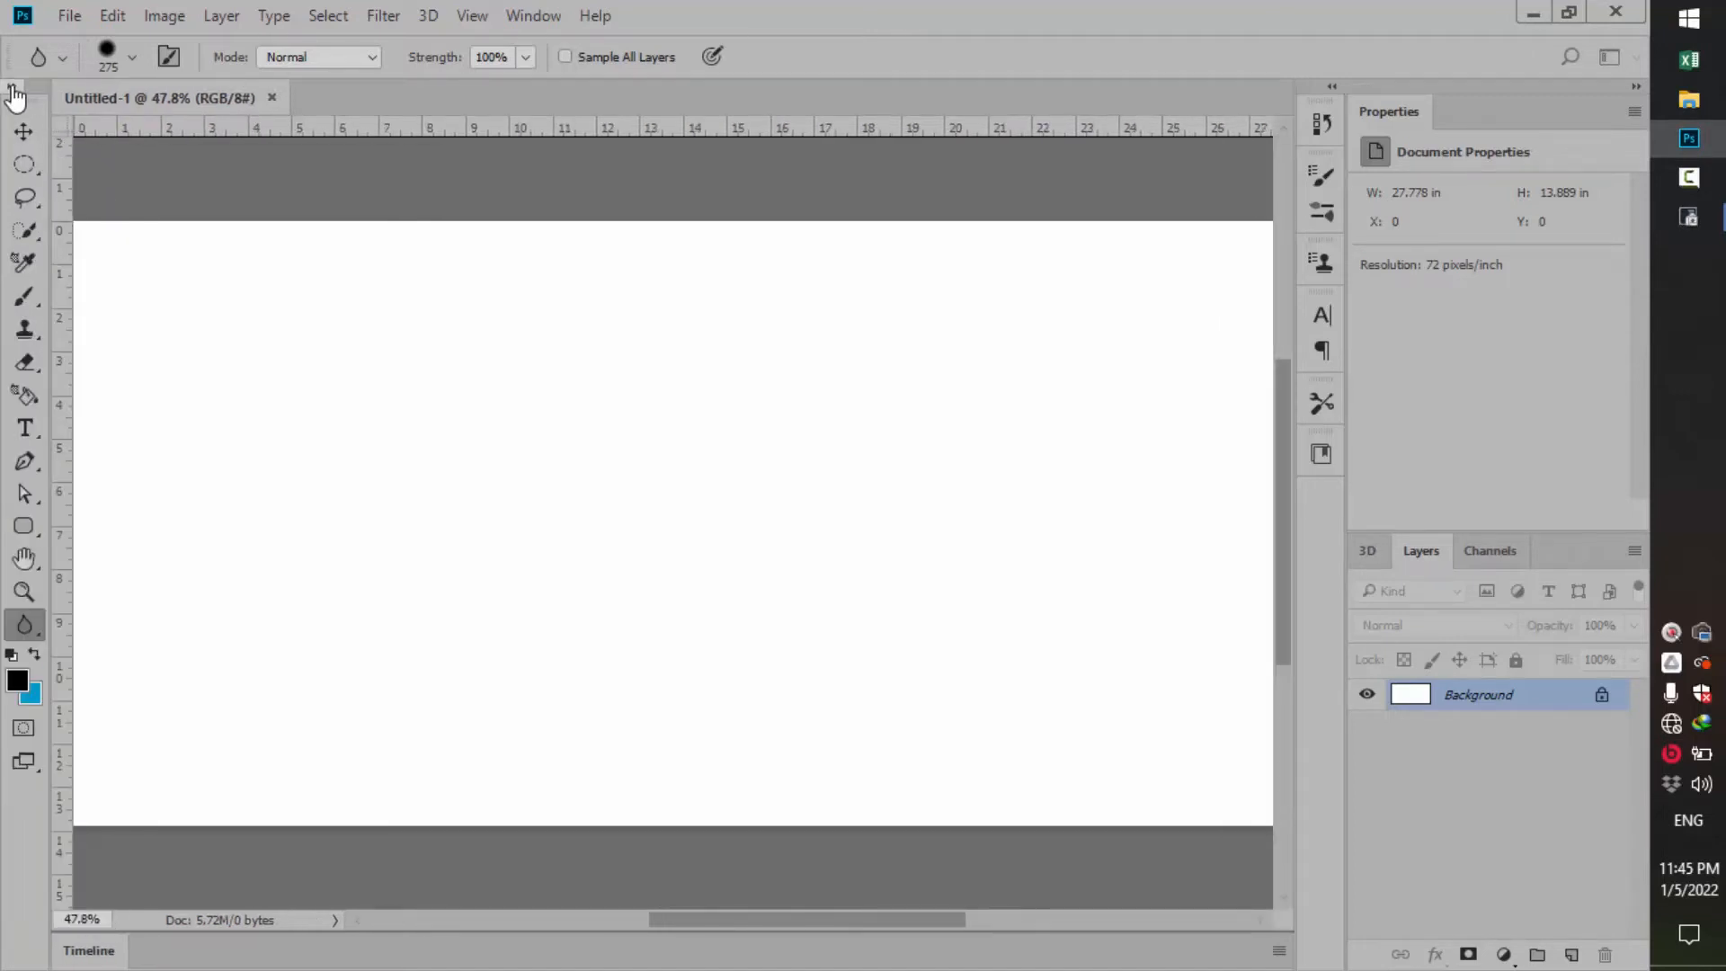
left_click(13, 89)
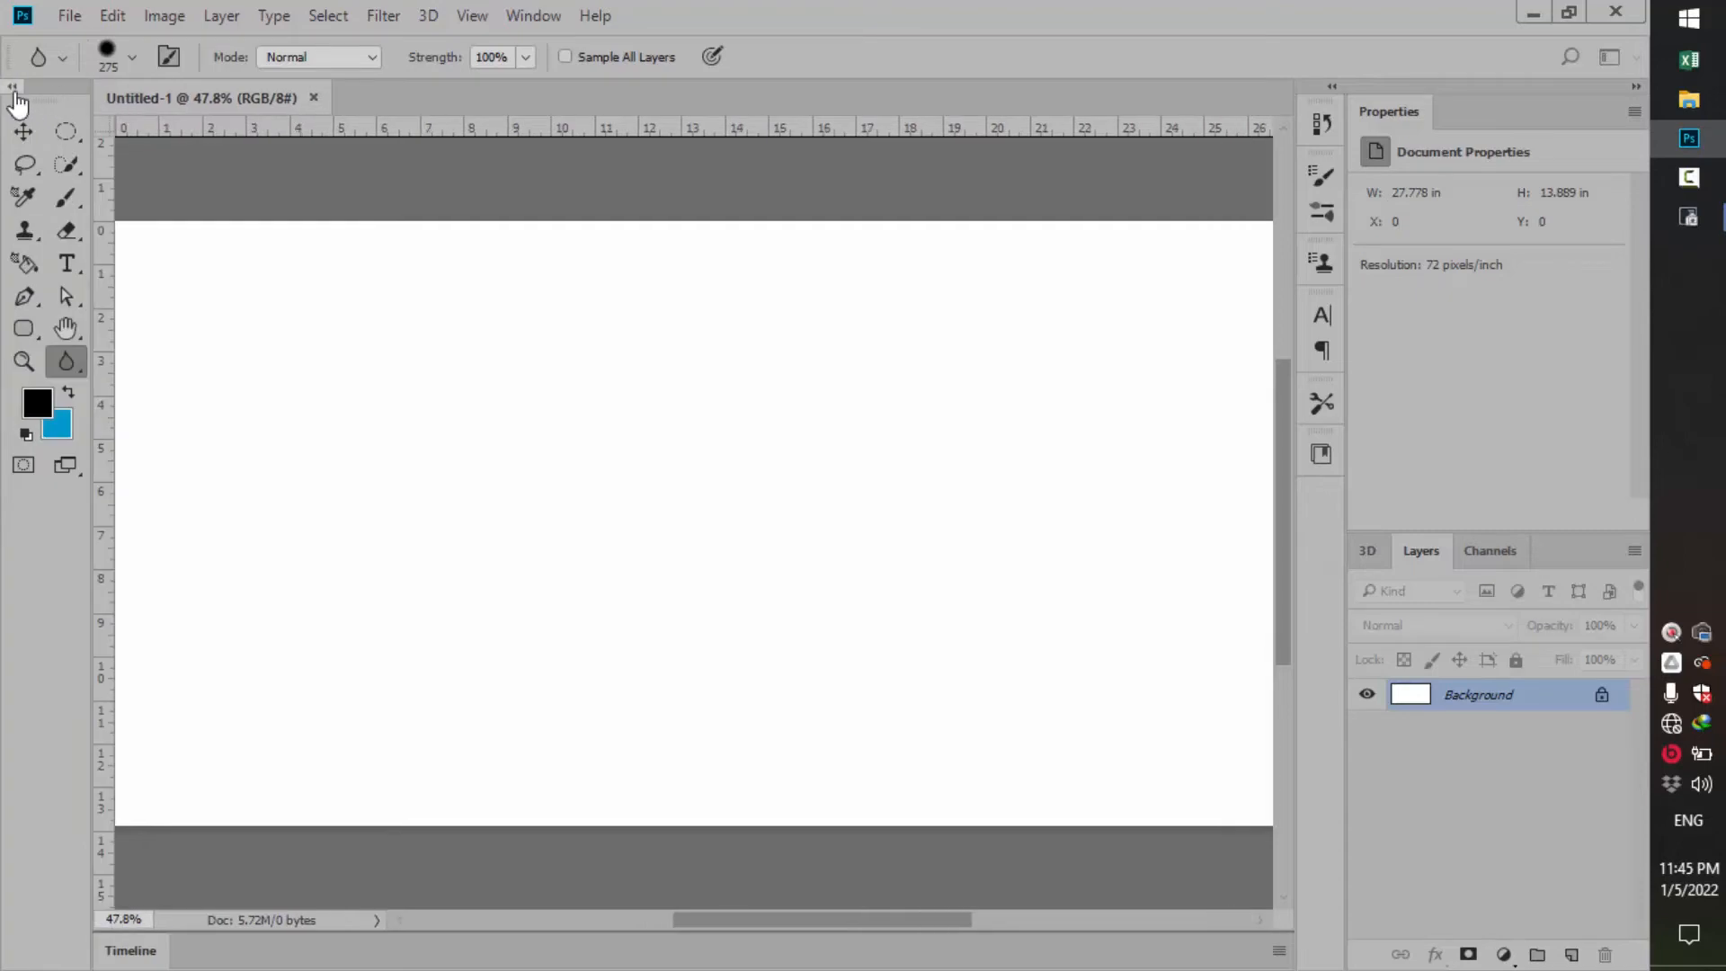
left_click(14, 90)
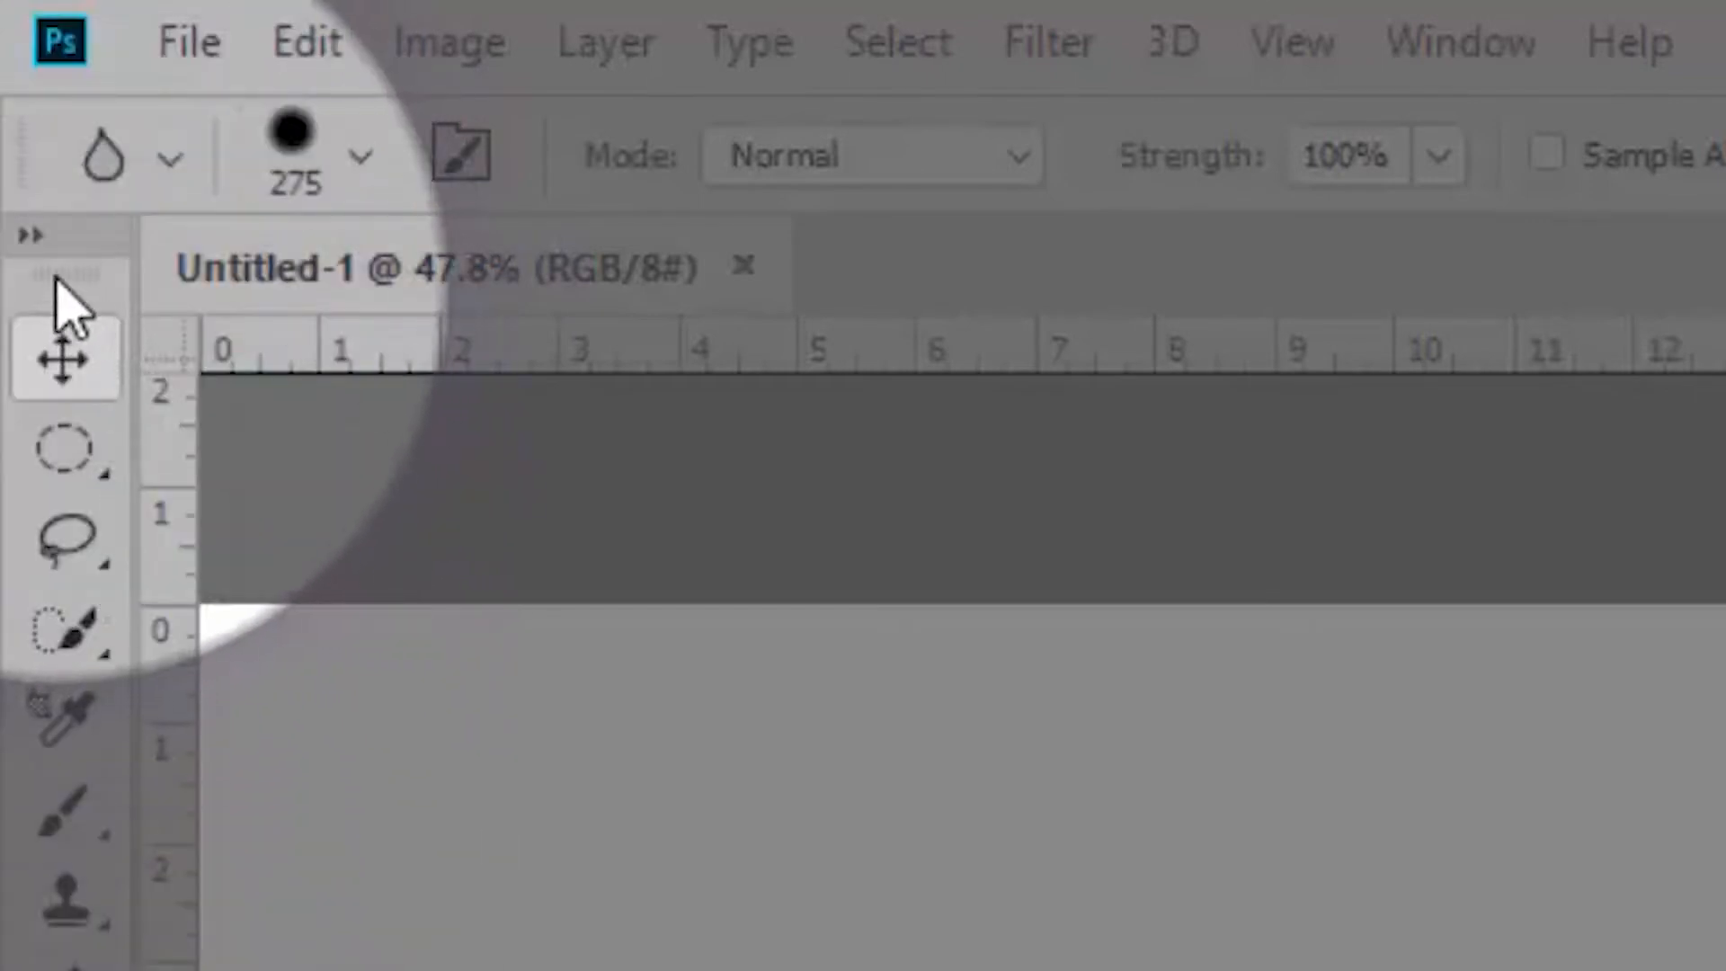
Step: Move the toolbar over the canvas and dock it beside the collapsed panel icons, returning it to its original place
mouse_move(59, 277)
left_mouse_down()
mouse_move(142, 328)
mouse_move(138, 143)
mouse_move(337, 214)
mouse_move(471, 224)
mouse_move(530, 187)
left_mouse_up()
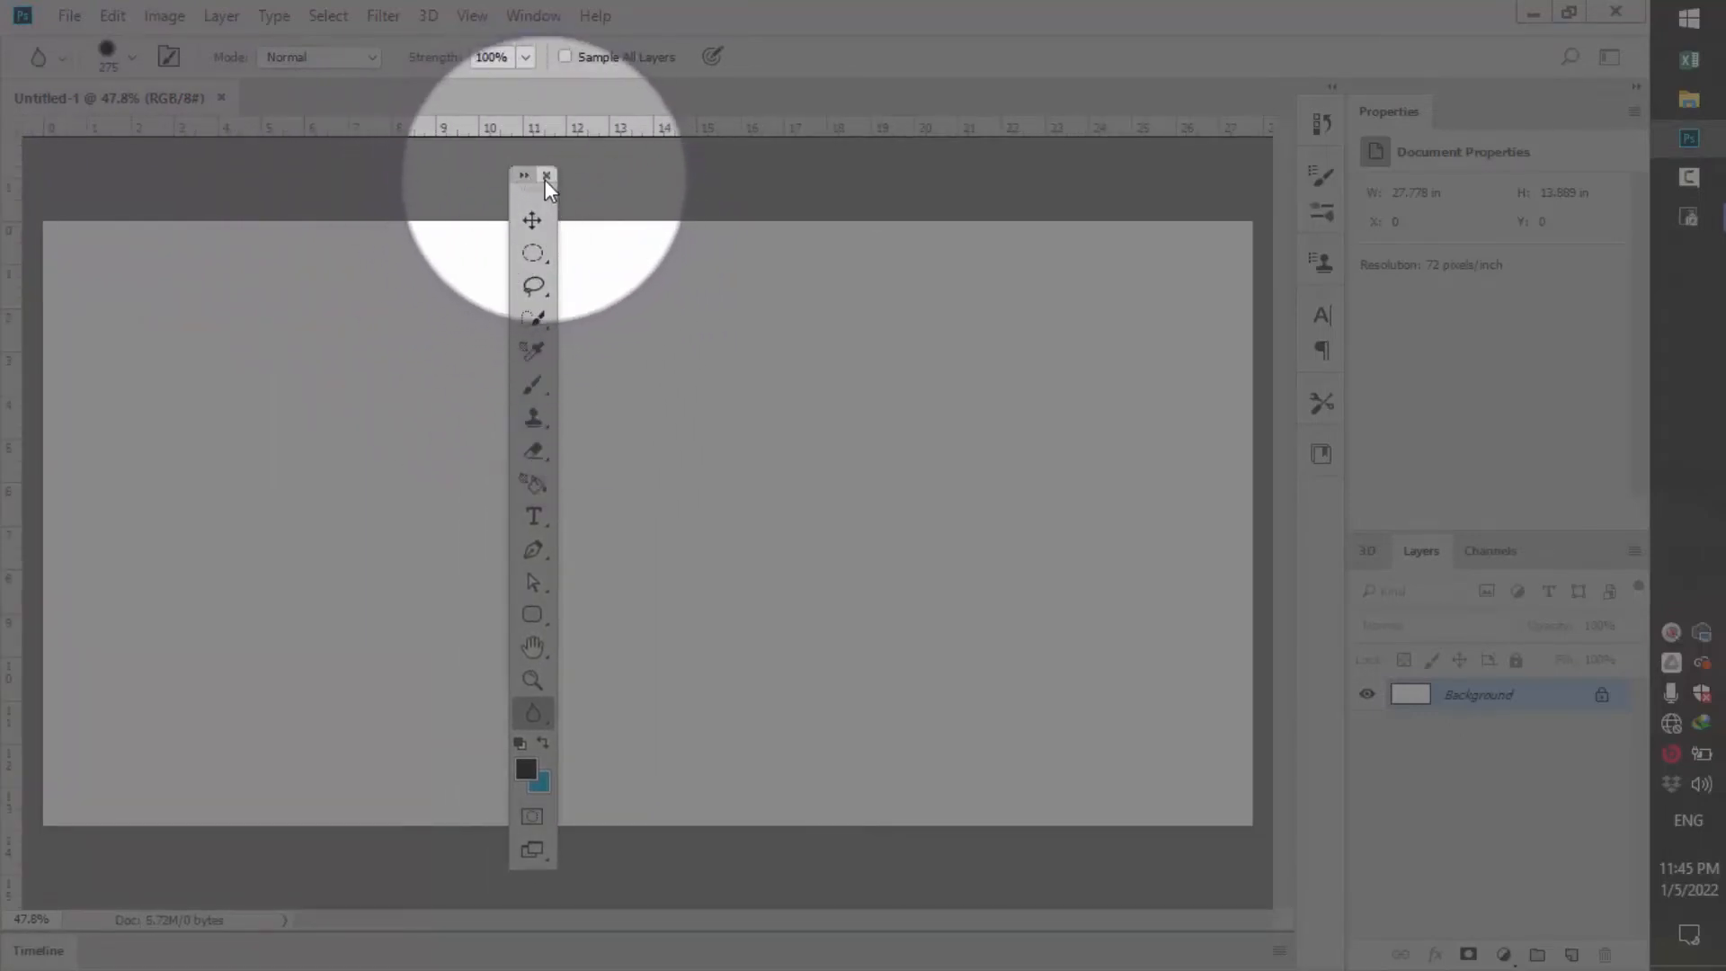
left_click_drag(545, 191, 1284, 187)
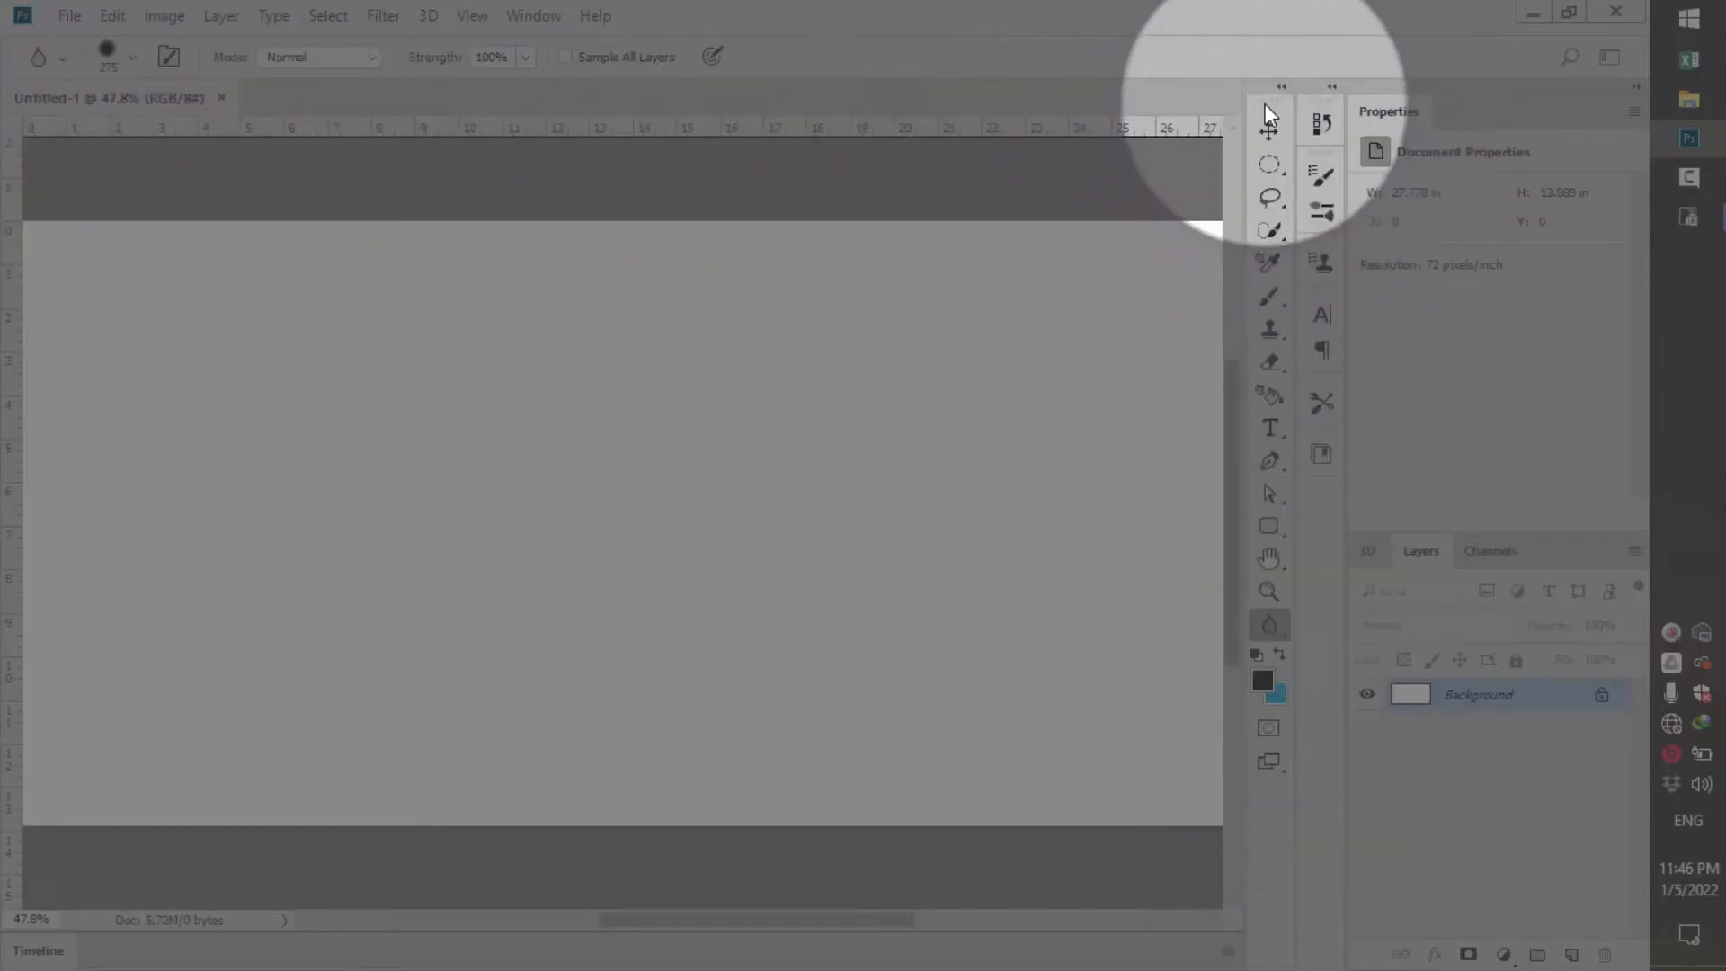
left_click_drag(1271, 100, 3, 201)
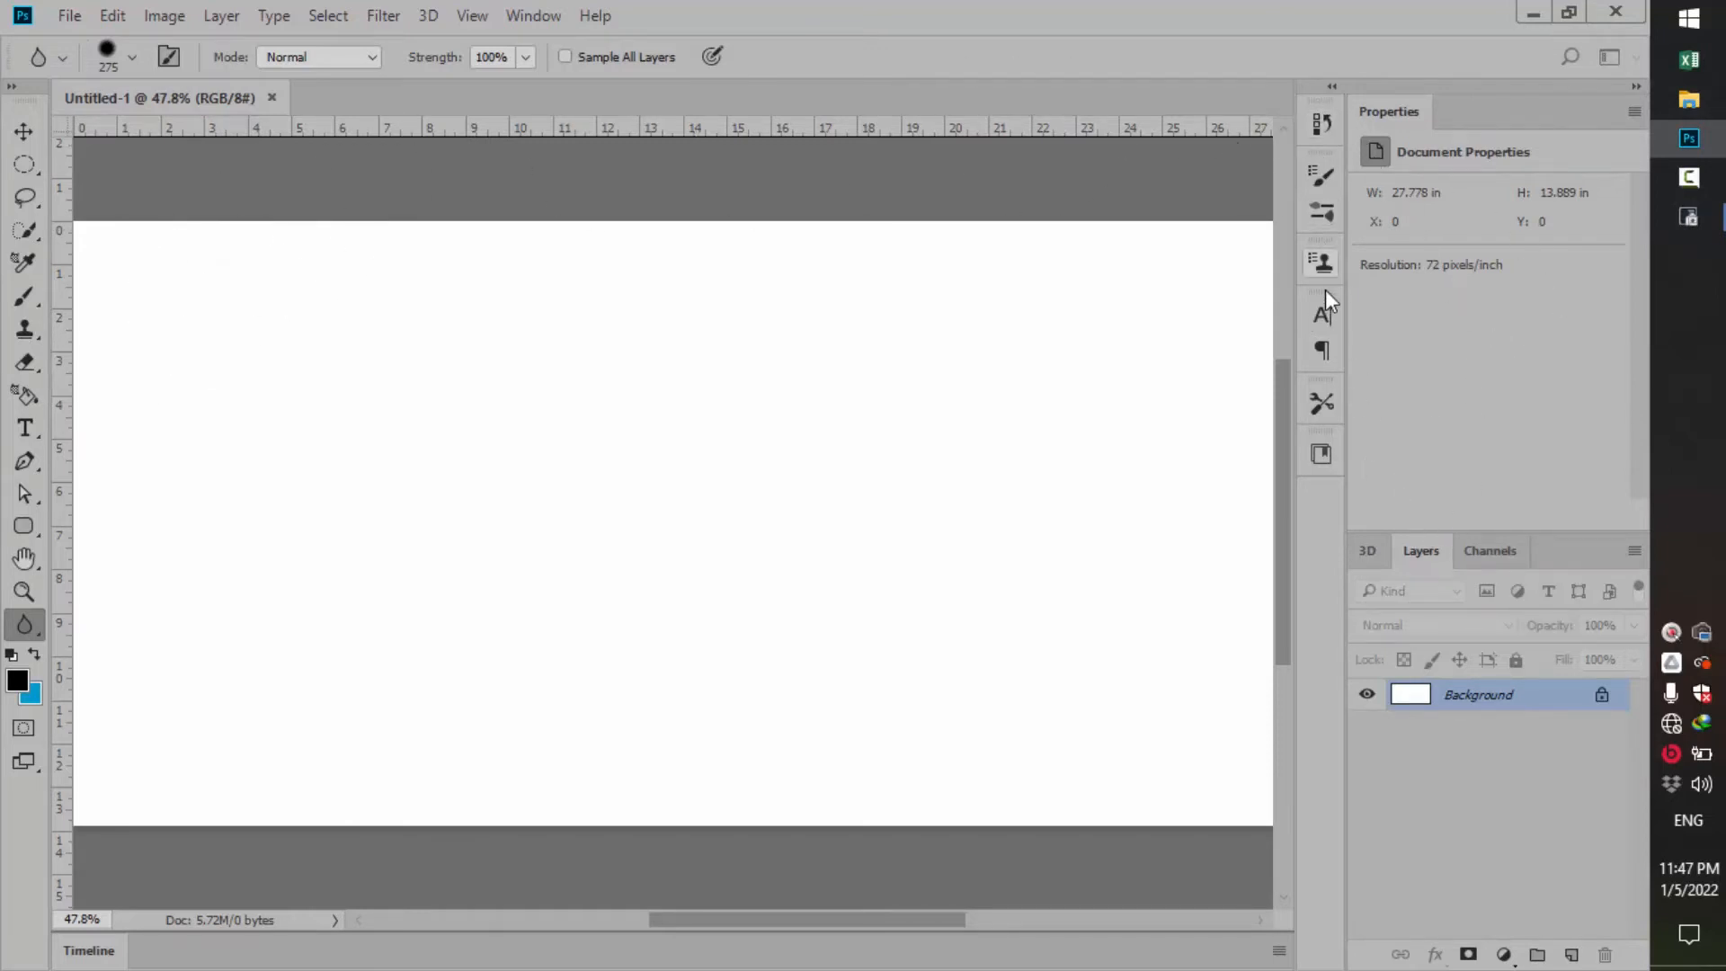
Step: Look through the Channels, 3D and Layers panels, ending on the Channels panel
left_click(1507, 557)
left_click(1374, 559)
left_click(1422, 561)
left_click(1494, 557)
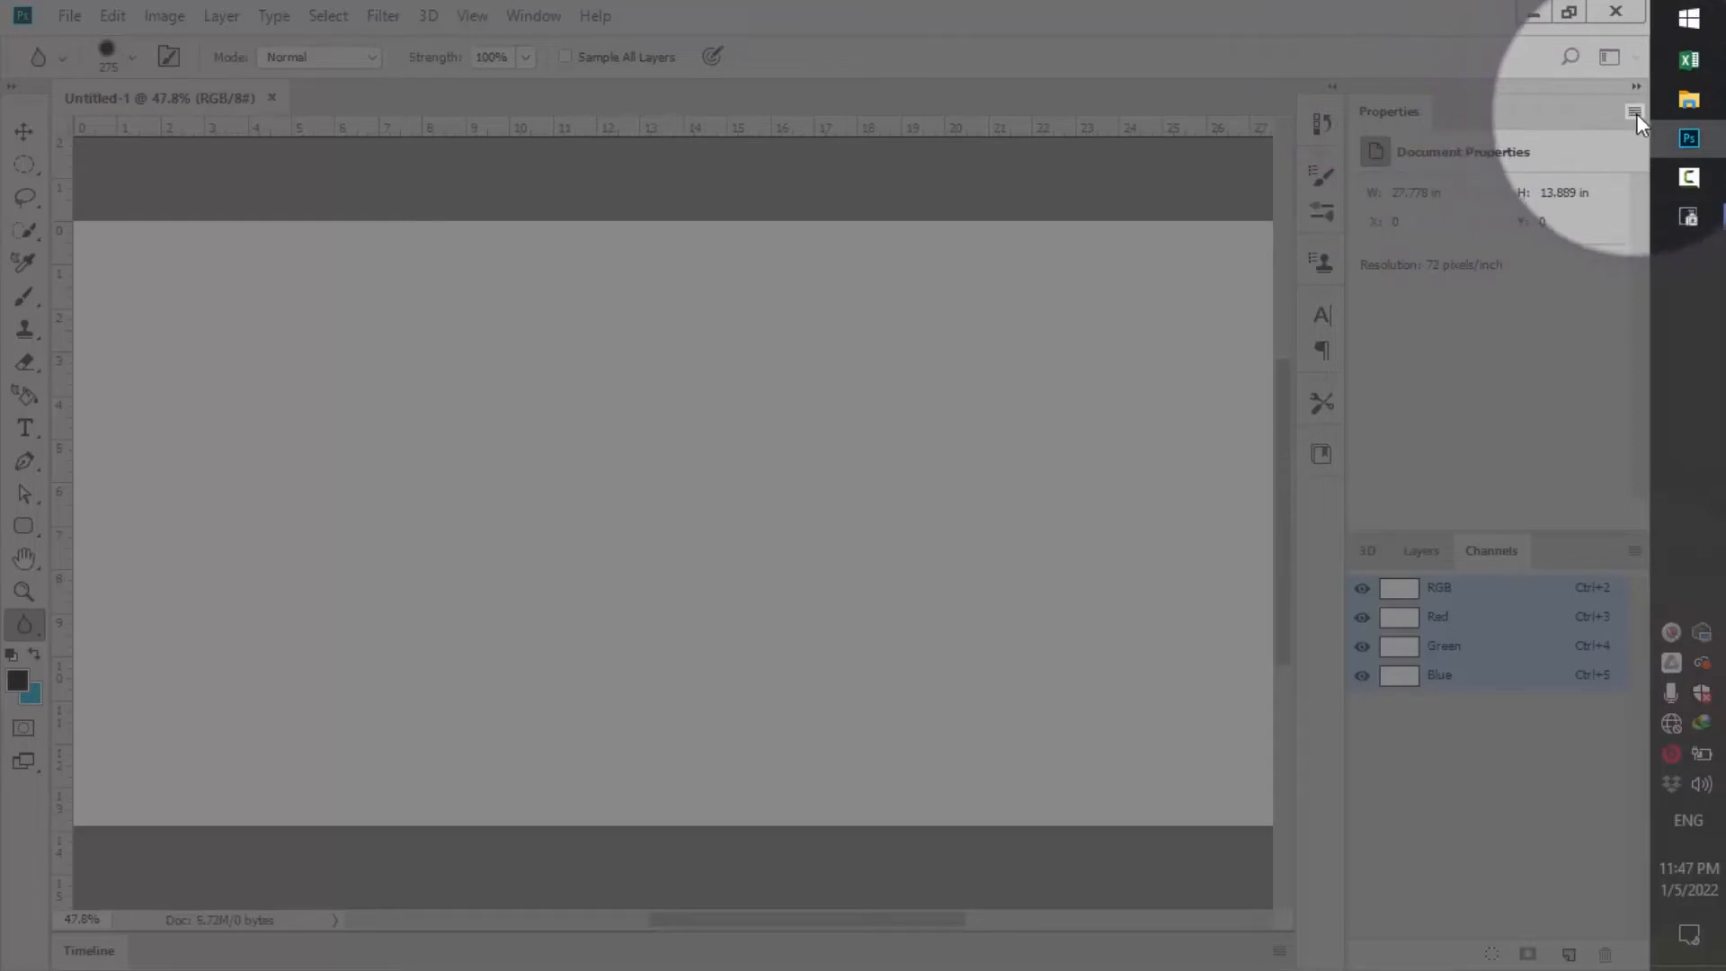
Step: Examine the option menus of the Properties and Channels panels, including their Close and Close Tab Group commands
left_click(1634, 112)
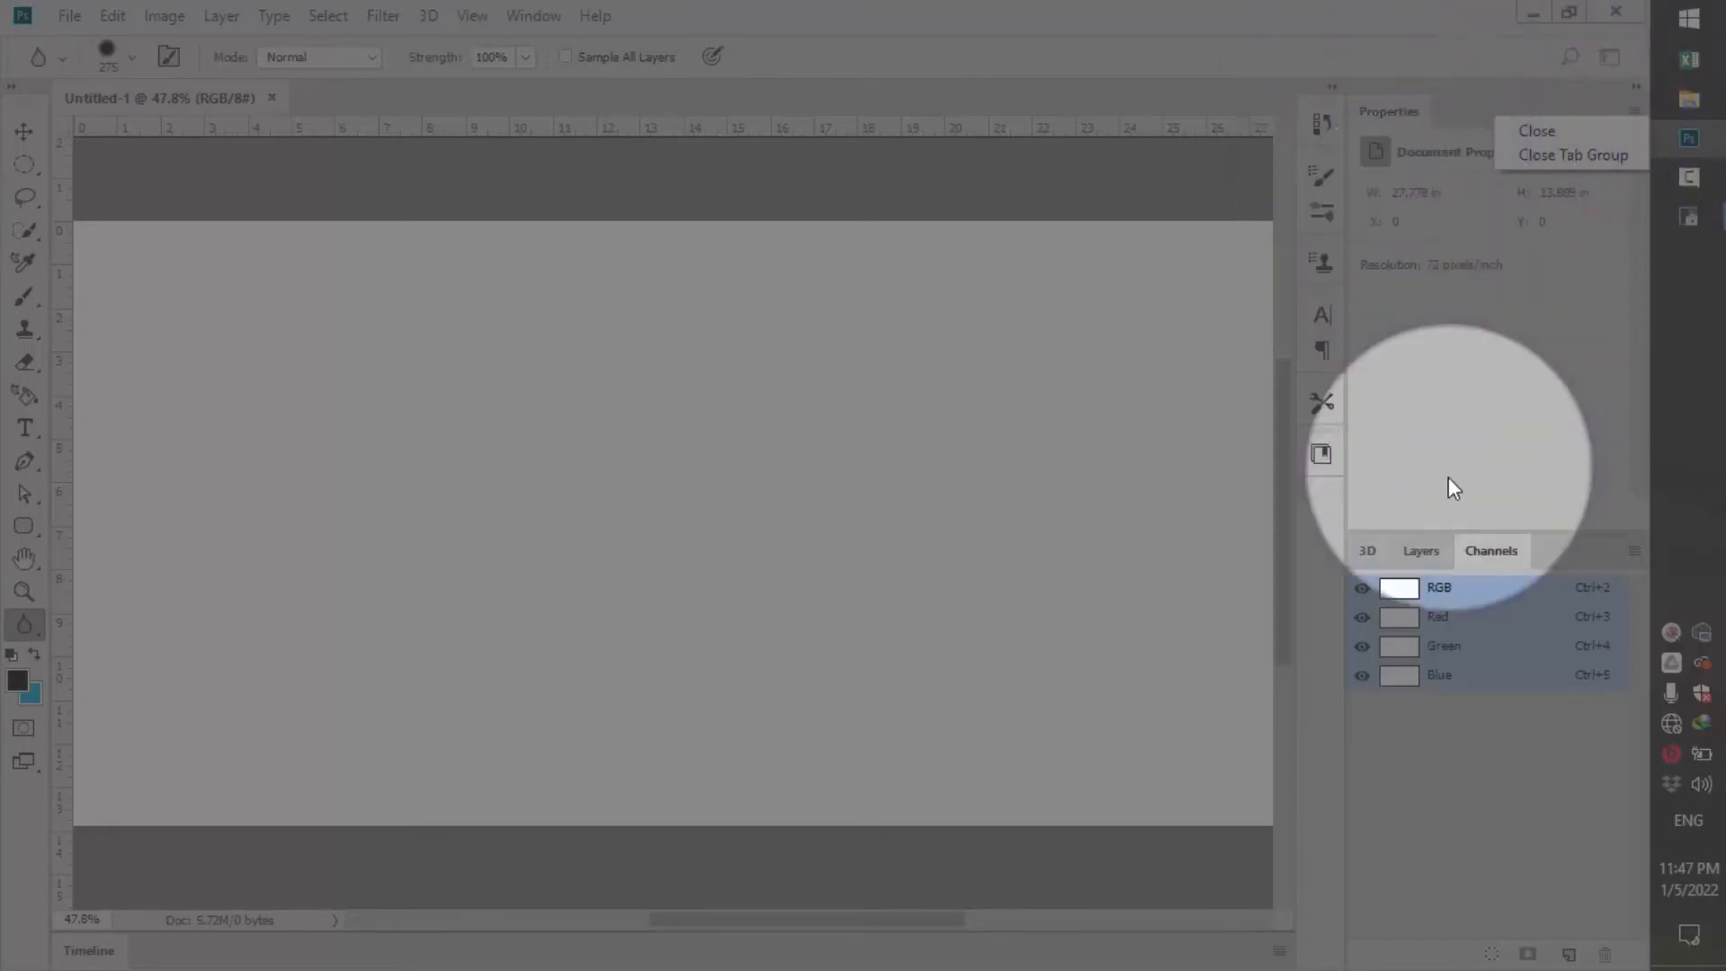
left_click(1635, 552)
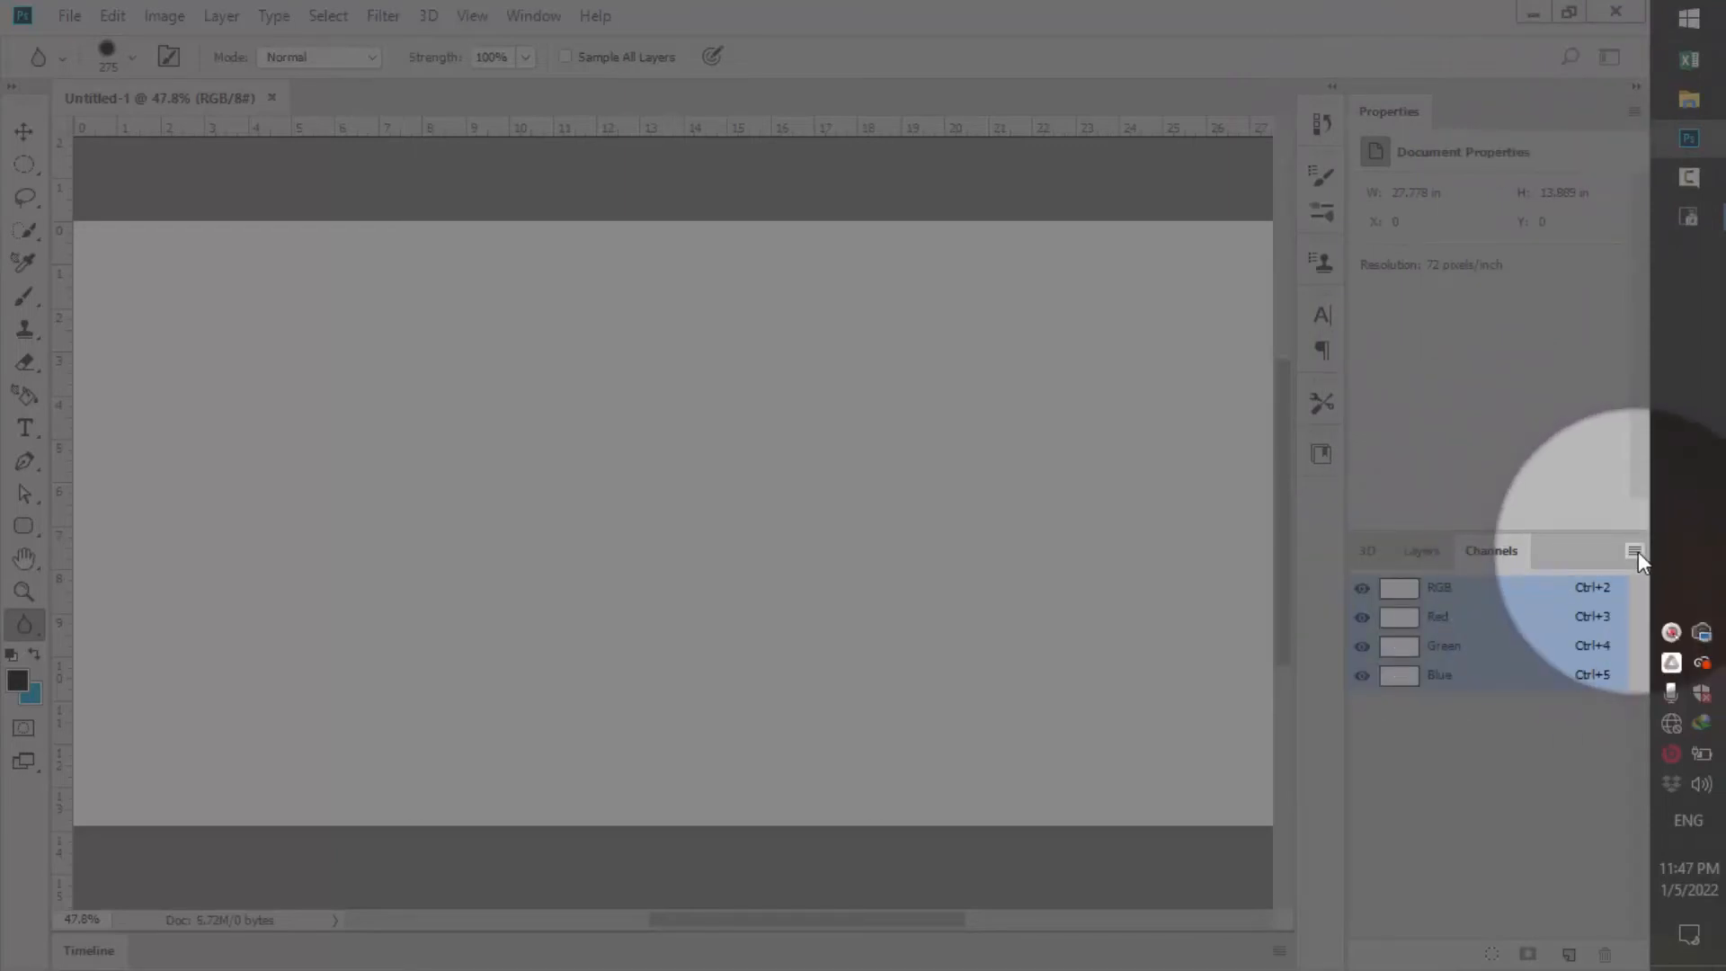
left_click(1635, 551)
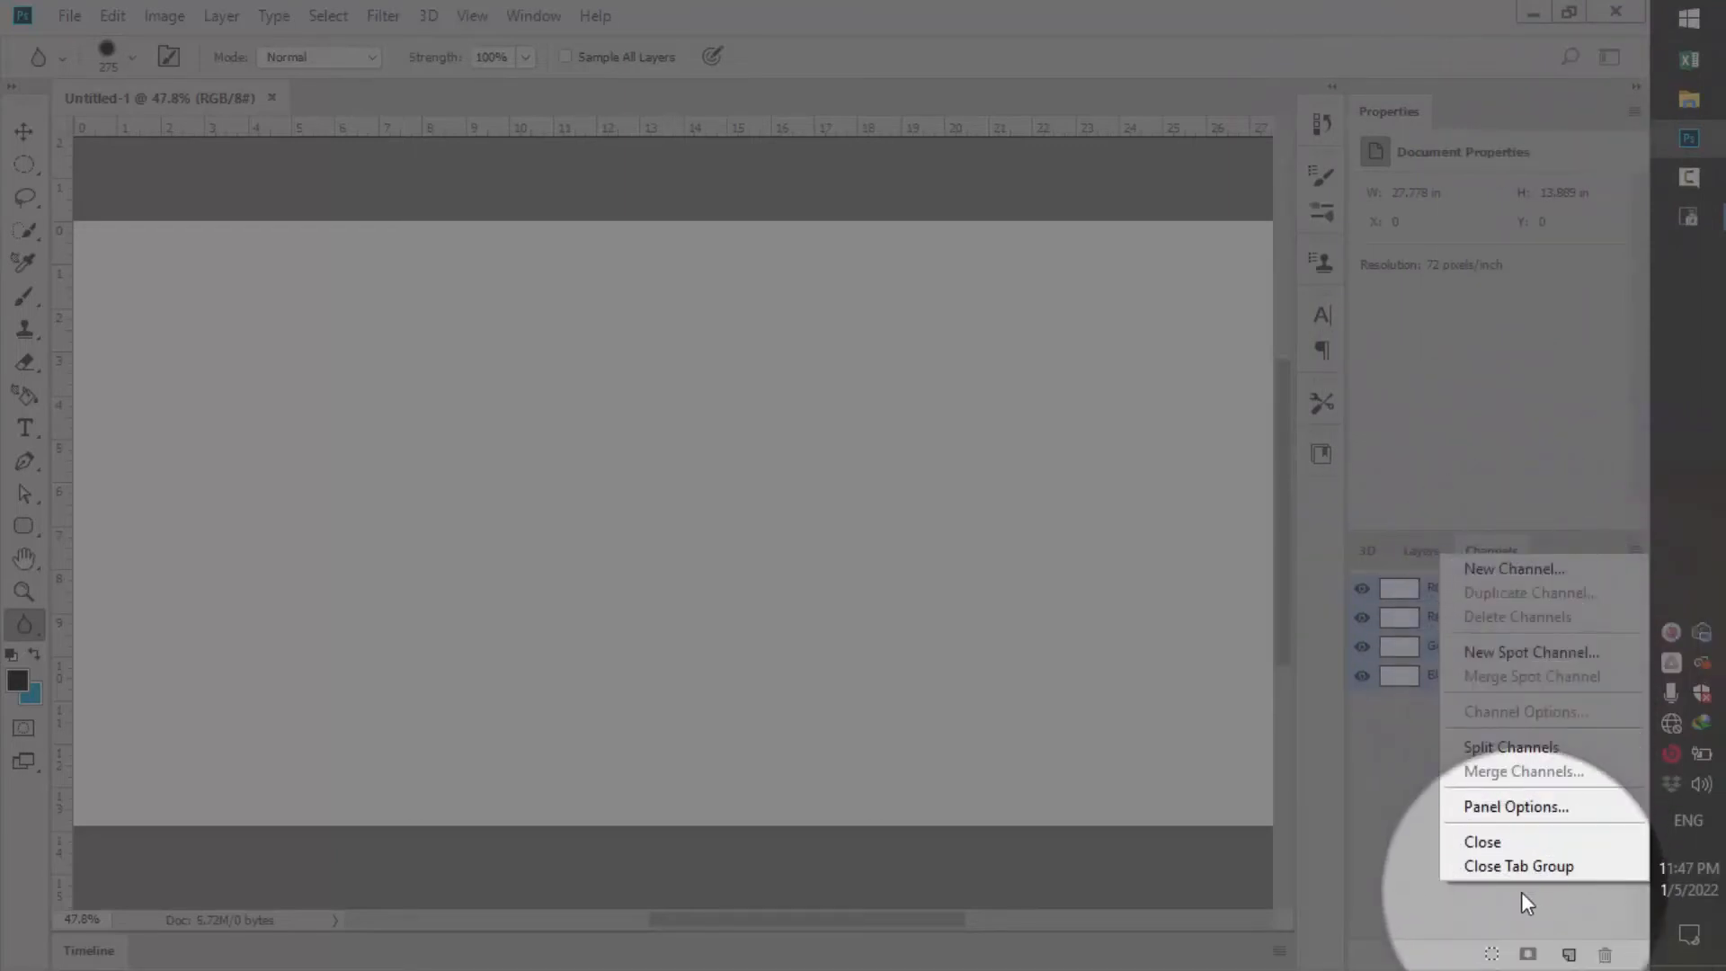
left_click(1491, 552)
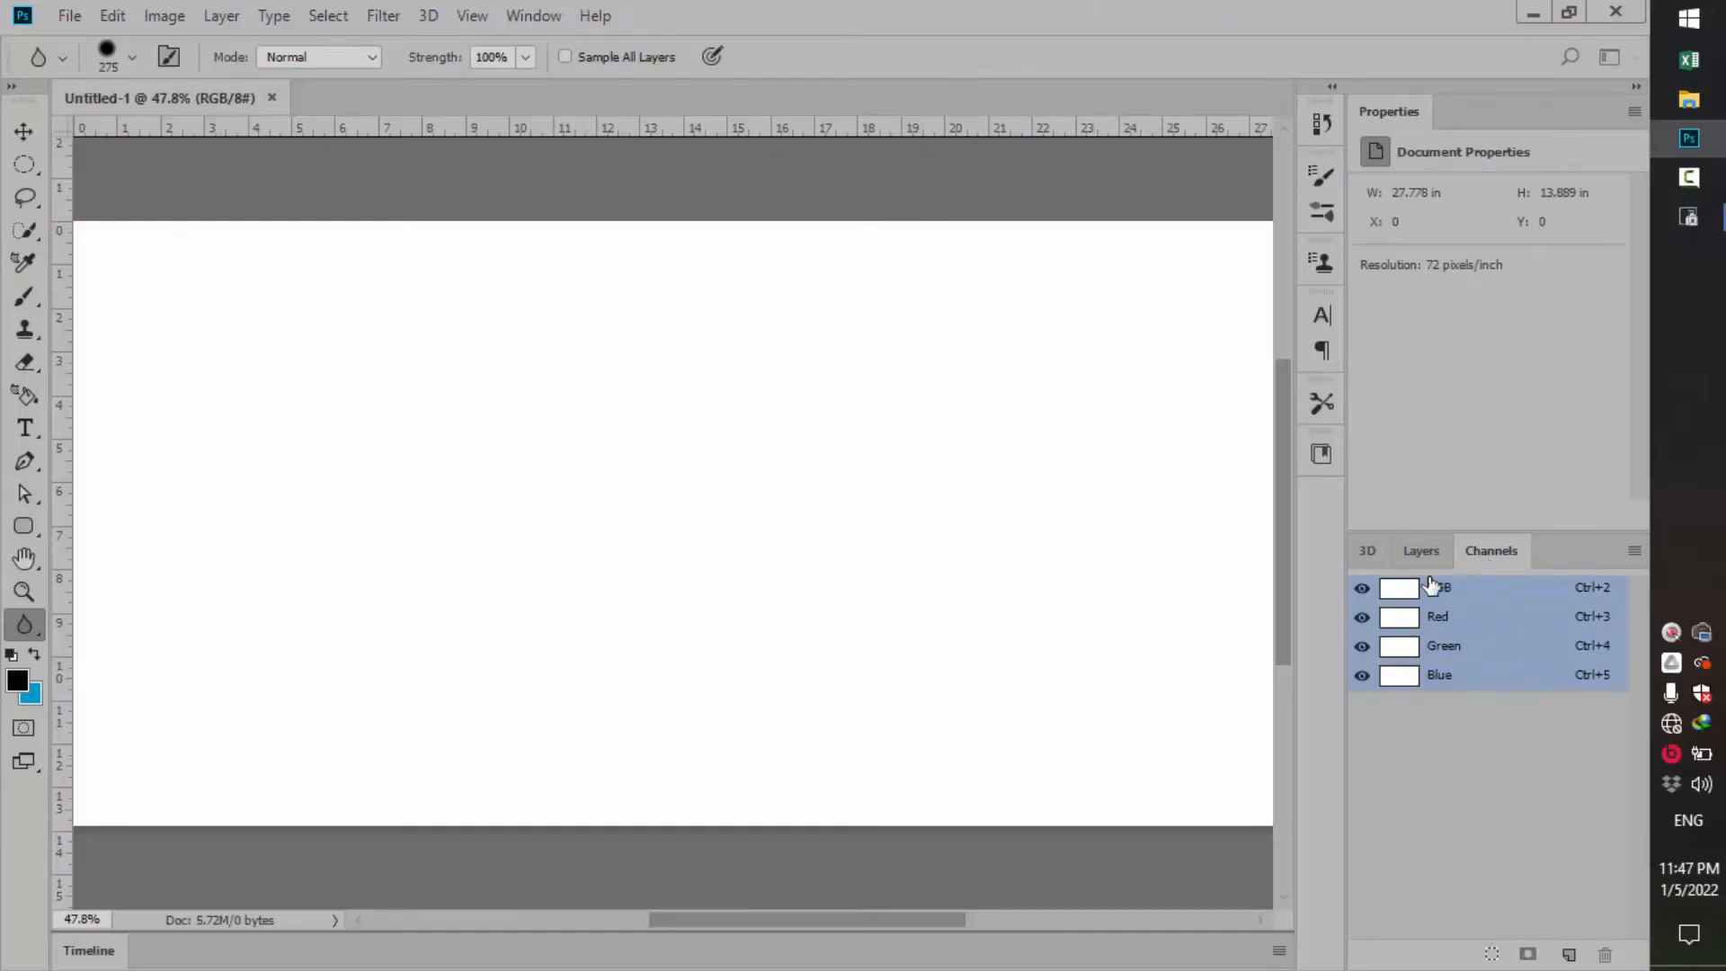
left_click(1442, 558)
left_click(1457, 553)
left_click(1449, 553)
left_click(1485, 553)
left_click(1634, 551)
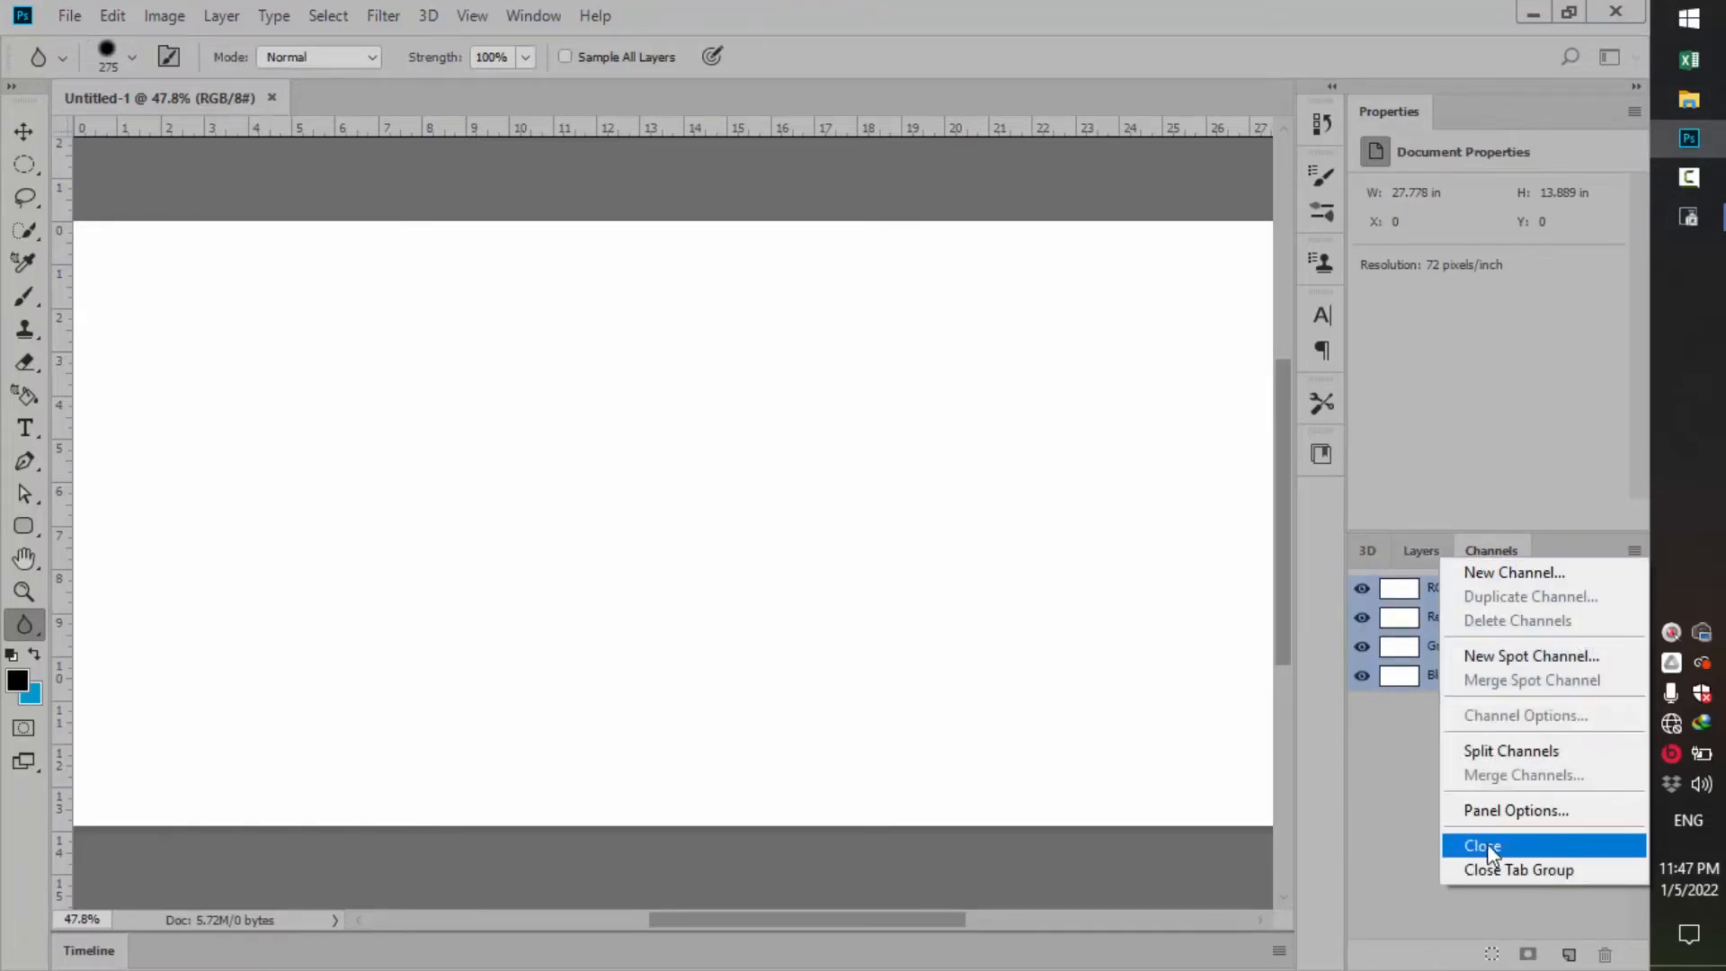
left_click(1496, 549)
Step: Close the 3D panel, keeping Layers and Channels in its group
left_click(1374, 548)
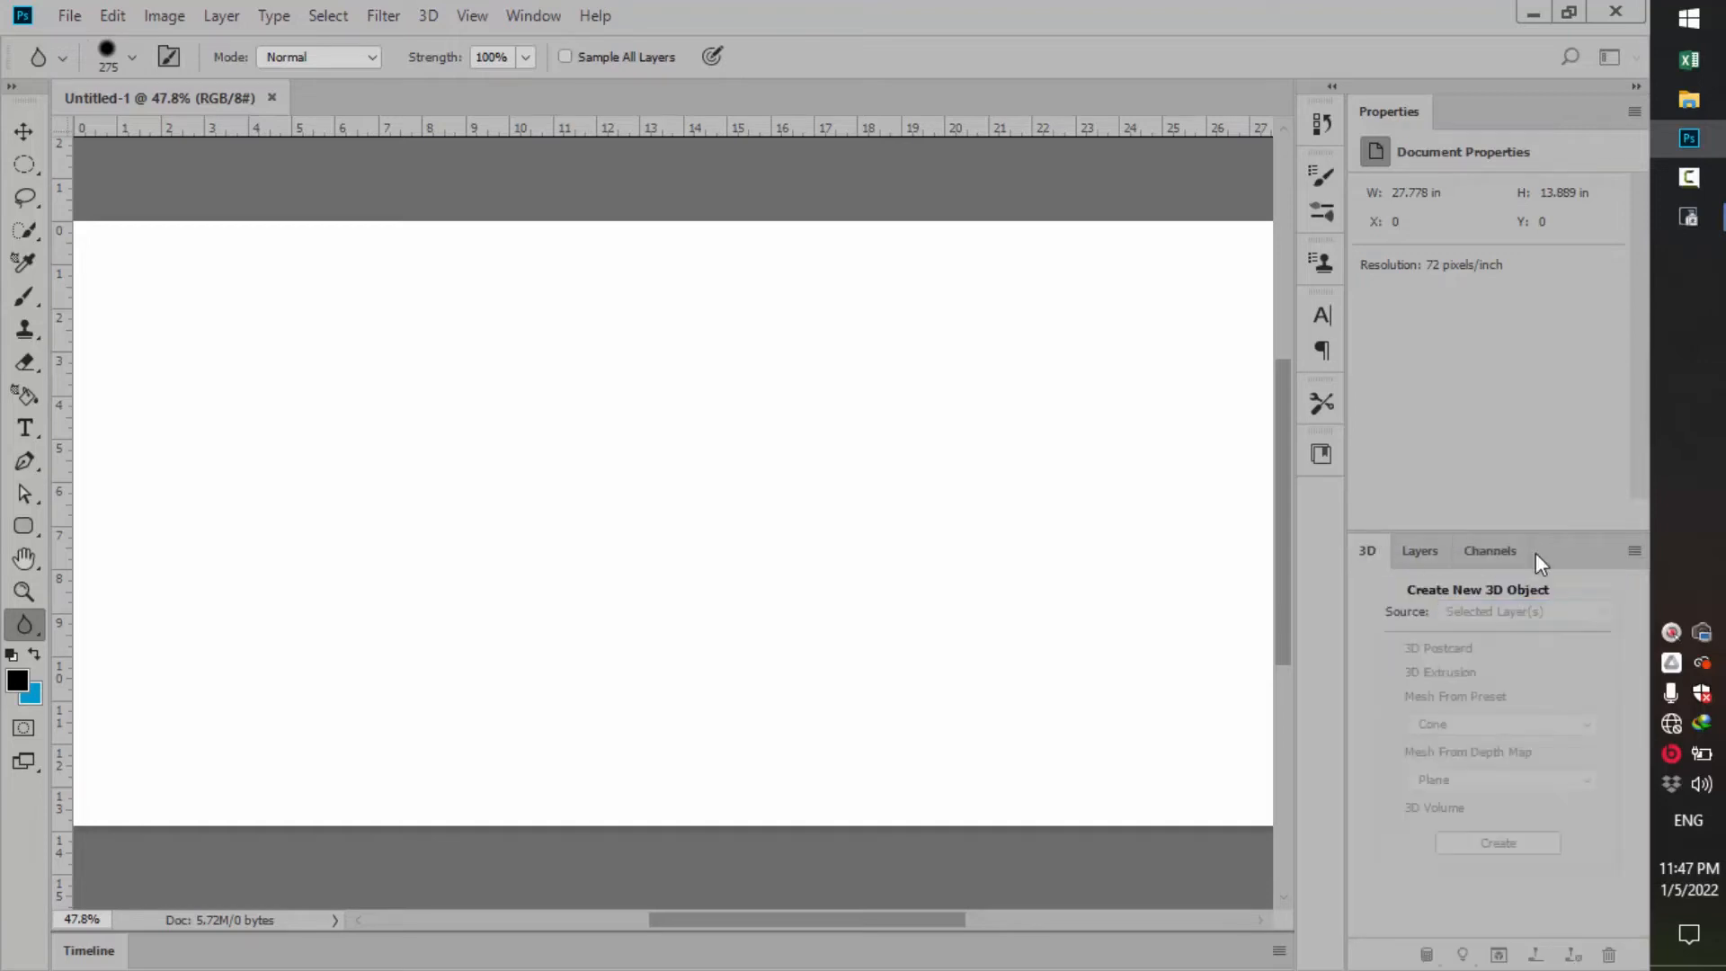
left_click(1632, 551)
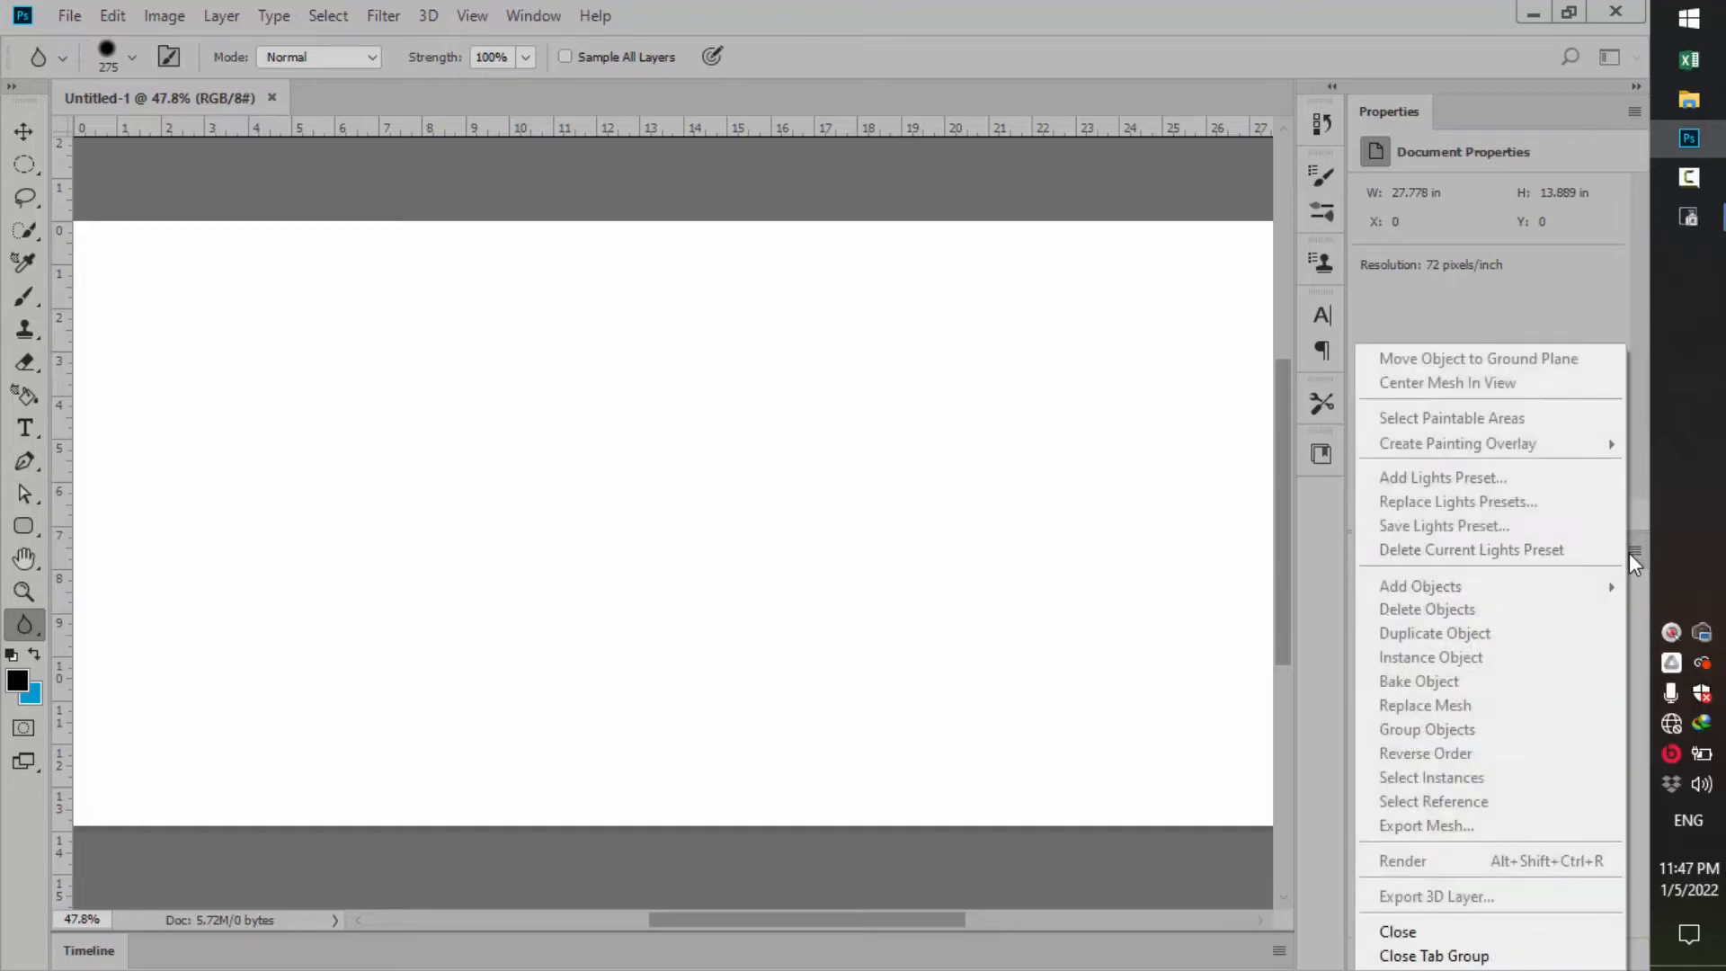
left_click(1418, 932)
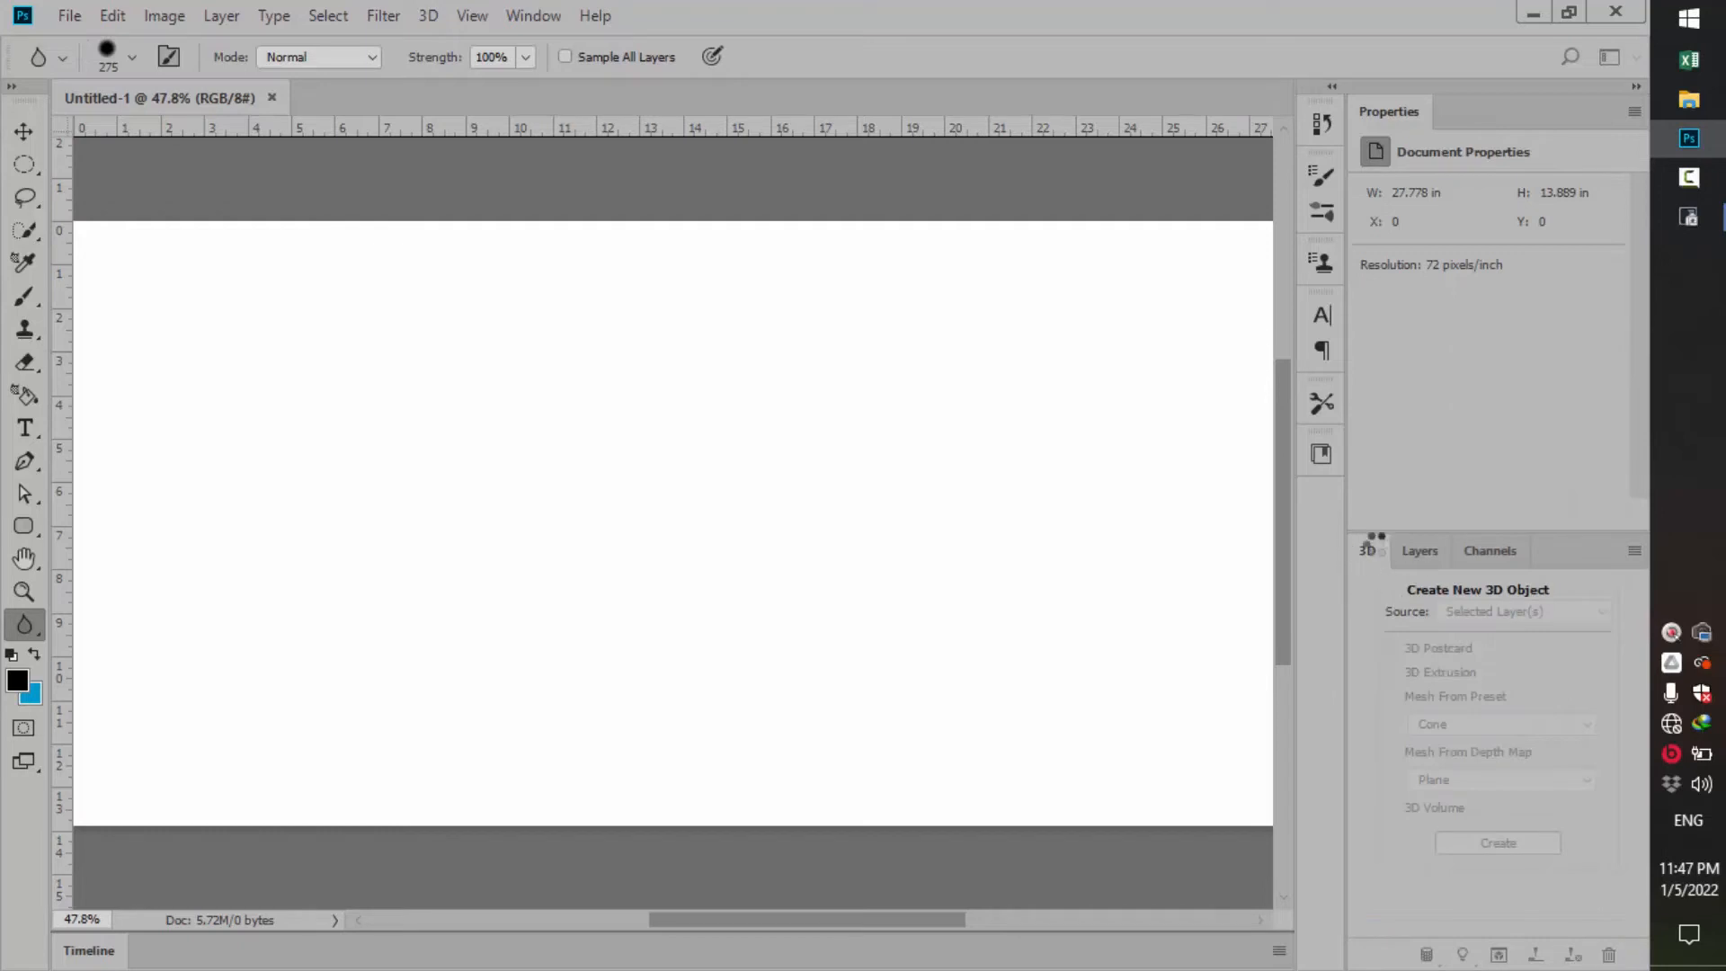
Step: Examine the Layers panel's Close and Close Tab Group commands and the list of panels that can be shown
left_click(1633, 553)
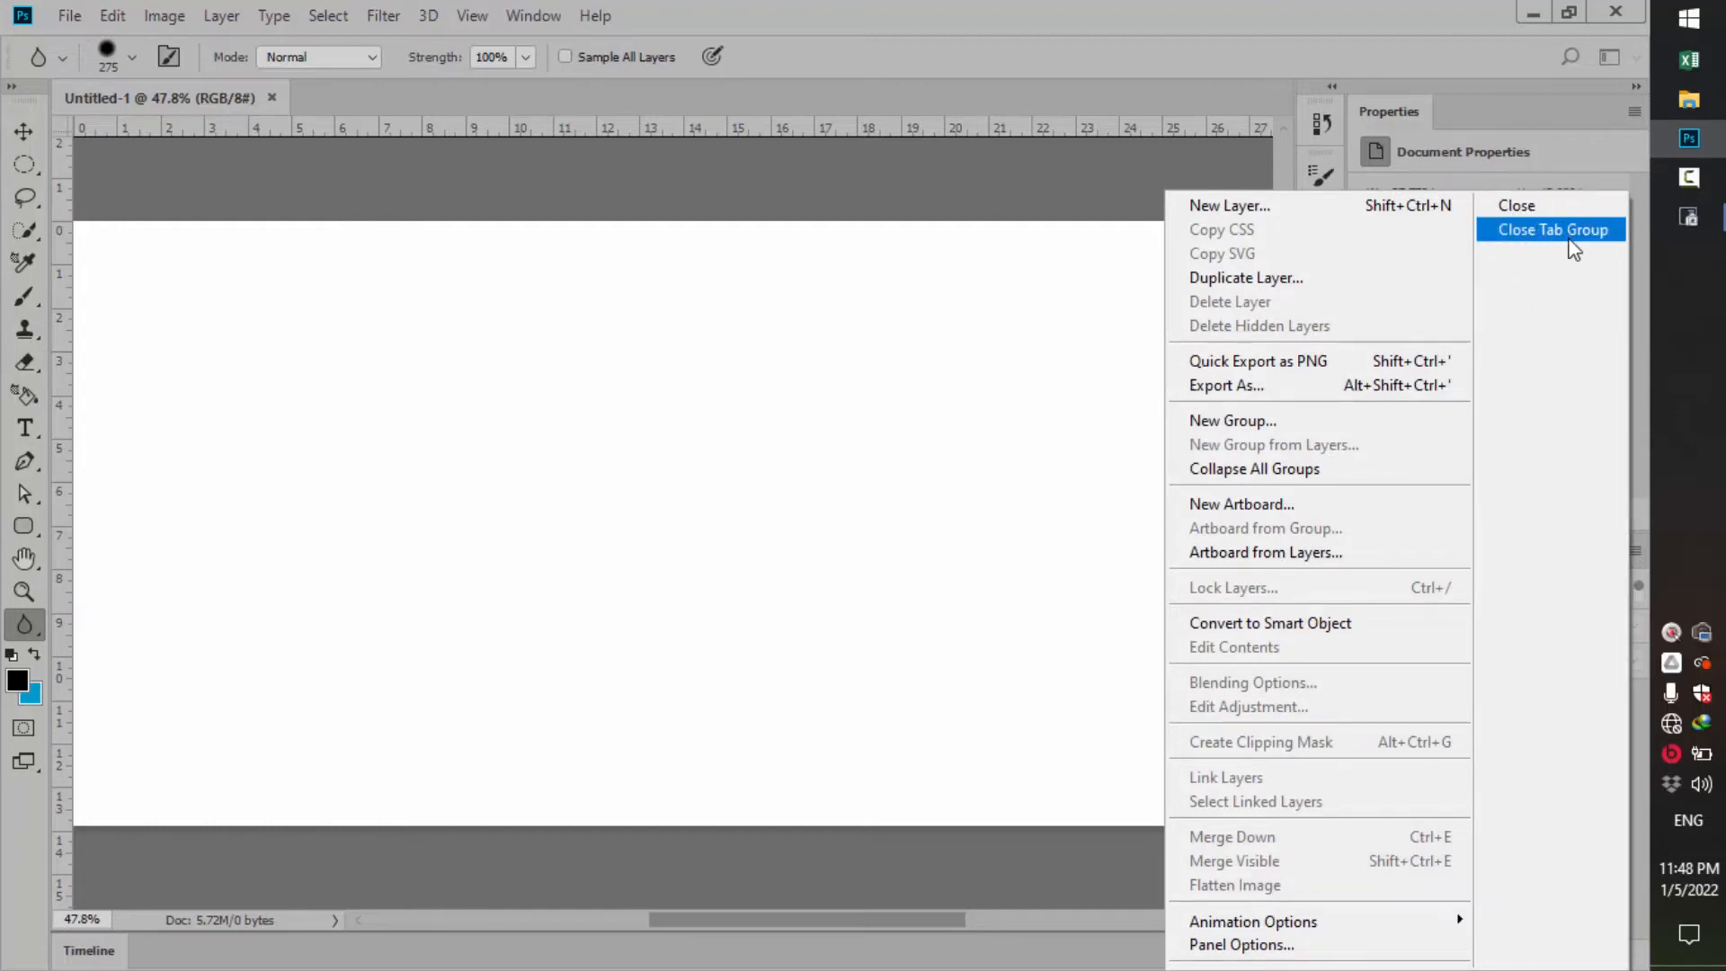
left_click(1060, 508)
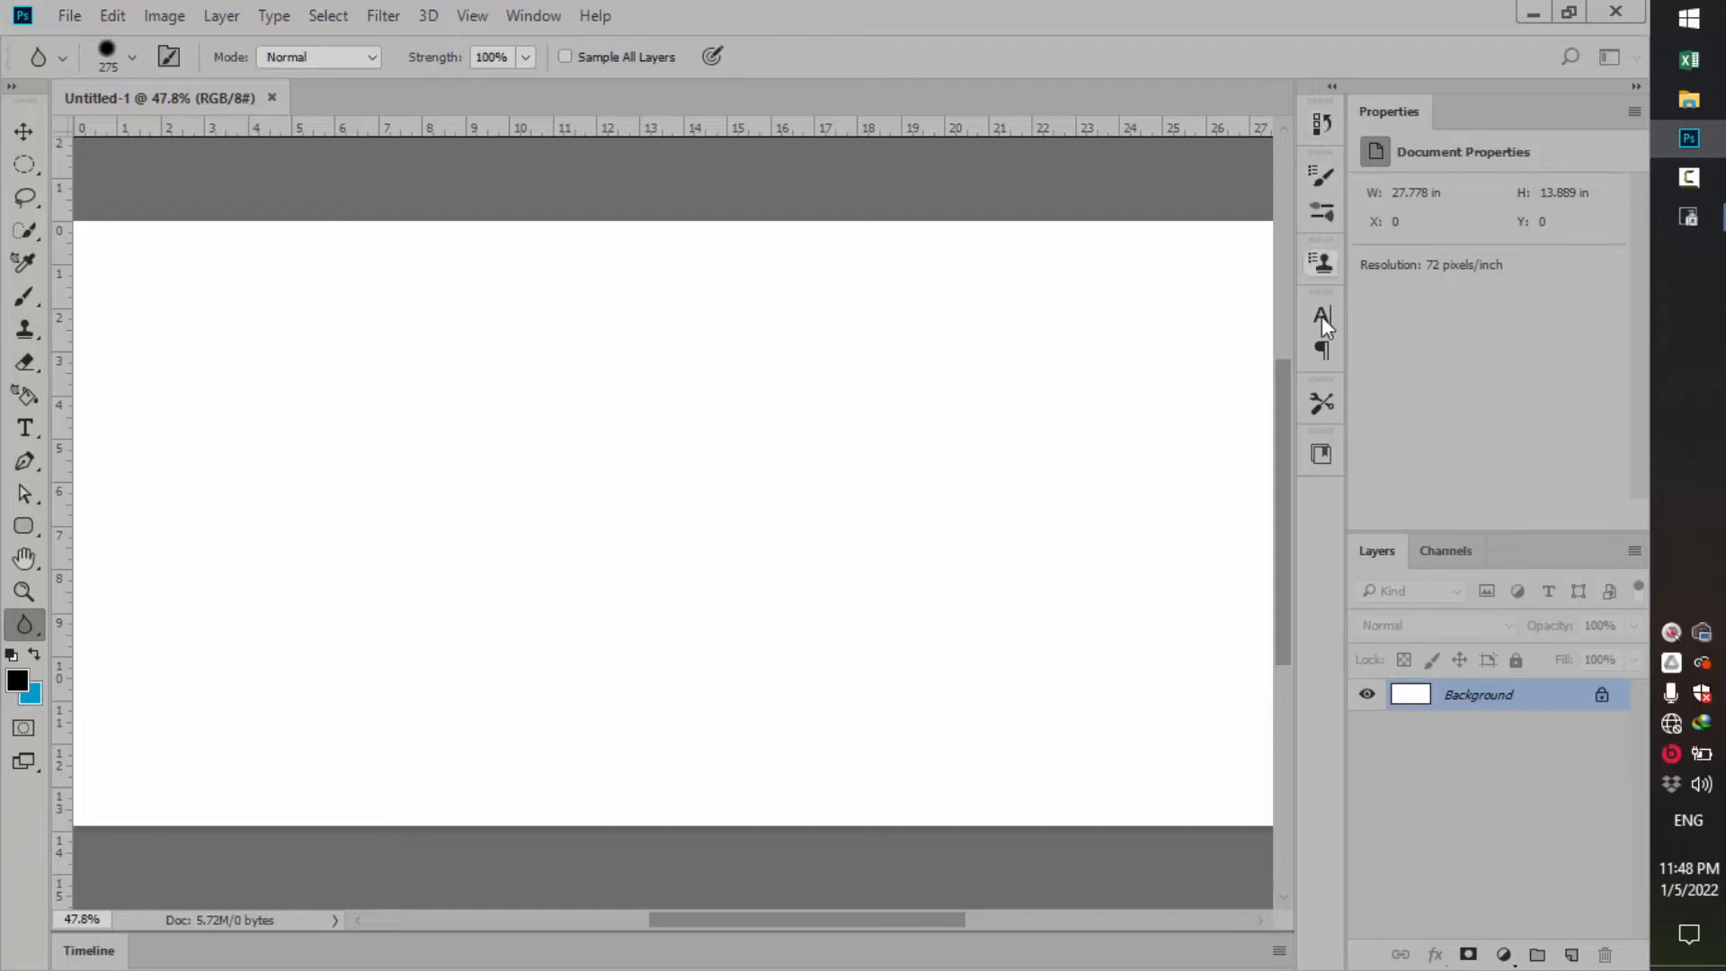
left_click(537, 19)
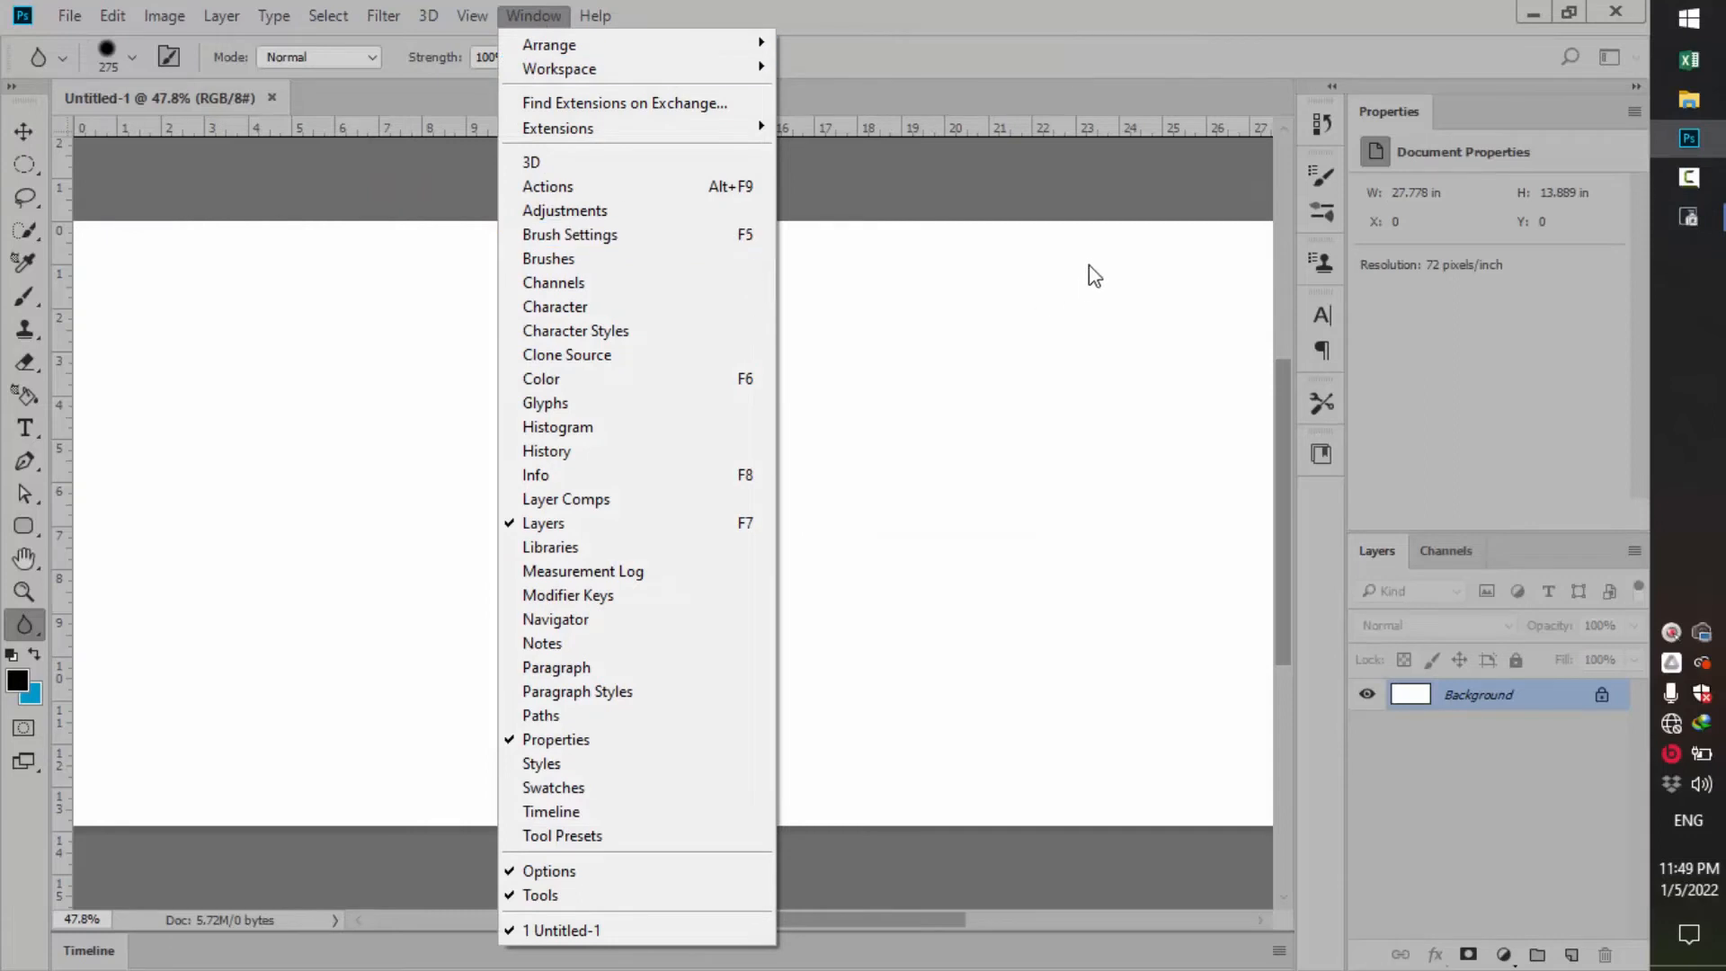
Step: Pull the Clone Source panel and the Character and Paragraph group out over the canvas and close both
left_click(1321, 262)
mouse_move(1321, 261)
left_mouse_down()
mouse_move(1259, 246)
mouse_move(1044, 278)
left_mouse_up()
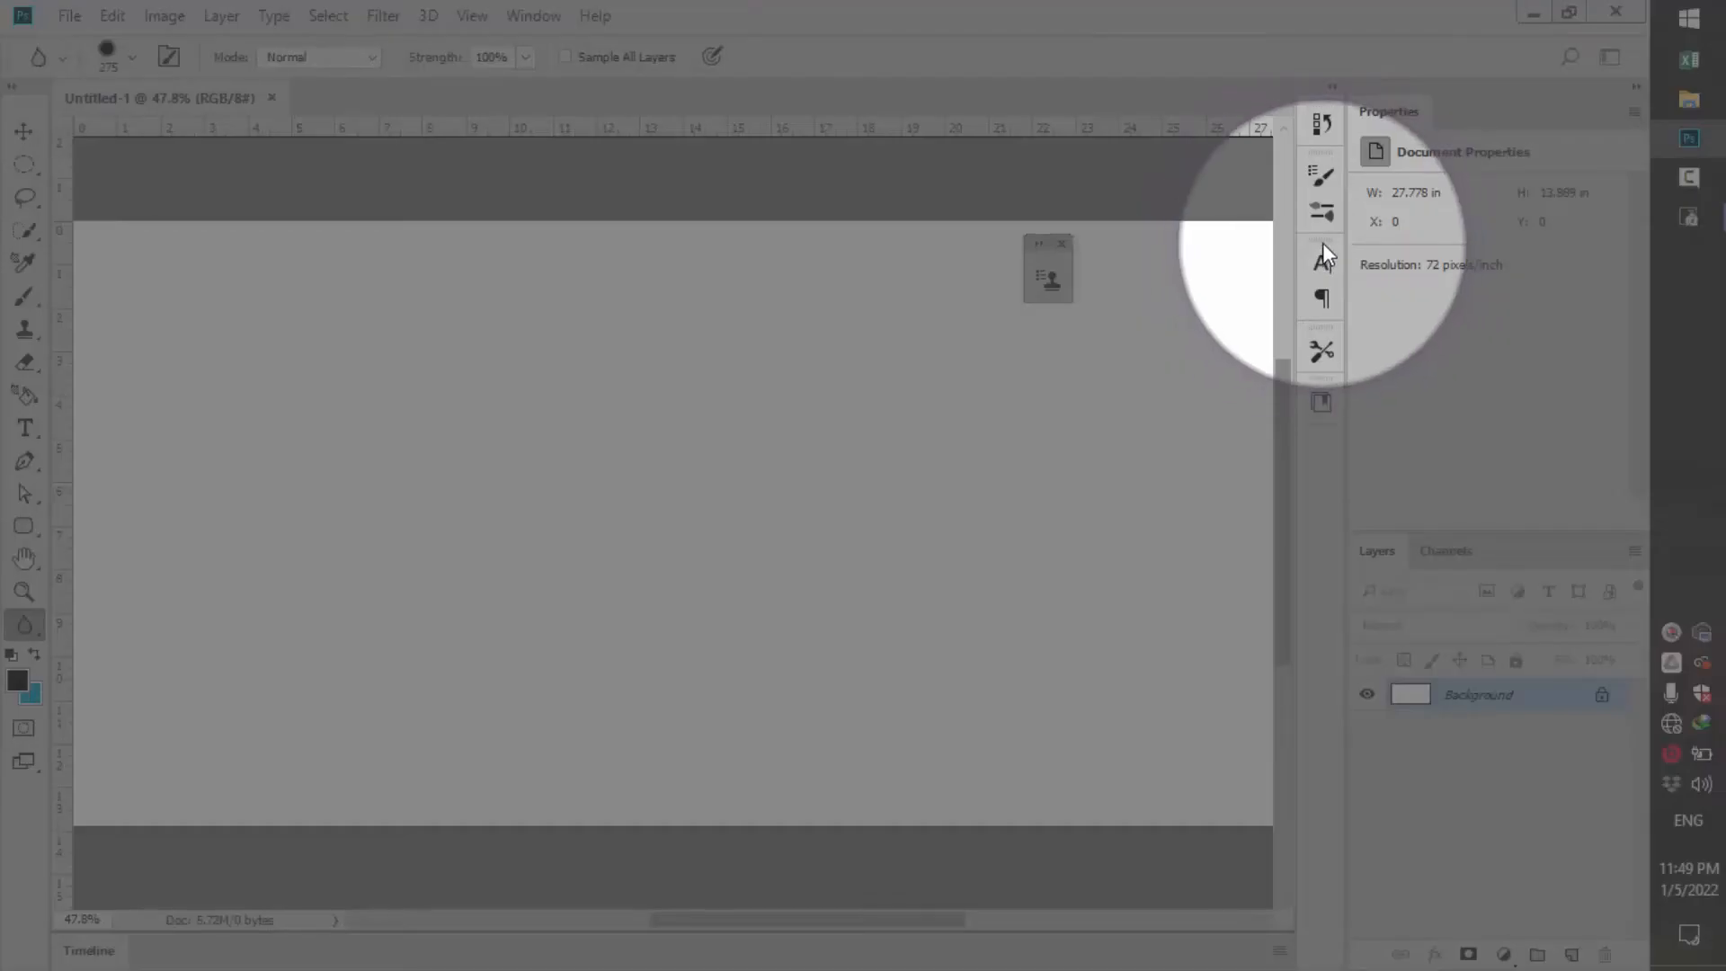
left_click_drag(1323, 244, 978, 310)
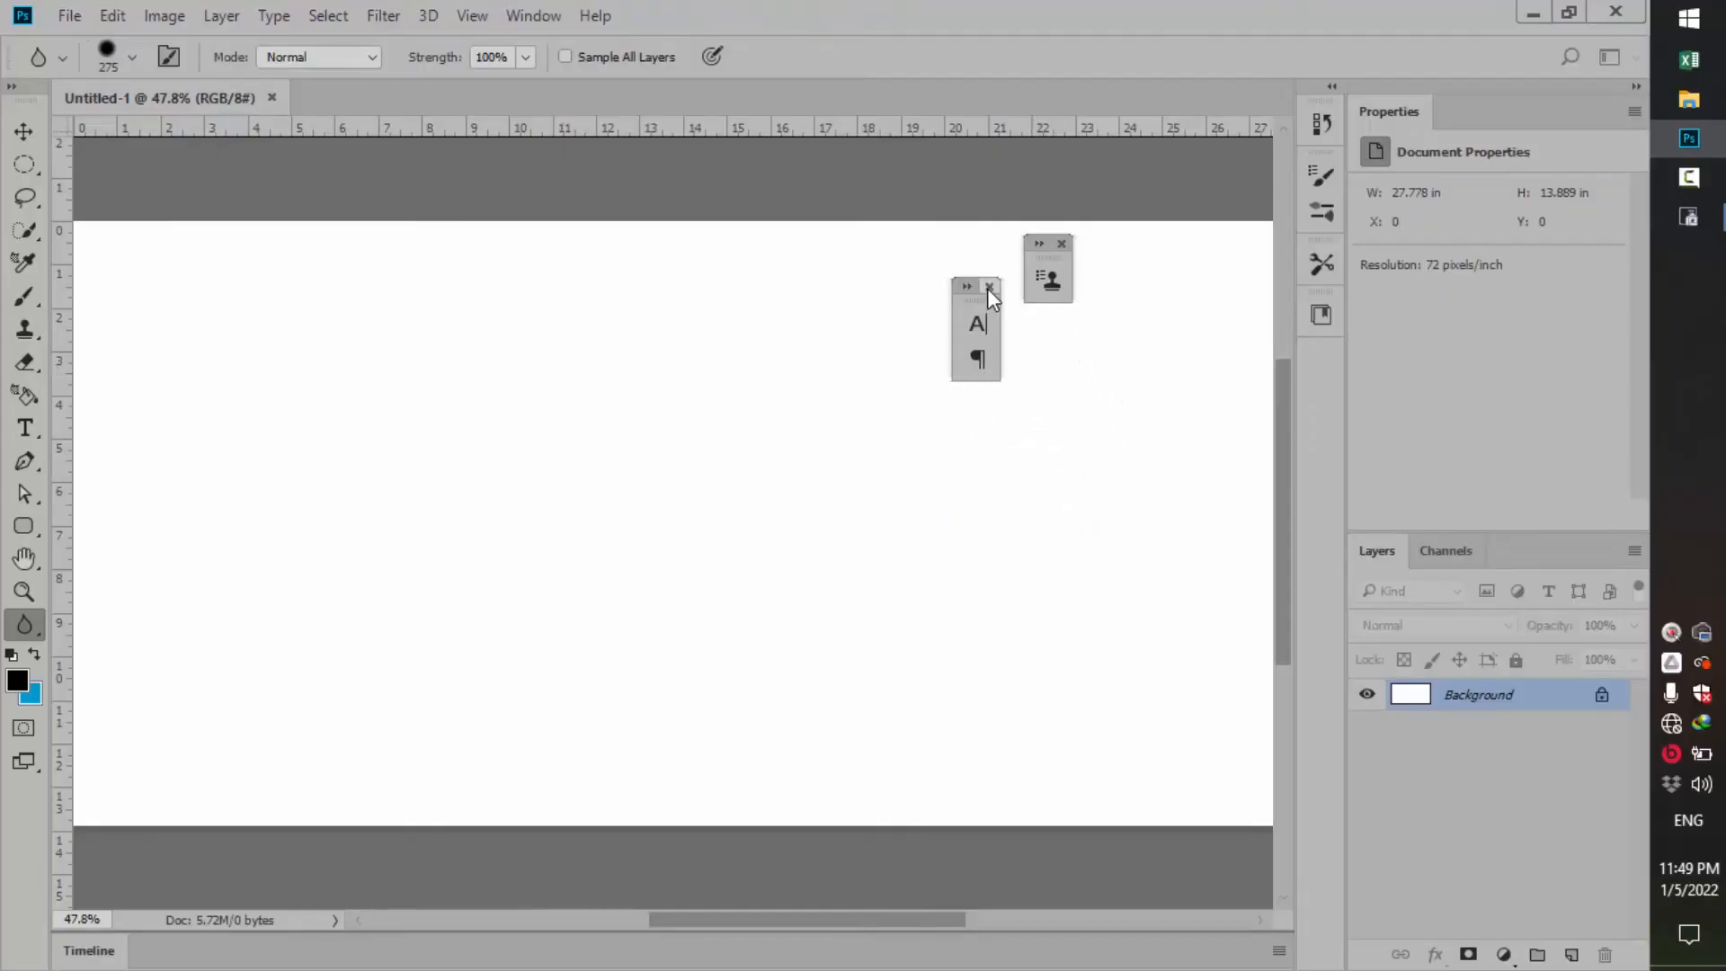
left_click(988, 285)
left_click(1064, 241)
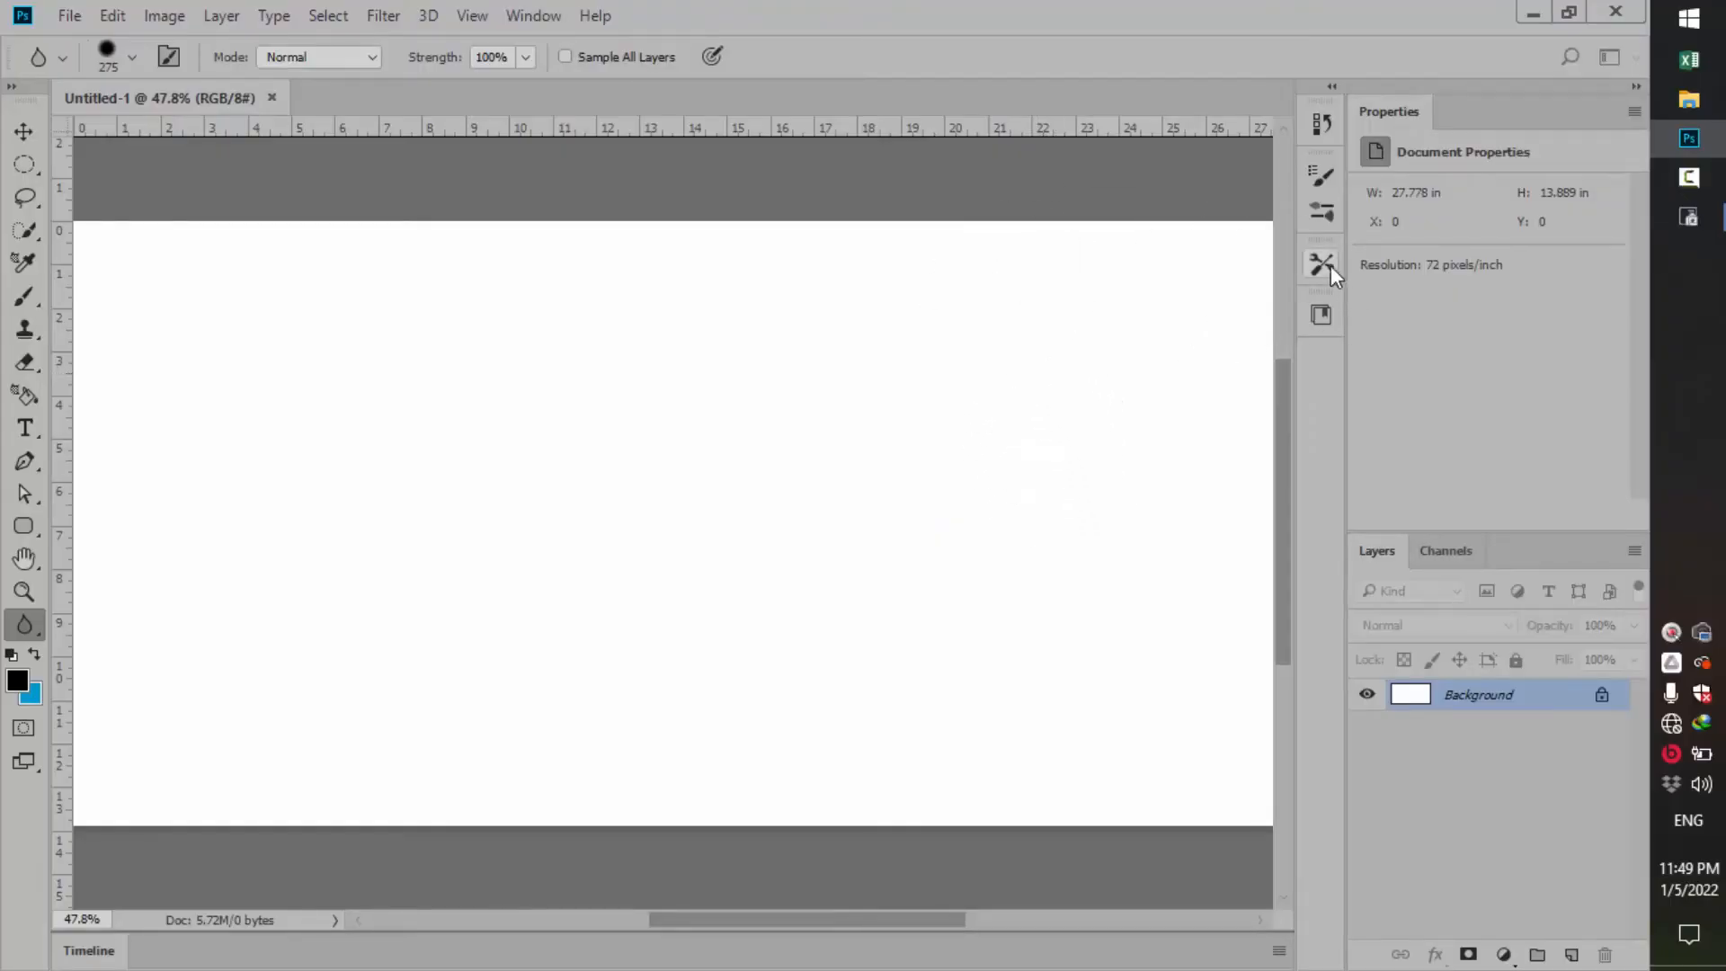
Step: Float the Libraries, Tool Presets, Brush Settings and Brushes, and History icons and the toolbar over the canvas
left_click_drag(1316, 297, 1032, 316)
left_click_drag(1314, 247, 949, 281)
left_click_drag(1336, 163, 814, 301)
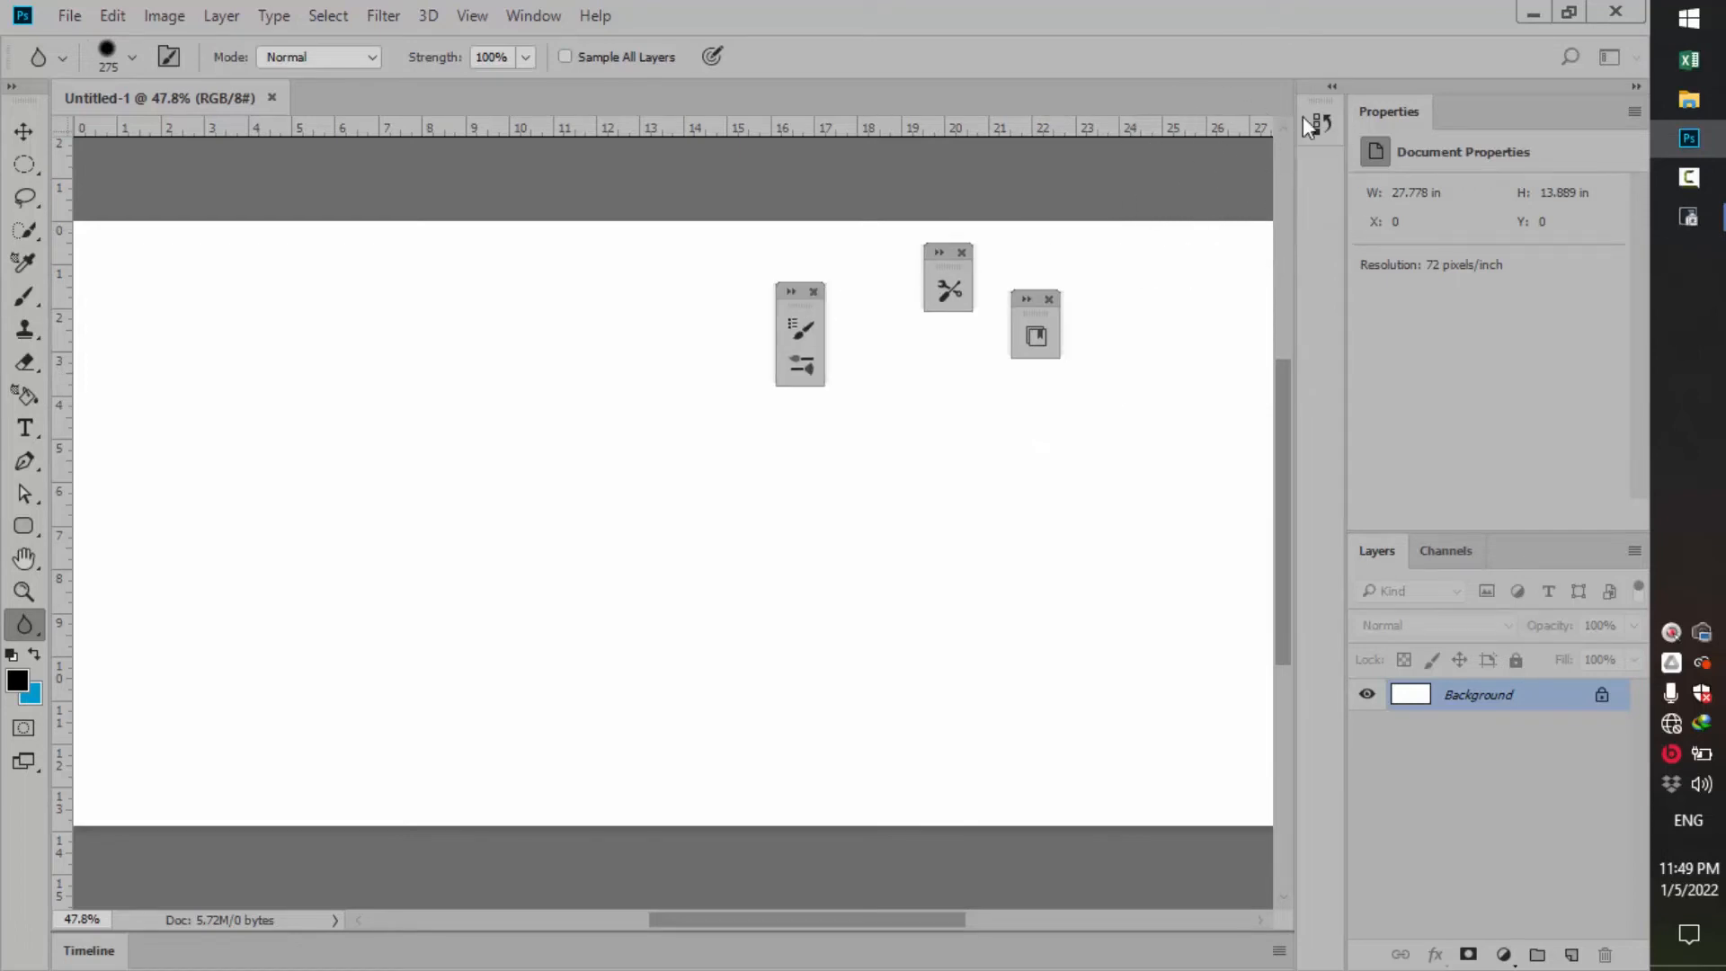
left_click_drag(1303, 106, 567, 310)
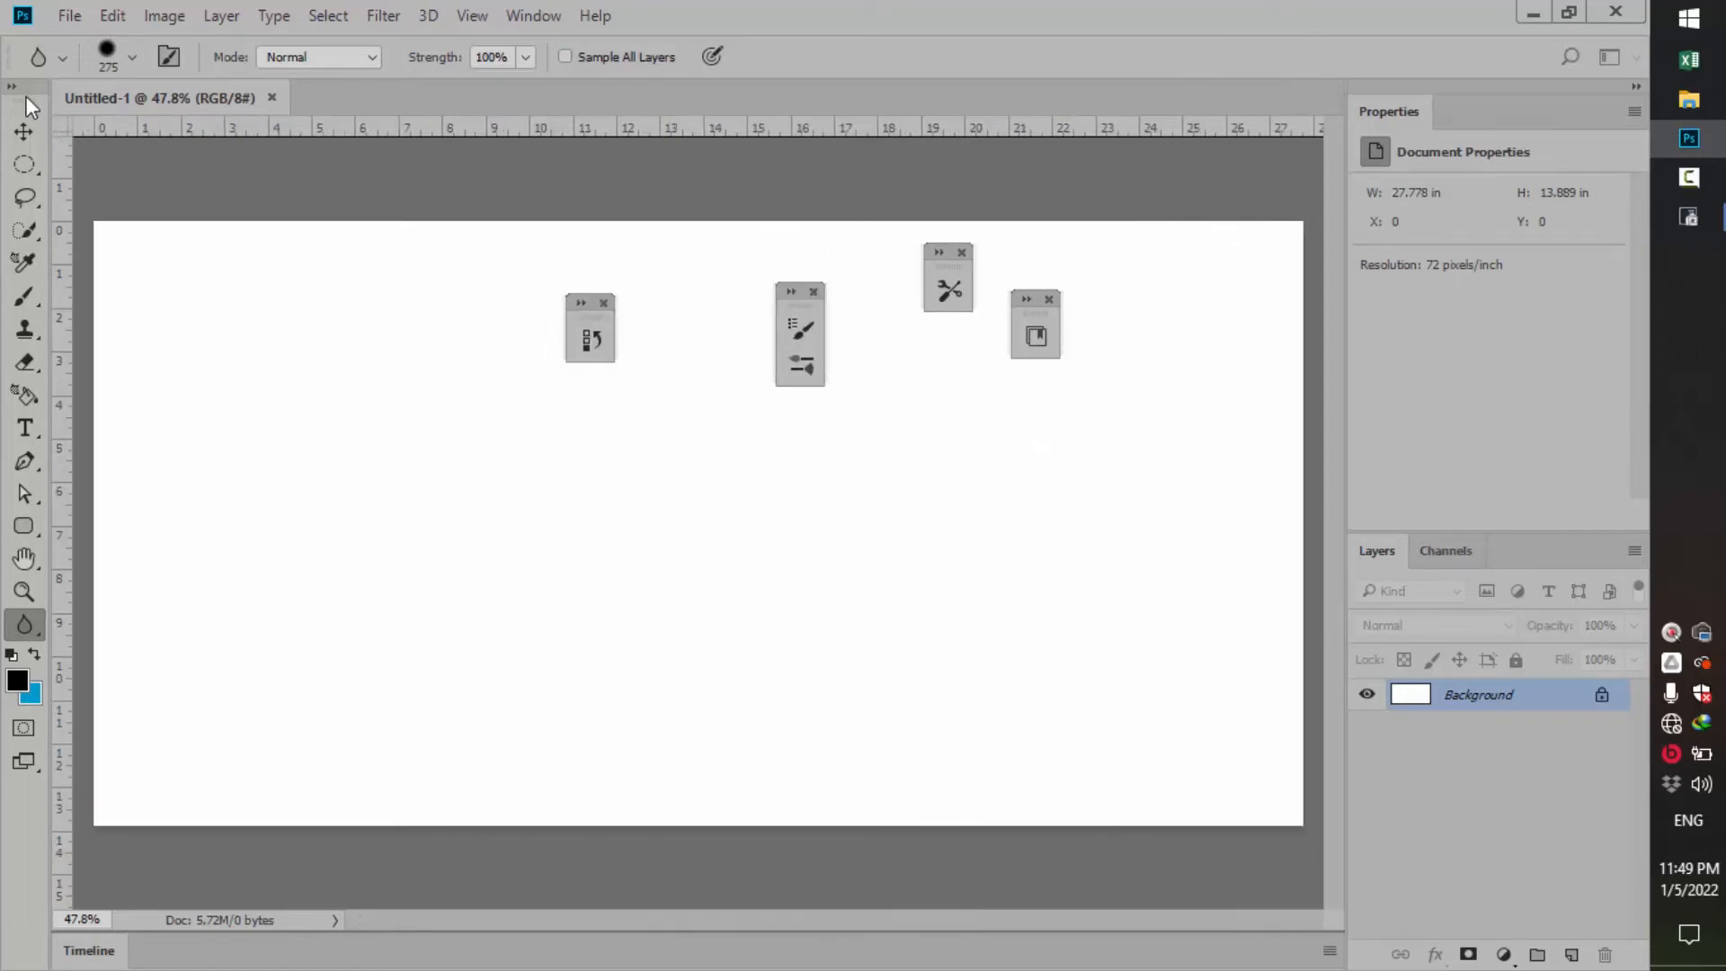
left_click_drag(25, 96, 318, 238)
Step: Close the Properties tab group and the Layers and Channels tab group
left_click(1634, 111)
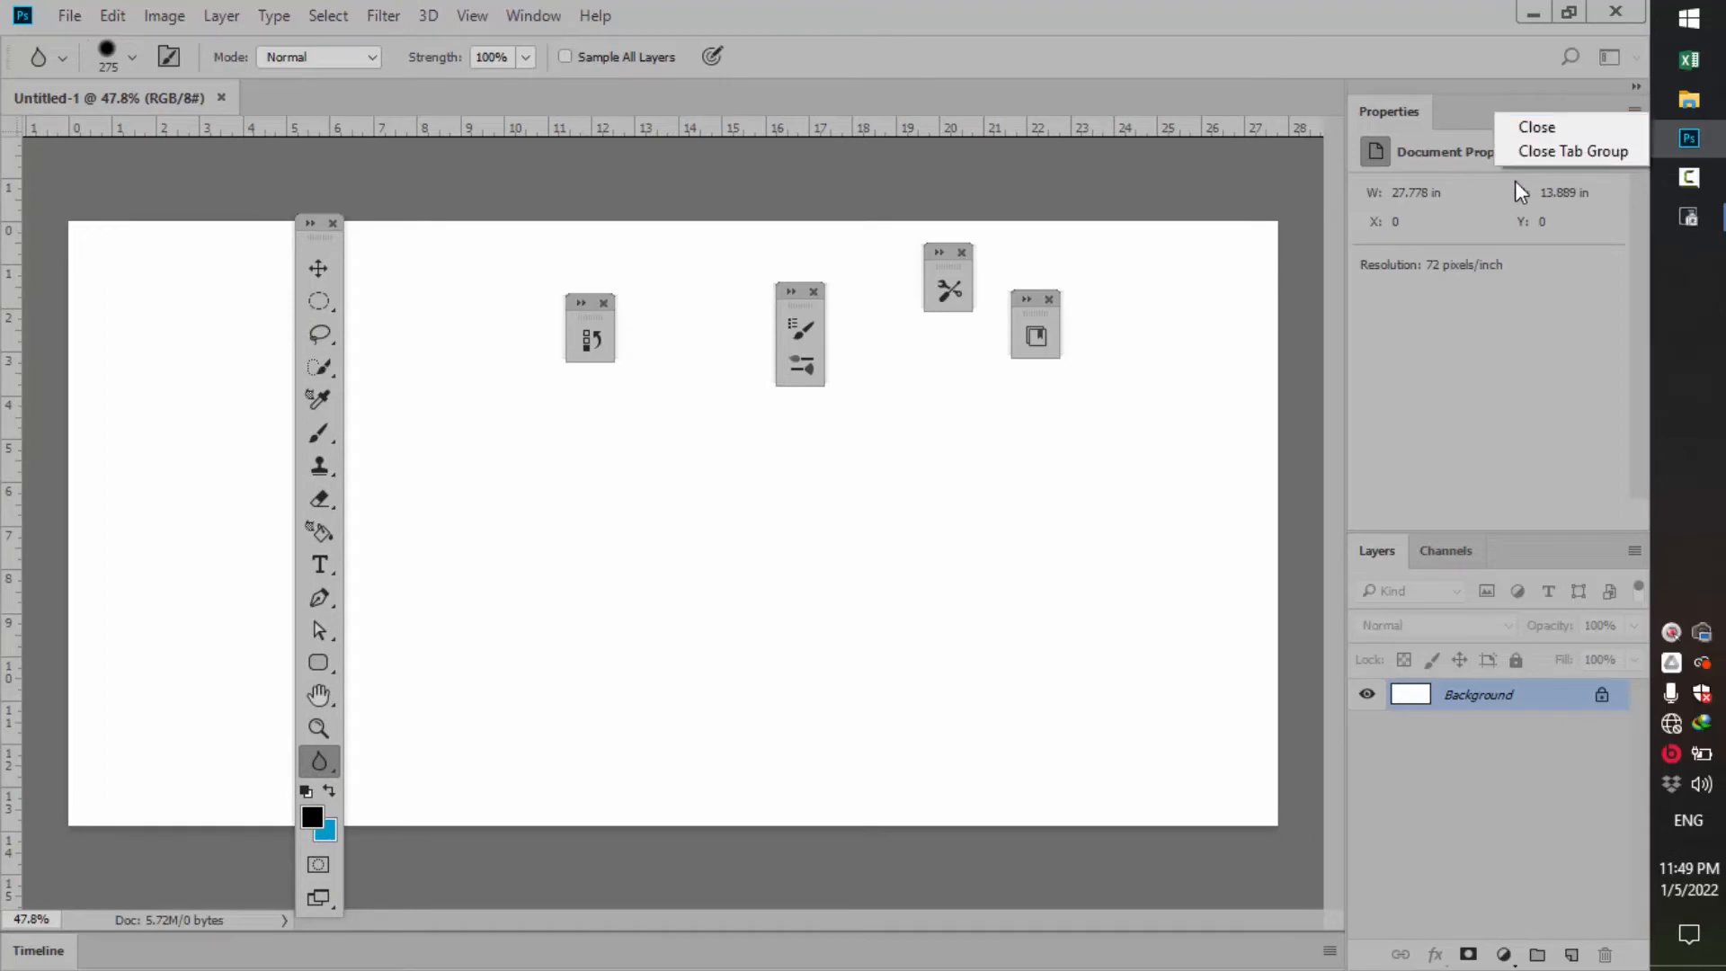
left_click(1550, 159)
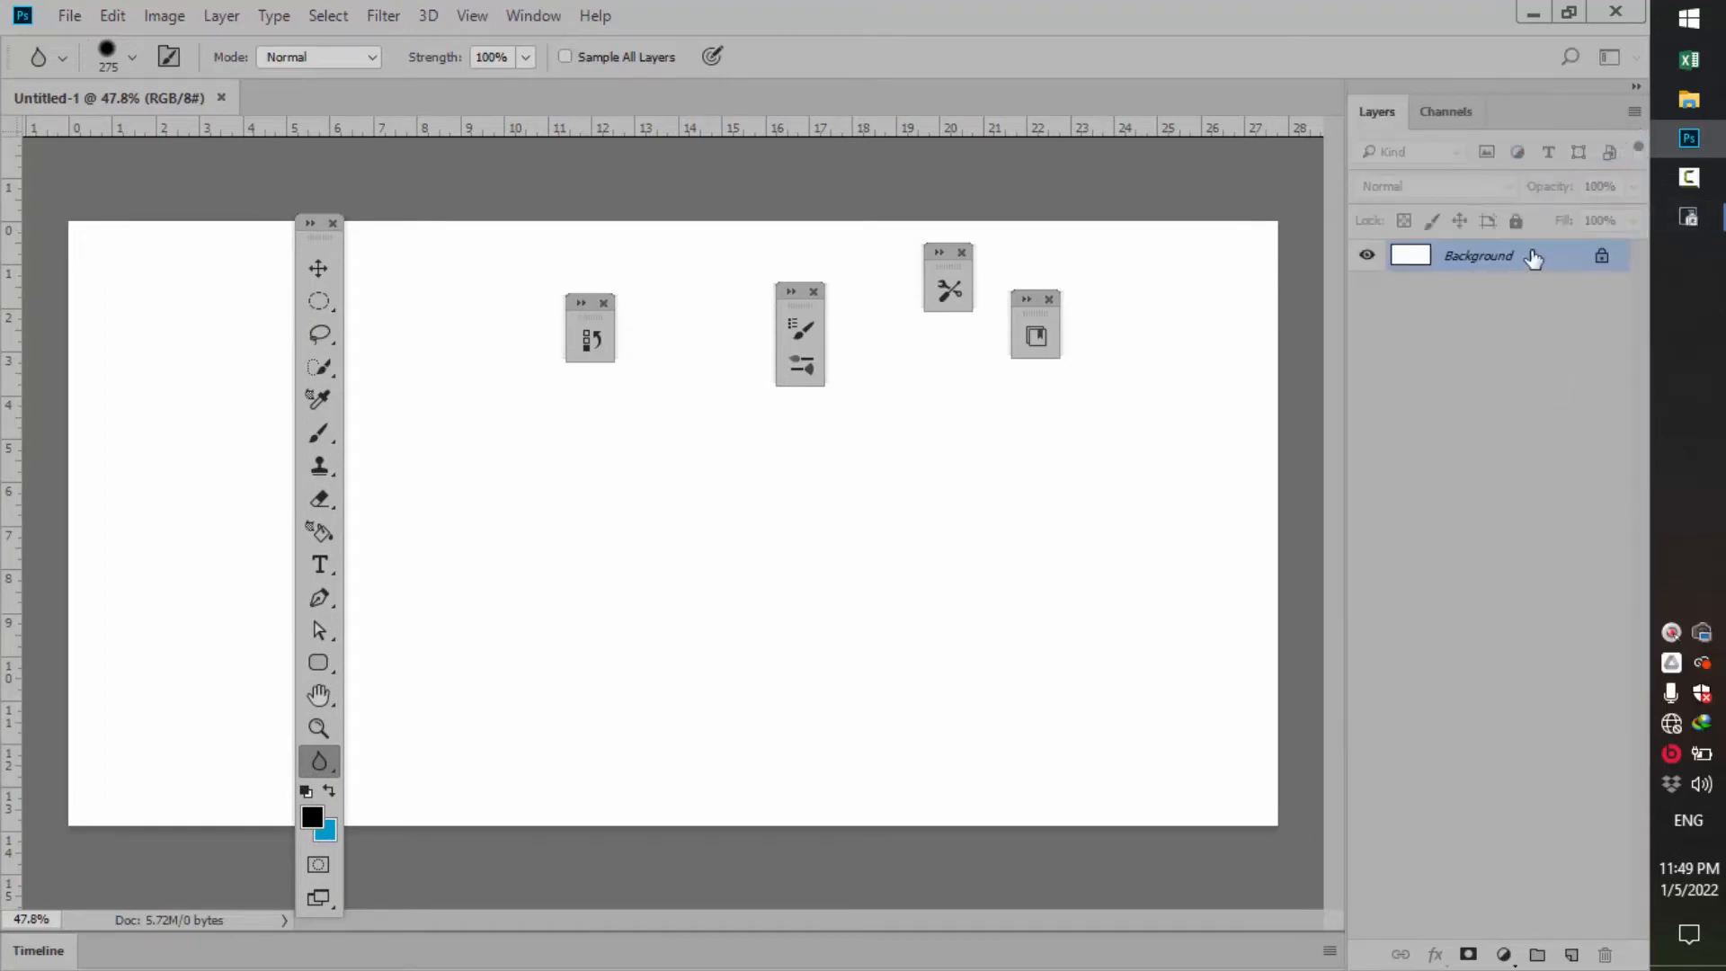
left_click(1632, 111)
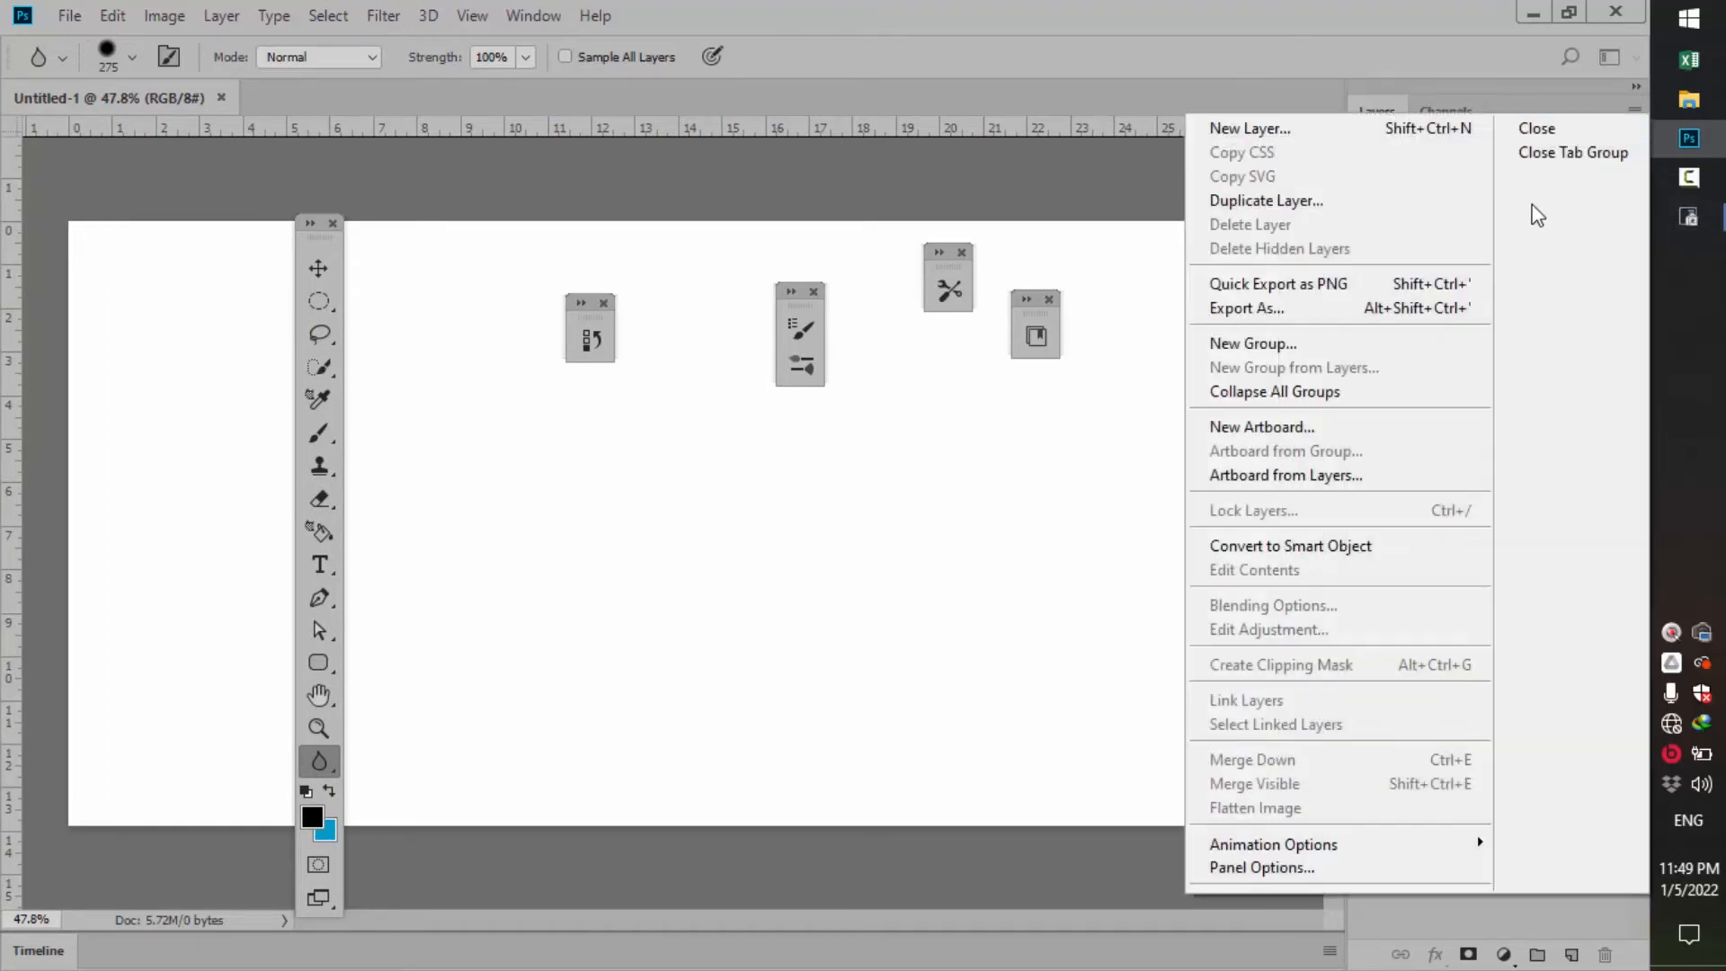
left_click(1569, 151)
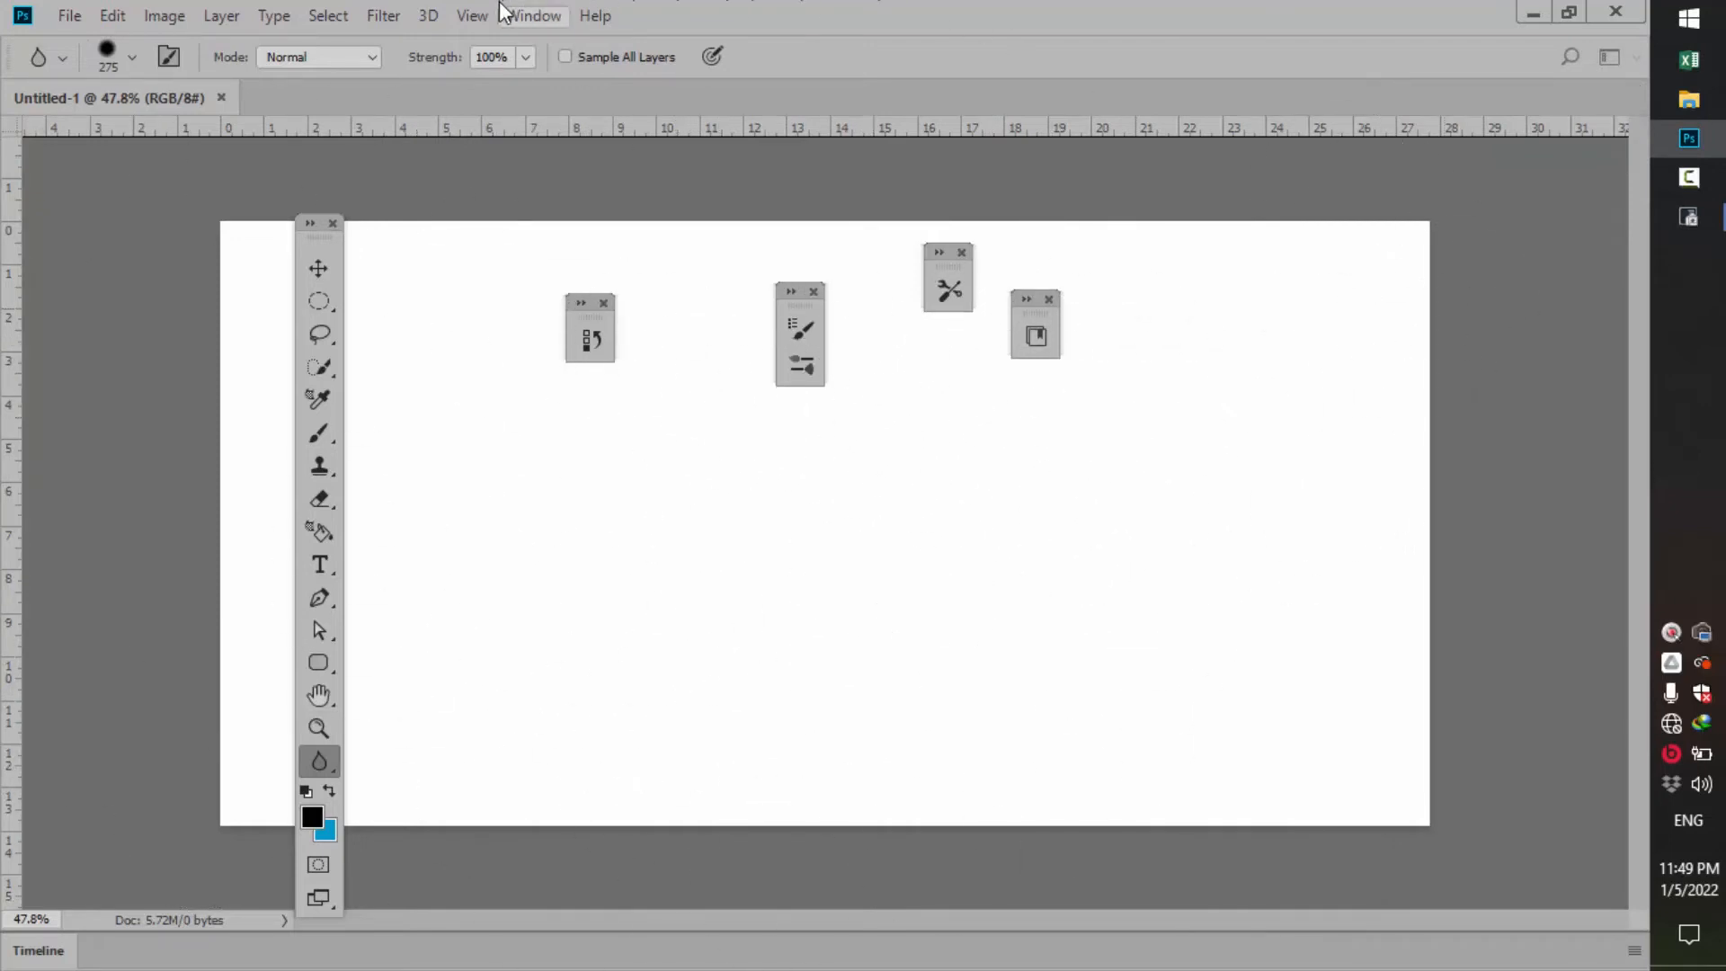
Step: Reset the 3D workspace to its default layout
left_click(533, 15)
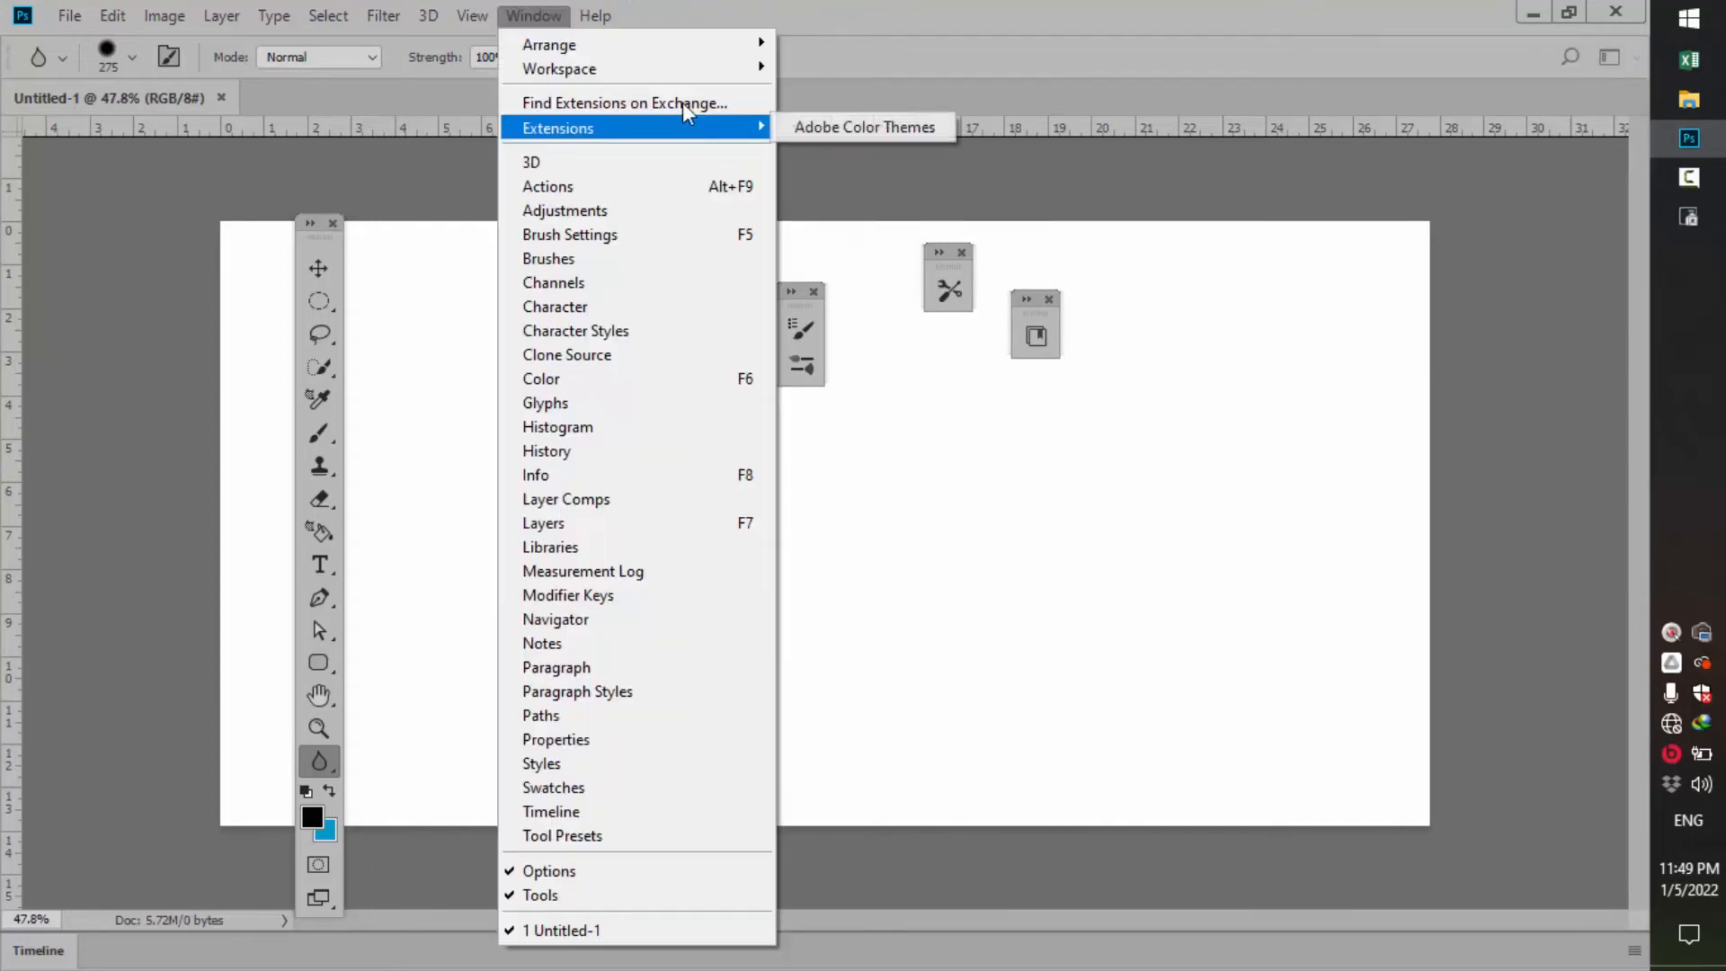
mouse_move(702, 72)
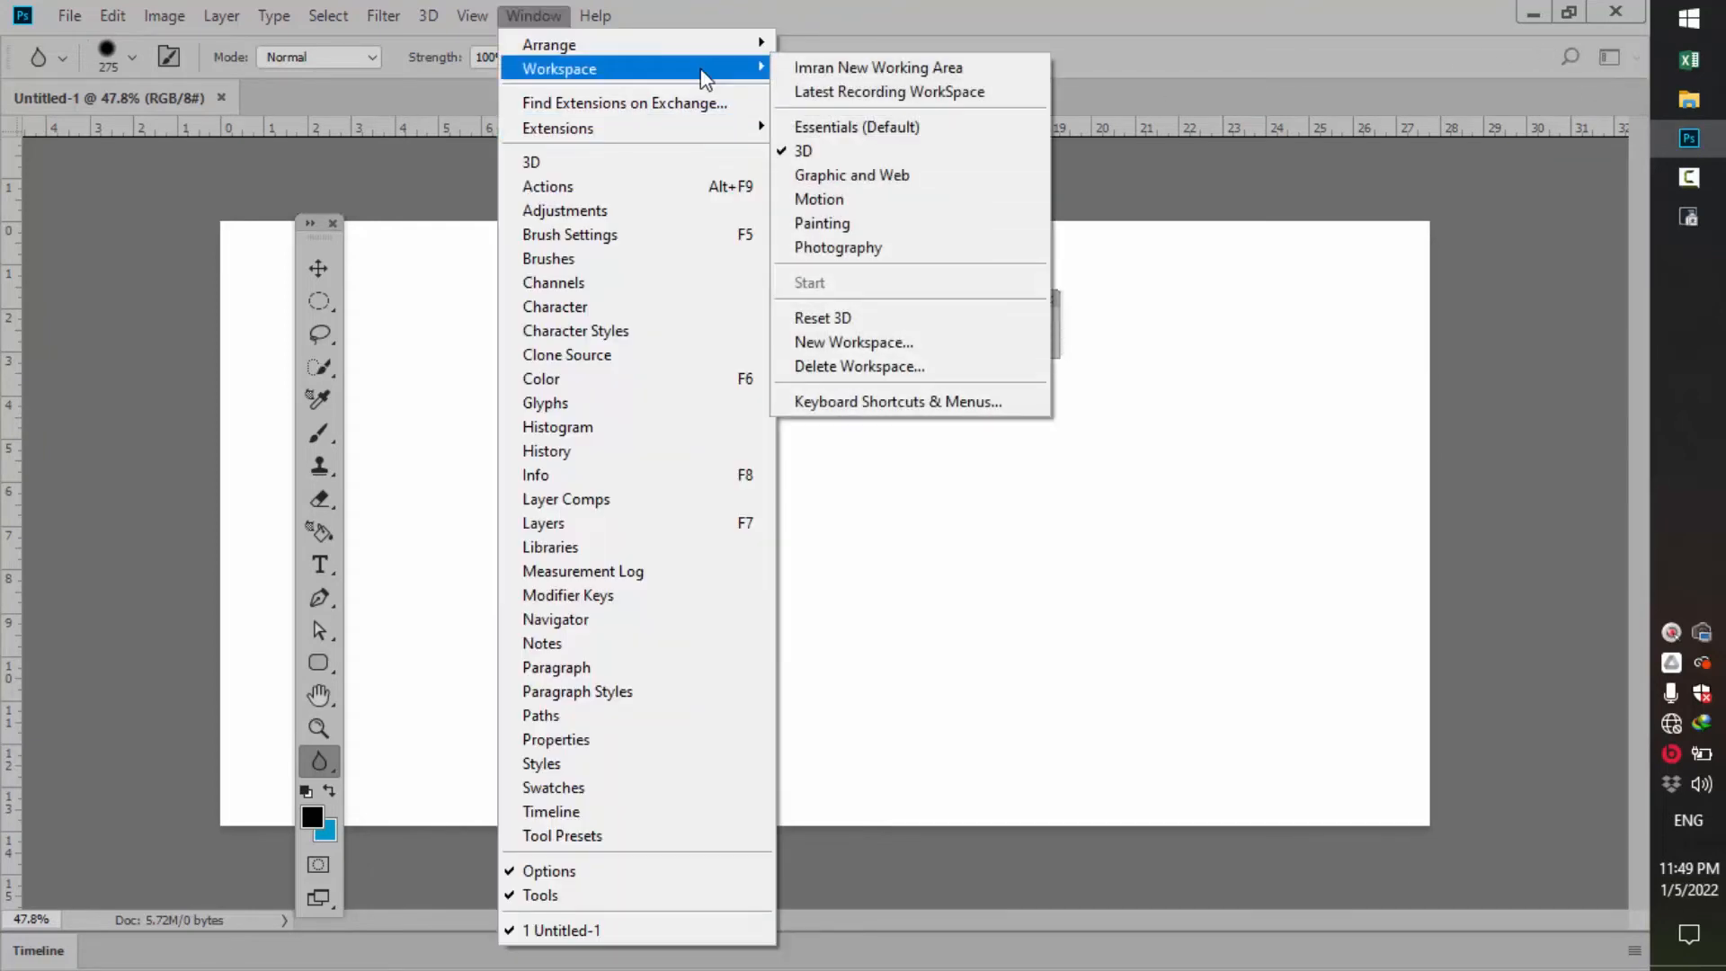
left_click(850, 316)
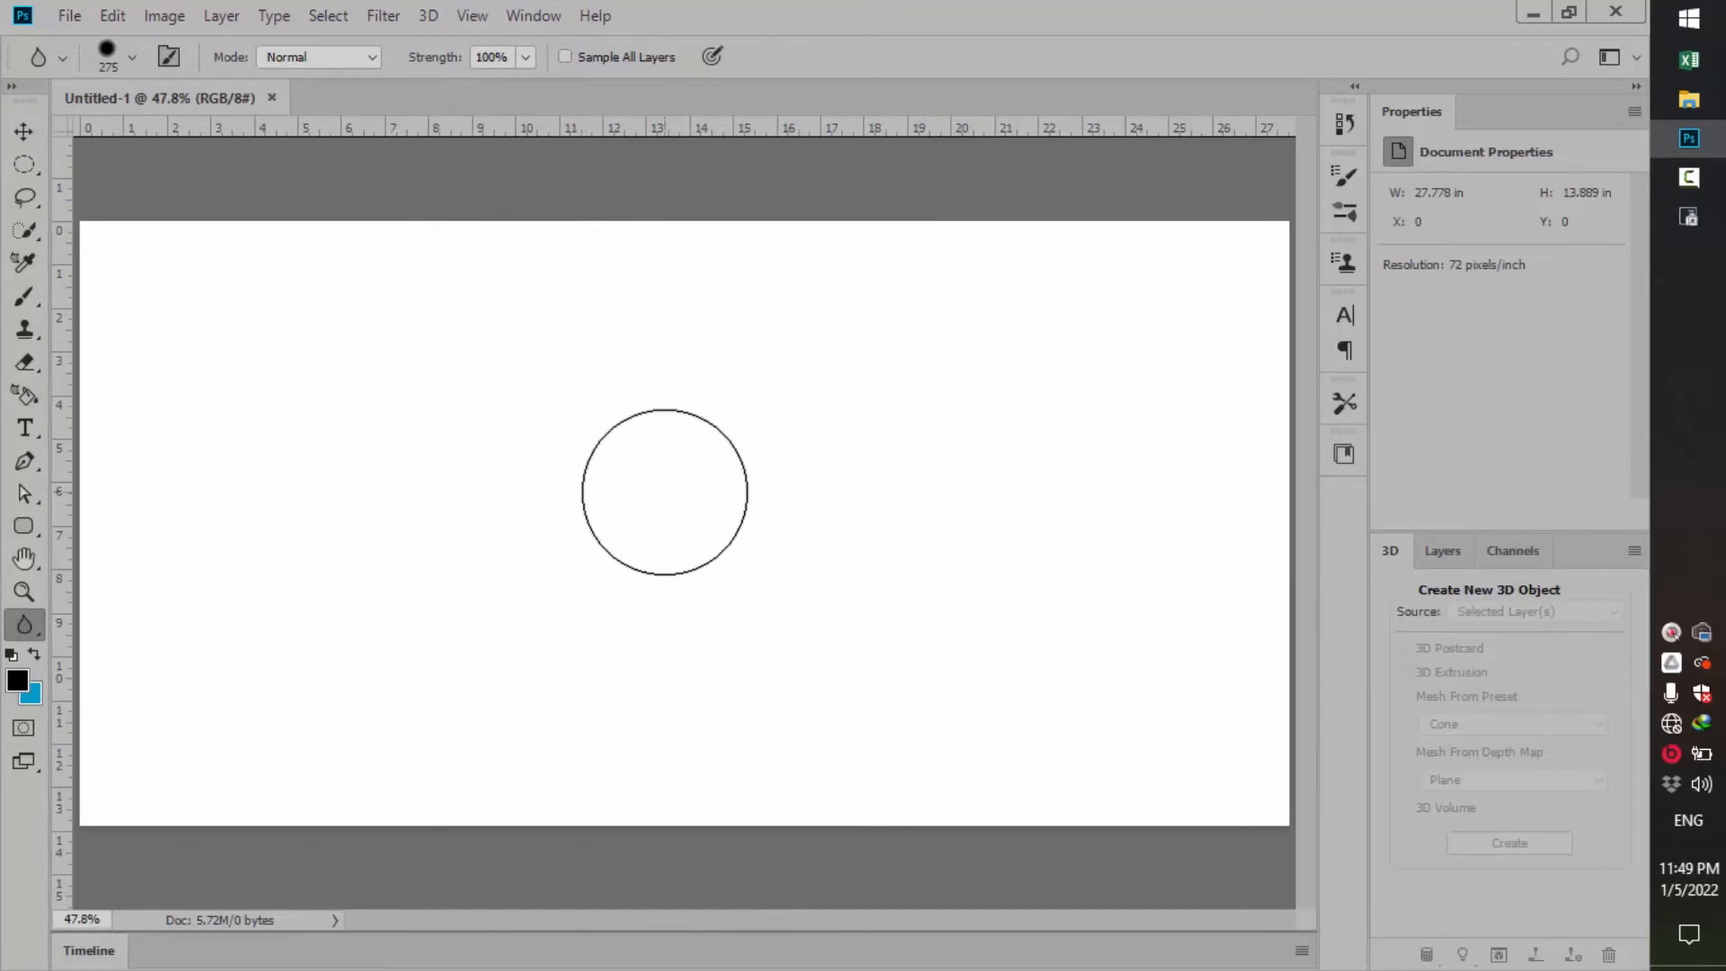
Step: Switch through the Essentials (Default) and Motion workspaces, ending on the Painting workspace
left_click(523, 19)
mouse_move(651, 72)
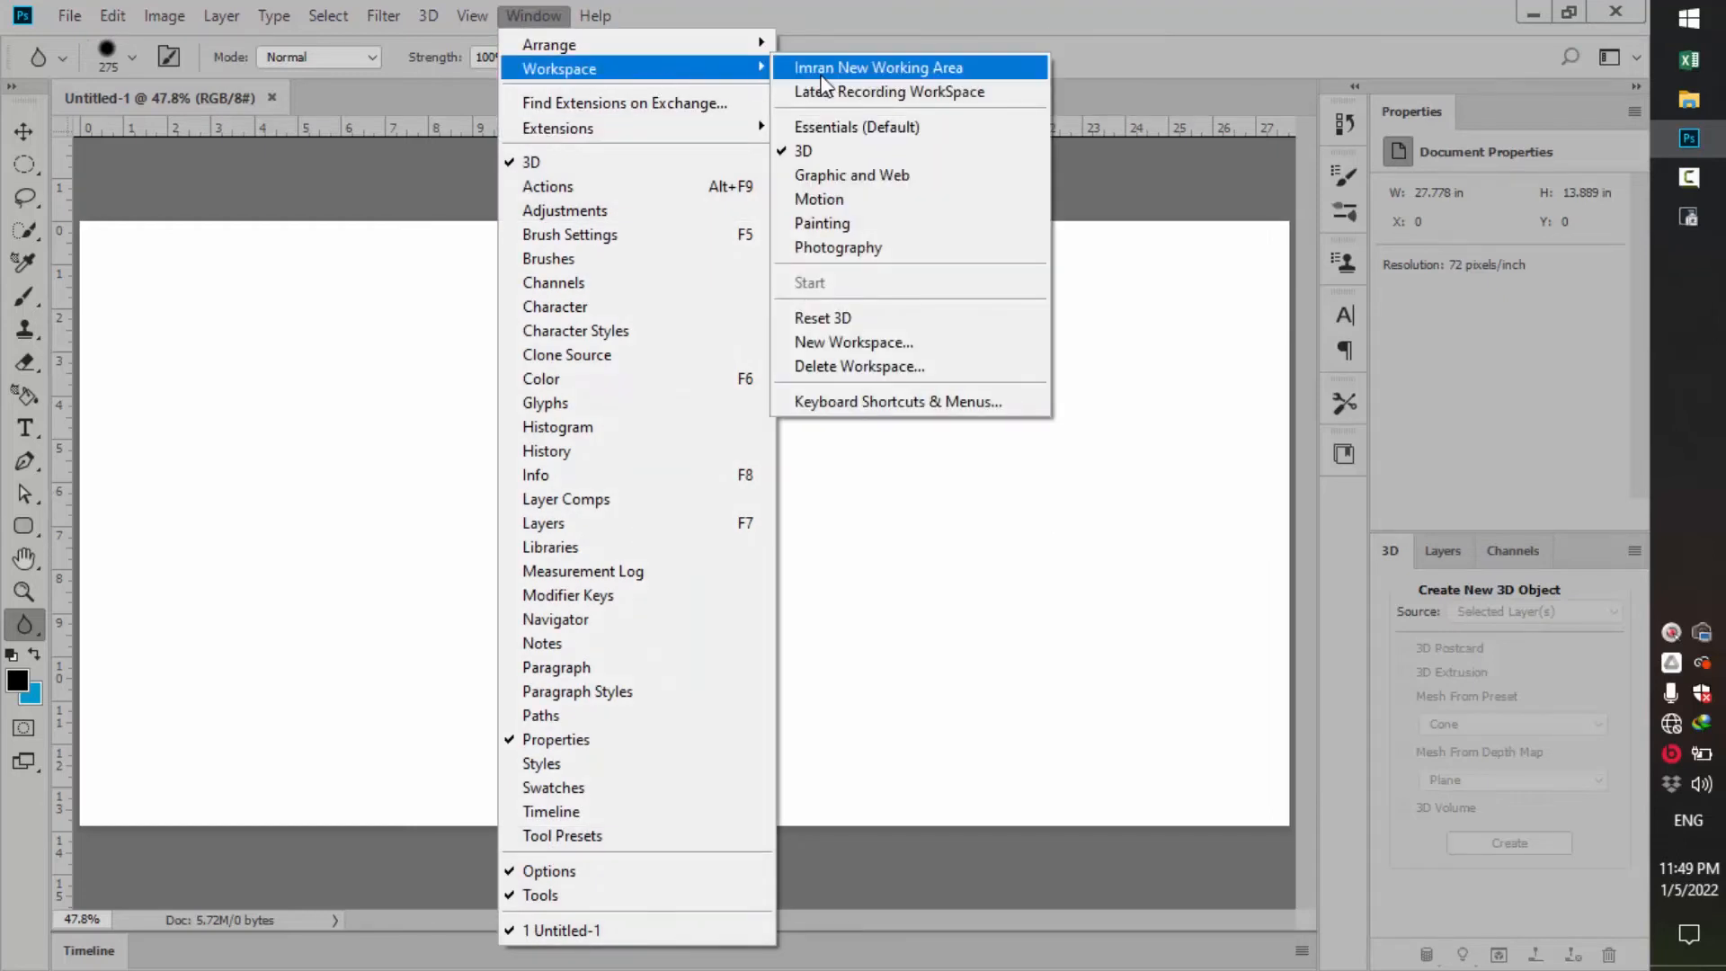
left_click(896, 128)
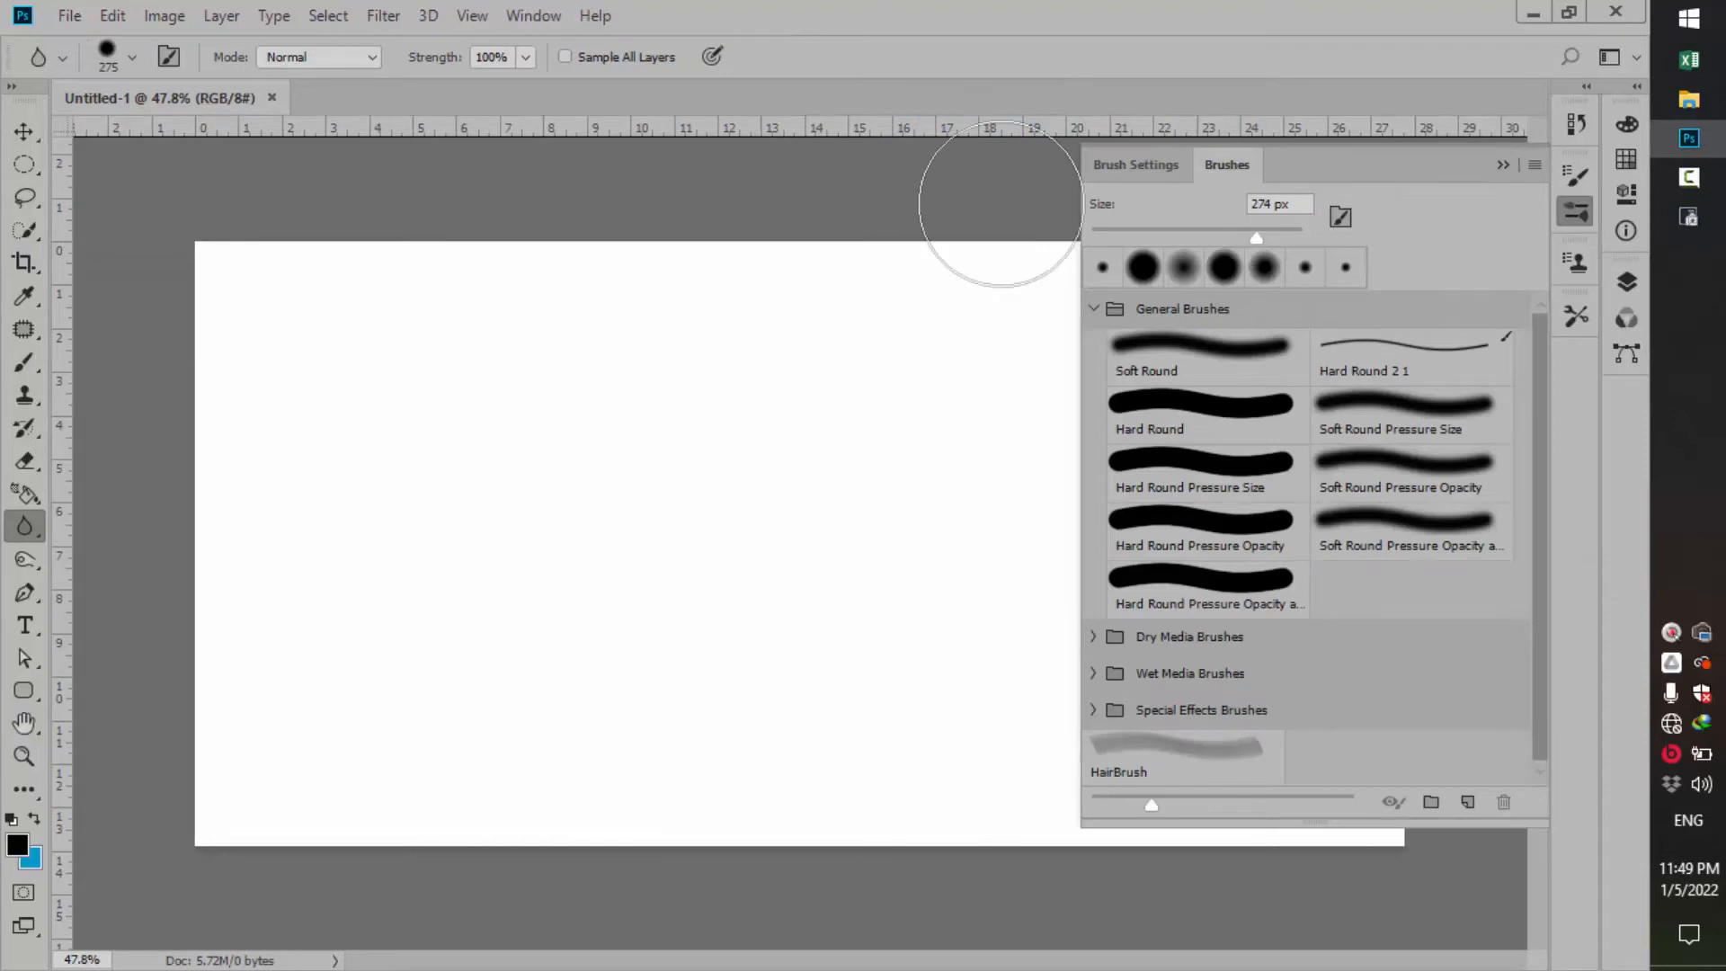
left_click(534, 19)
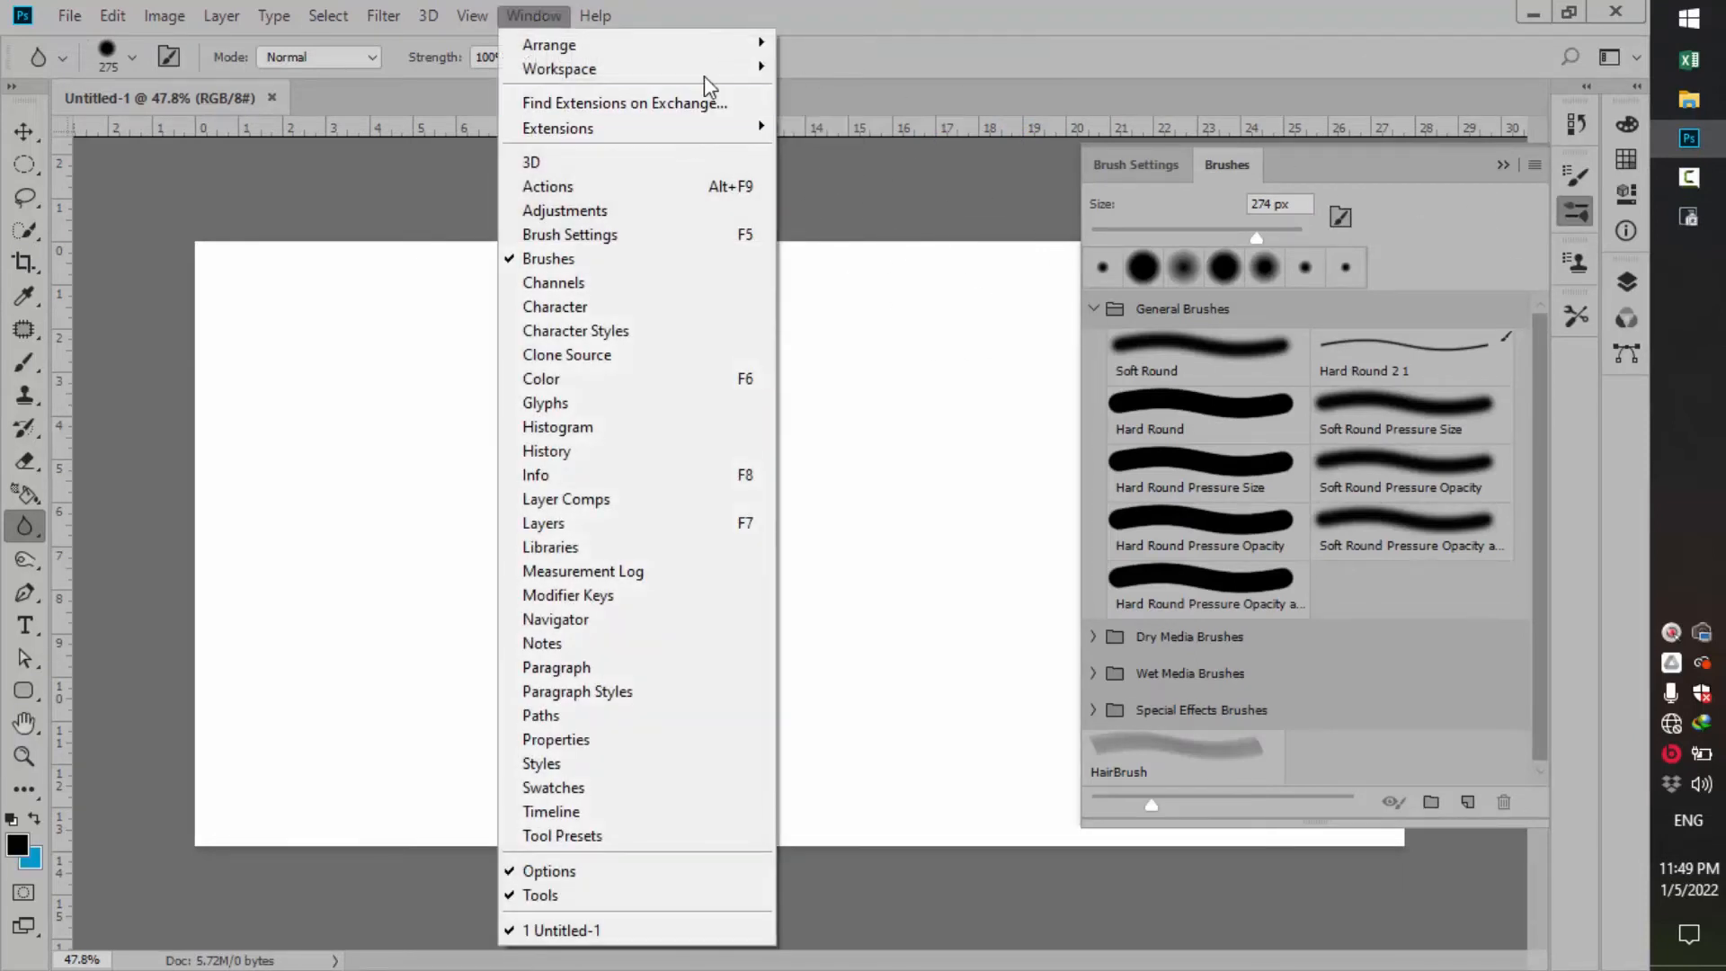
mouse_move(706, 71)
left_click(844, 198)
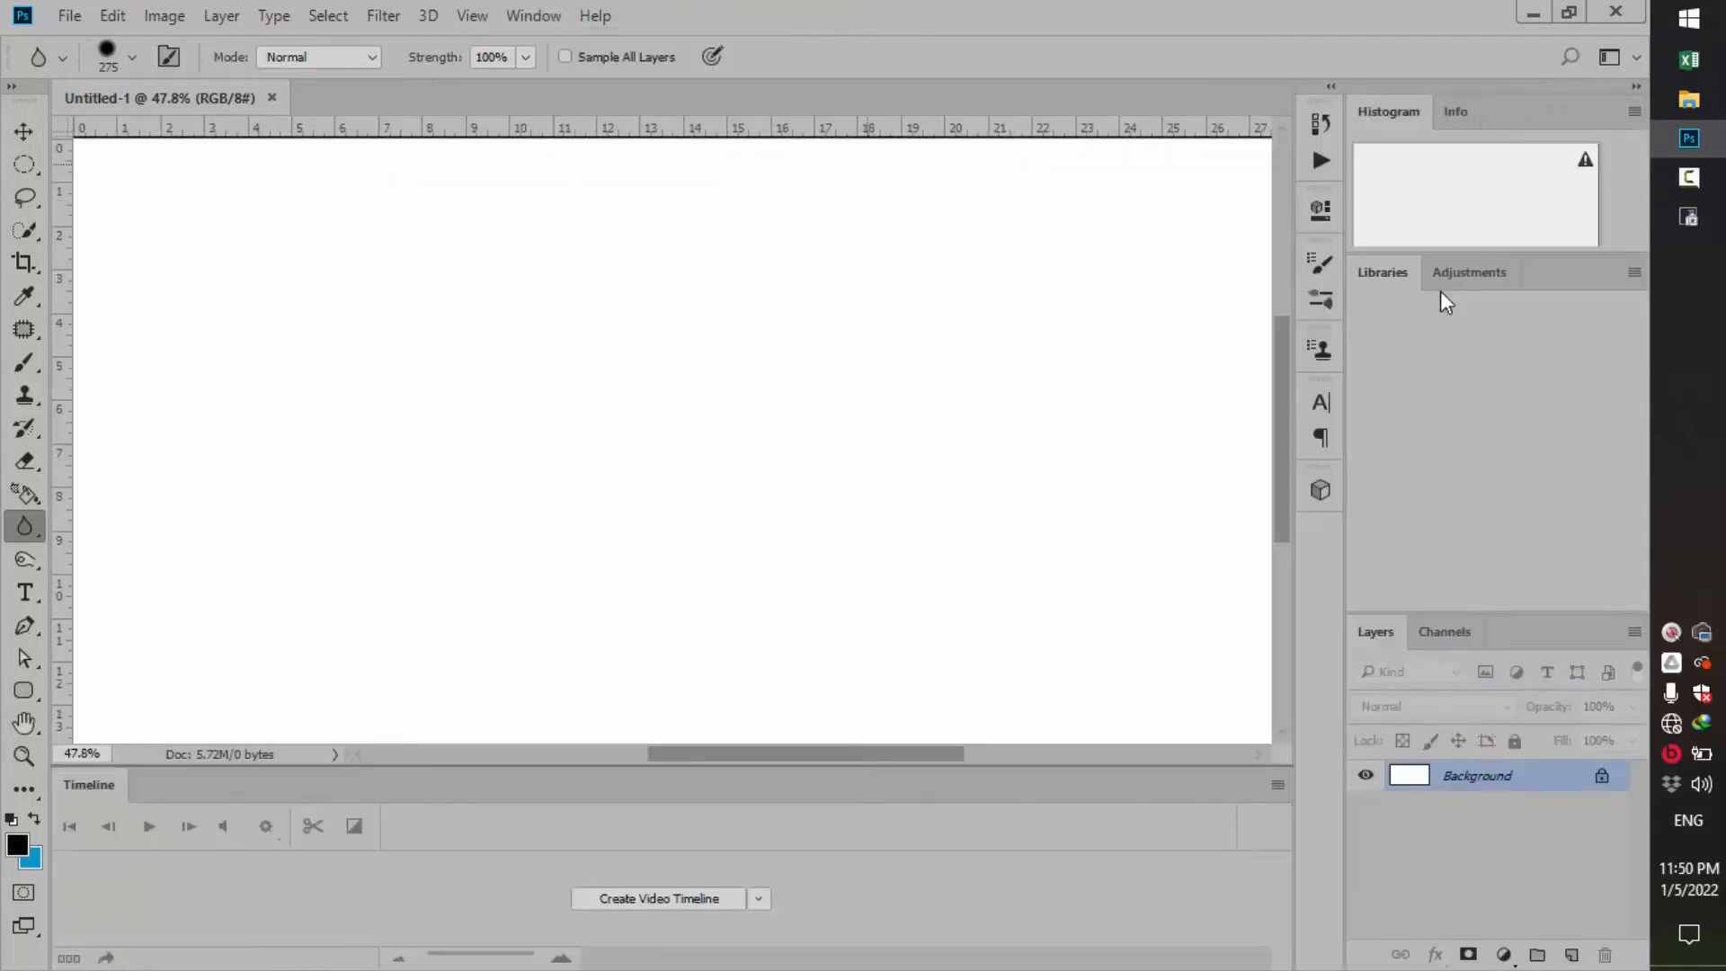
left_click(534, 18)
mouse_move(665, 69)
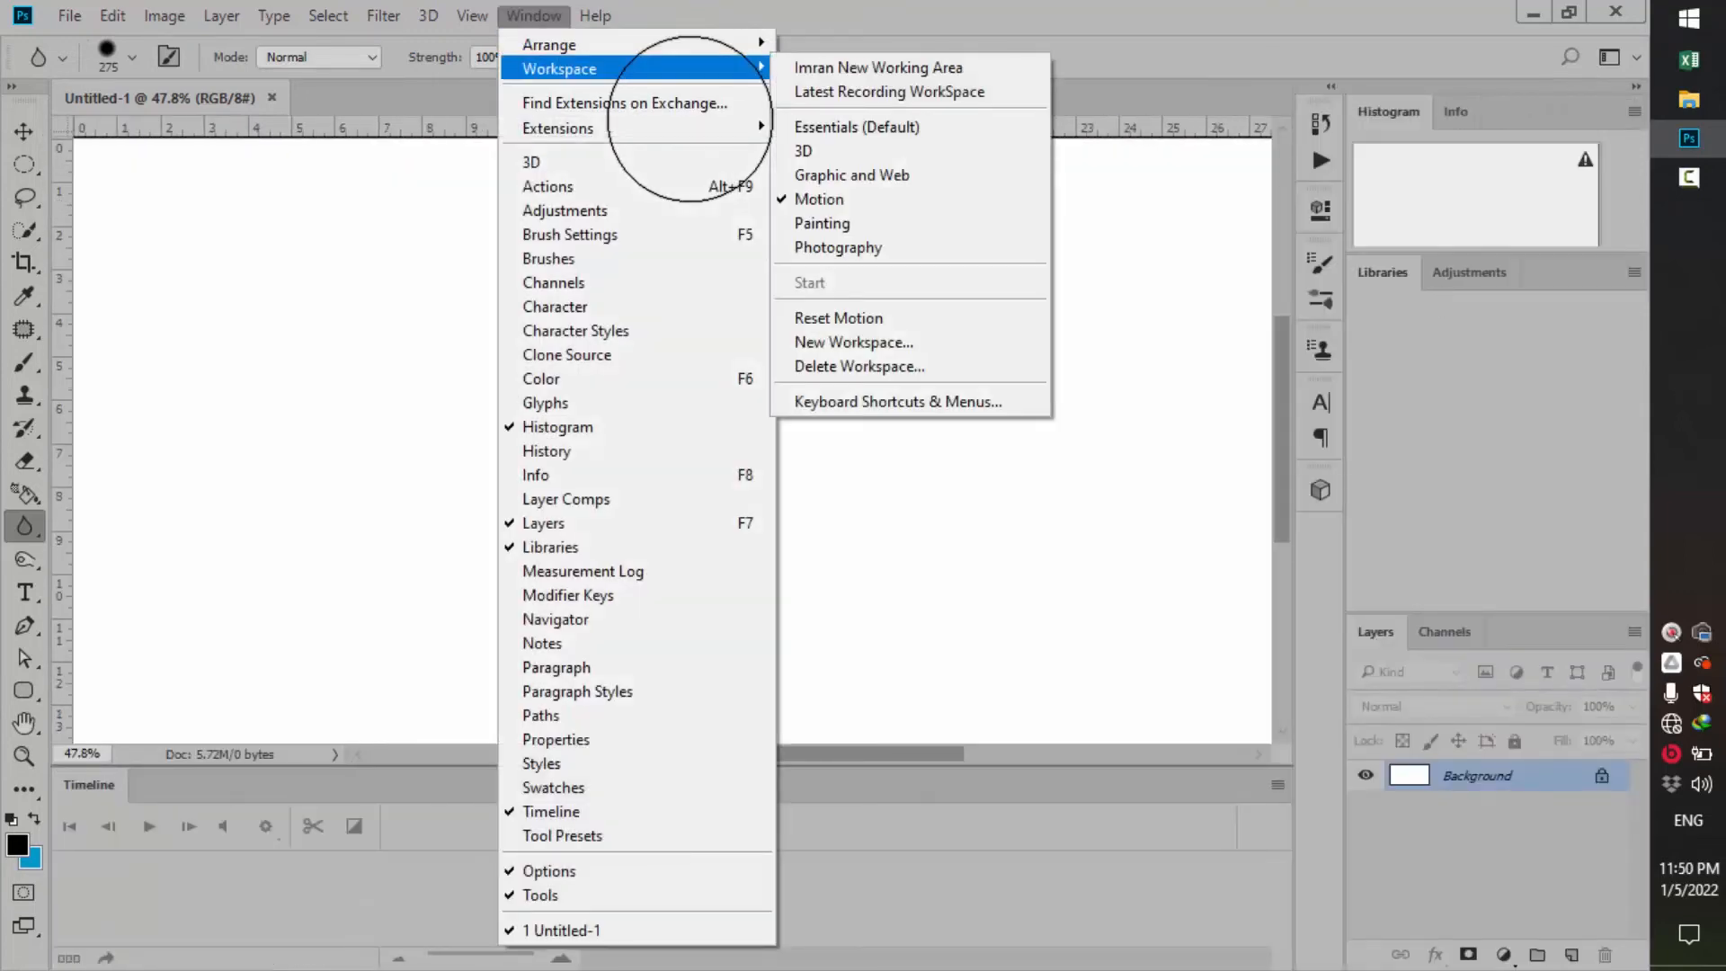
left_click(822, 223)
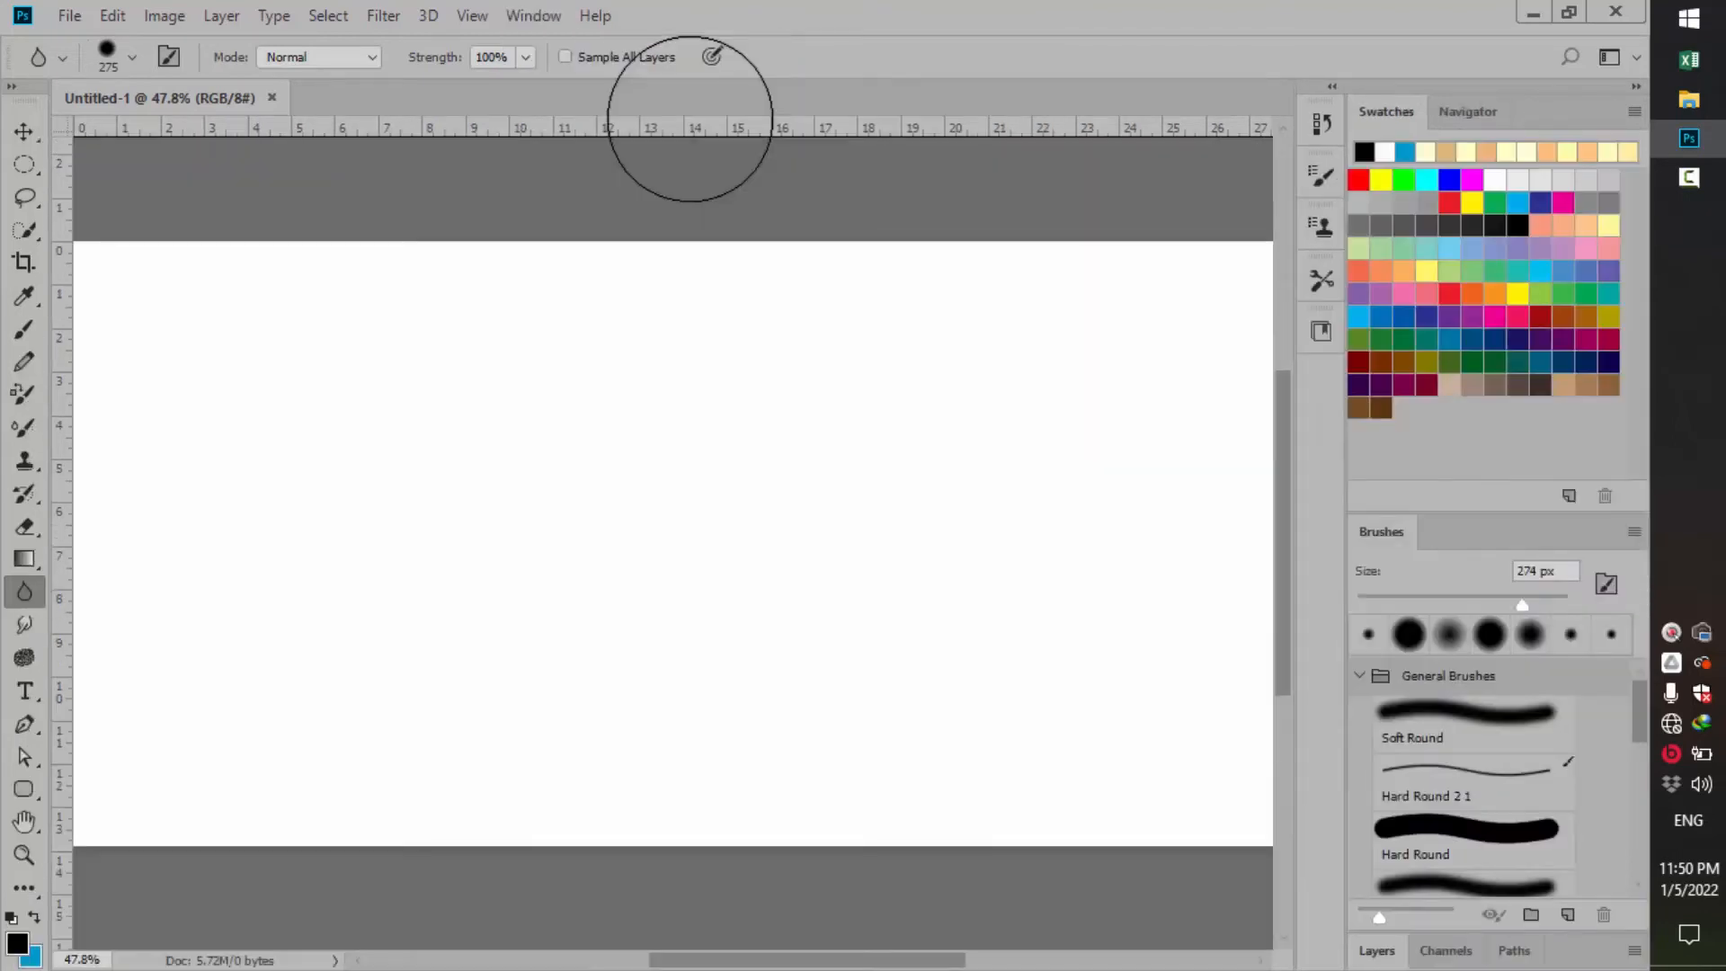
Step: Dock Brush Settings in the Swatches and Navigator group, and Clone Source in the Layers, Channels and Paths group
left_click(533, 17)
mouse_move(593, 69)
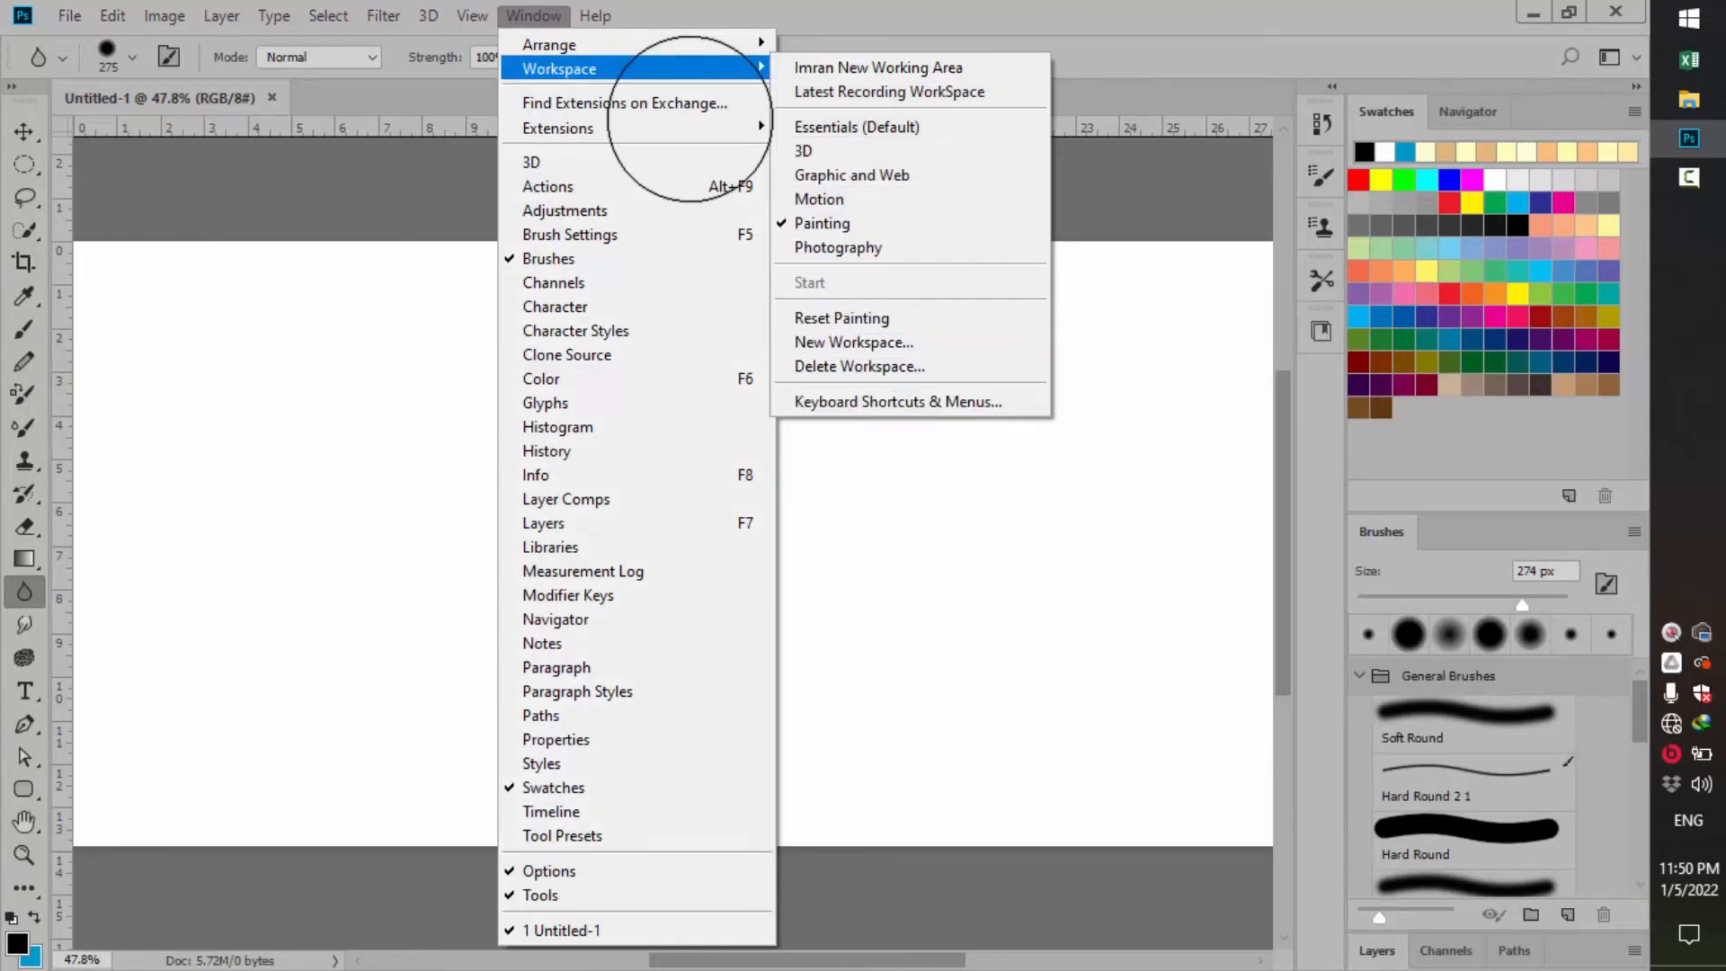
mouse_move(1321, 177)
left_mouse_down()
mouse_move(1462, 169)
mouse_move(1541, 117)
left_mouse_up()
mouse_move(1166, 173)
left_mouse_down()
mouse_move(1290, 289)
mouse_move(1290, 732)
mouse_move(1416, 951)
left_mouse_up()
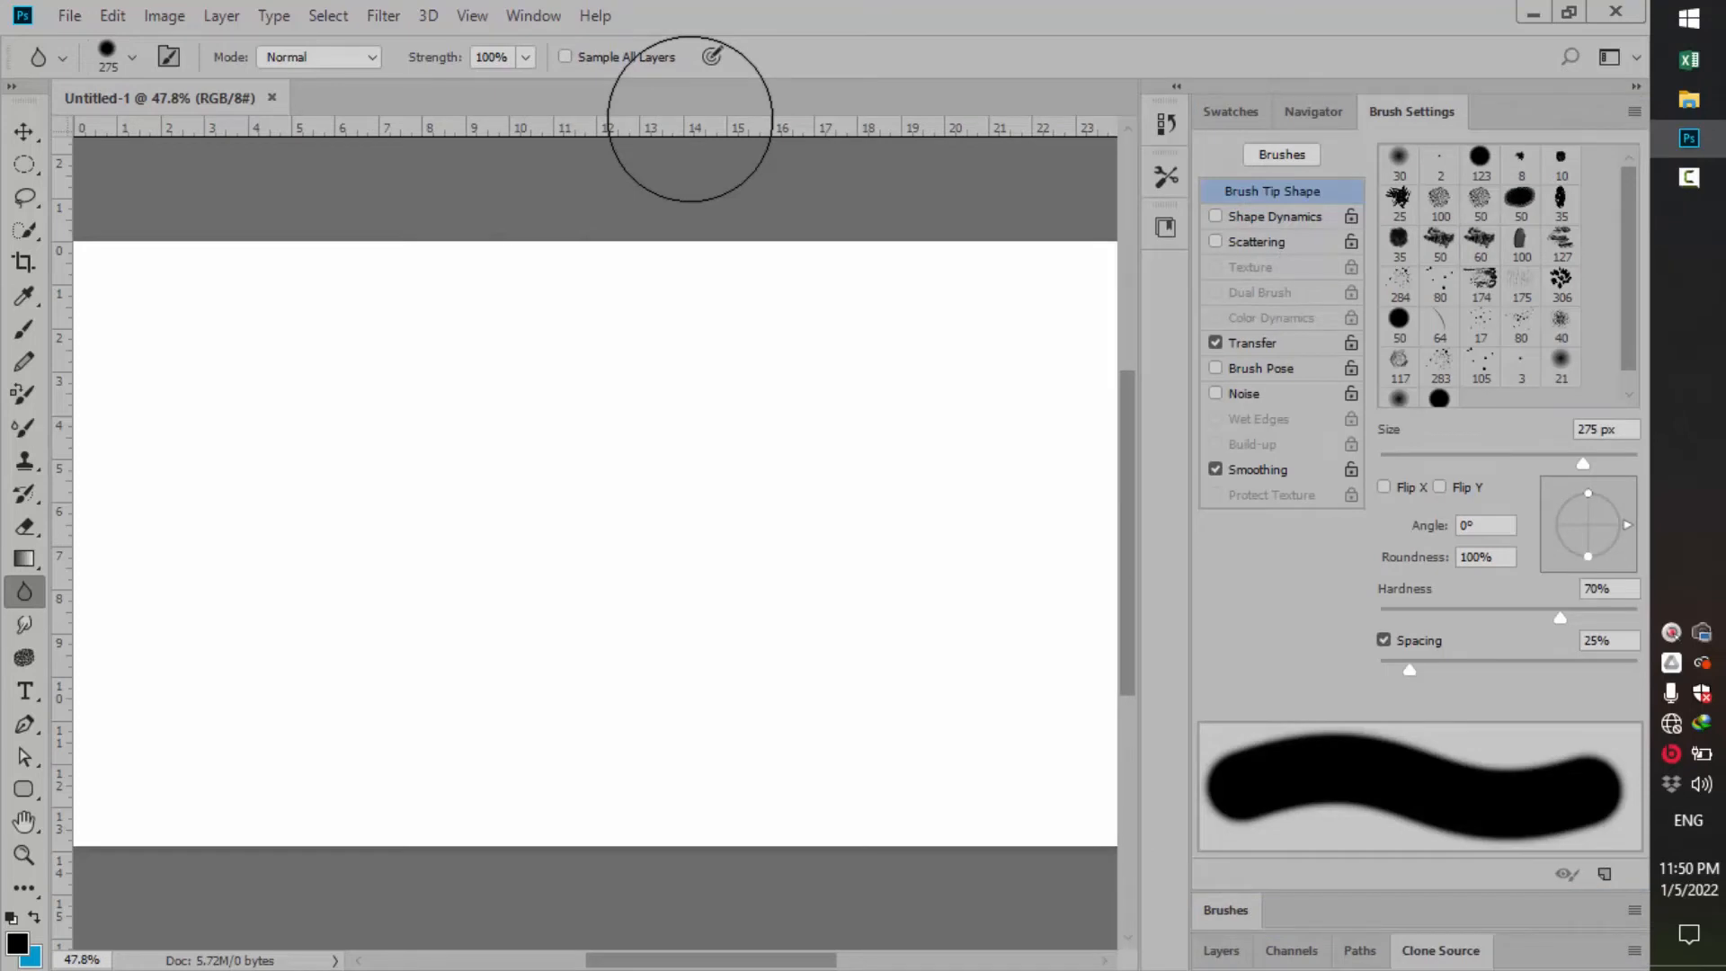
Step: Add the Libraries panel to the Swatches group and dock the History panel above that group
left_click(1313, 111)
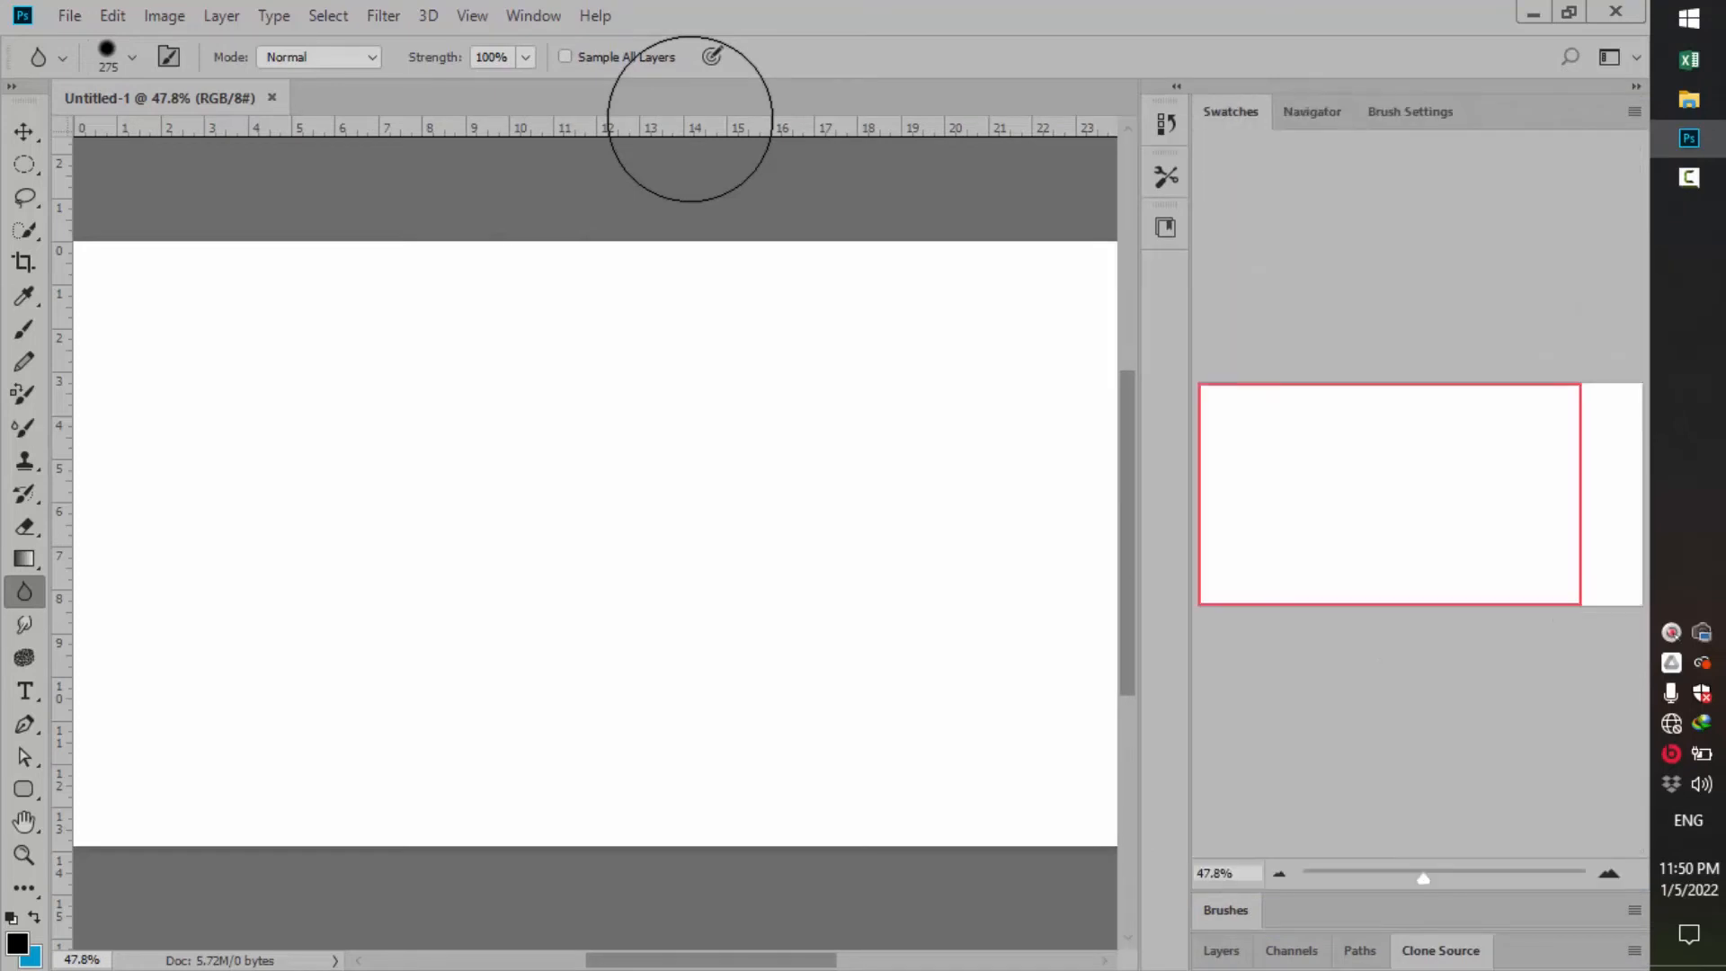
left_click(1230, 111)
mouse_move(1166, 228)
left_mouse_down()
mouse_move(1250, 337)
mouse_move(1398, 251)
mouse_move(1503, 113)
left_mouse_up()
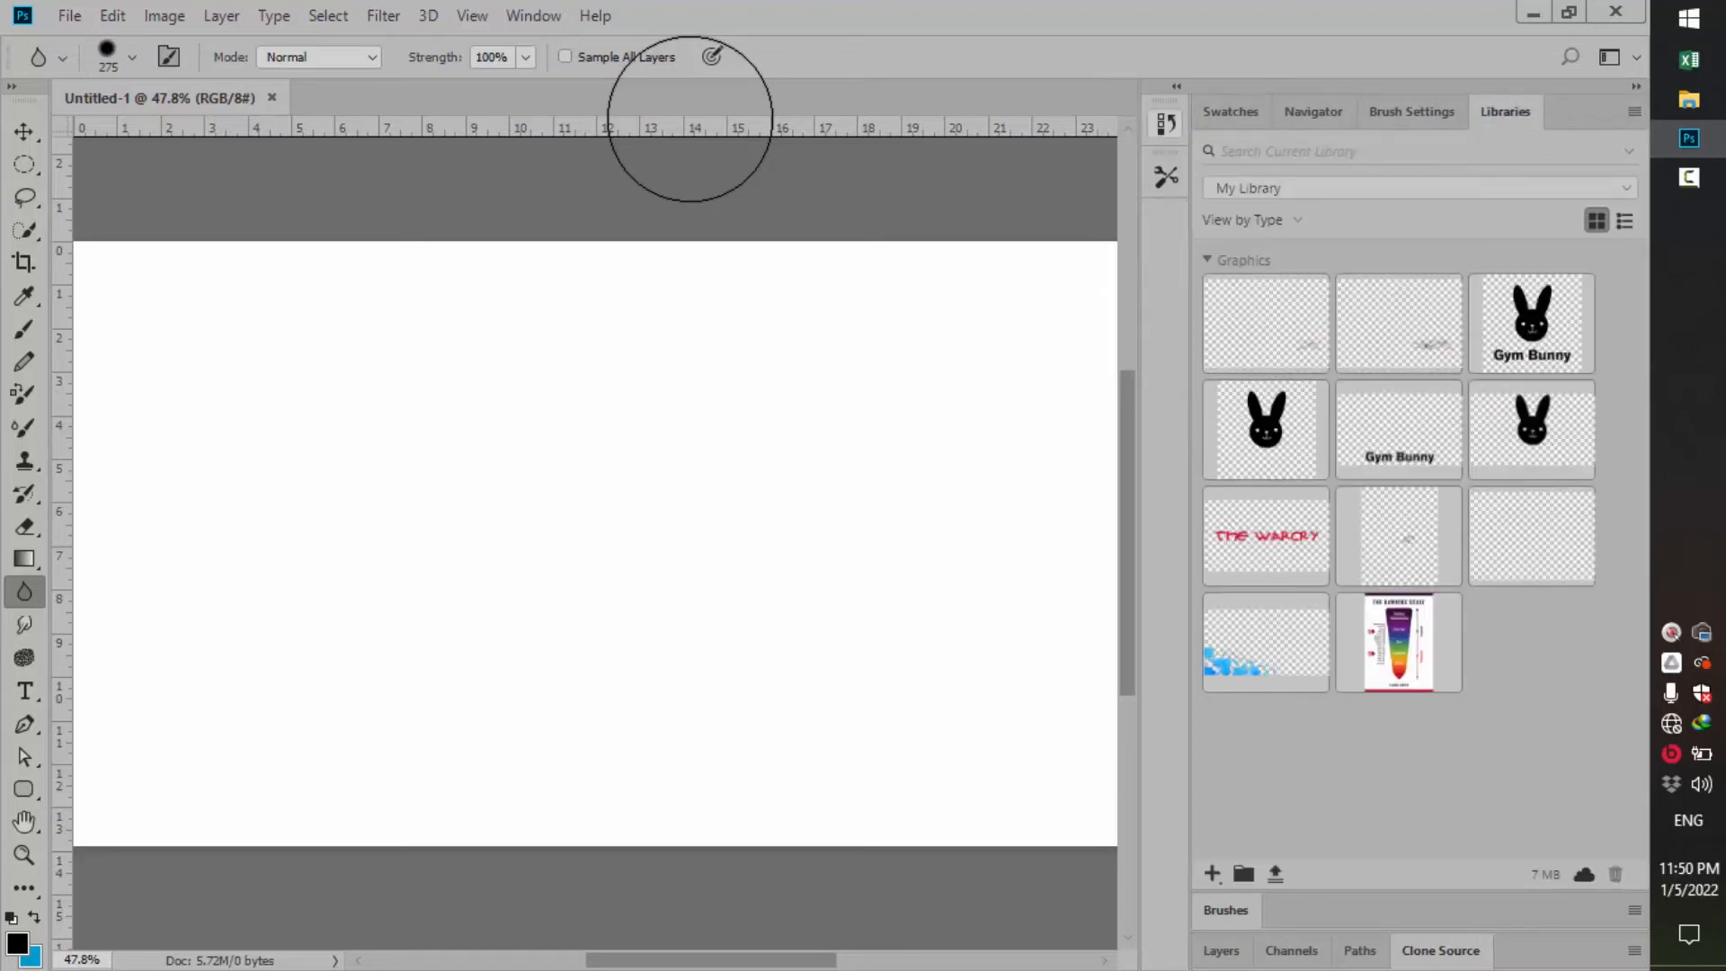
mouse_move(1166, 124)
left_mouse_down()
mouse_move(1414, 139)
mouse_move(1575, 122)
left_mouse_up()
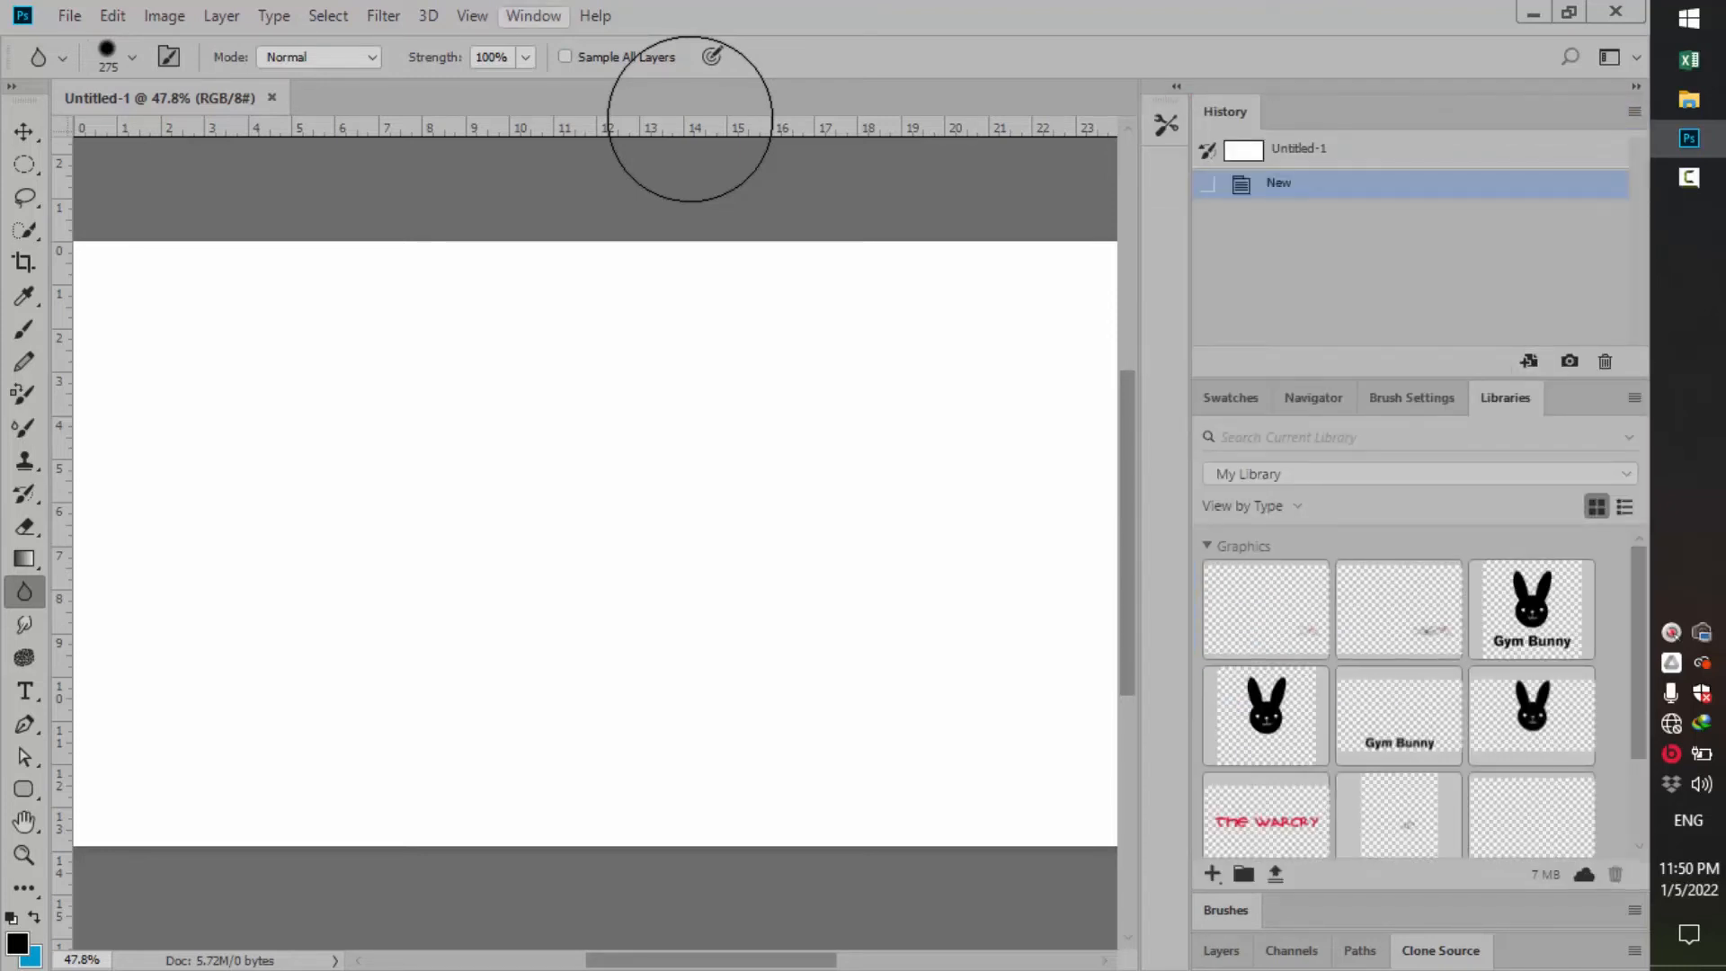
Step: Examine the name and capture options for saving the current layout as a new workspace, leaving without saving
left_click(533, 16)
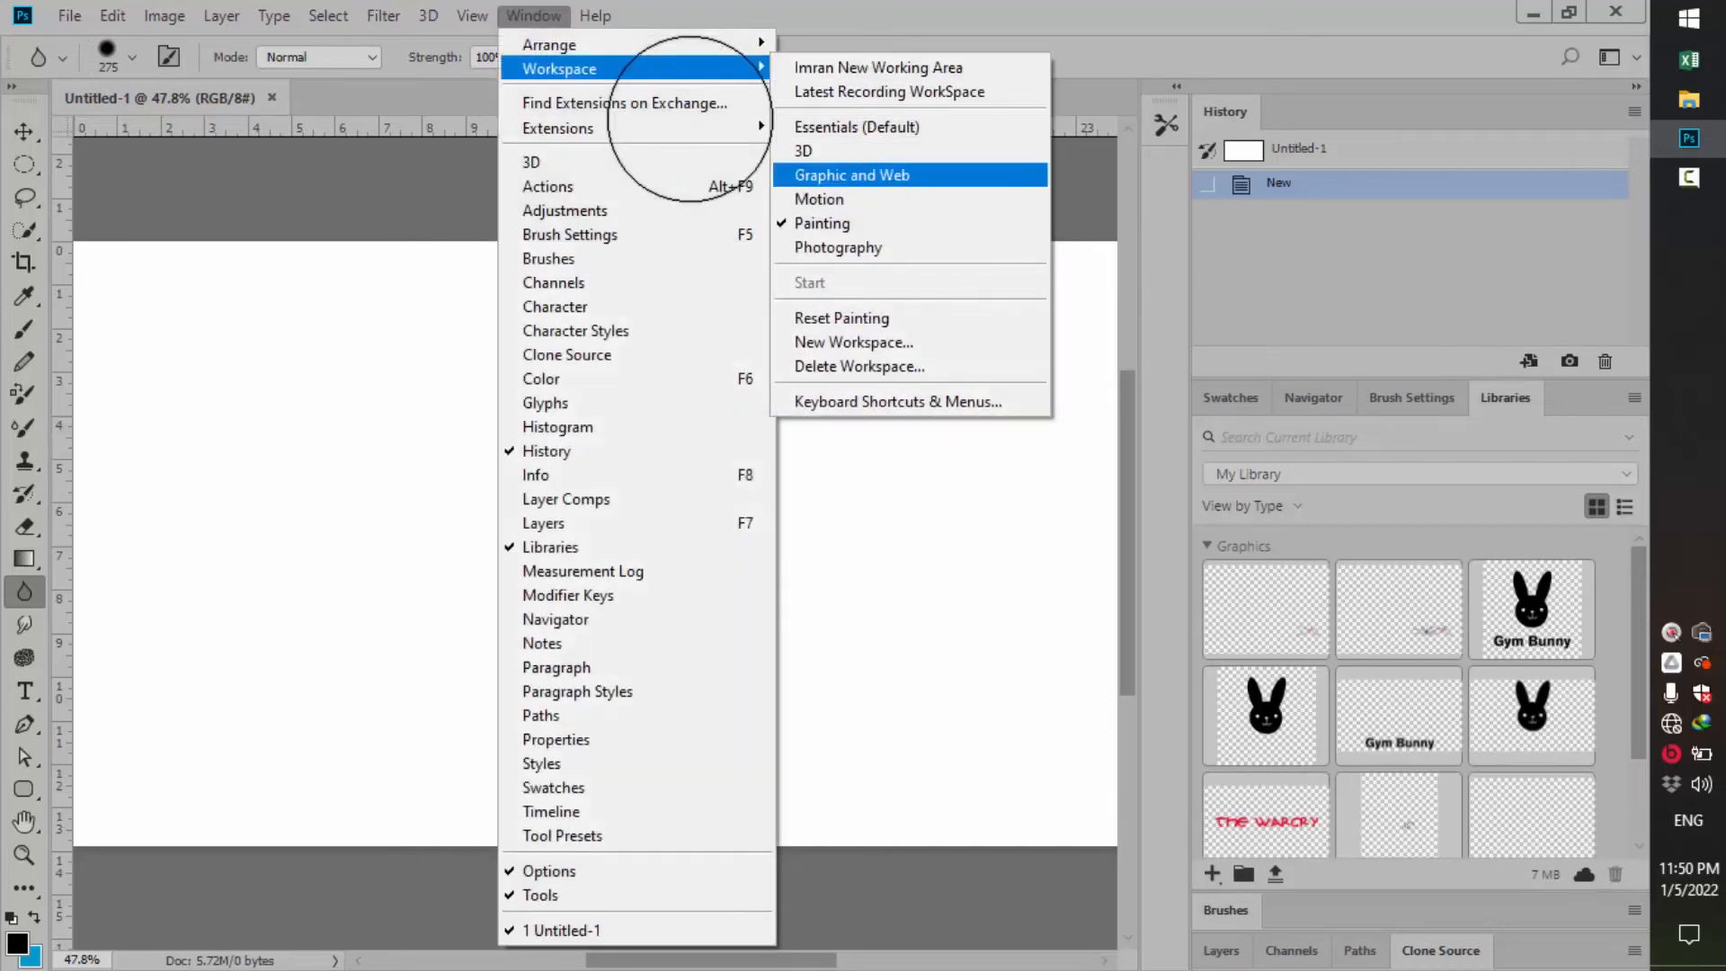
left_click(854, 341)
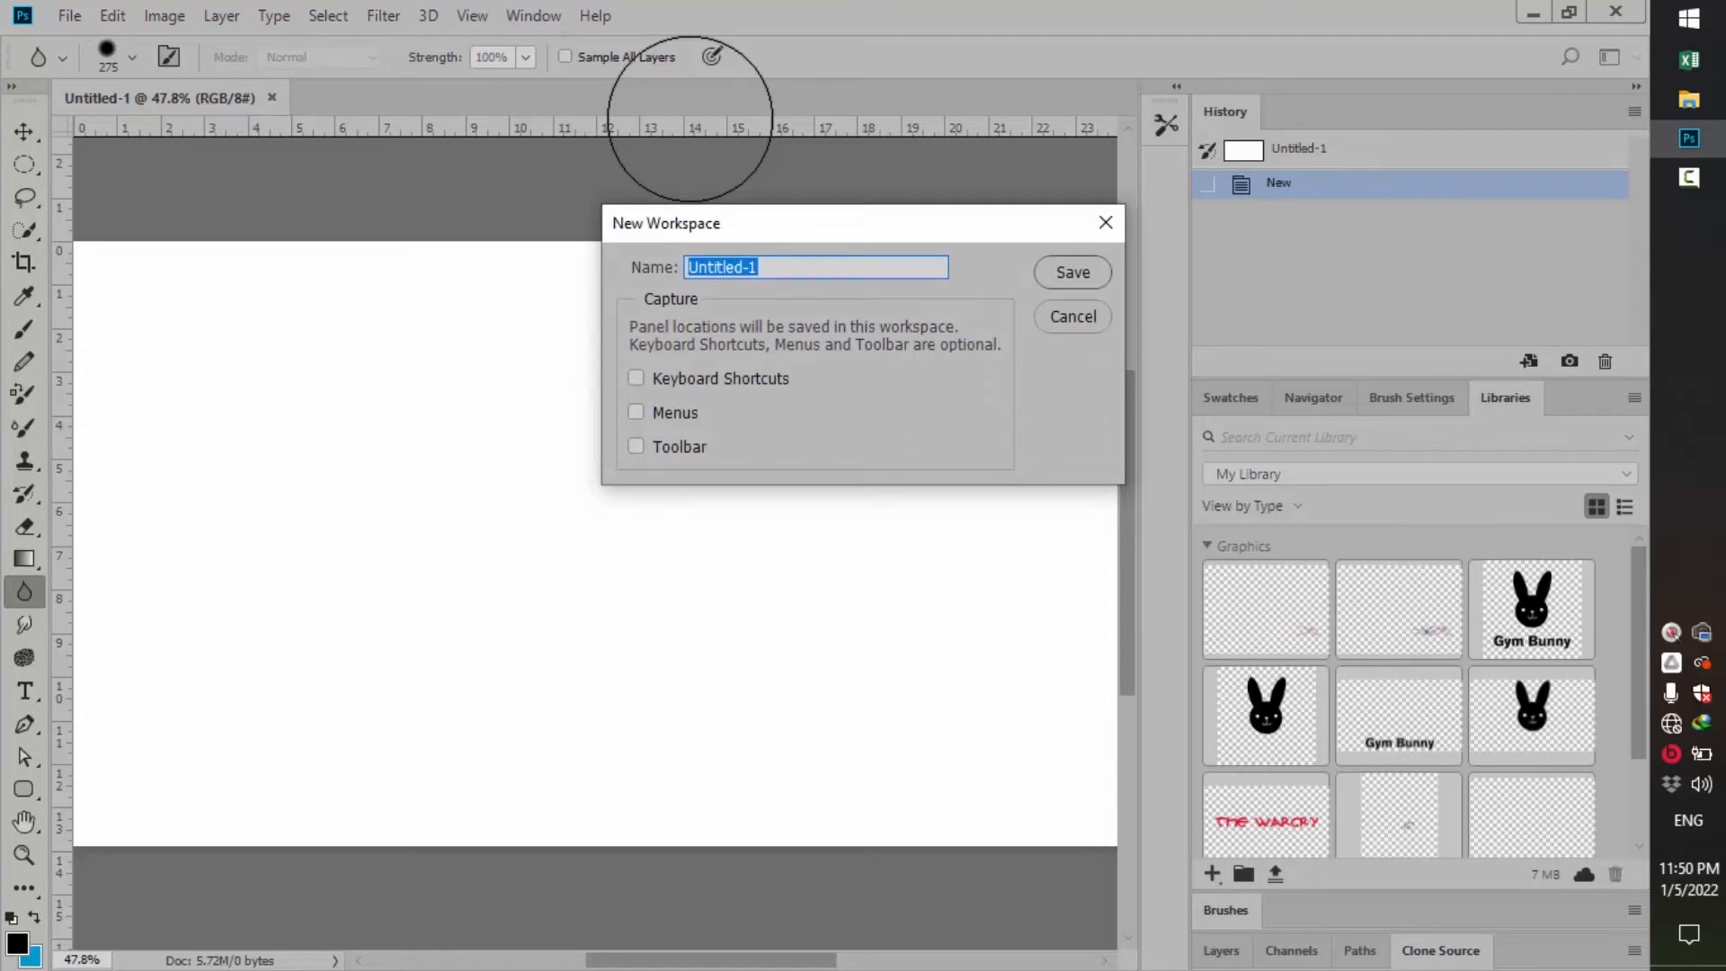
key("Escape")
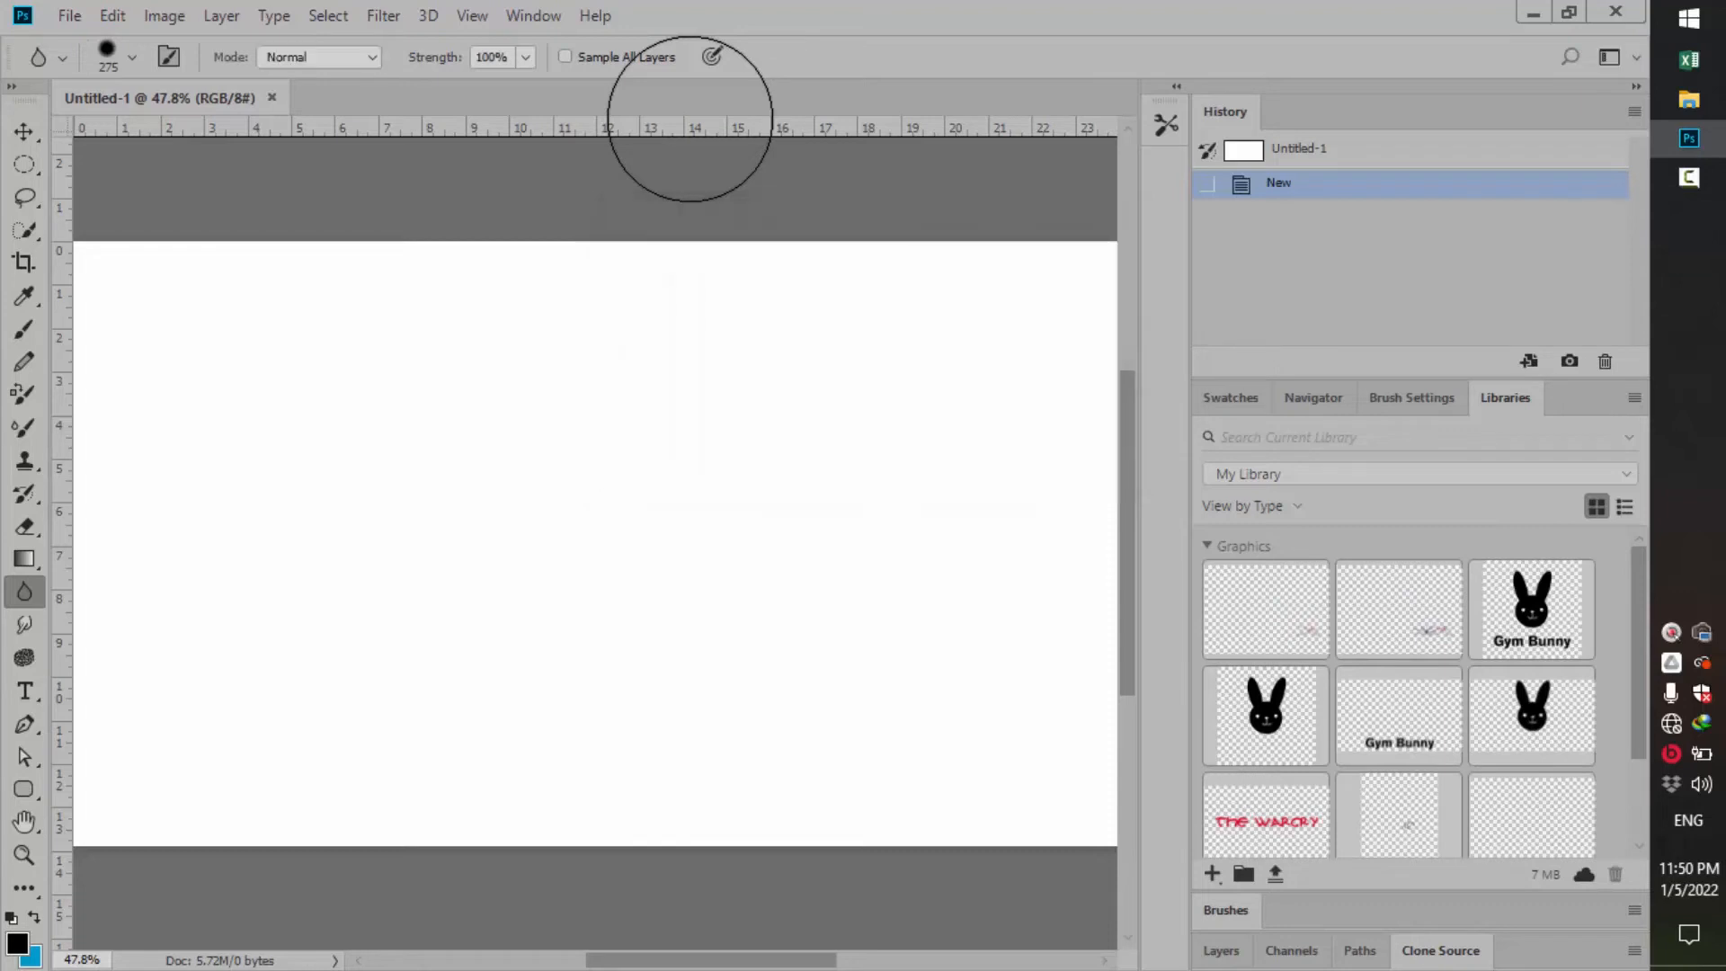
Step: Switch to the first saved custom workspace, listed above Latest Recording WorkSpace
left_click(533, 16)
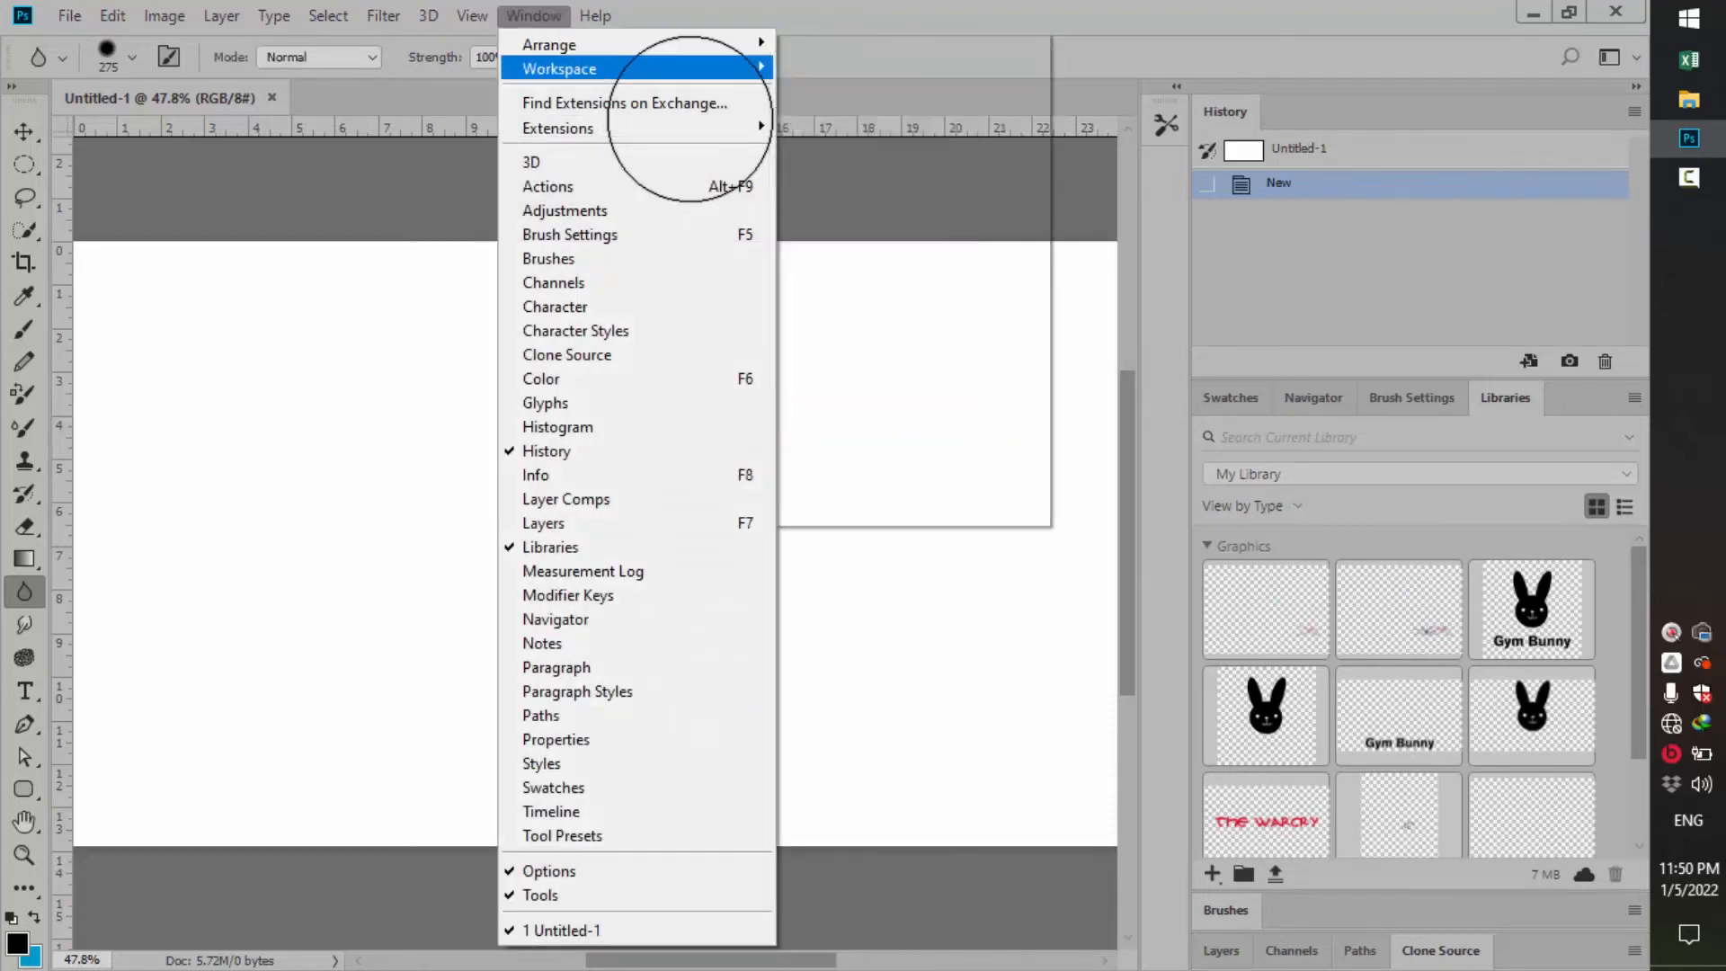
mouse_move(575, 69)
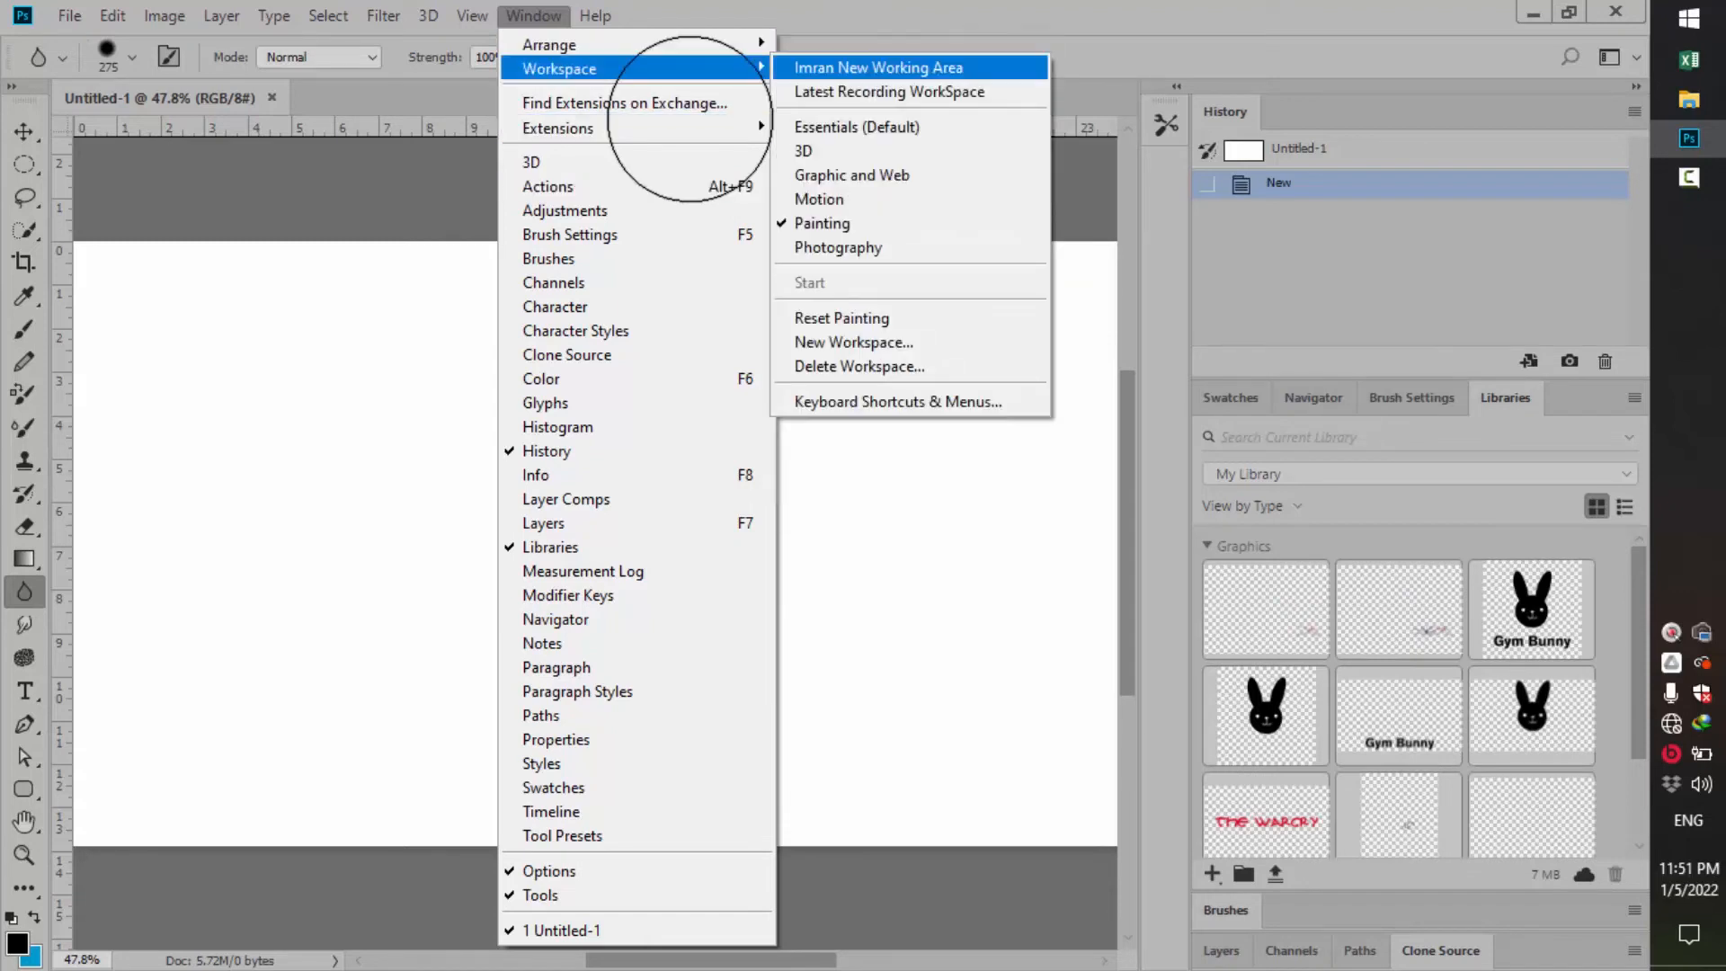
left_click(878, 68)
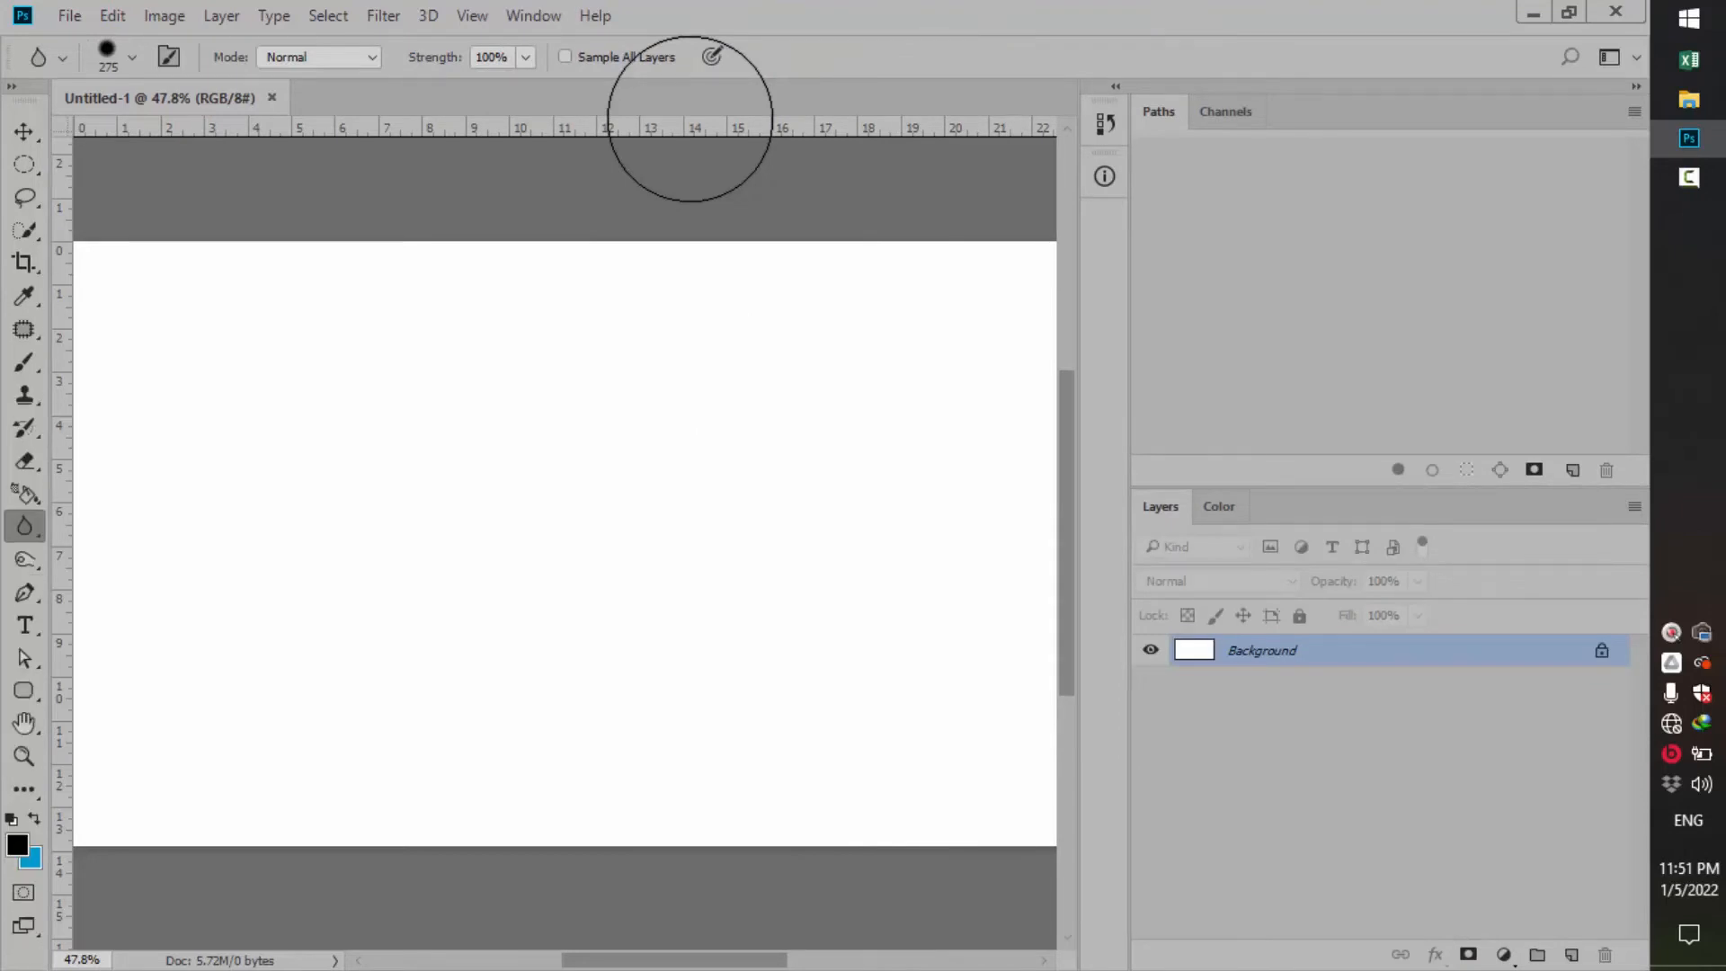
left_click(533, 16)
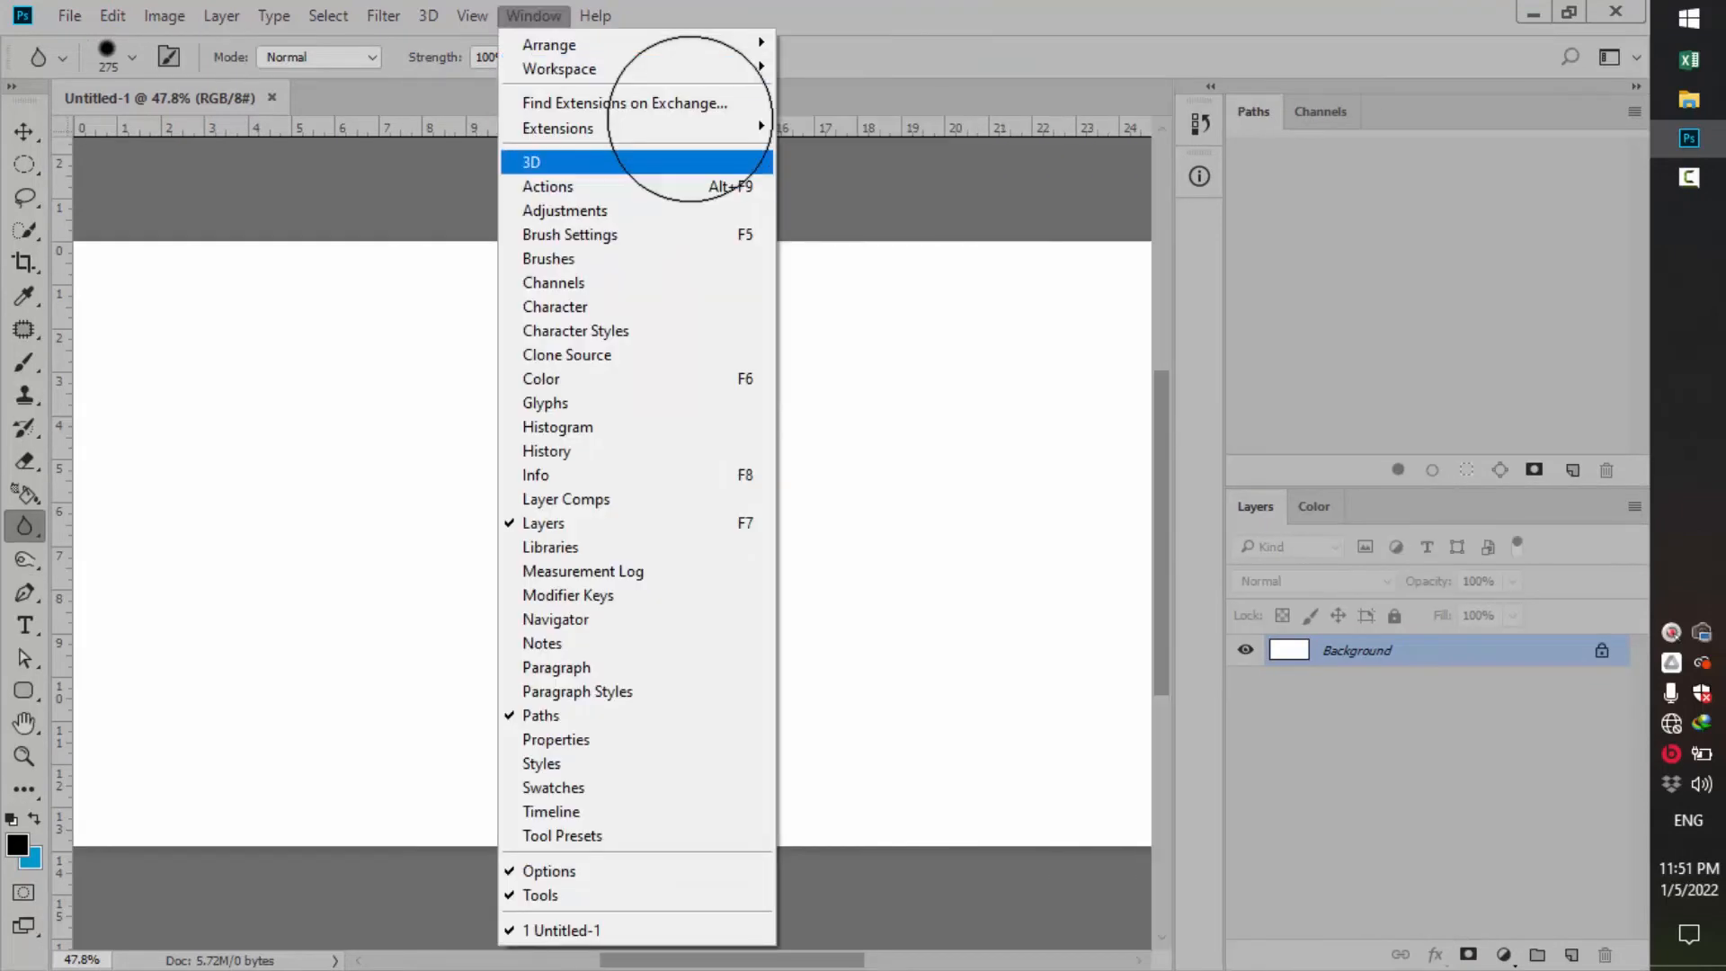
mouse_move(689, 68)
key("Escape")
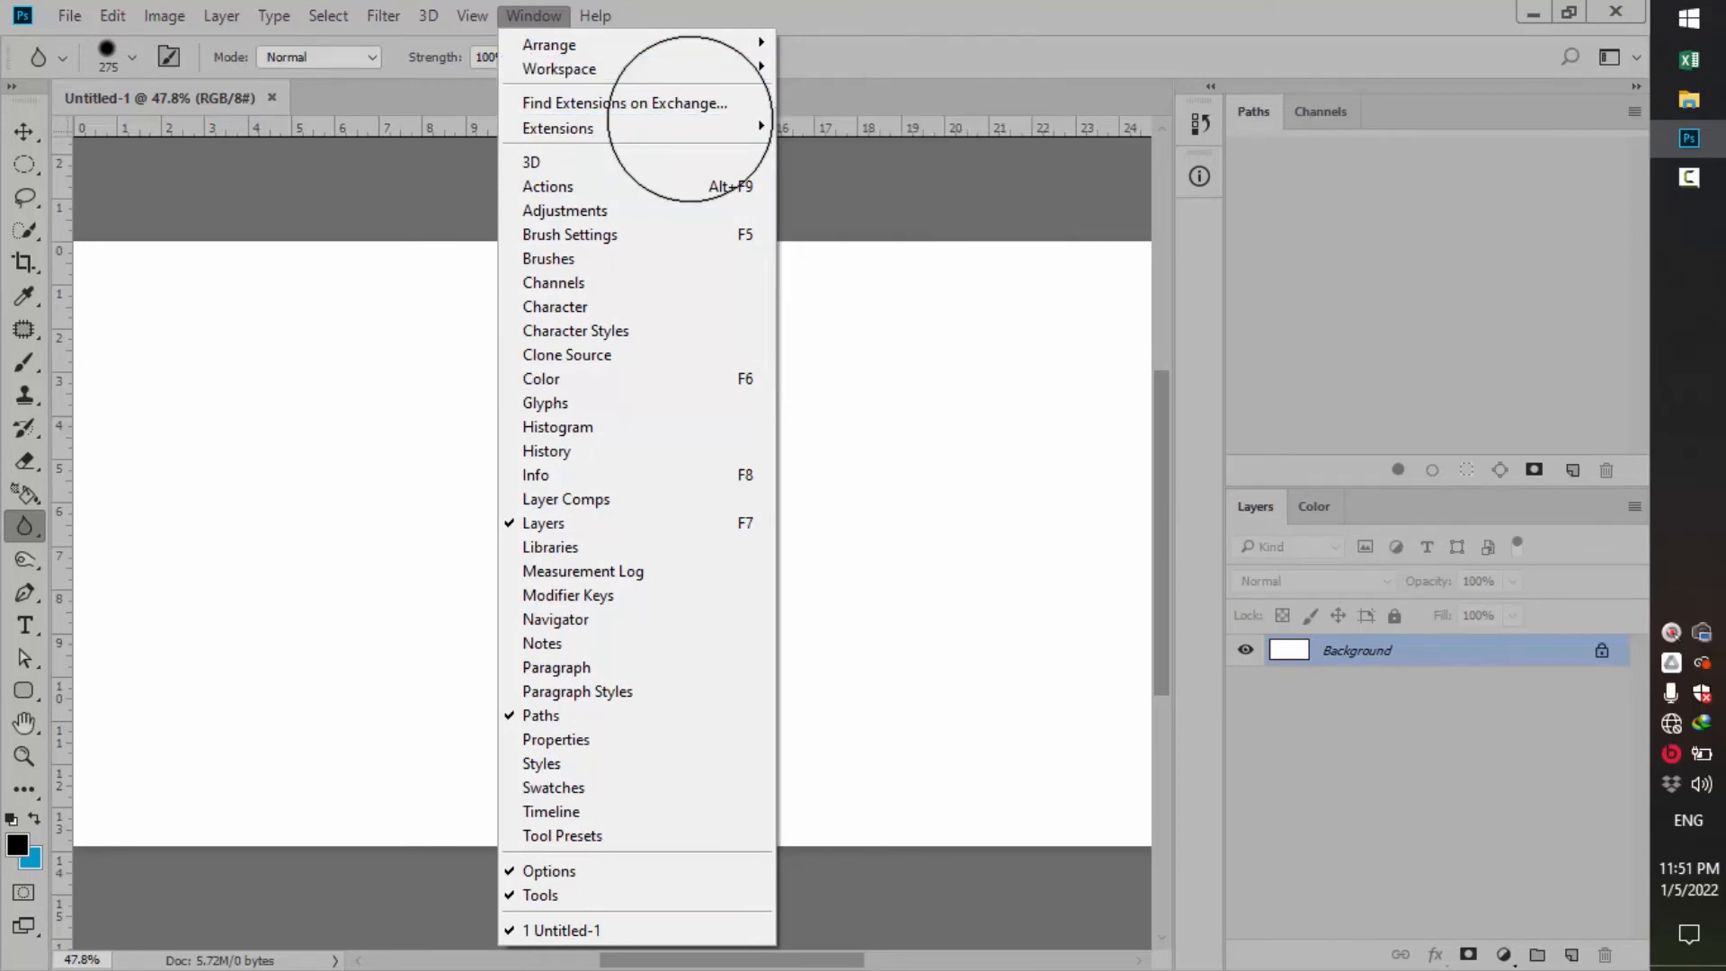
key("Escape")
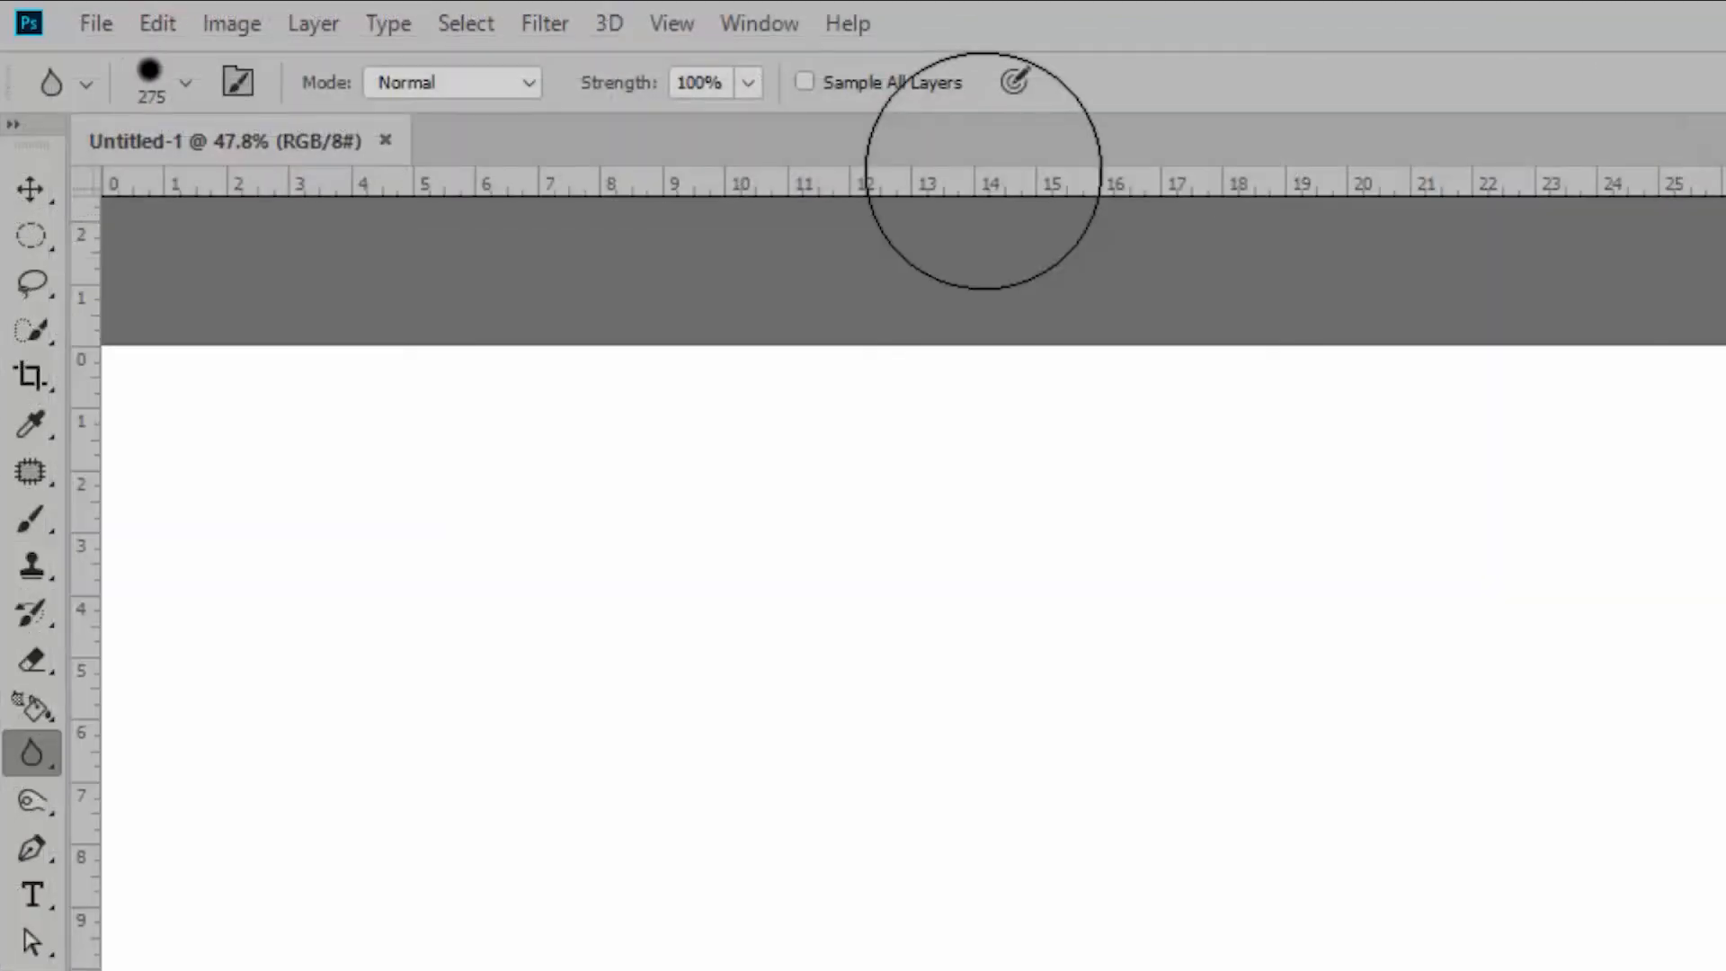
Step: Detach the document into a floating window, move it over the workspace, and dock it back as a tab
left_click_drag(983, 144, 1225, 260)
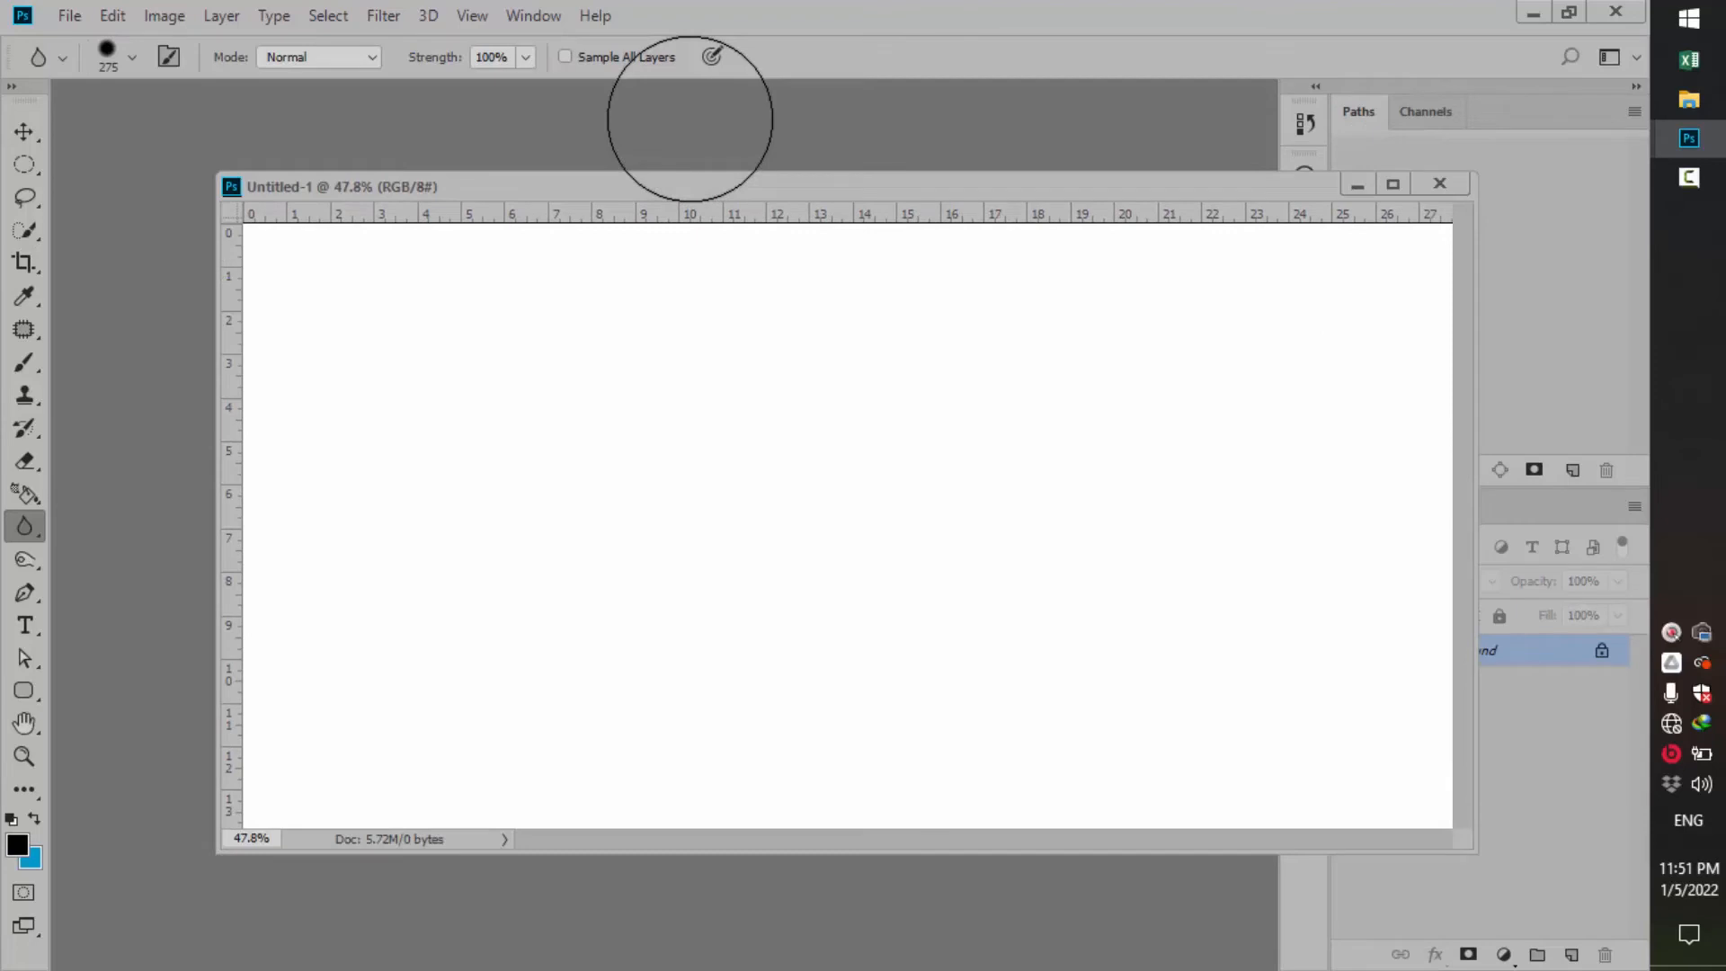
left_click_drag(822, 186, 726, 199)
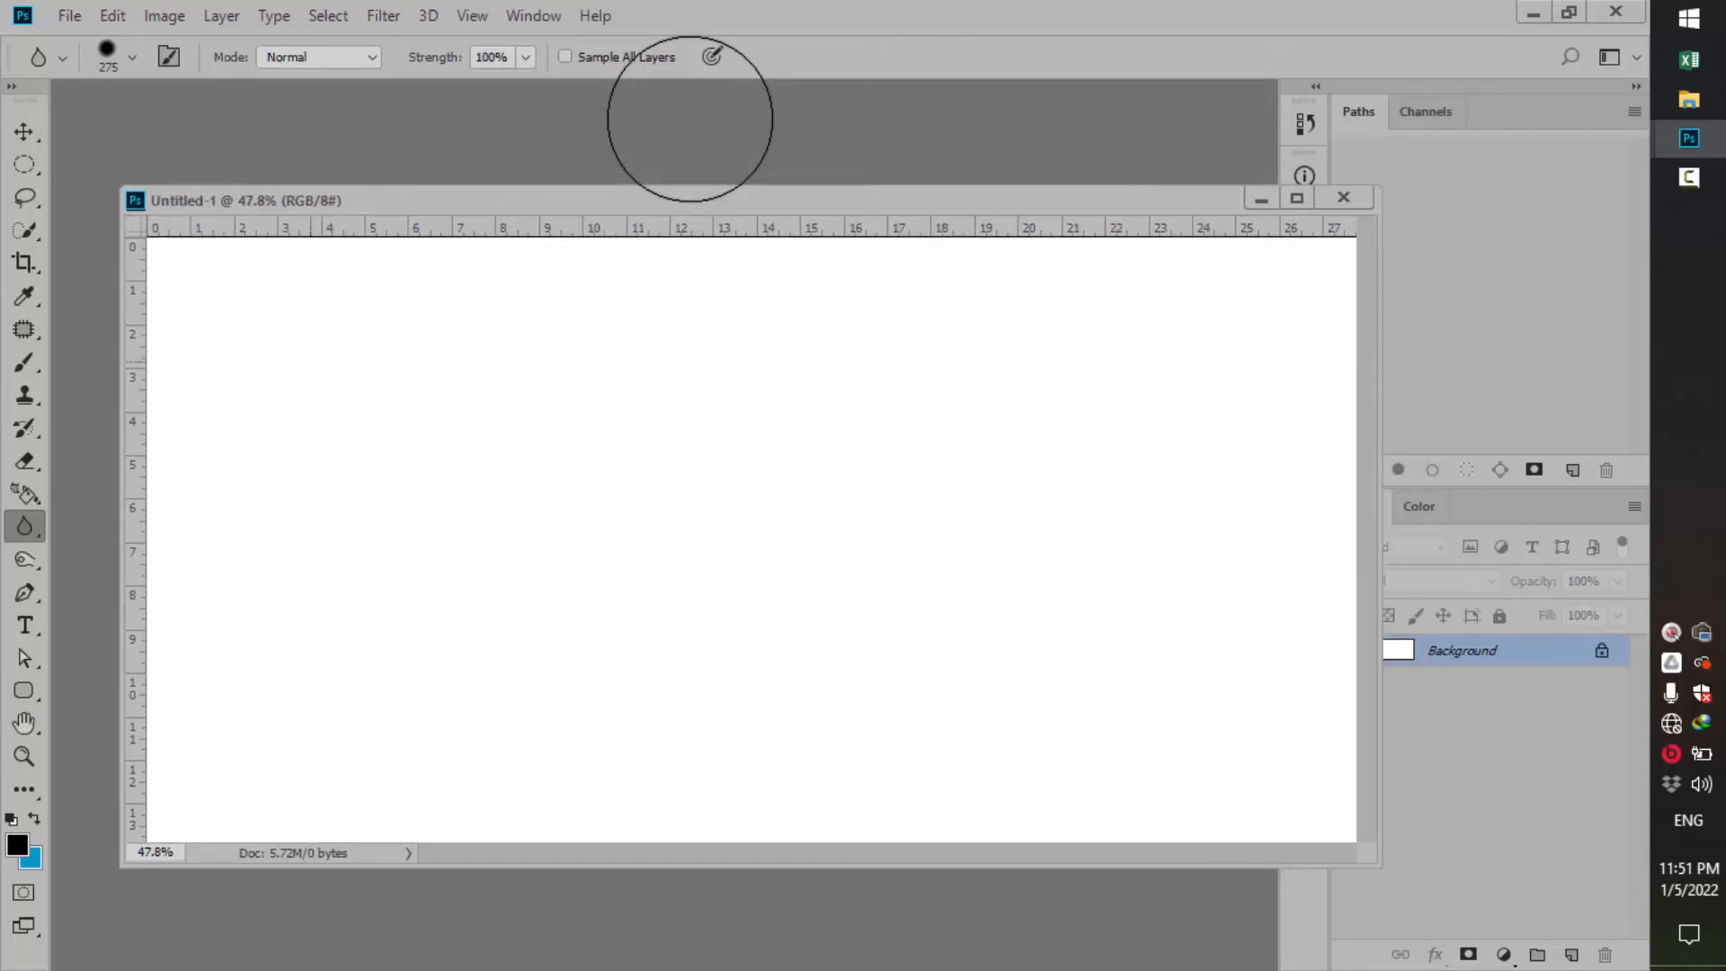
left_click_drag(315, 200, 303, 83)
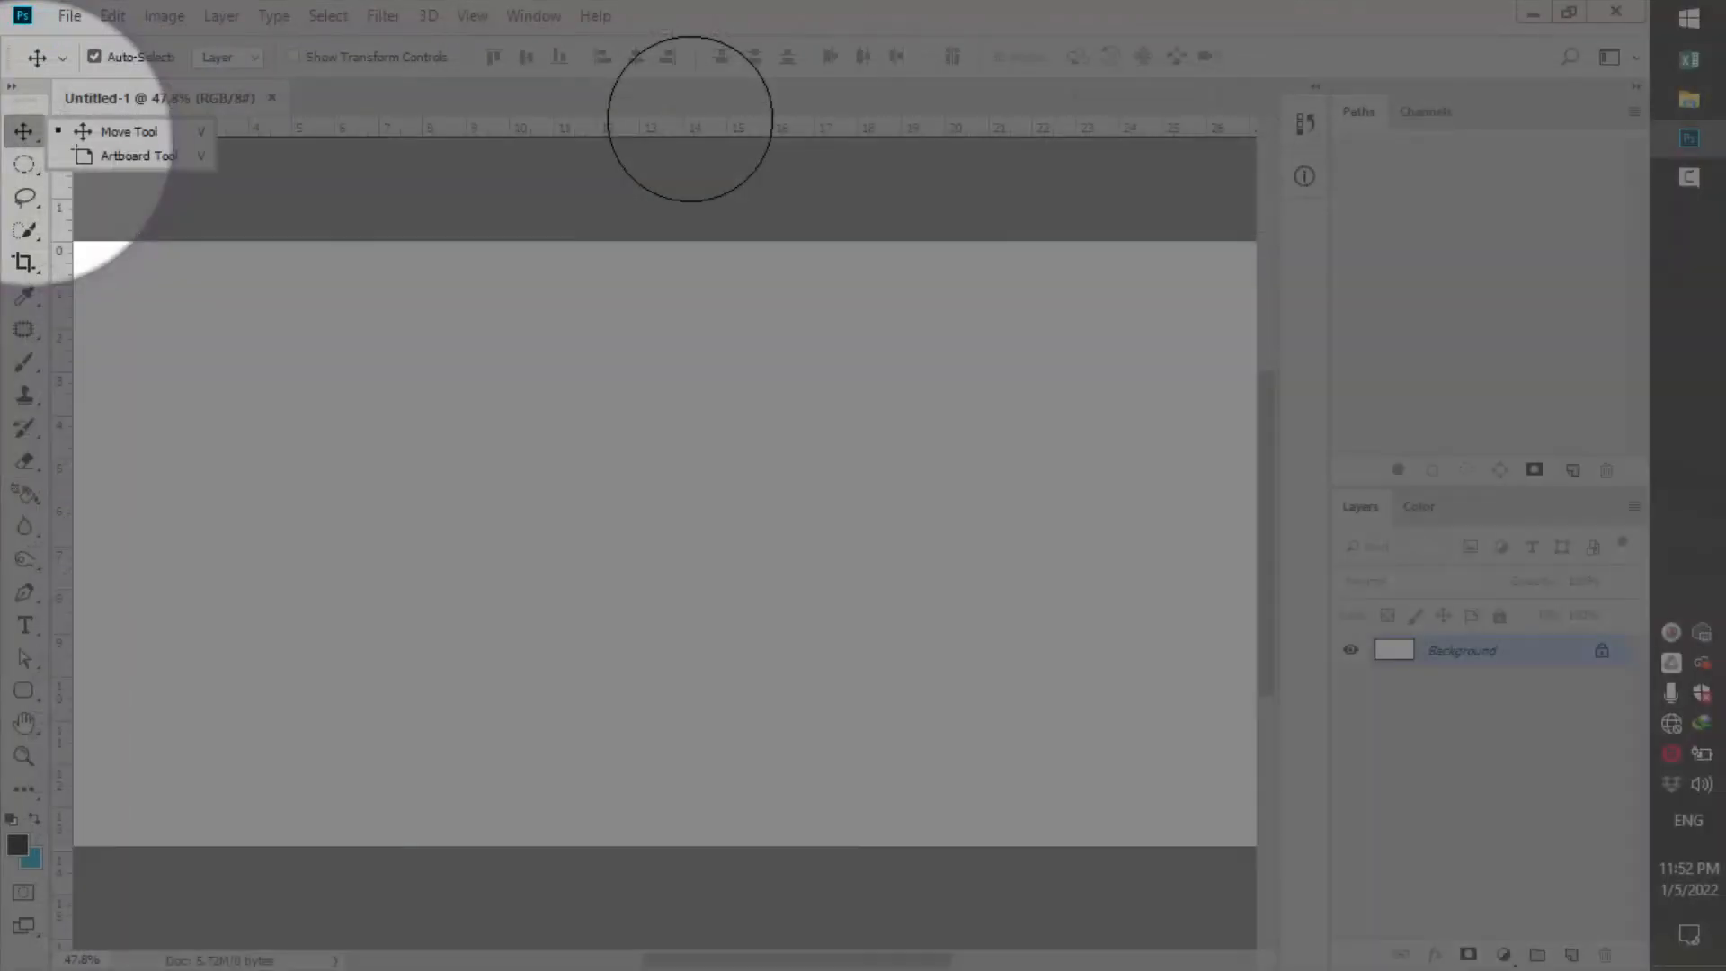
Step: Draw a black rectangle about 267 by 212 px in the upper-left area of the canvas with the Rectangle Tool
left_click(128, 132)
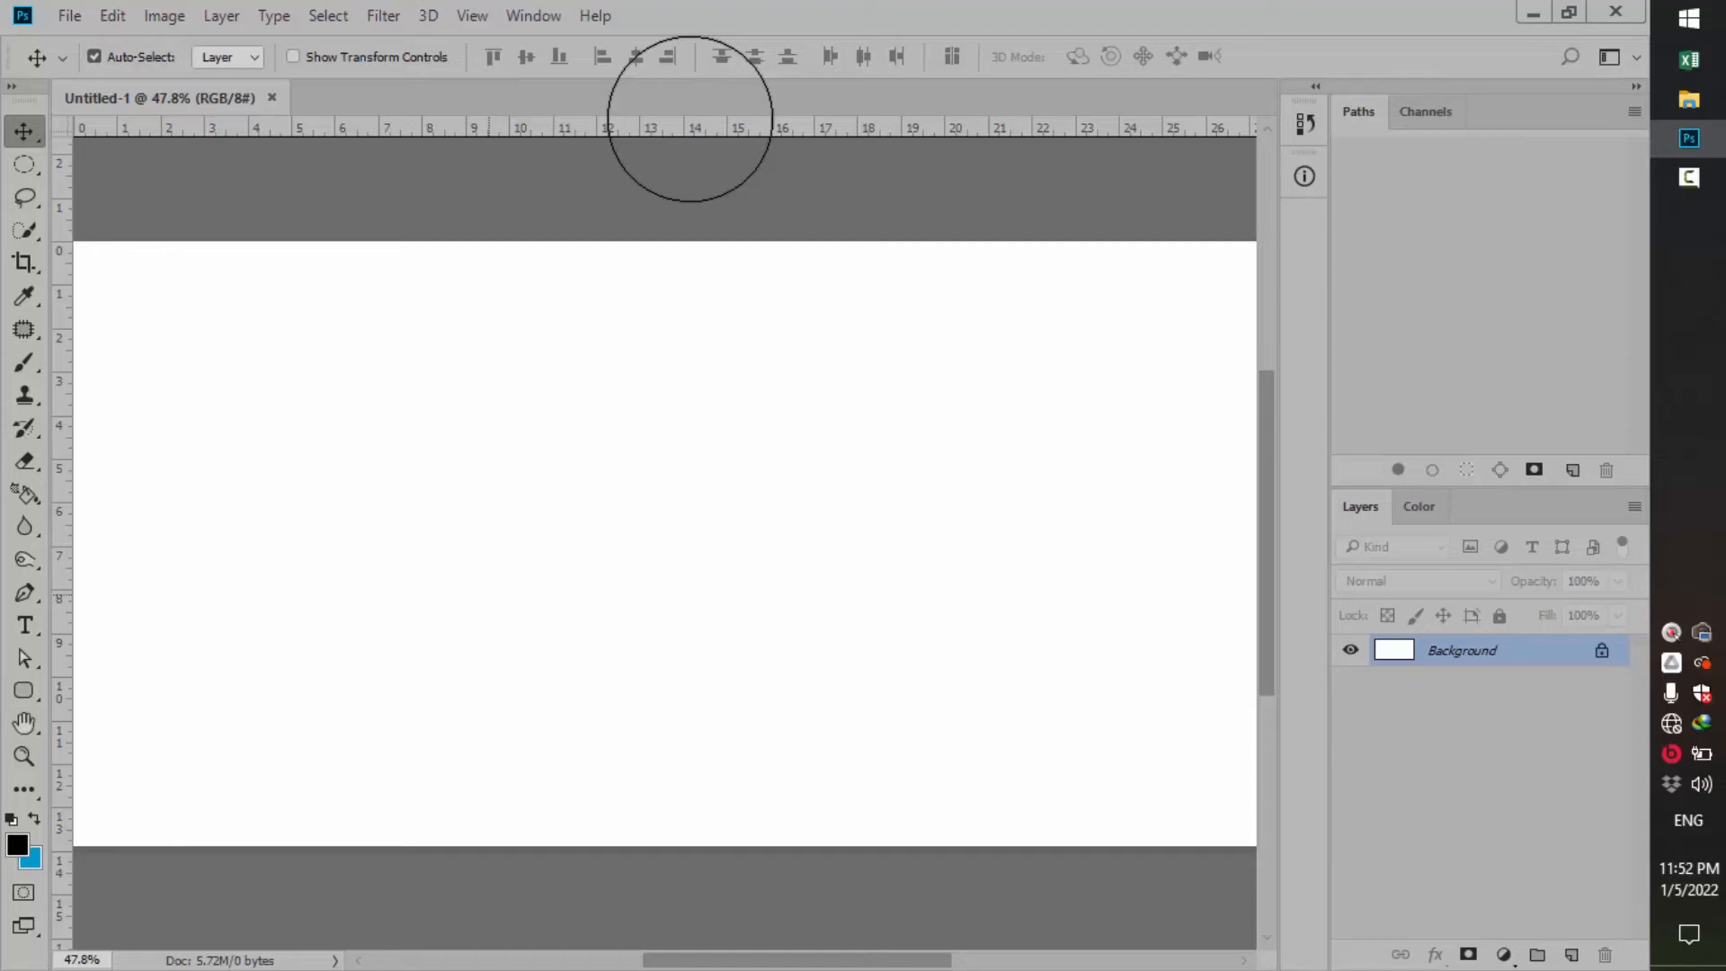
key("u")
right_click(24, 691)
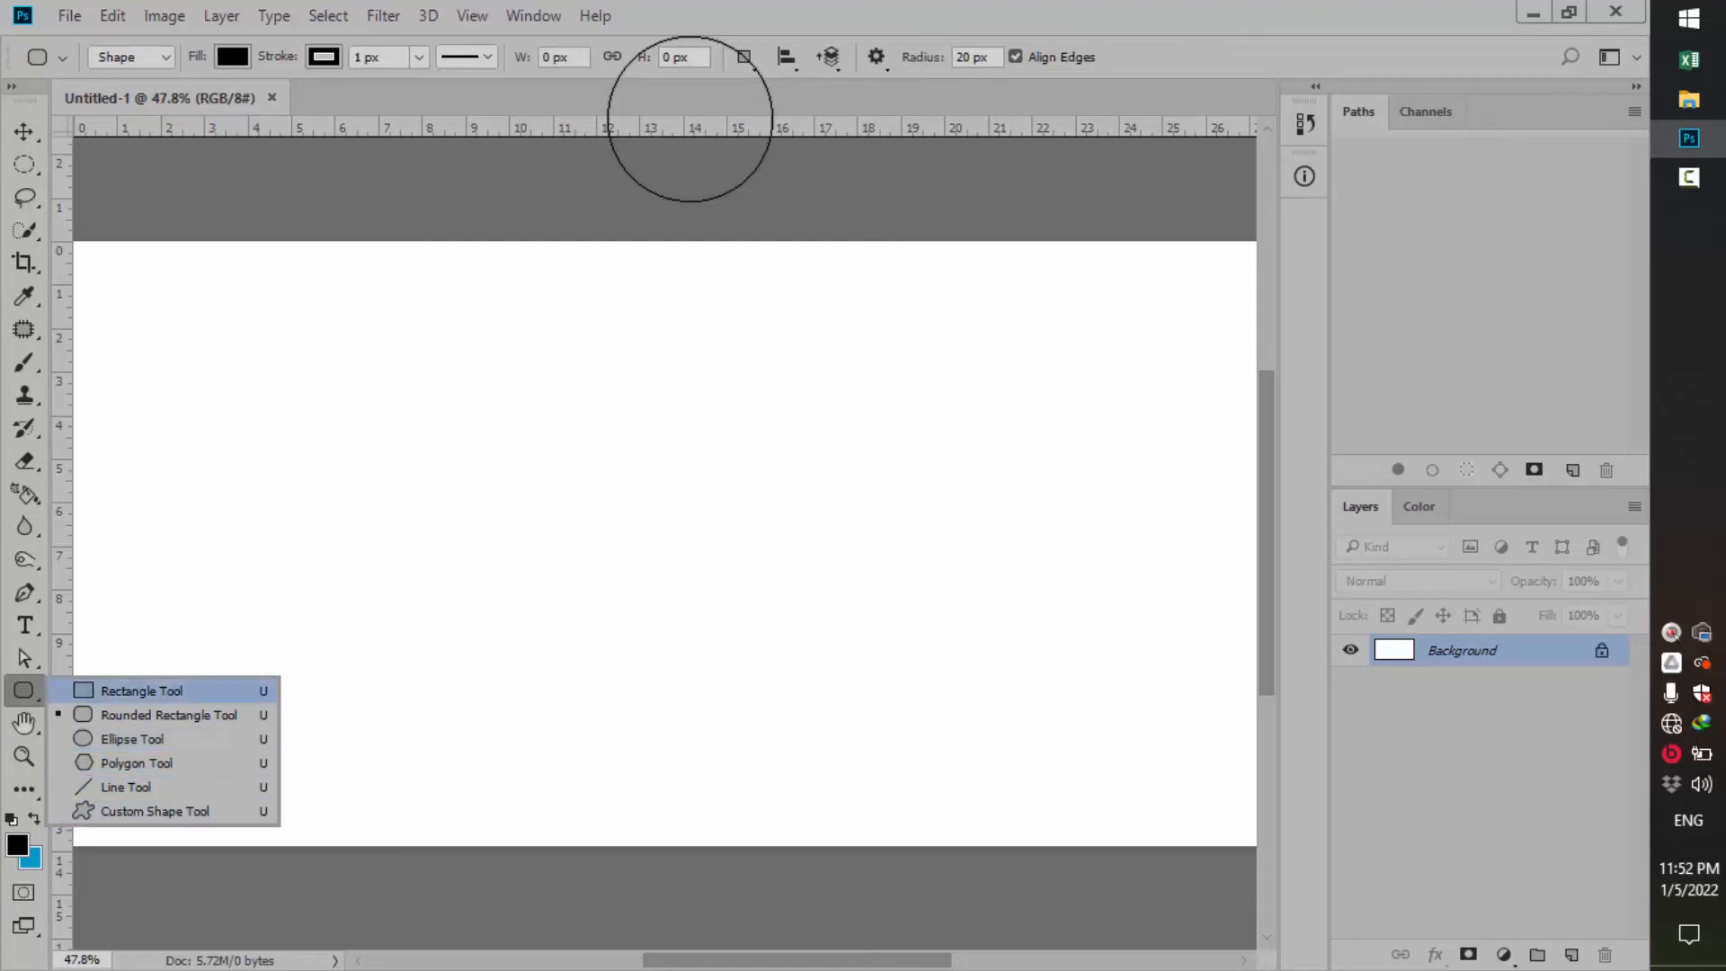
left_click(142, 690)
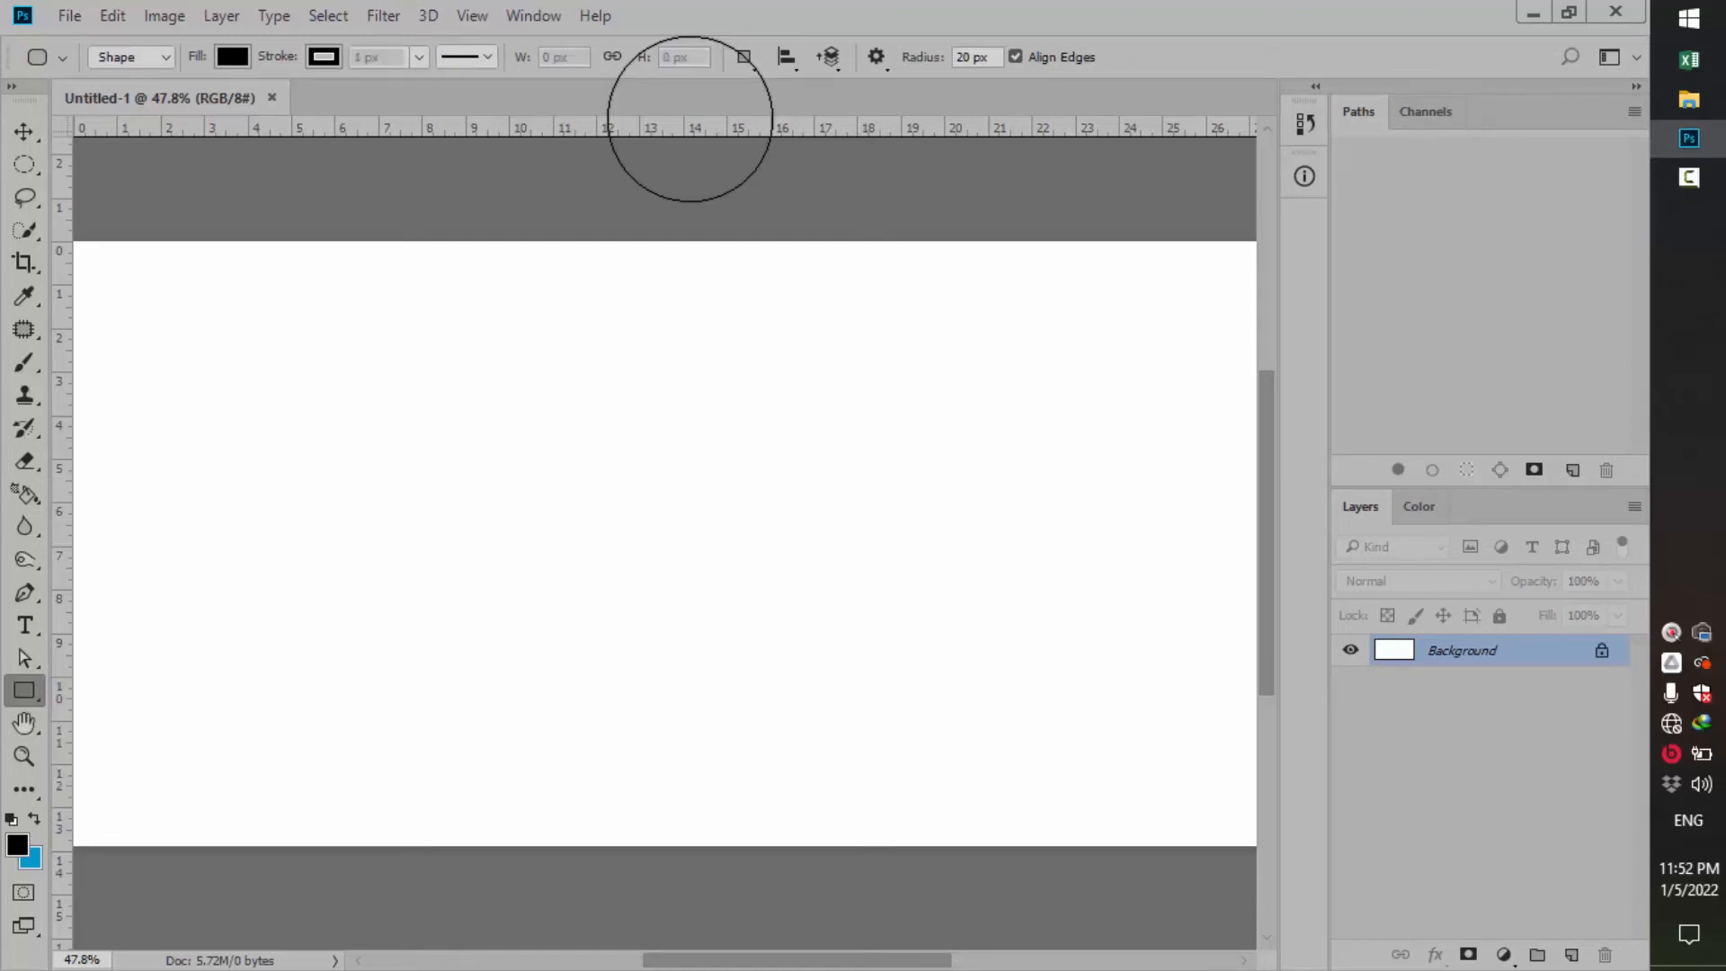
left_click_drag(174, 340, 336, 467)
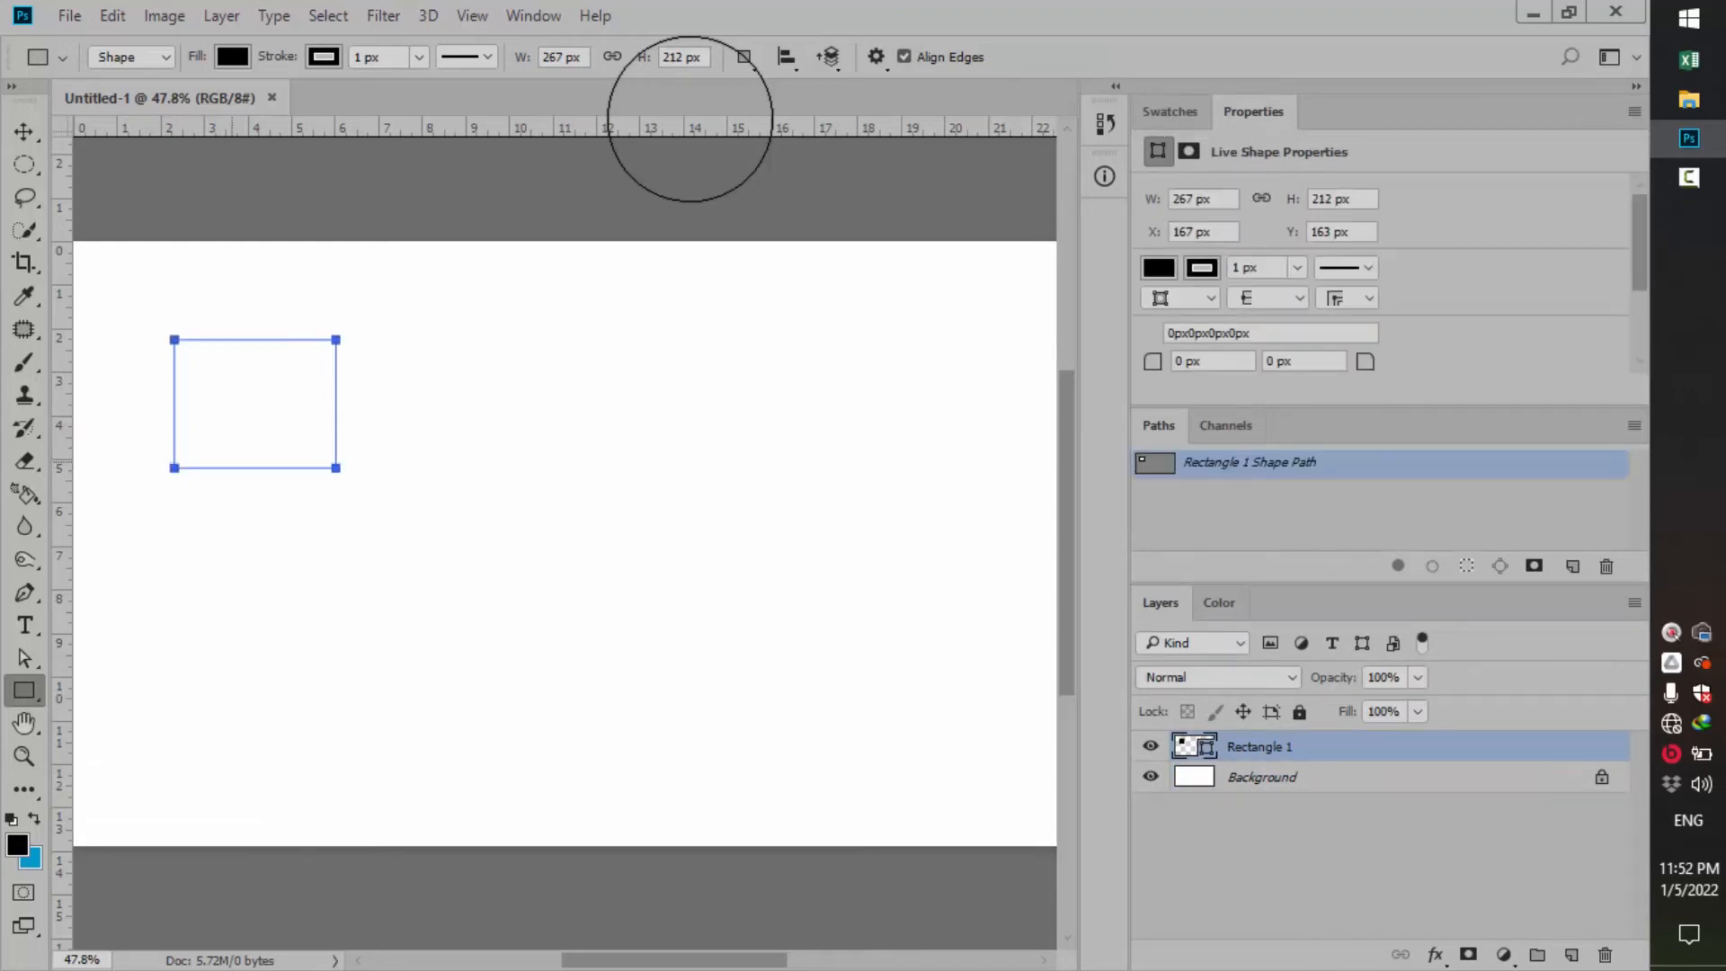
Step: Add a rounded rectangle with 20 px corners, an ellipse and a five-sided polygon around the rectangle
right_click(24, 690)
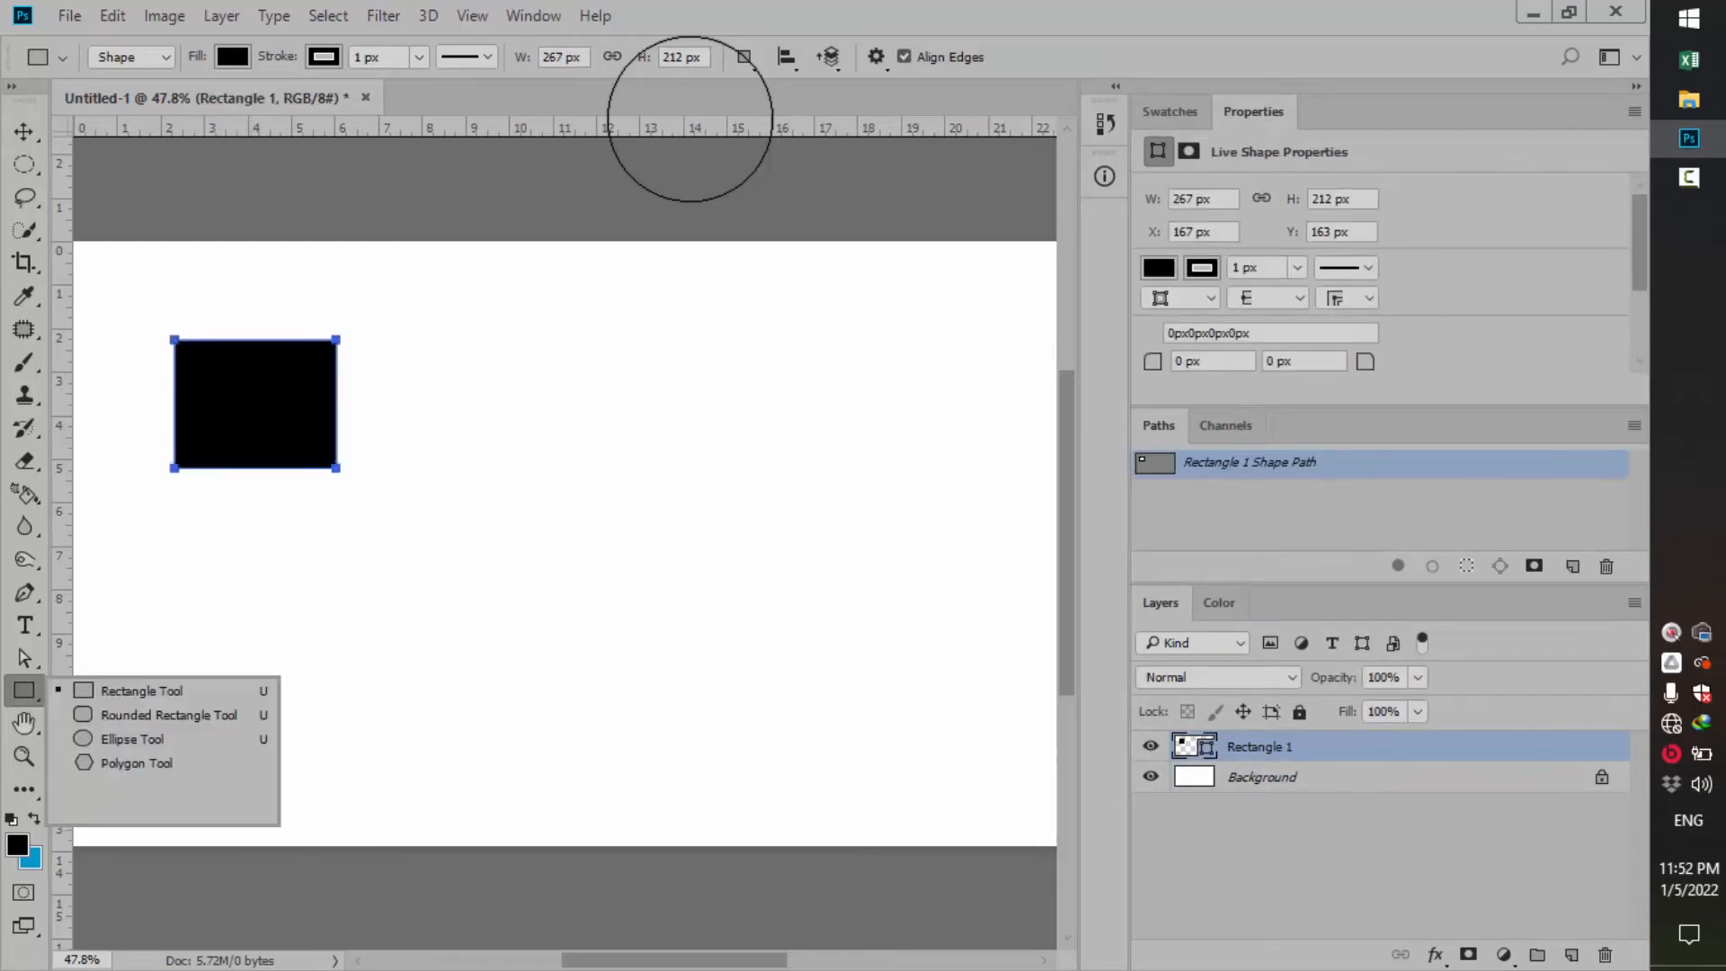
left_click(141, 714)
left_click_drag(383, 335, 567, 482)
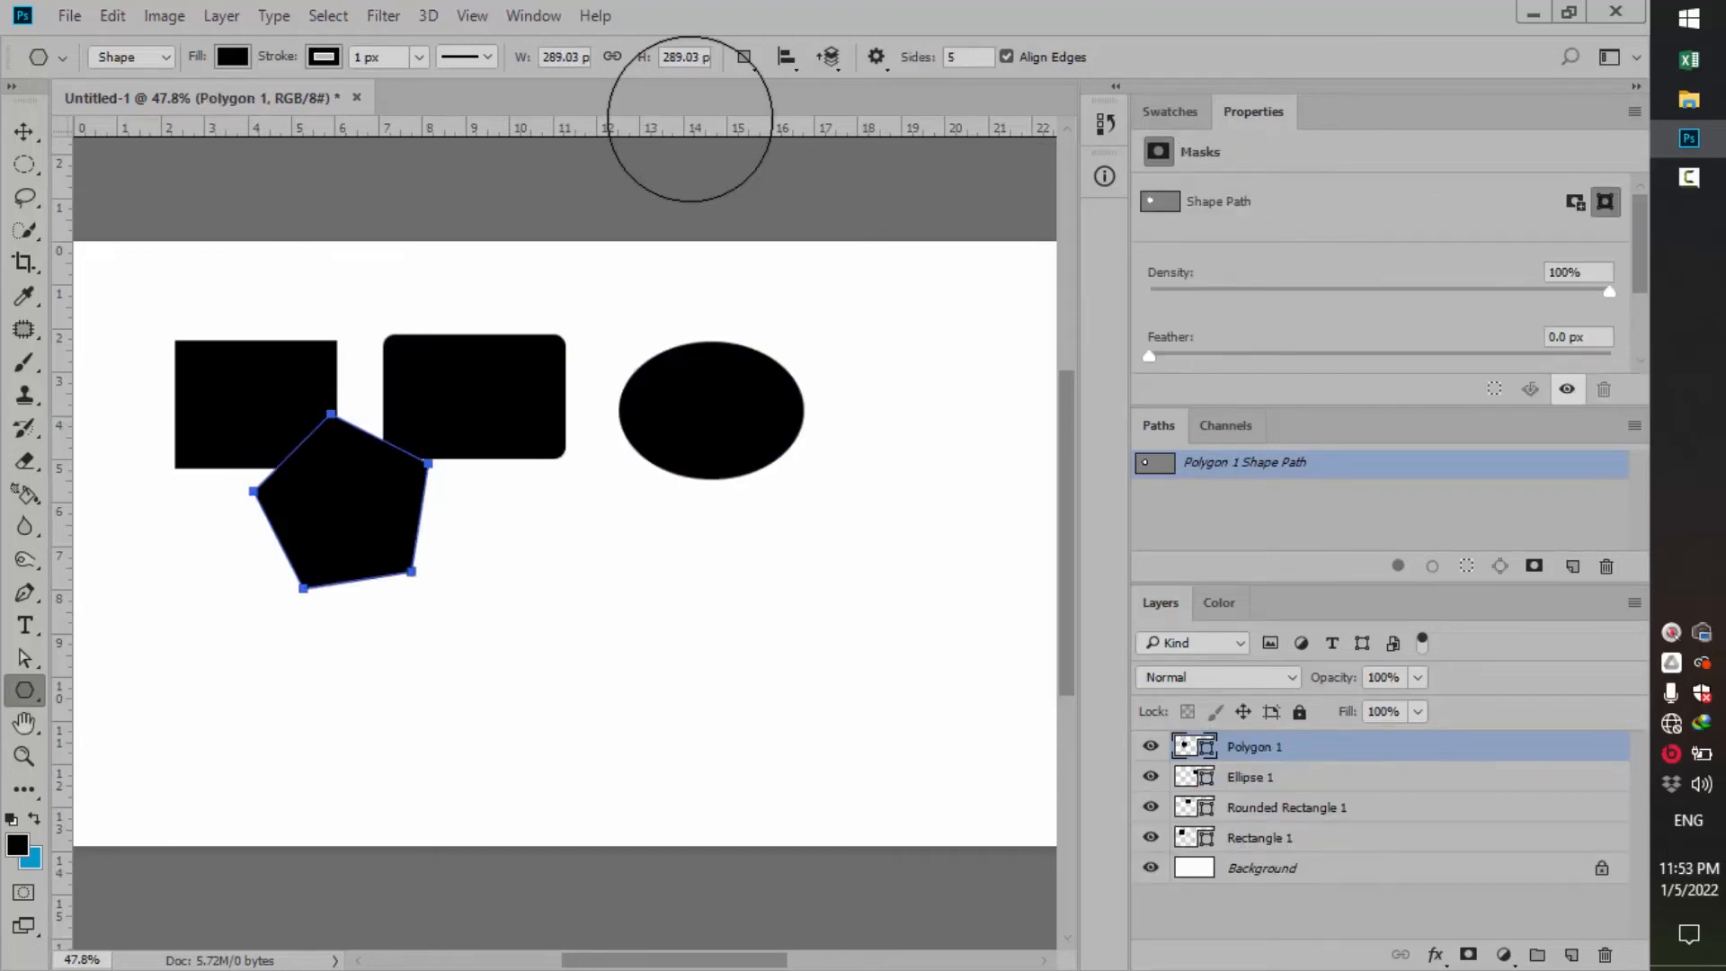
Step: Spread the ellipse, rounded rectangle, rectangle and pentagon apart on the canvas with the Move Tool
key("v")
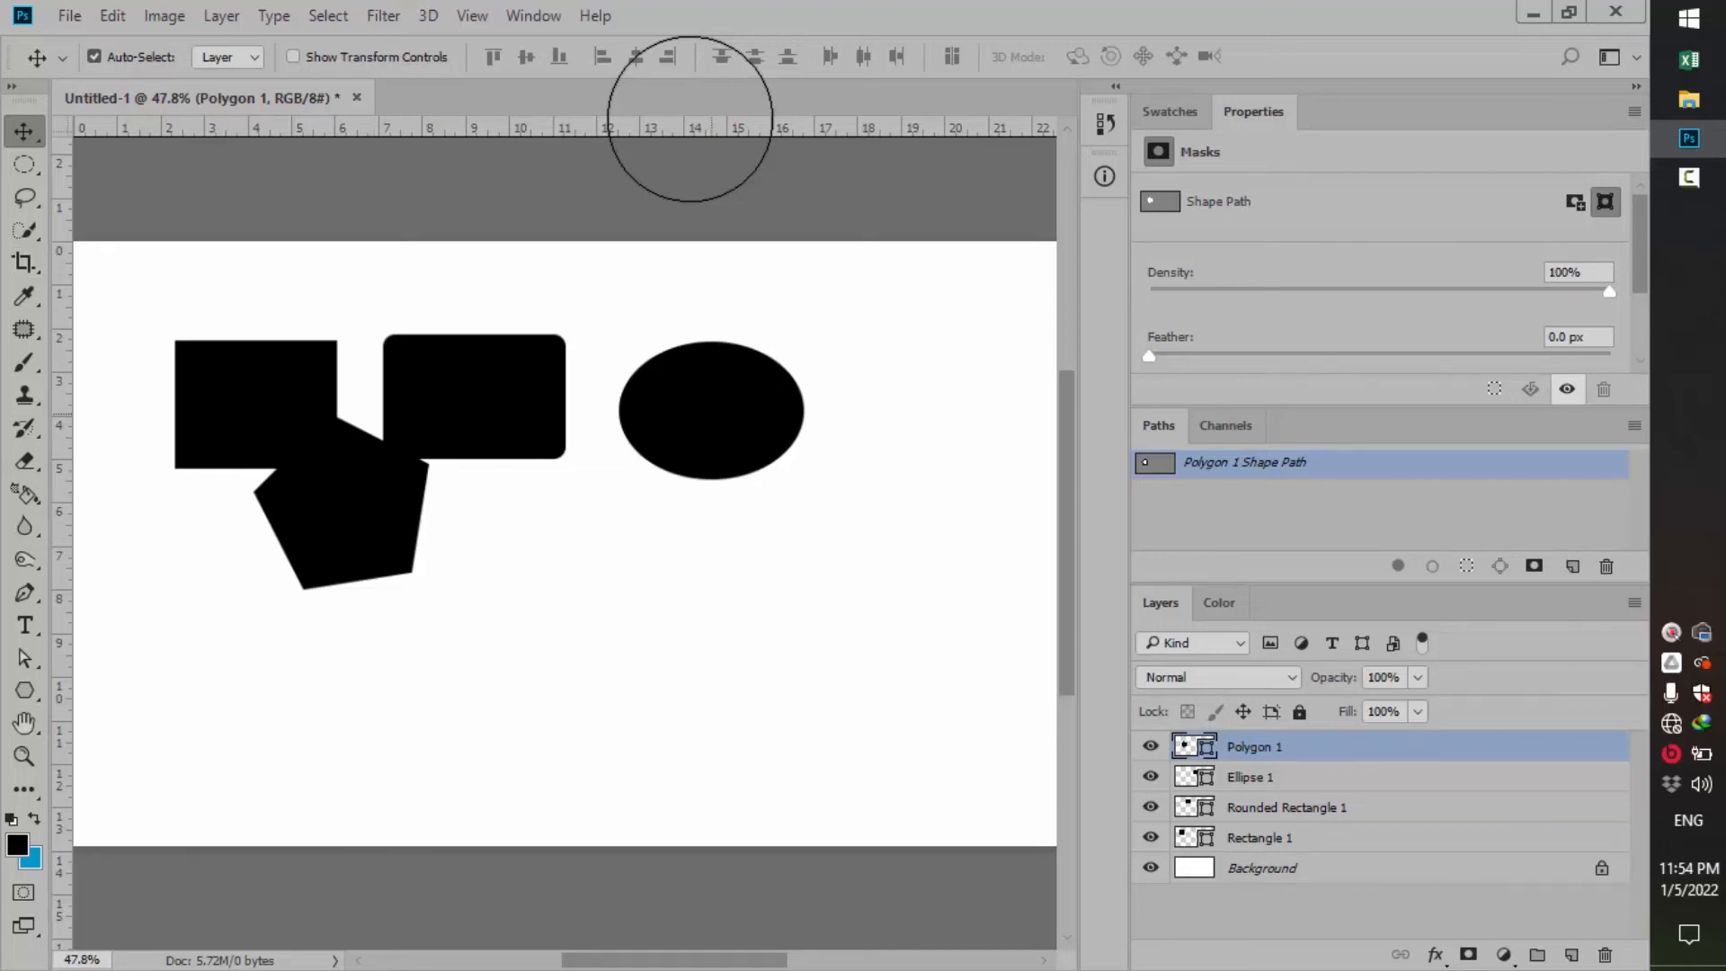
left_click_drag(715, 390, 810, 372)
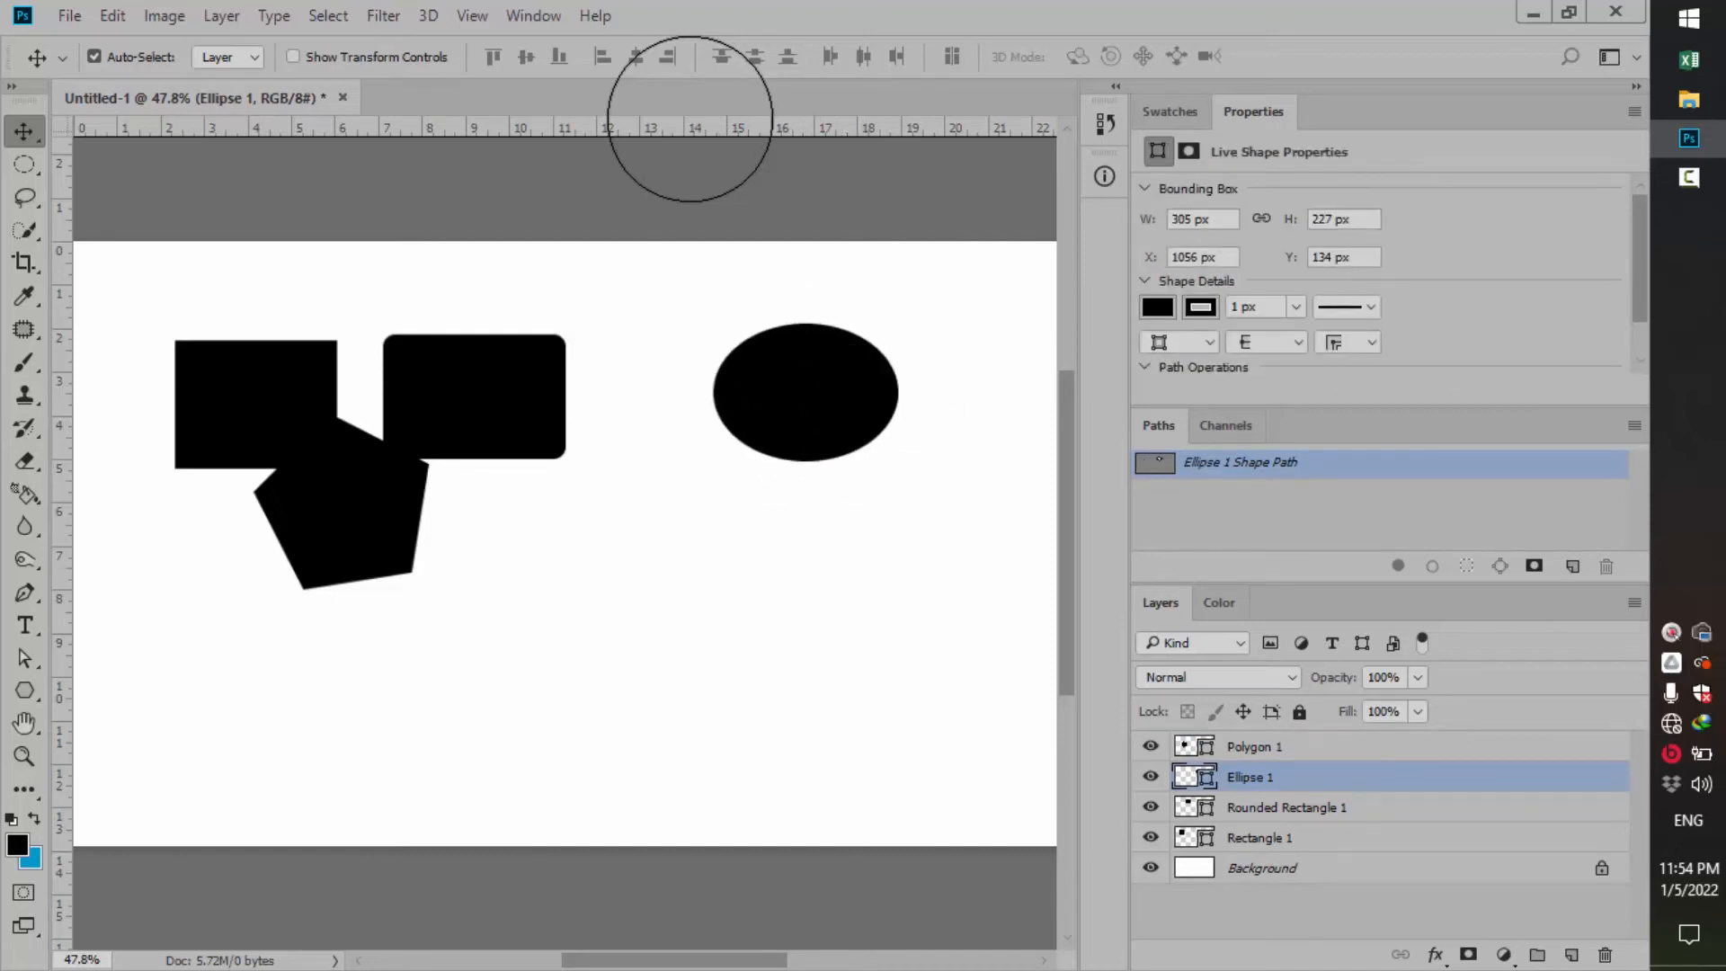
left_click_drag(533, 339, 766, 517)
left_click_drag(284, 345, 209, 282)
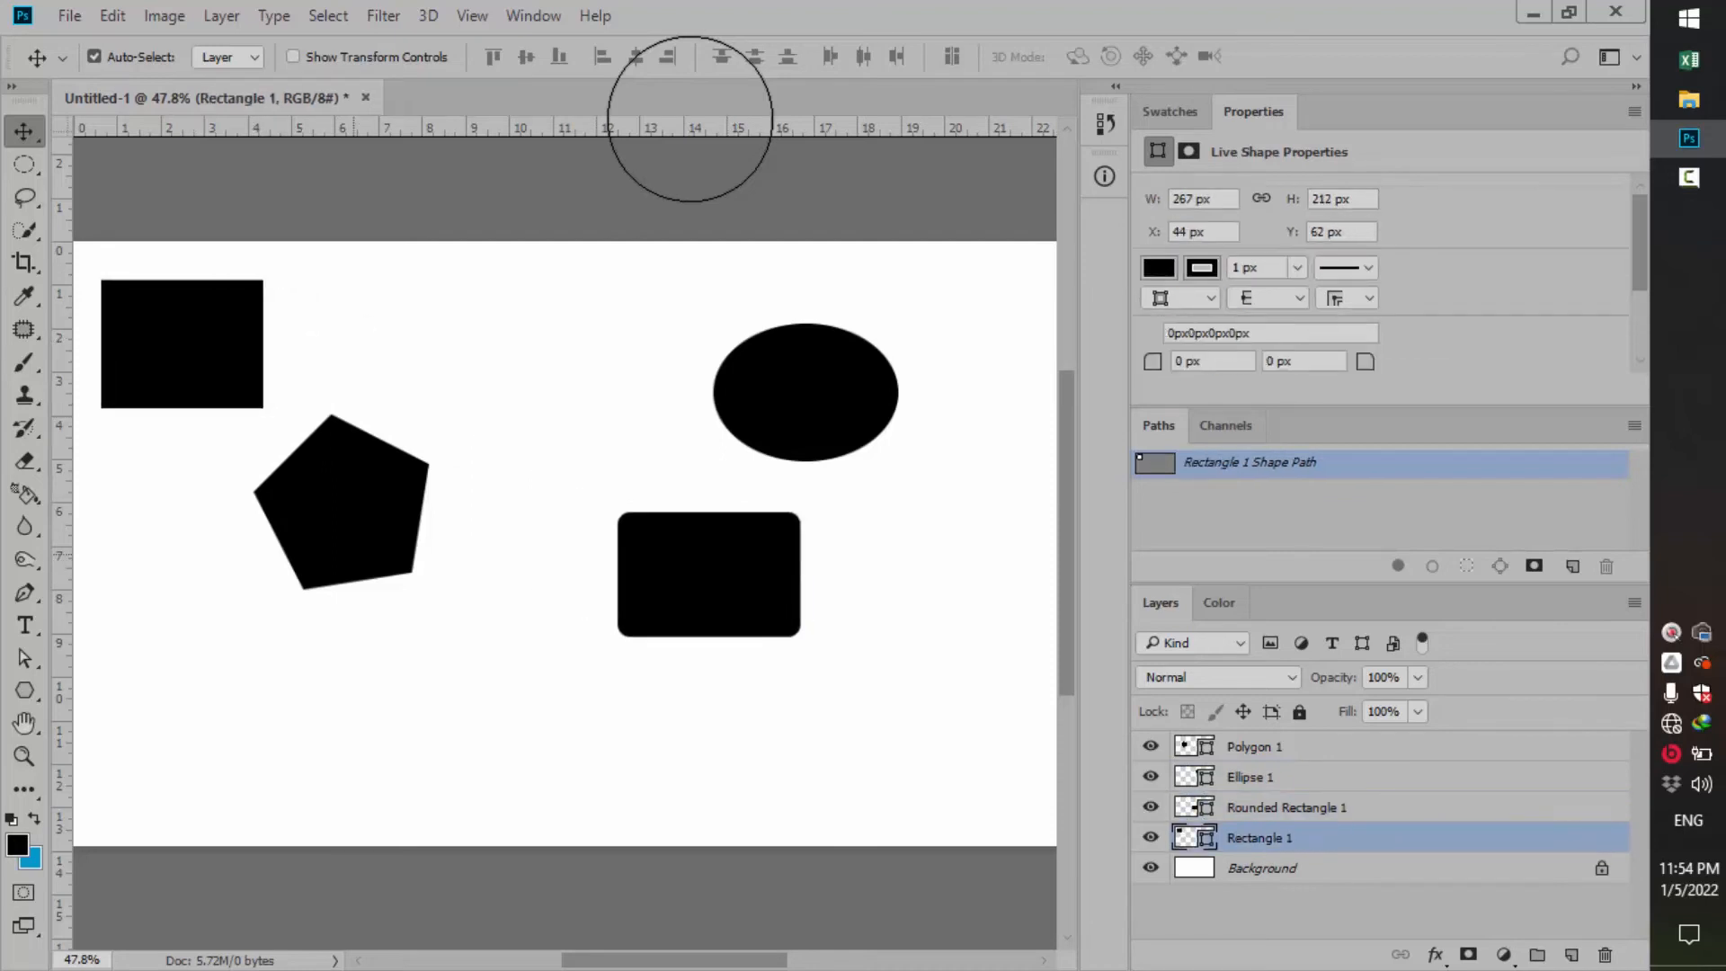
left_click_drag(341, 504, 264, 583)
Step: Reposition the rectangle at the canvas's upper left, the pentagon below it, the rounded rectangle centrally and the ellipse at the lower right
left_click_drag(257, 314, 418, 339)
left_click_drag(270, 576, 411, 618)
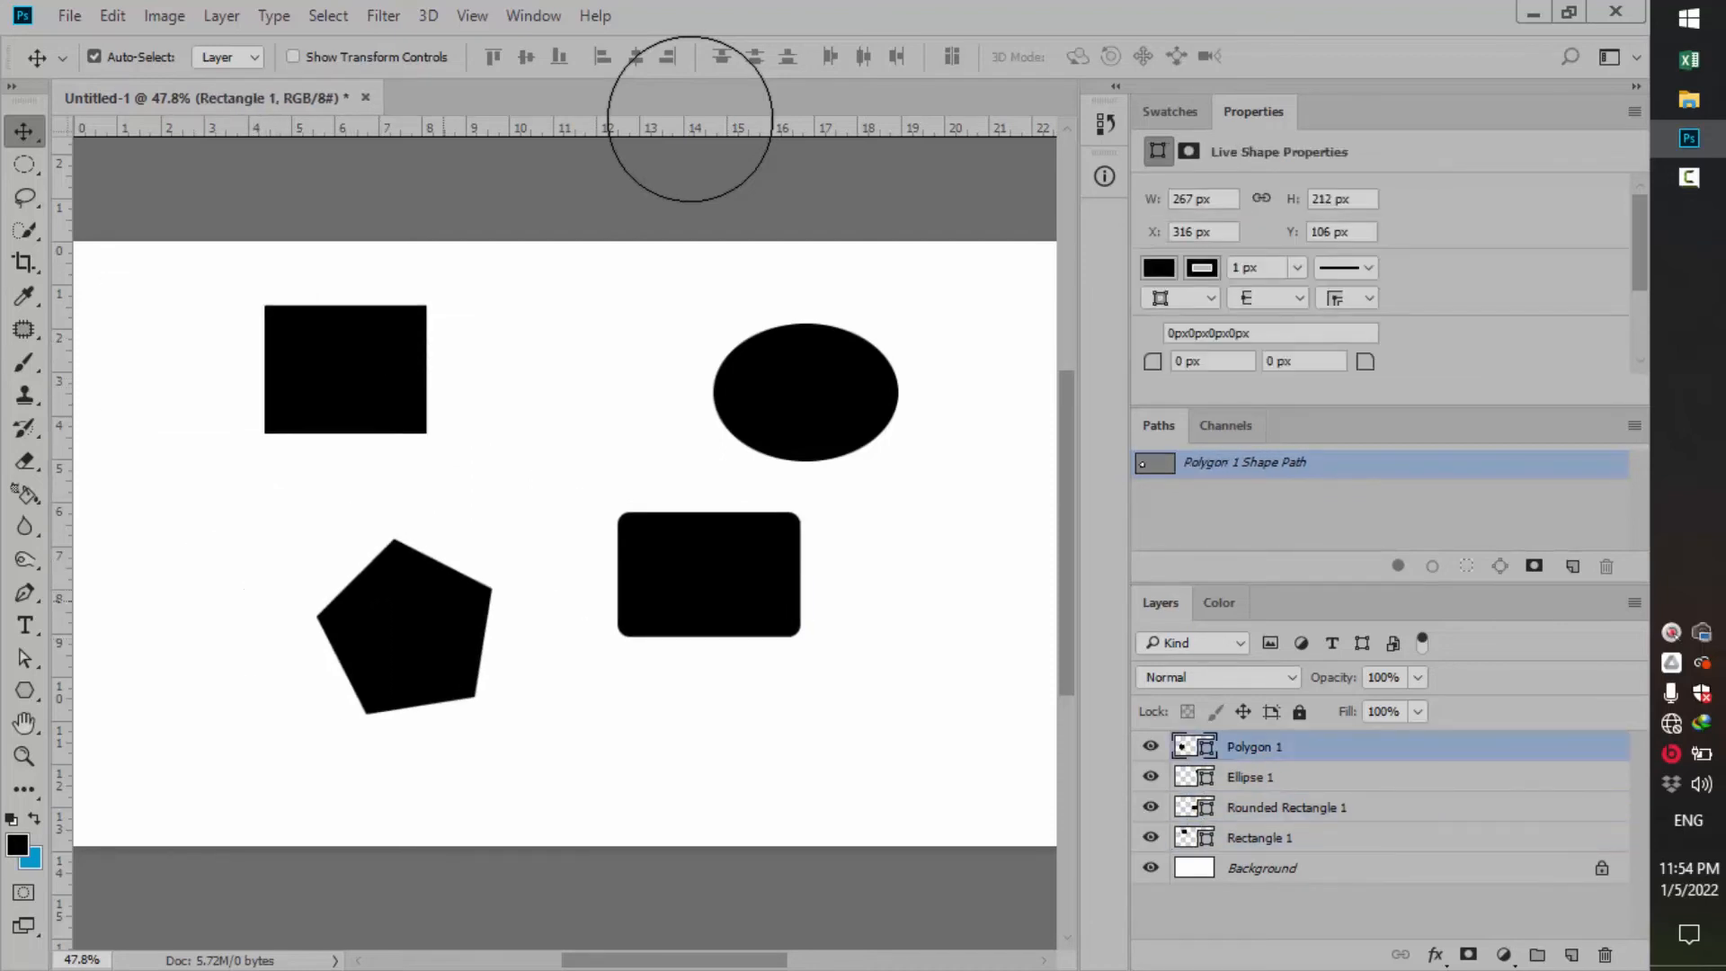
left_click_drag(784, 524, 676, 436)
left_click_drag(854, 338, 838, 592)
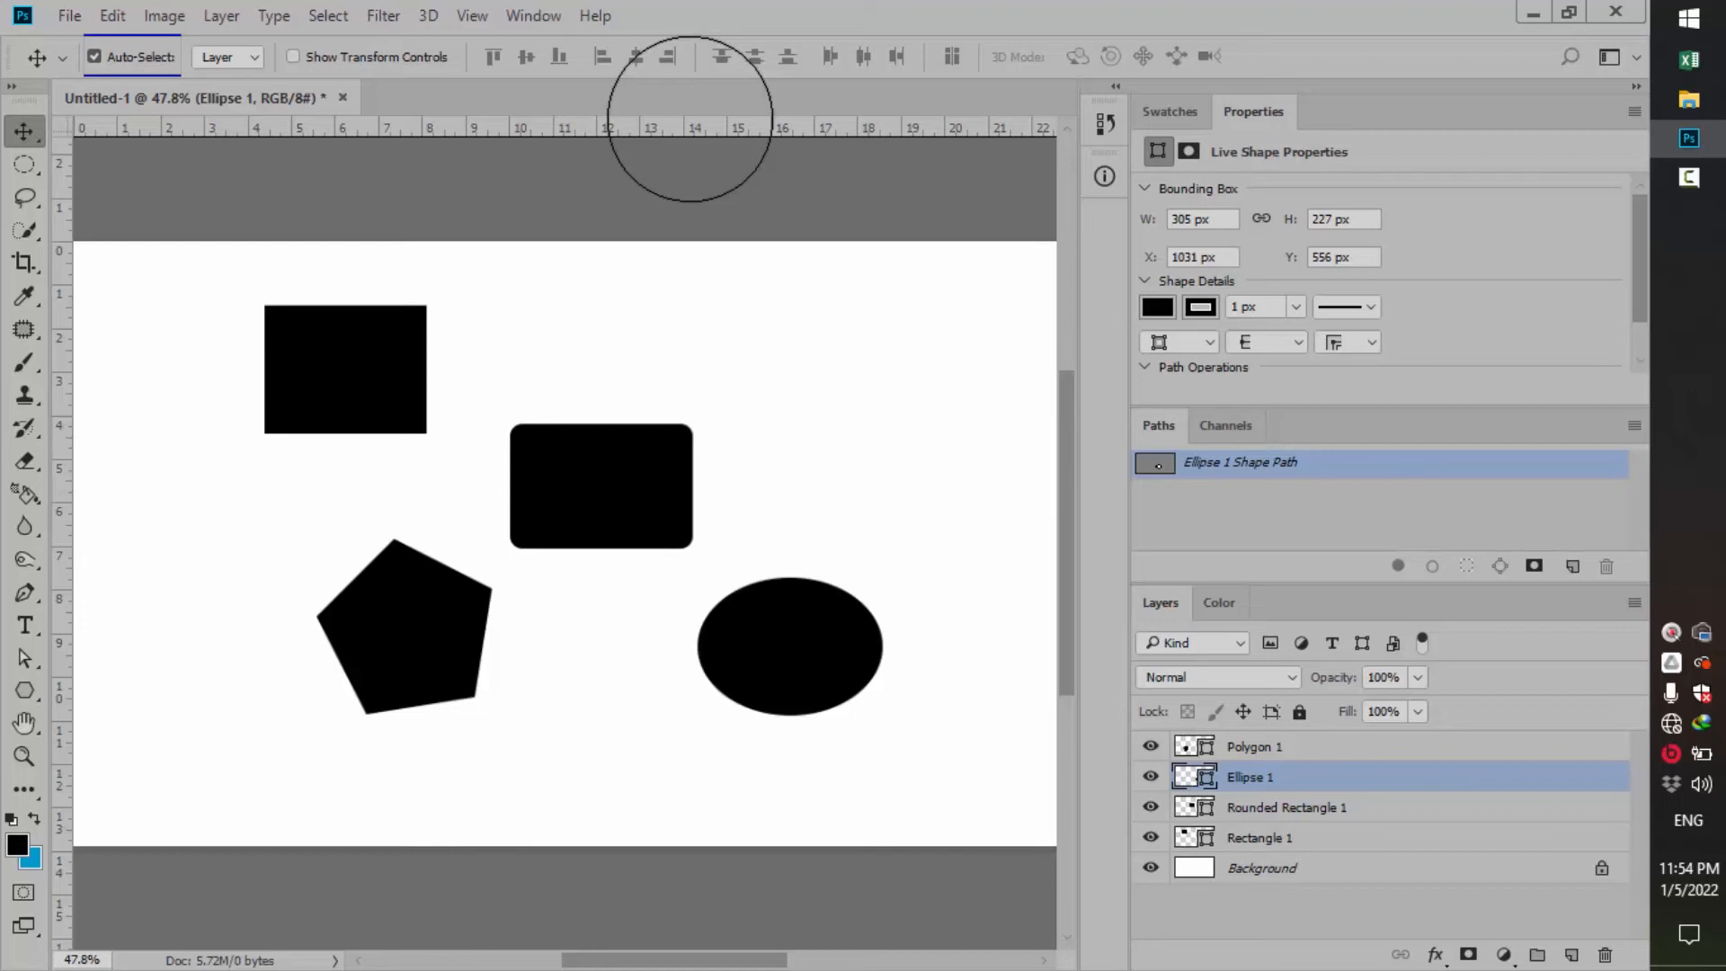
Step: Turn off Auto-Select and move the shapes by active layer: the ellipse first, and the rectangle after selecting the Rectangle 1 layer
left_click(95, 57)
mouse_move(330, 274)
left_mouse_down()
mouse_move(311, 287)
mouse_move(359, 270)
mouse_move(306, 247)
mouse_move(333, 295)
mouse_move(357, 292)
left_mouse_up()
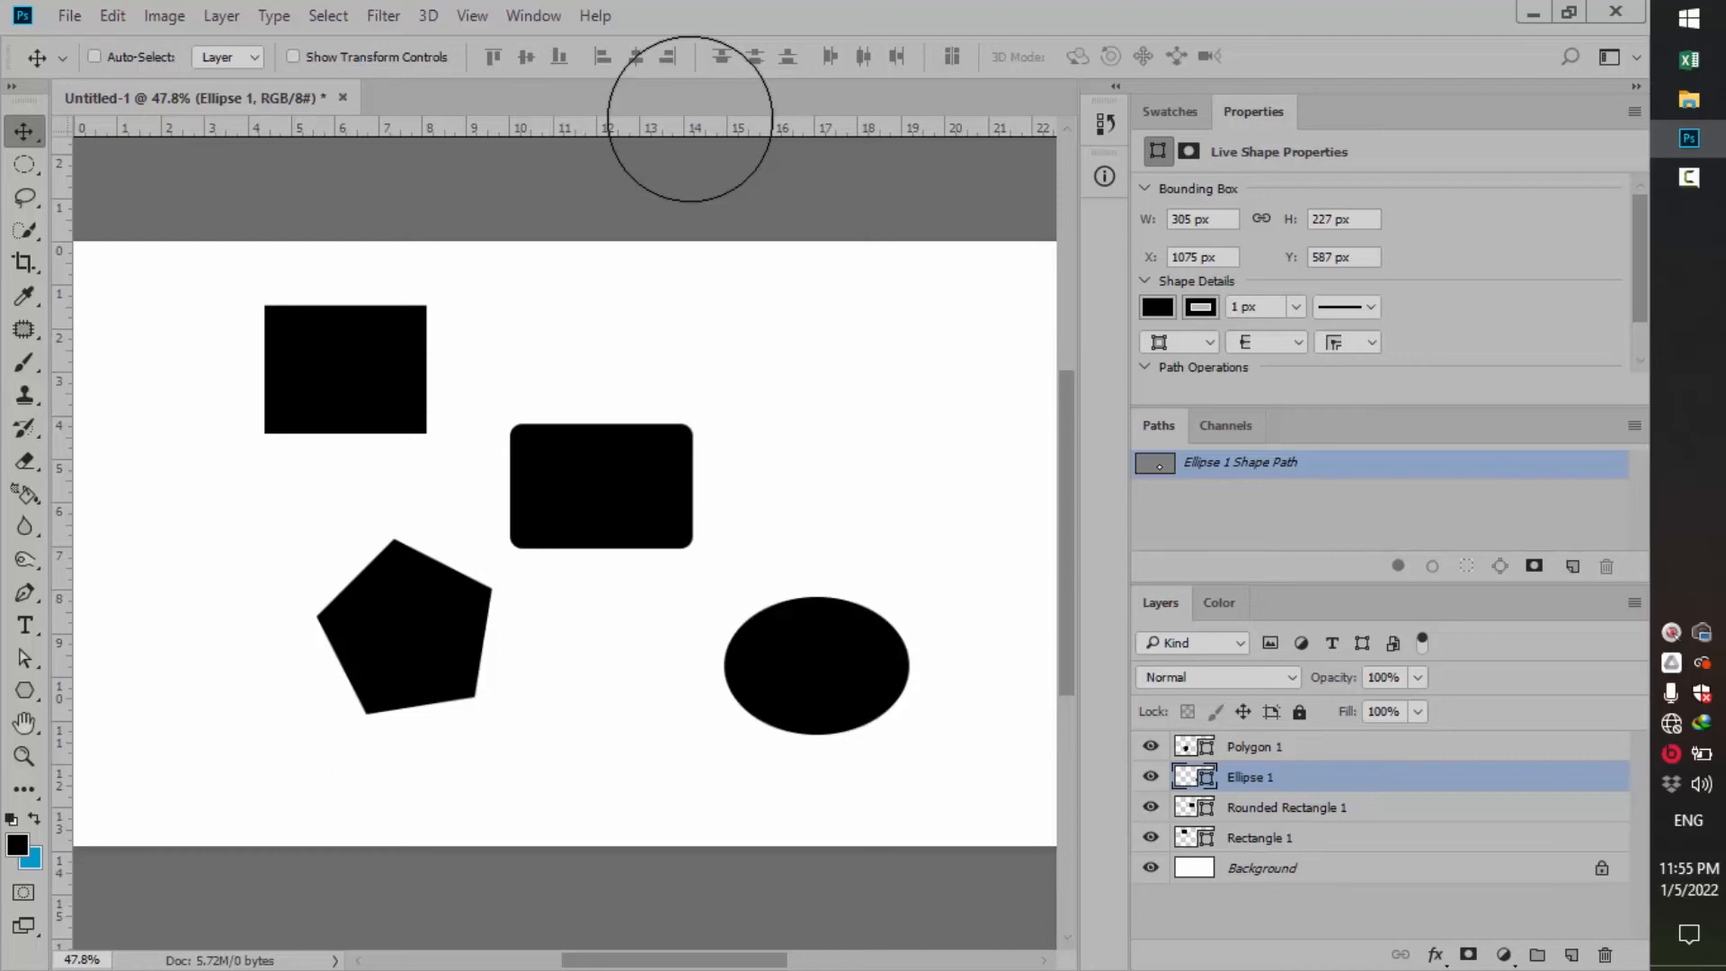
left_click(1259, 838)
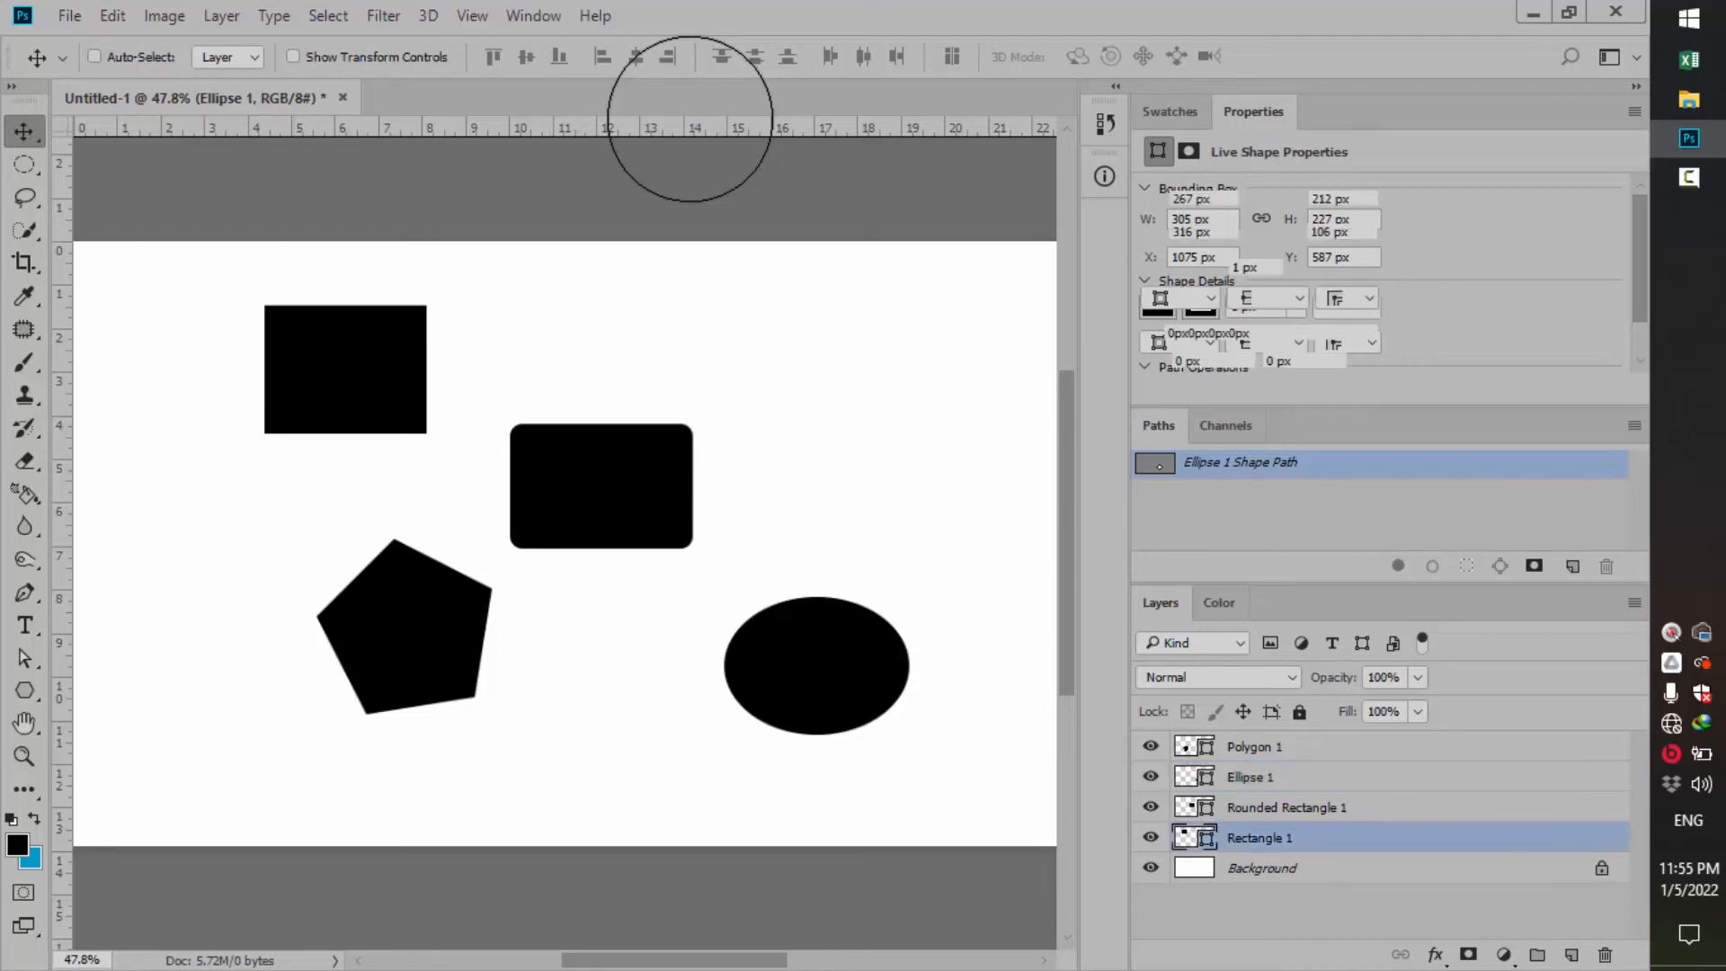
left_click_drag(338, 283, 619, 274)
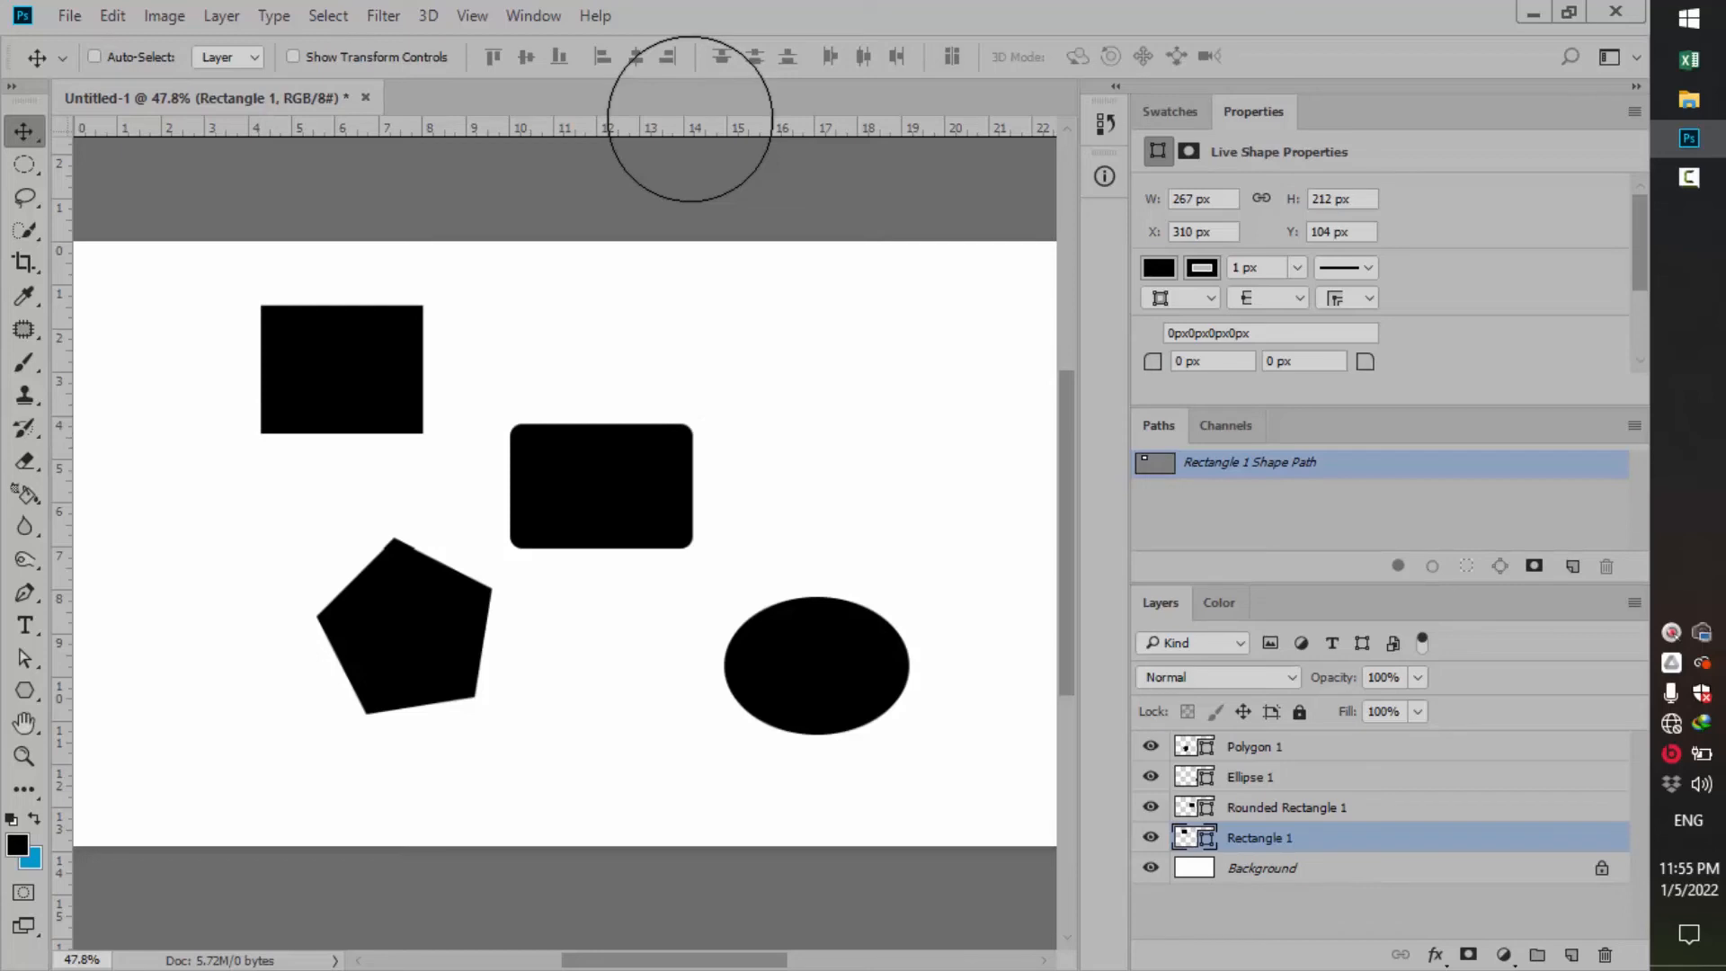
mouse_move(387, 311)
left_mouse_down()
mouse_move(404, 391)
mouse_move(394, 334)
left_mouse_up()
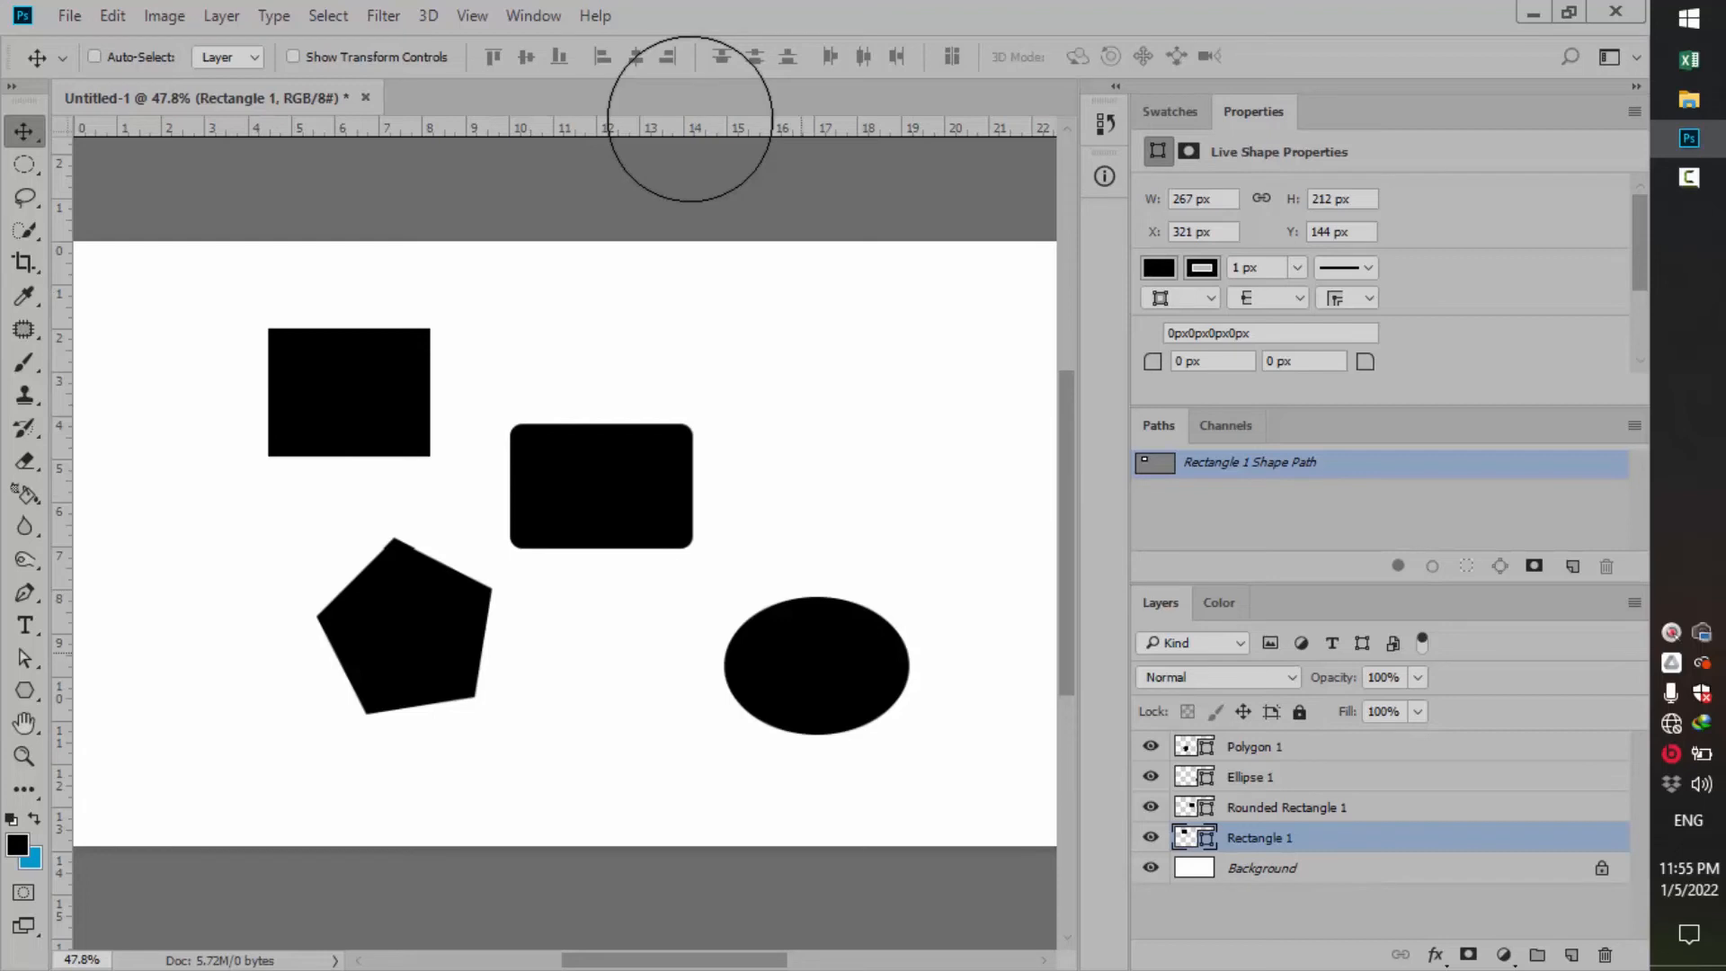
Step: Reactivate Auto-Select and move the rounded rectangle to the upper right, the ellipse toward the lower middle, and the pentagon and rectangle leftward
key("ctrl")
left_click_drag(633, 434, 756, 311)
left_click_drag(809, 666, 658, 559)
left_click_drag(404, 584, 327, 576)
left_click_drag(349, 392, 293, 406)
left_click_drag(665, 560, 633, 611)
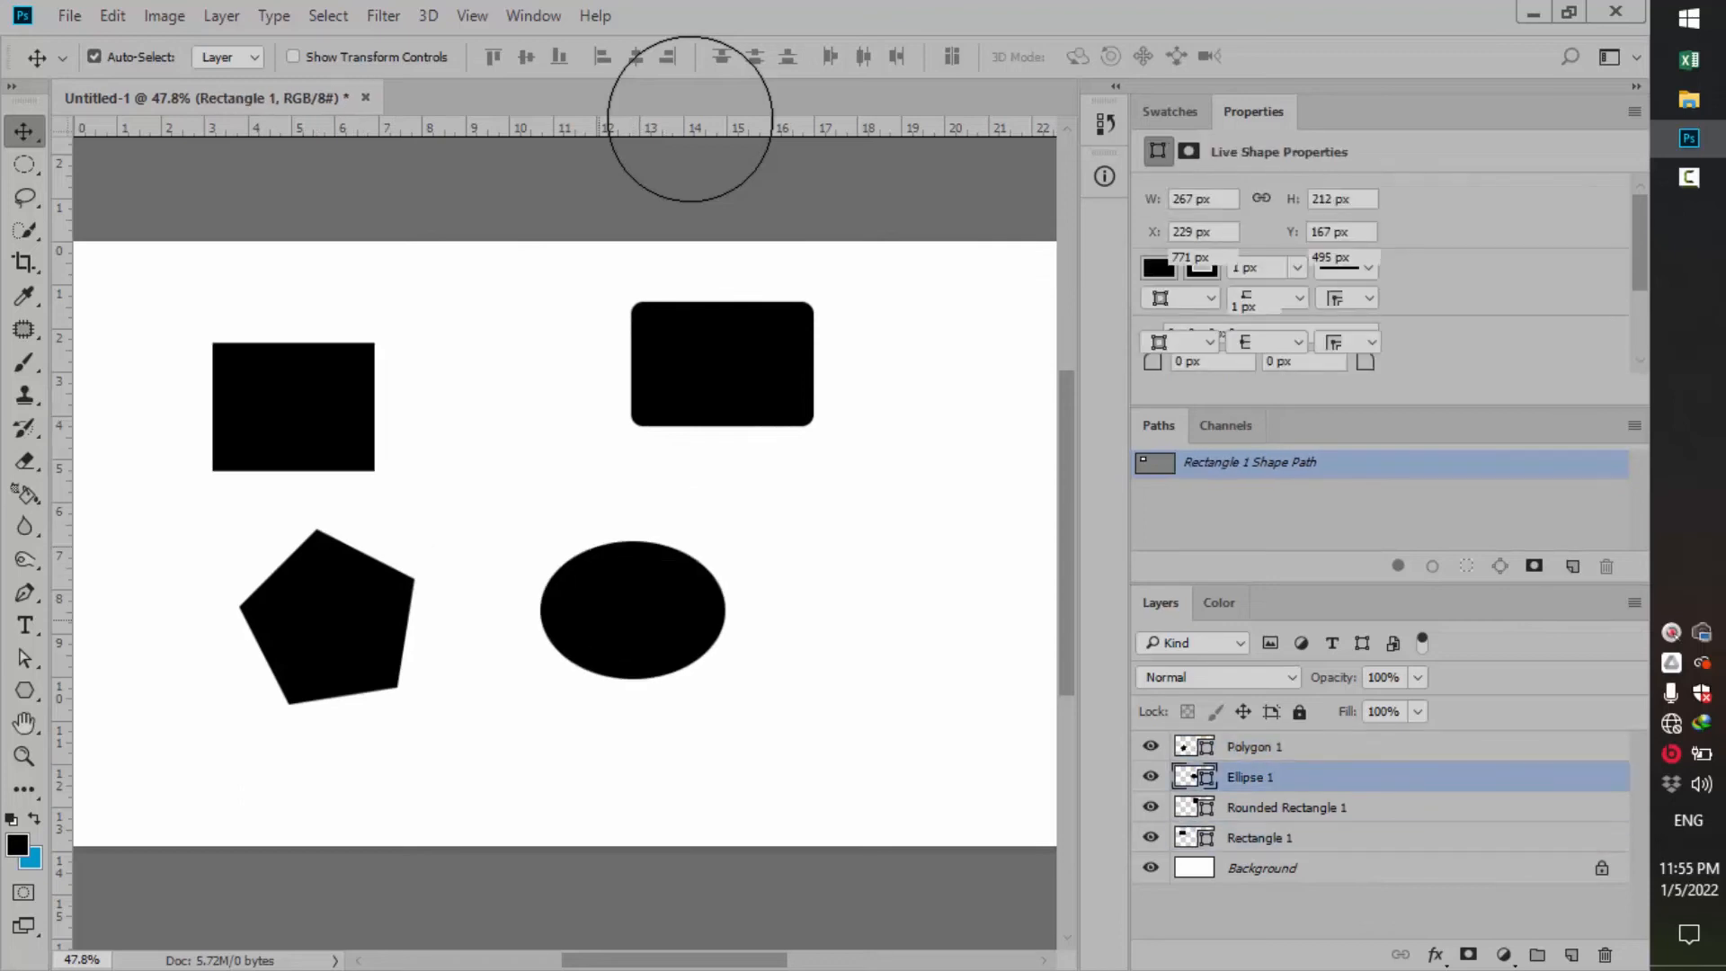
Step: Keep Layer as the Auto-Select target and turn on Show Transform Controls for the Move Tool
left_click(228, 58)
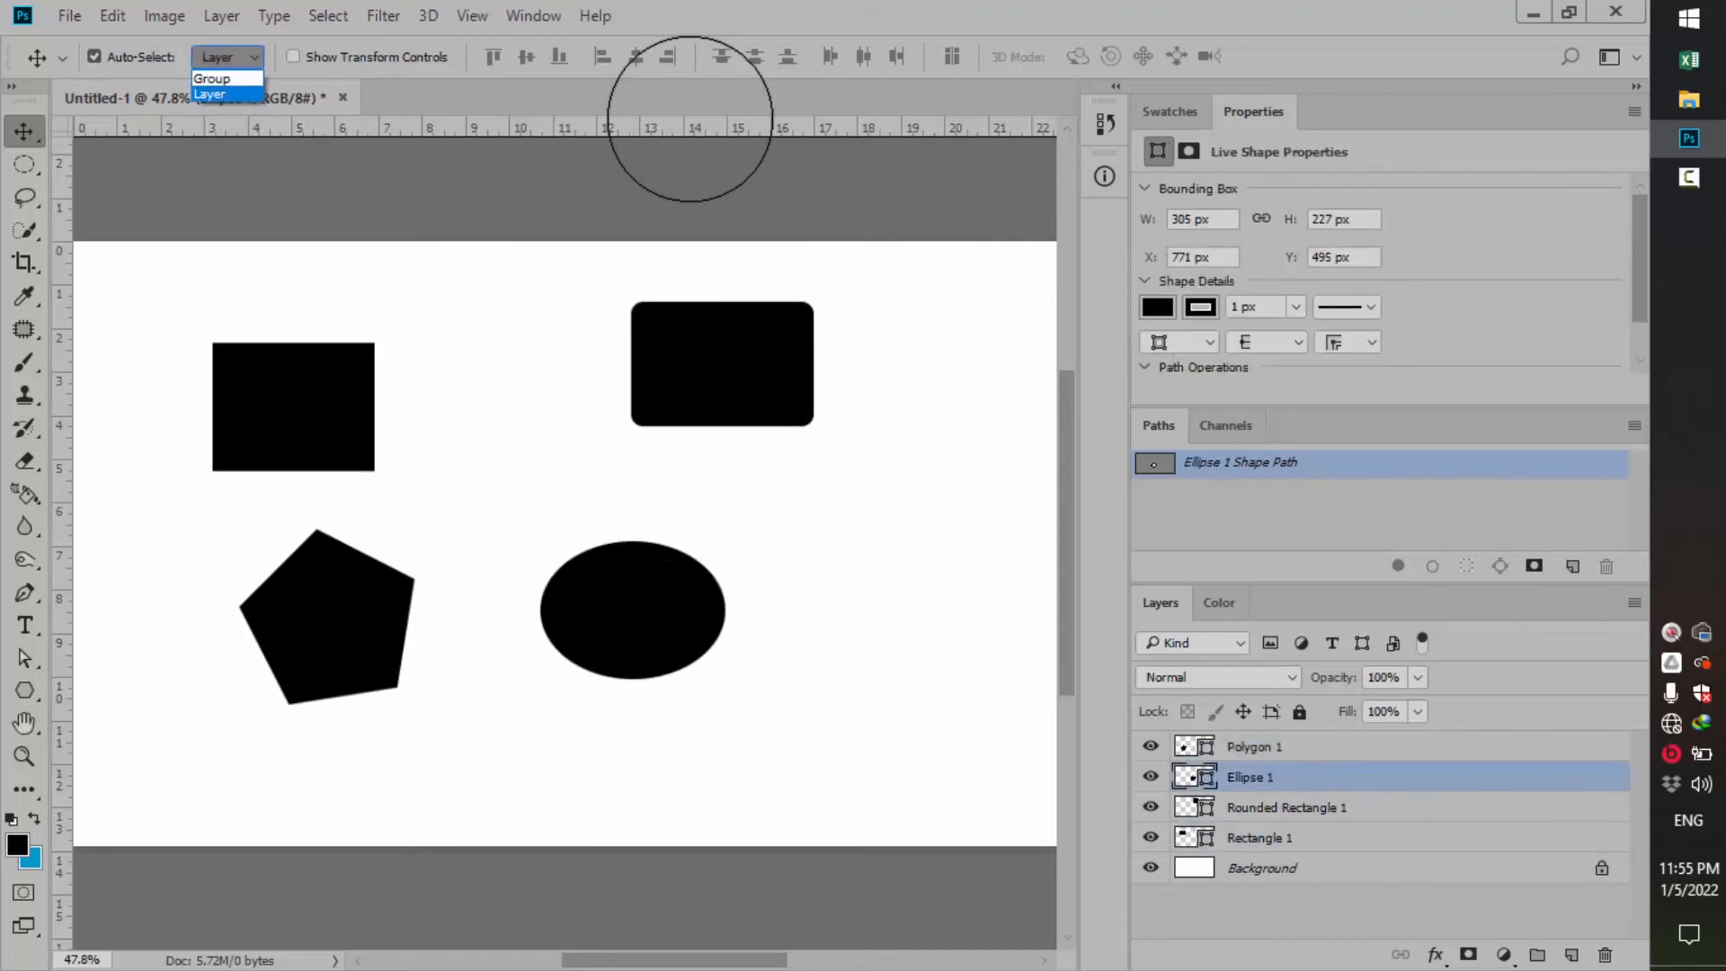
left_click(211, 93)
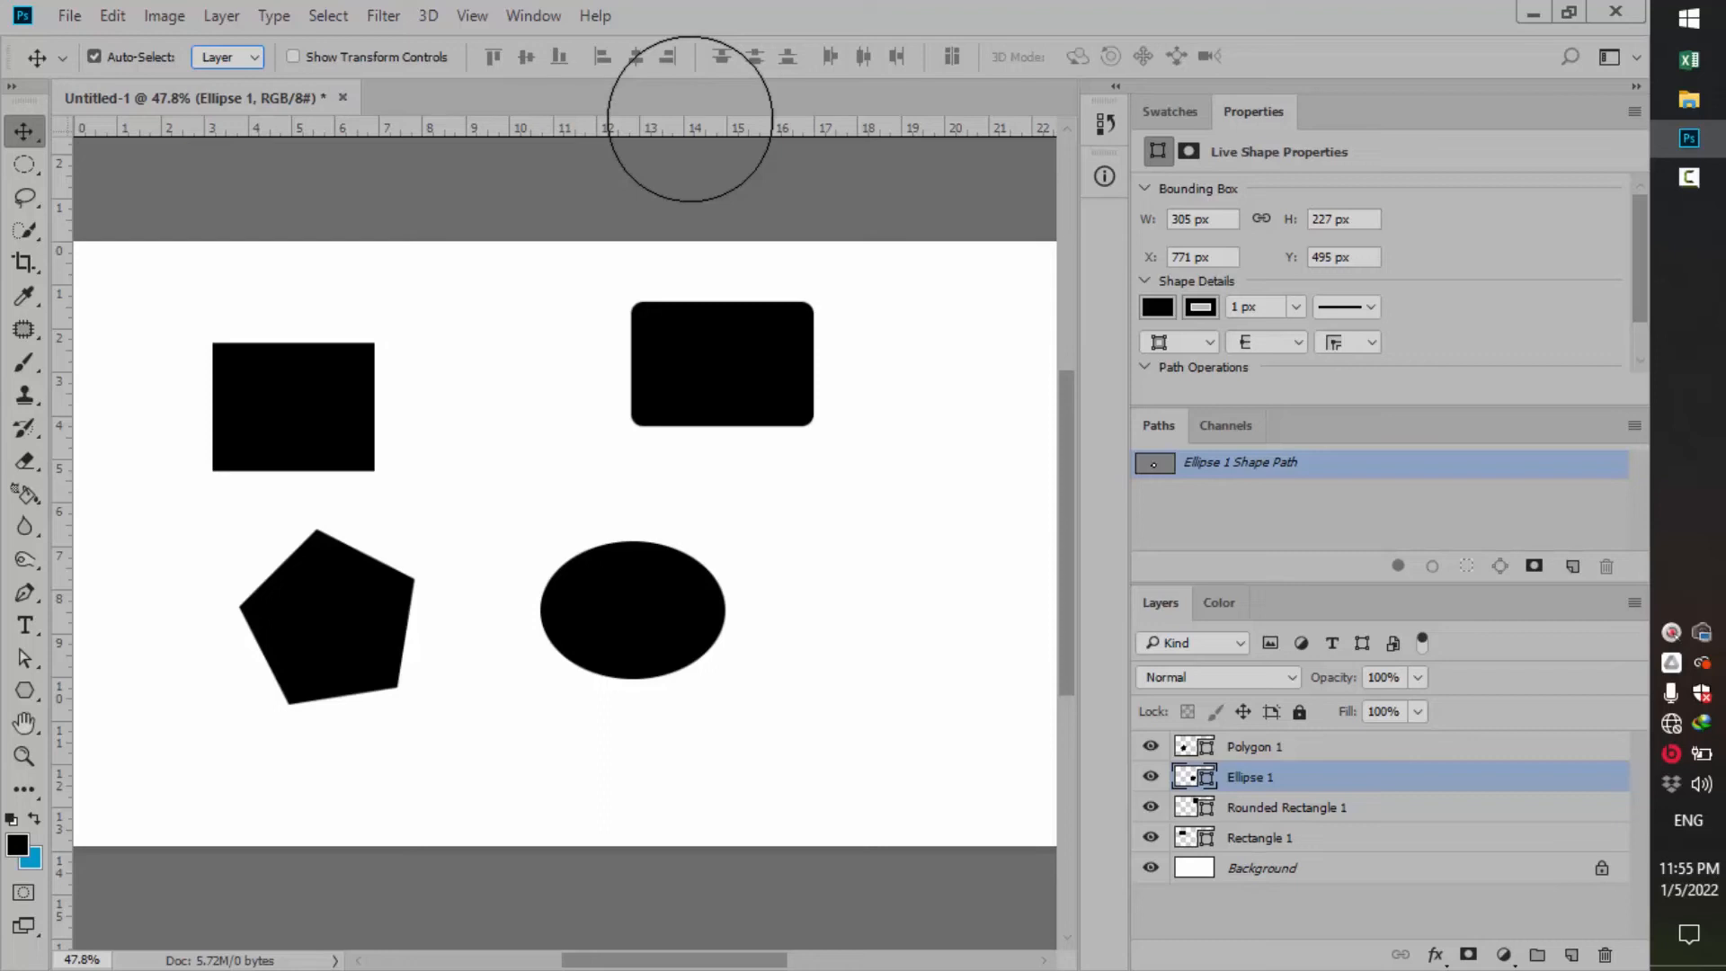
left_click(293, 57)
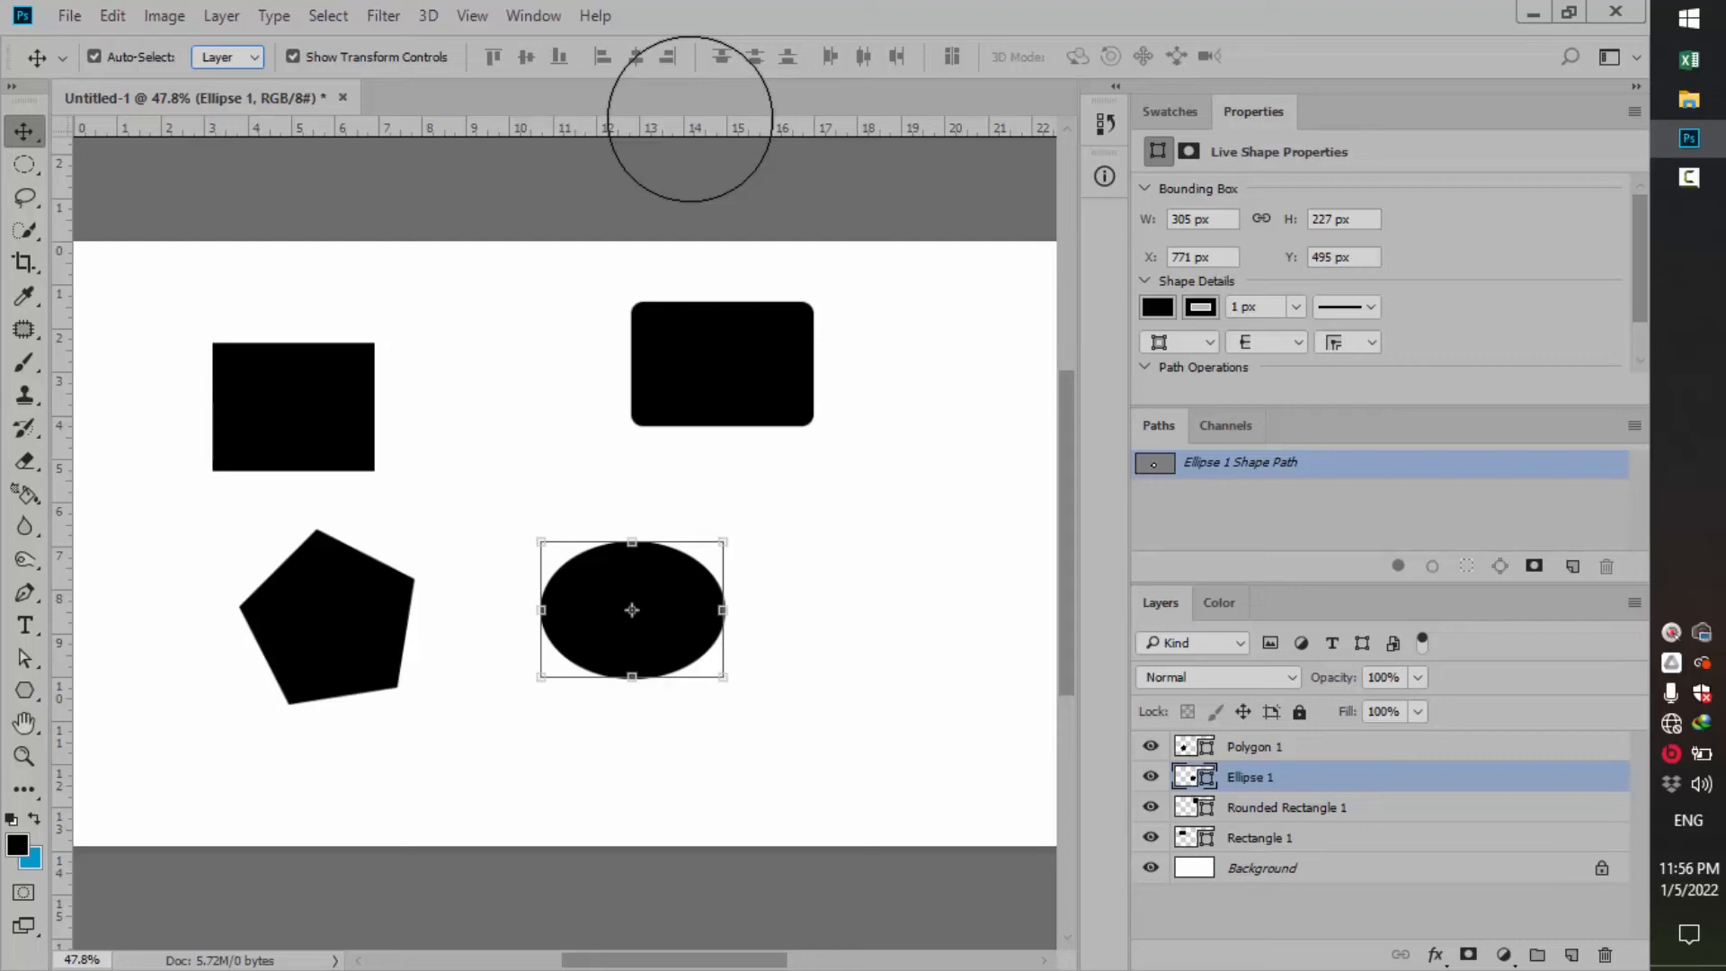
Step: Move the ellipse up and left, and cycle the active layer through the shapes until Rectangle 1 is selected
left_click_drag(632, 609, 575, 553)
left_click(722, 363)
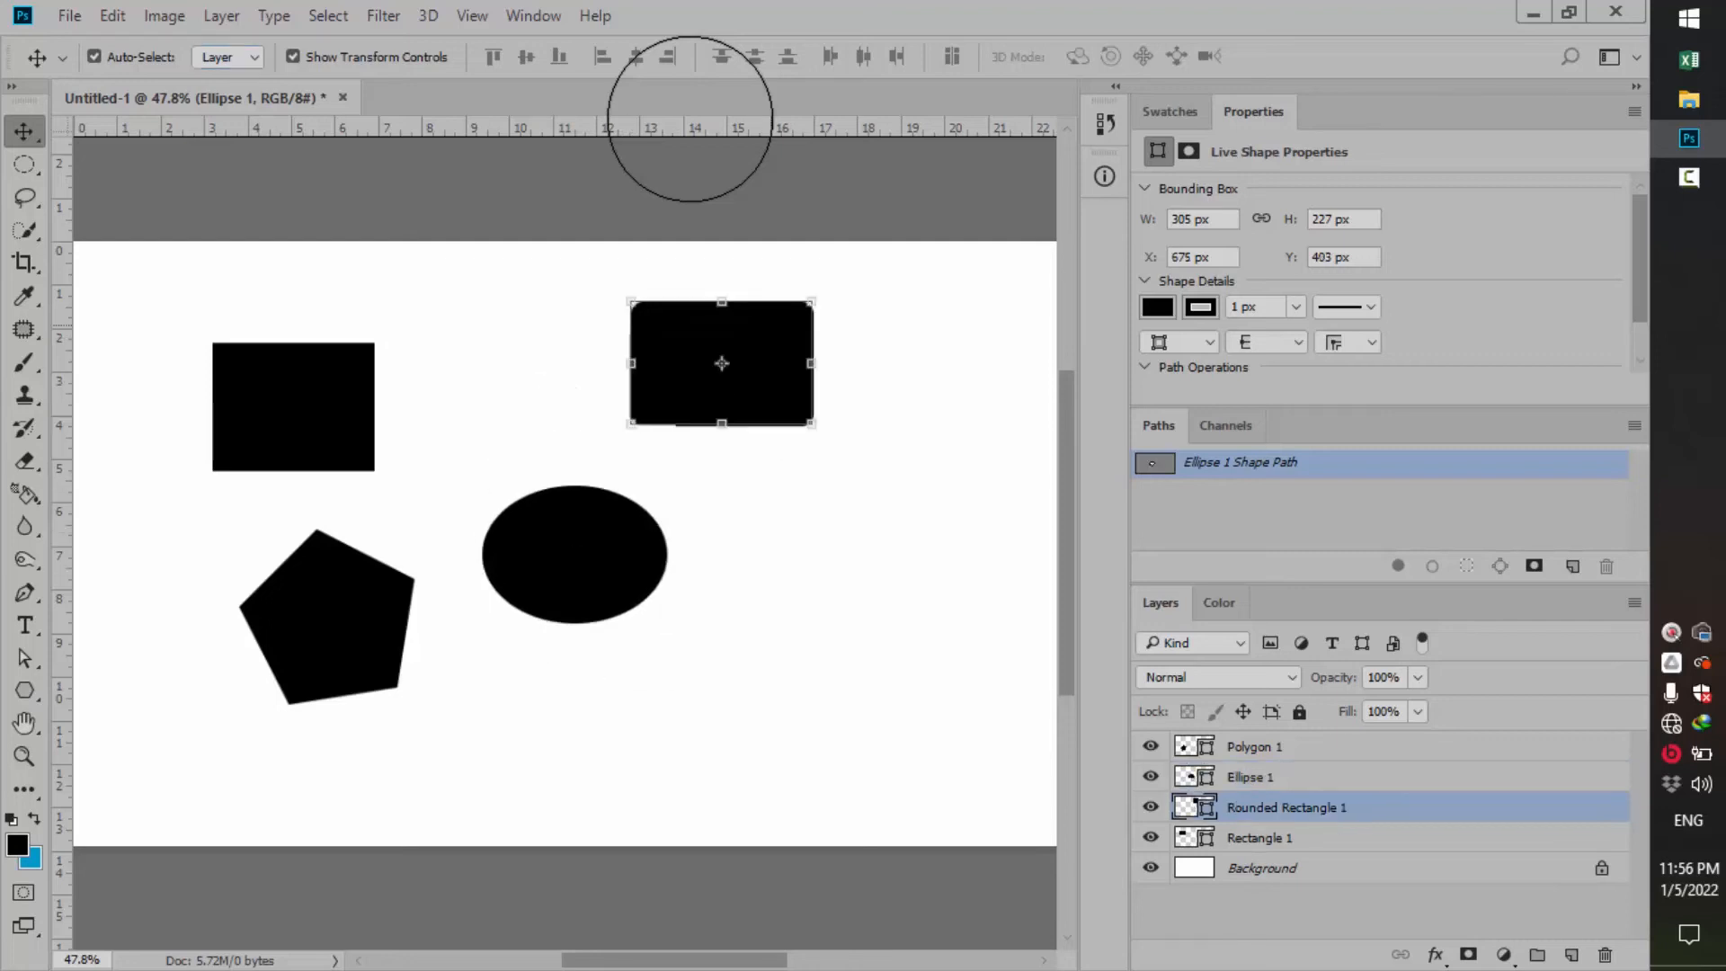
key("alt+bracketleft")
key("alt+bracketleft")
key("alt+bracketleft")
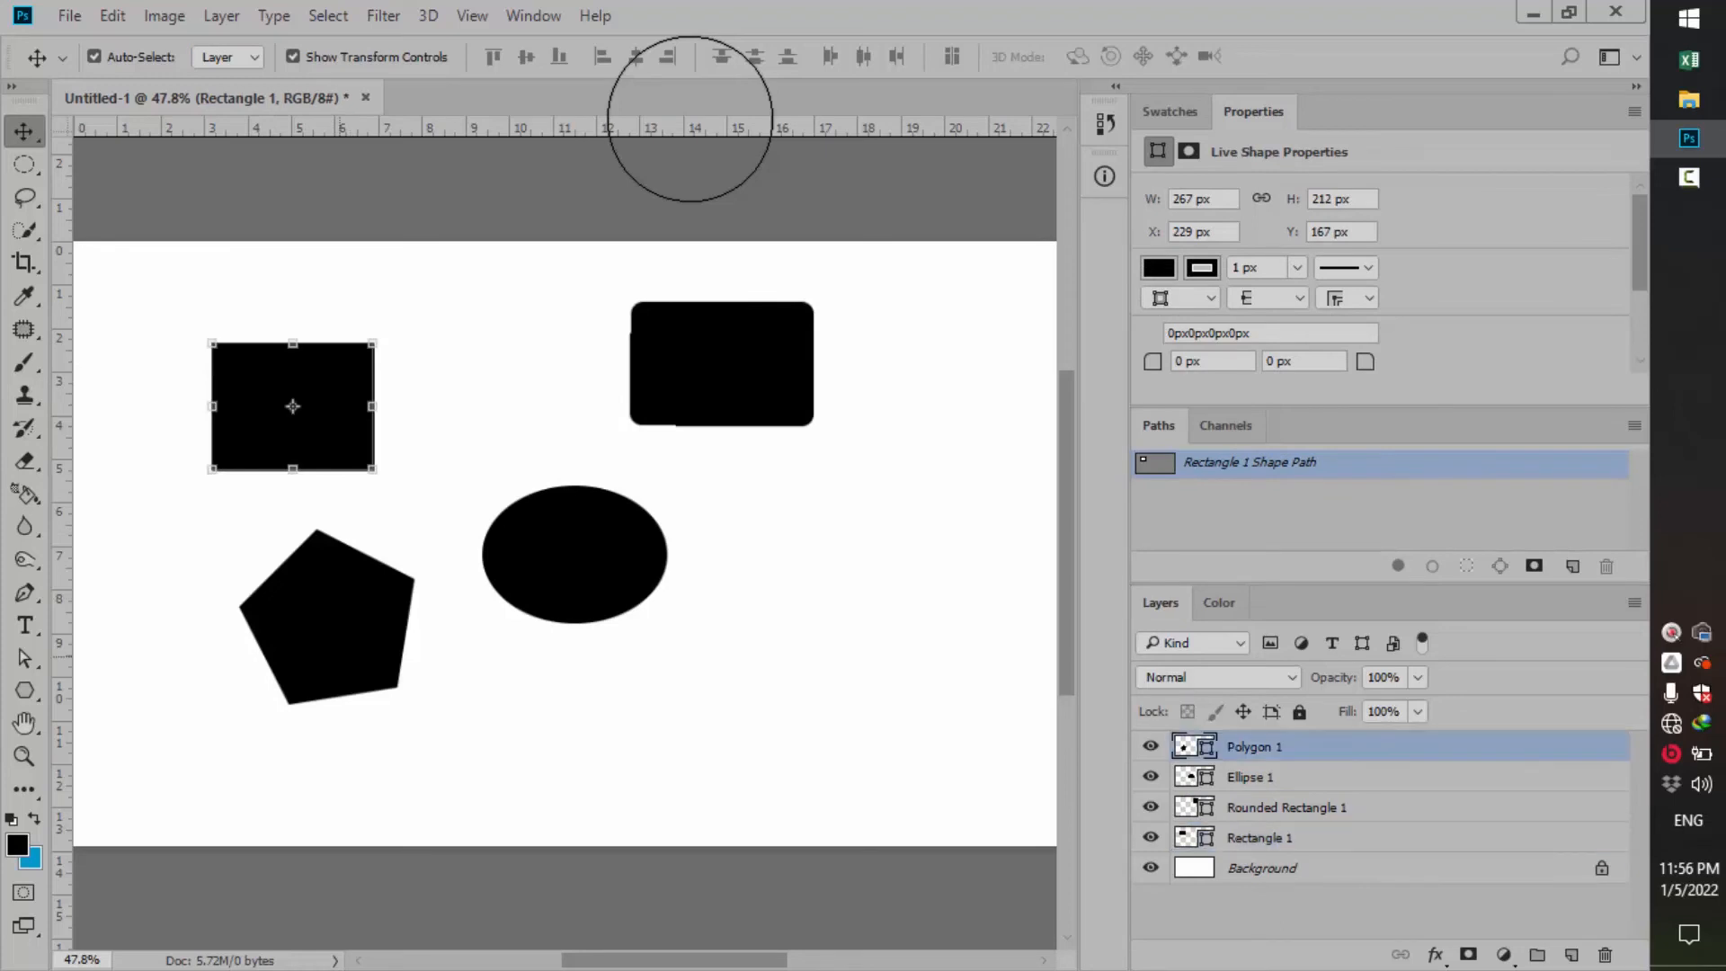
key("alt+bracketleft")
key("alt+bracketleft")
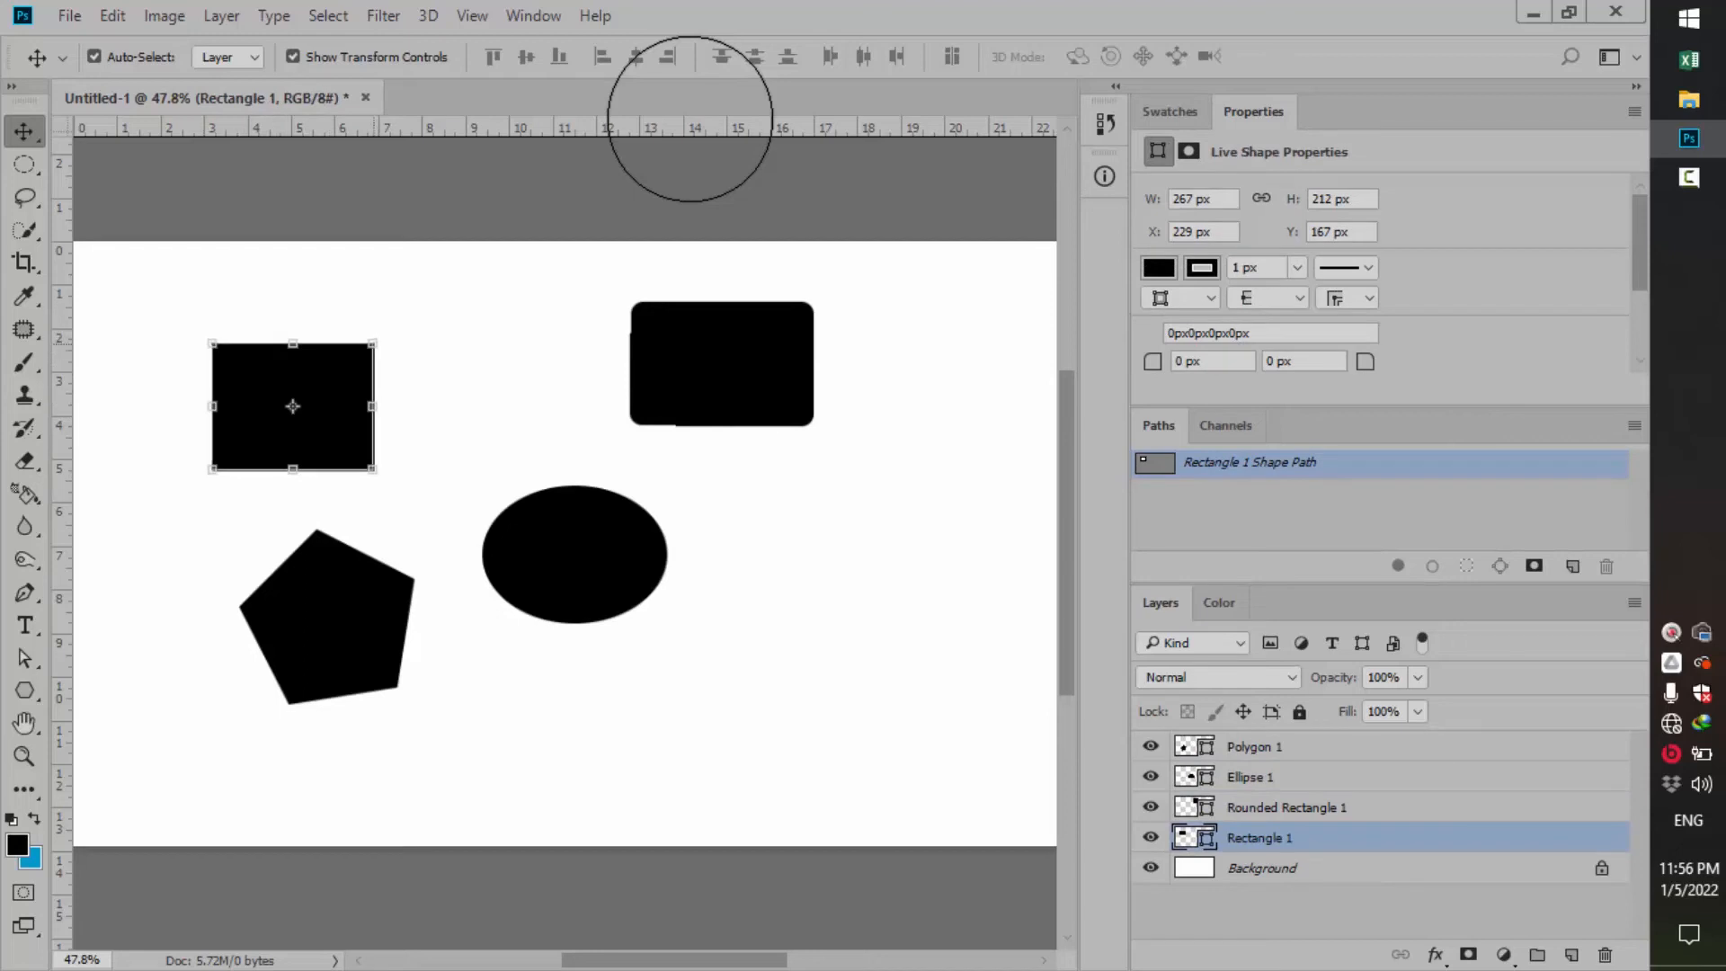
Step: Try enlarging the rectangle to about 233% width and 185% height and rotating it about 1.2 degrees, and cancel the transform
left_click_drag(373, 344, 472, 293)
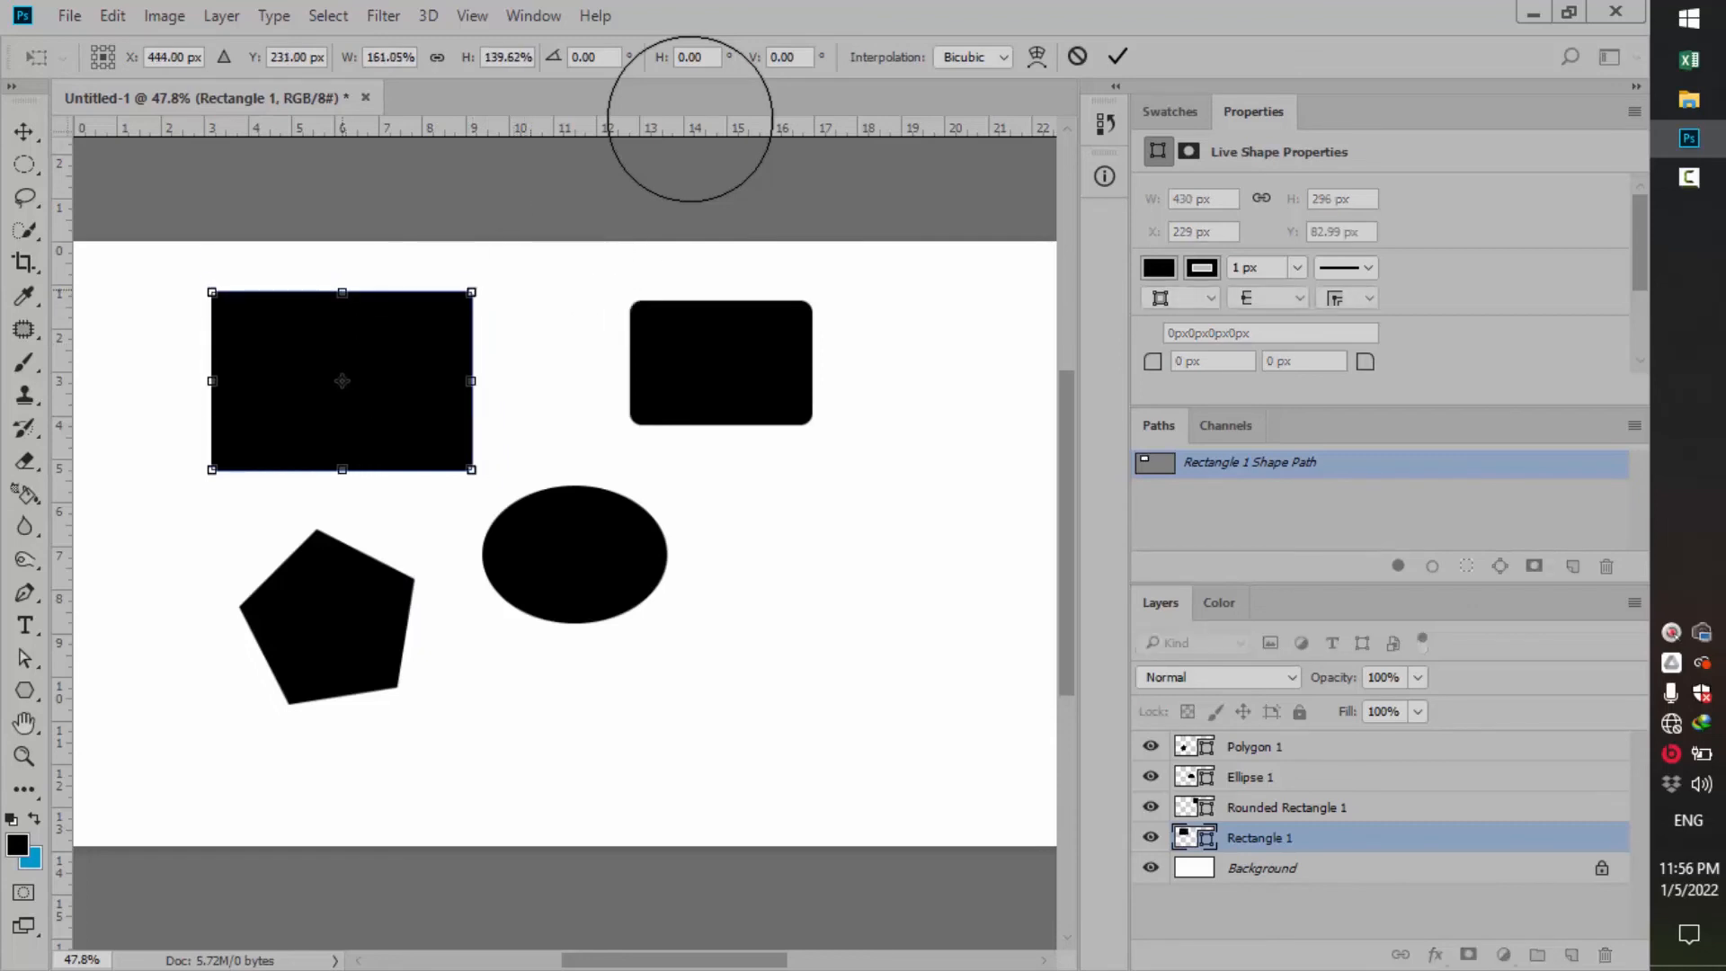
left_click_drag(341, 292, 342, 284)
left_click_drag(471, 376, 544, 377)
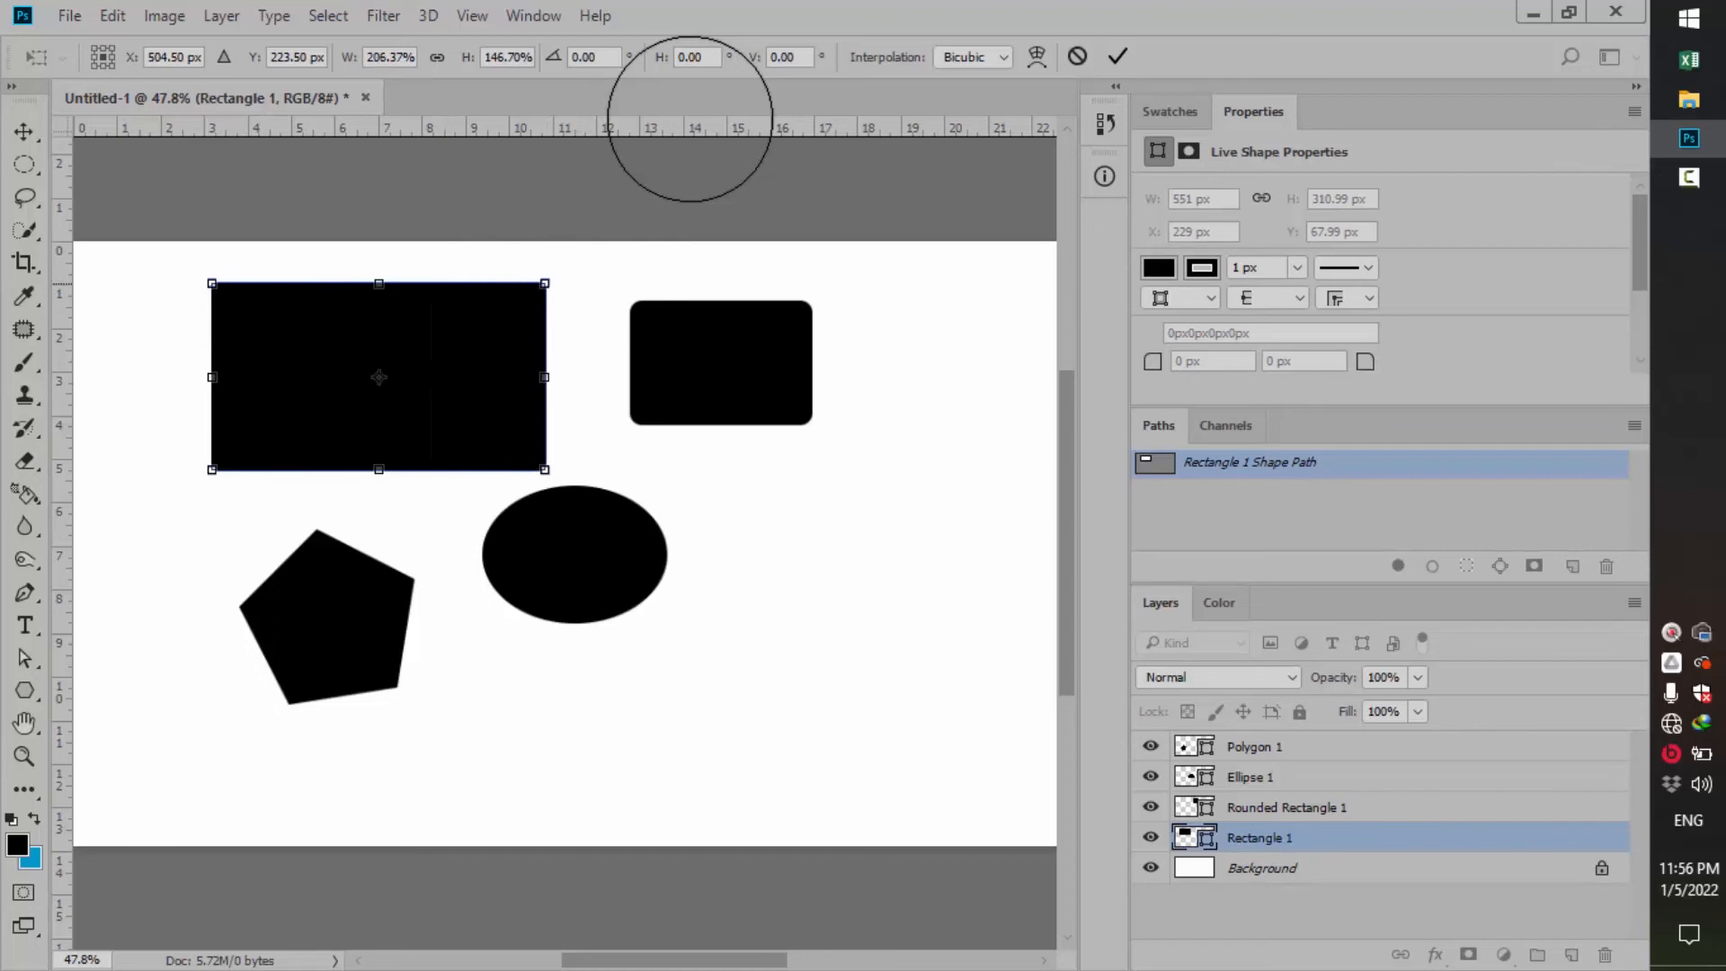
left_click_drag(212, 376, 169, 377)
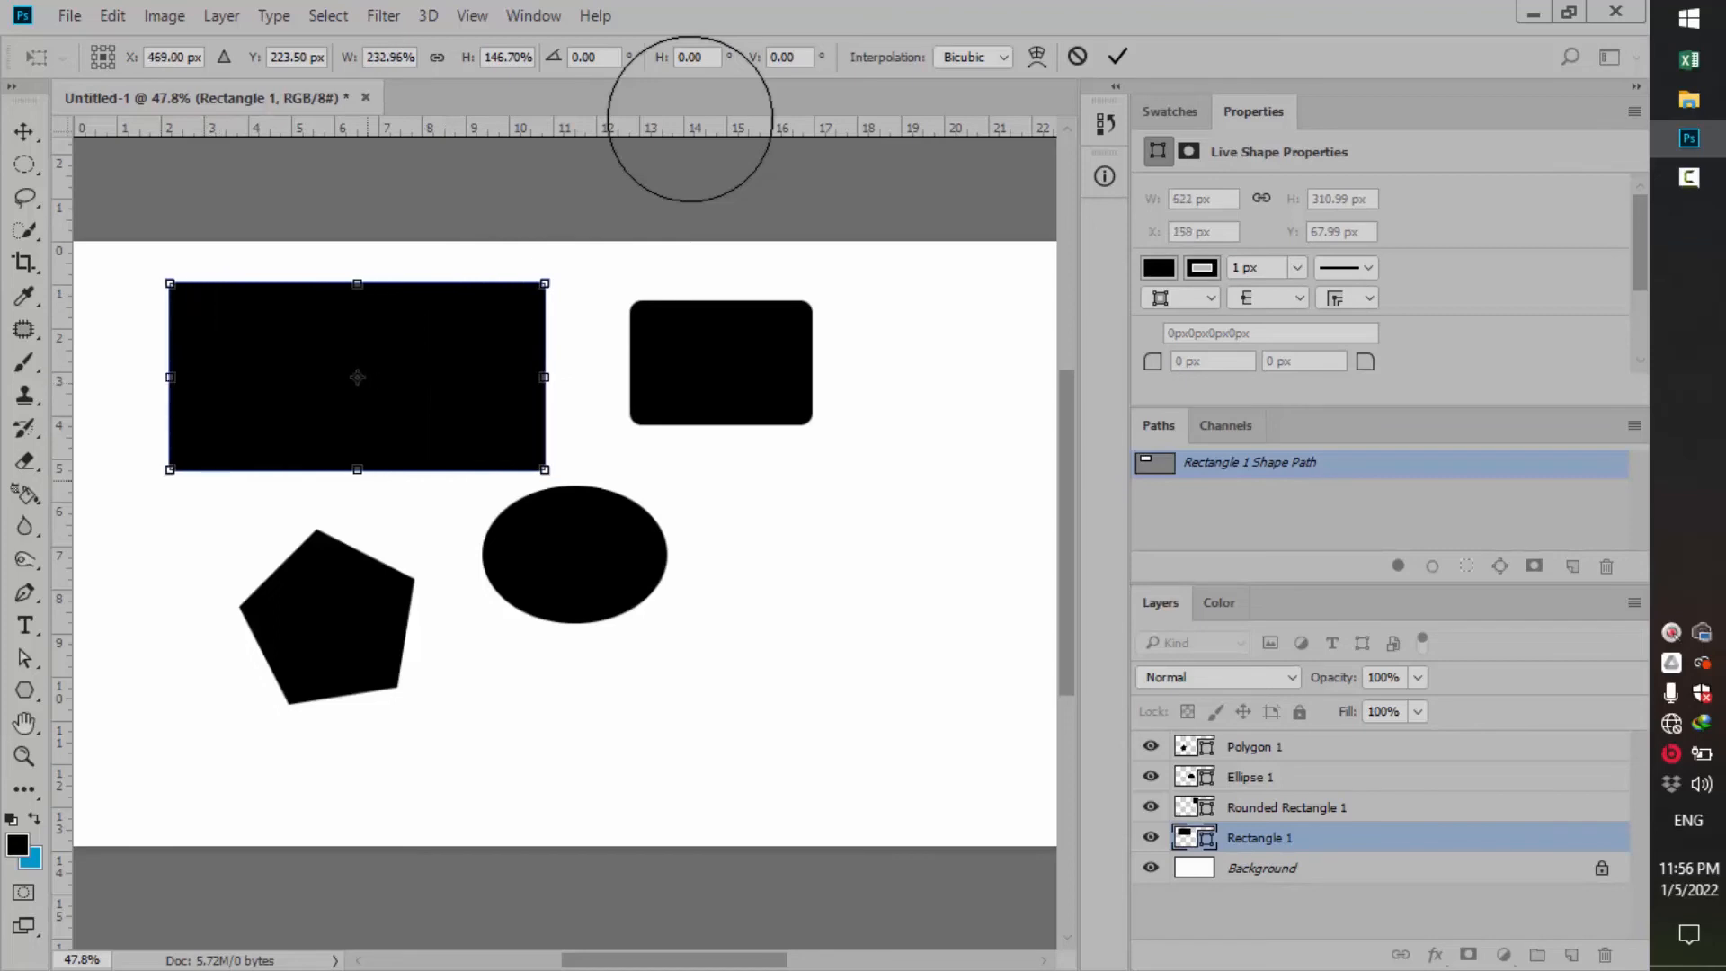
left_click_drag(546, 259, 620, 319)
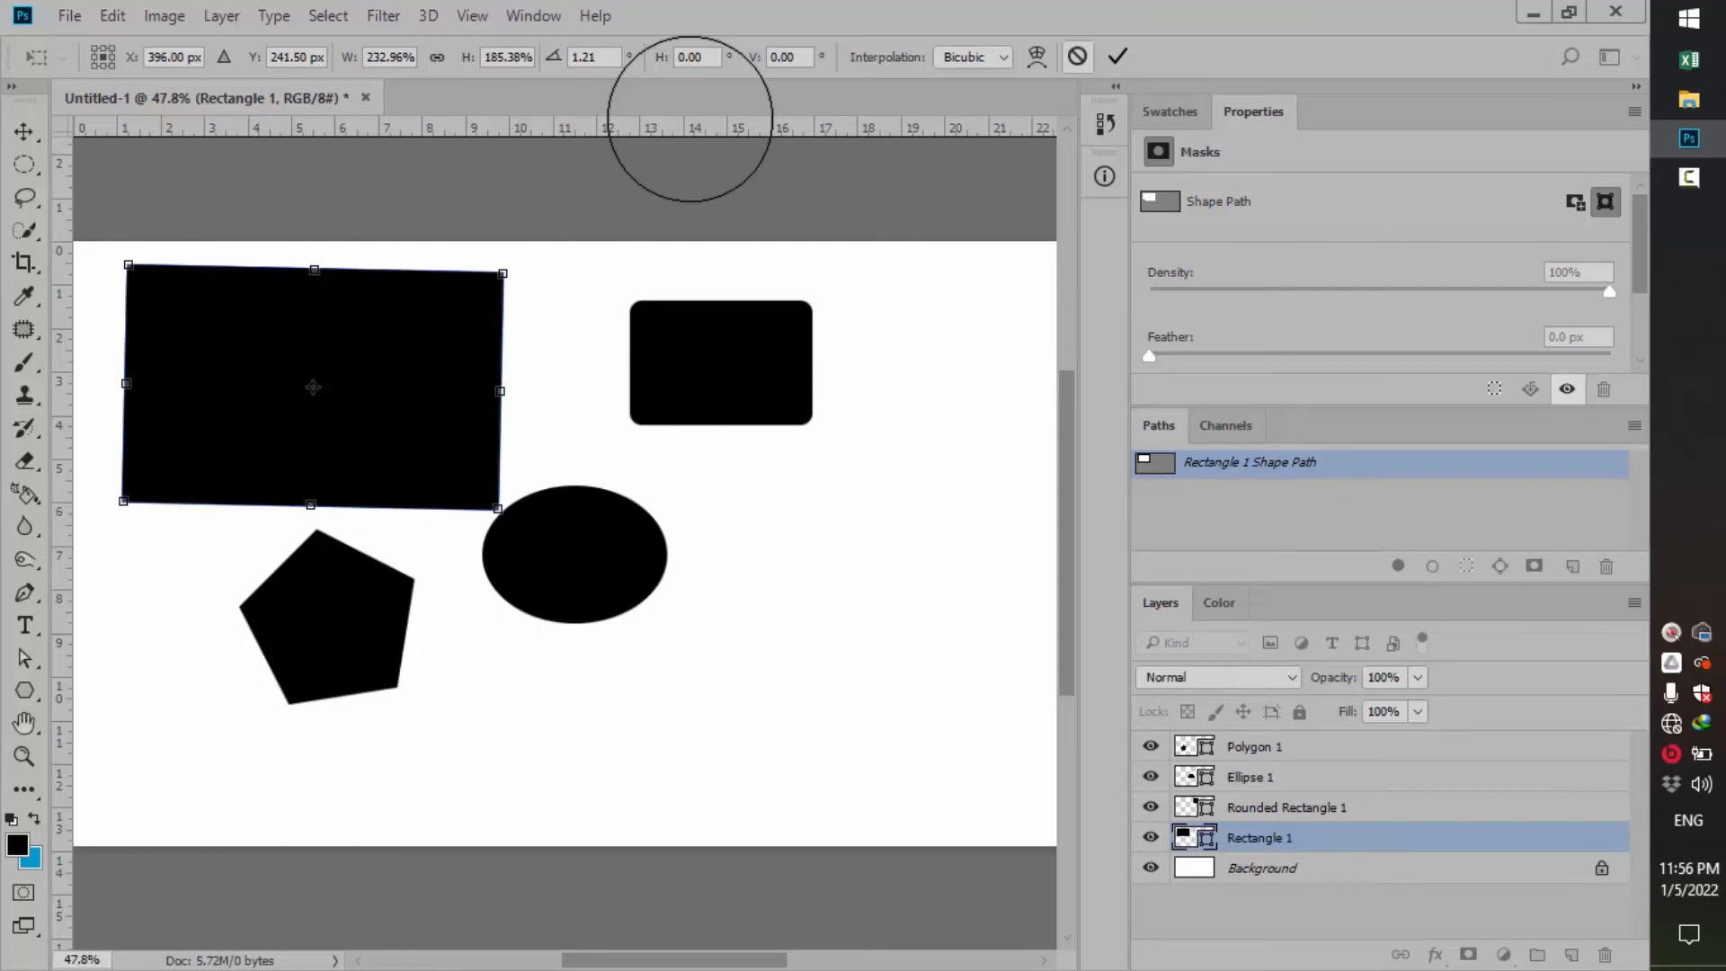
key("Escape")
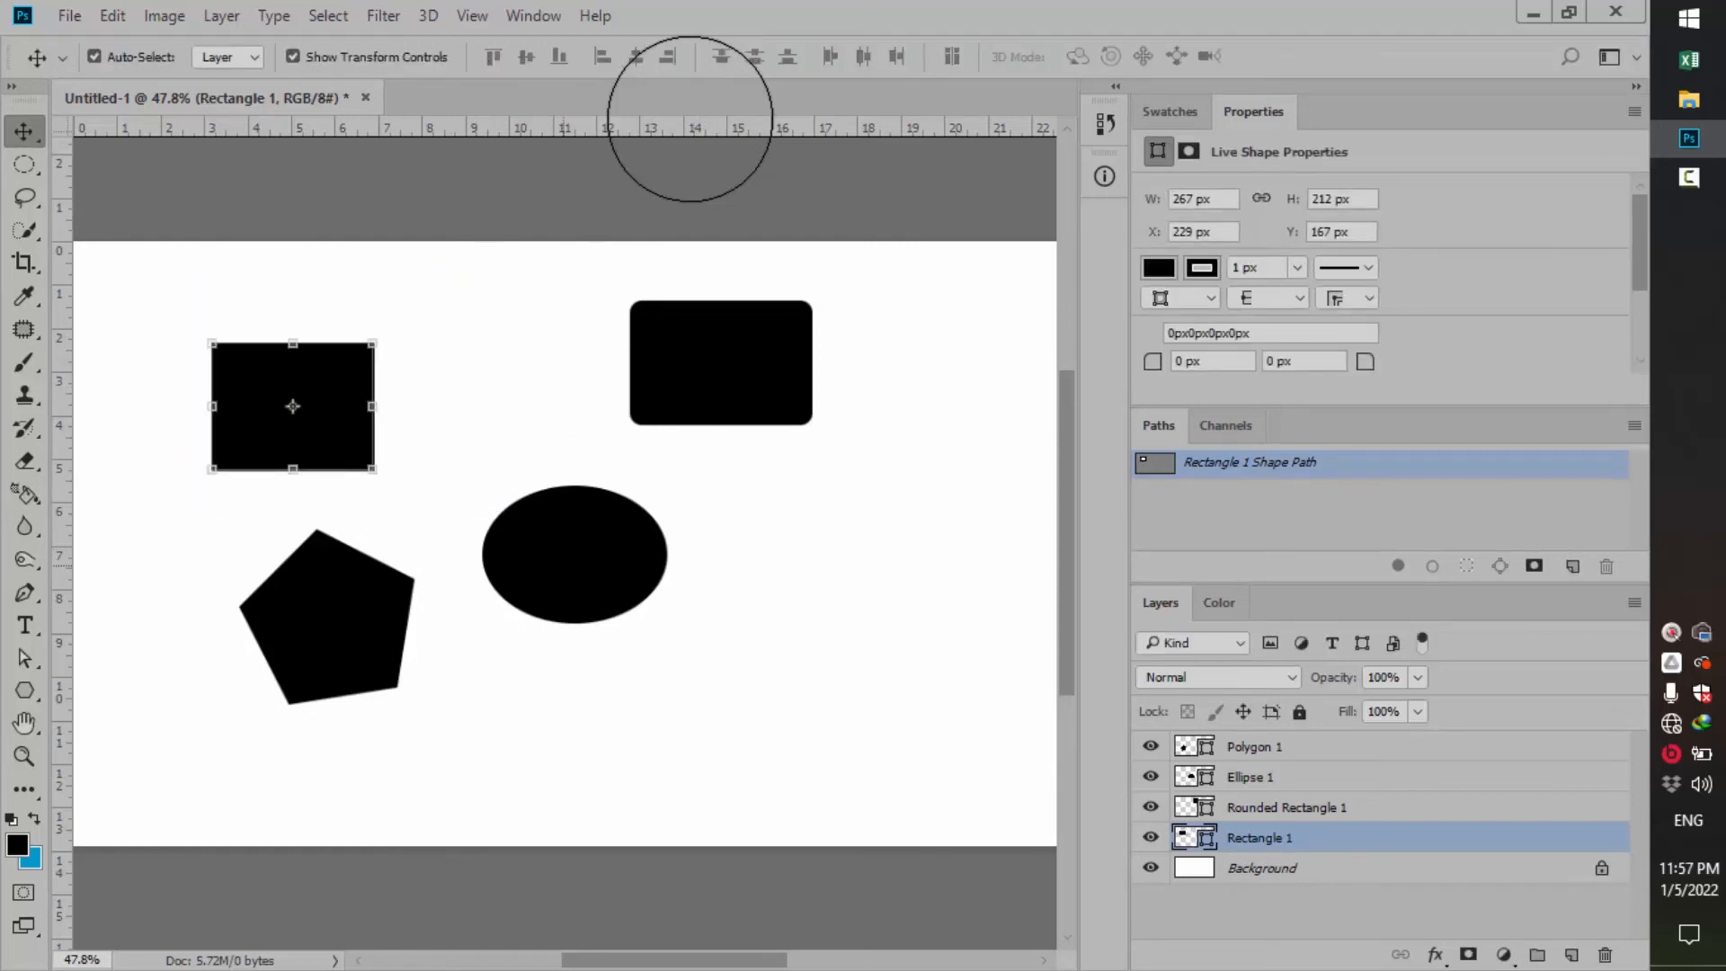
Step: Try enlarging the rounded rectangle to about 344 by 302 px with its transform controls, and cancel the transform
key("alt+bracketright")
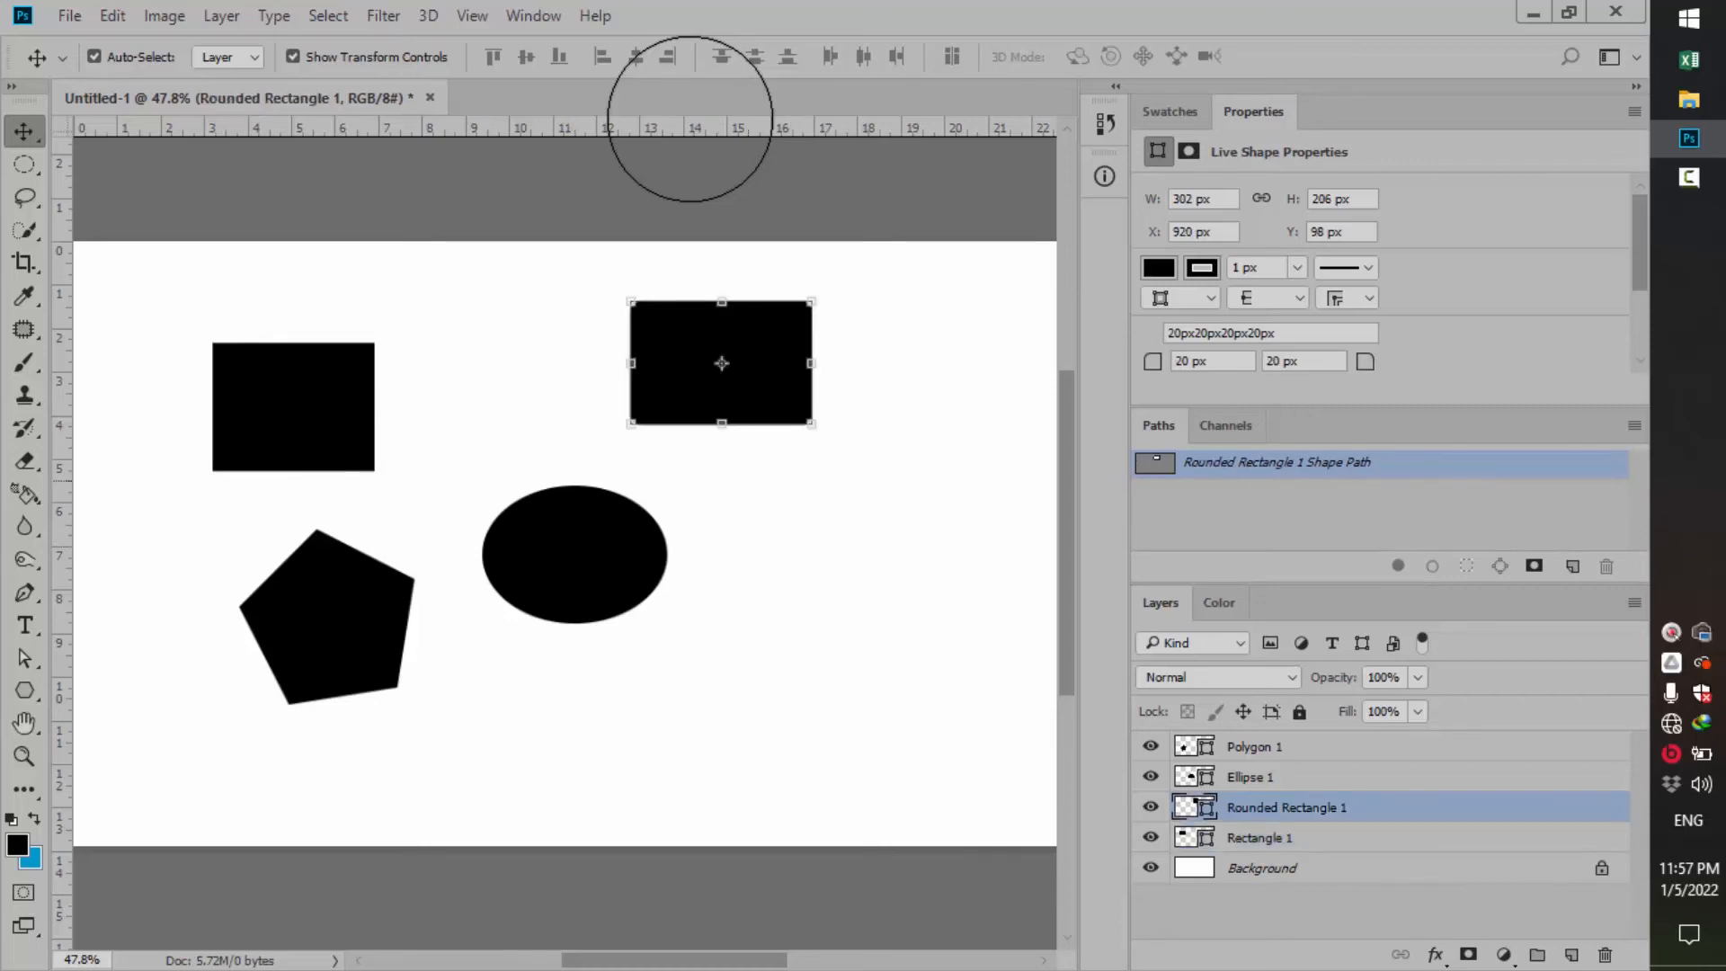
left_click_drag(631, 423, 576, 465)
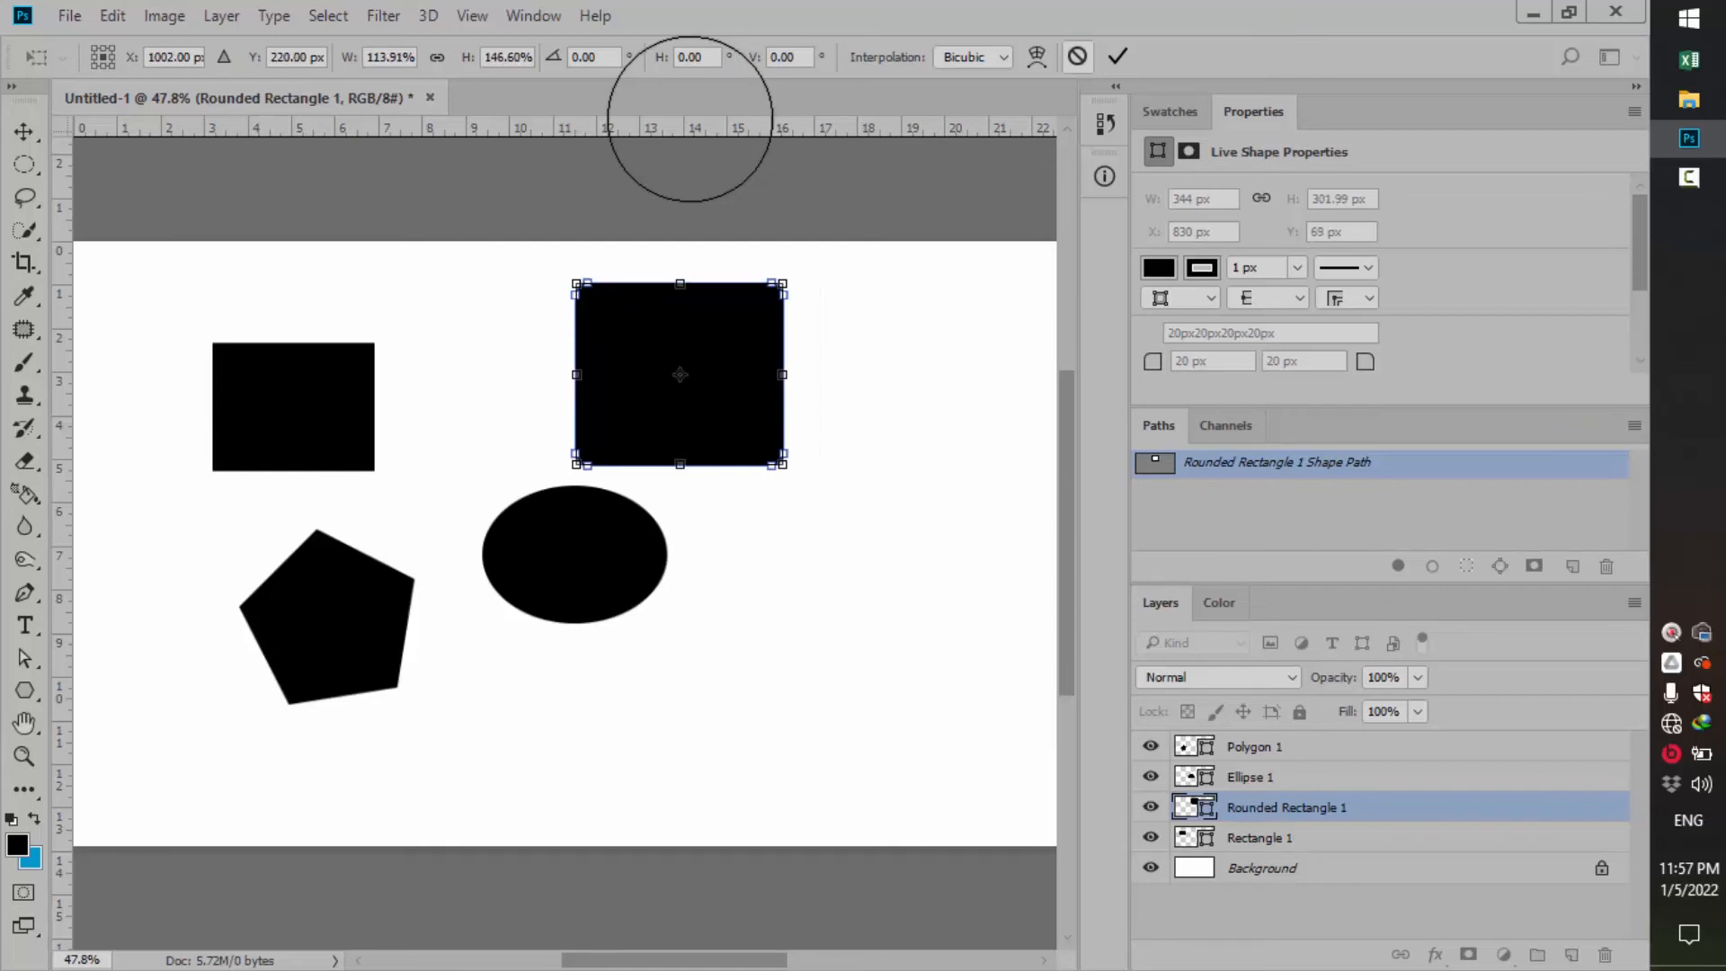
left_click(1077, 57)
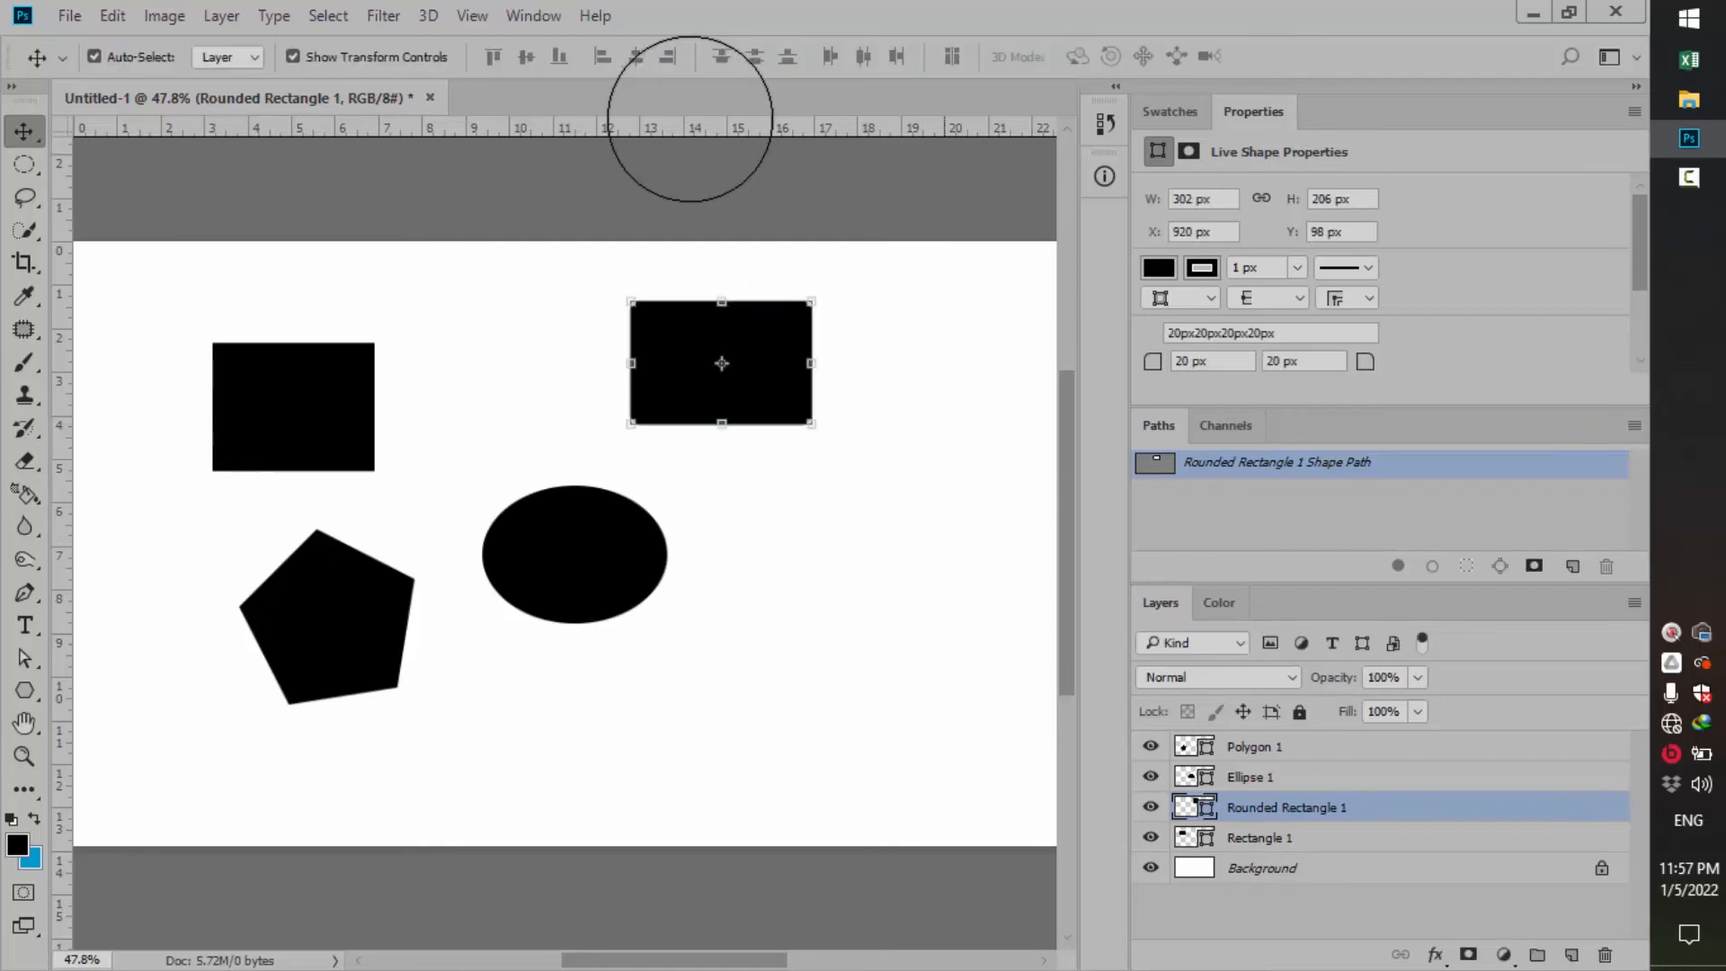
Step: Rearrange the shapes so the ellipse and pentagon sit in a lower row and the rounded rectangle sits beside the rectangle
left_click_drag(583, 530, 709, 502)
left_click_drag(397, 574, 532, 364)
left_click_drag(719, 476, 428, 535)
left_click_drag(522, 382, 726, 551)
left_click_drag(721, 362, 591, 389)
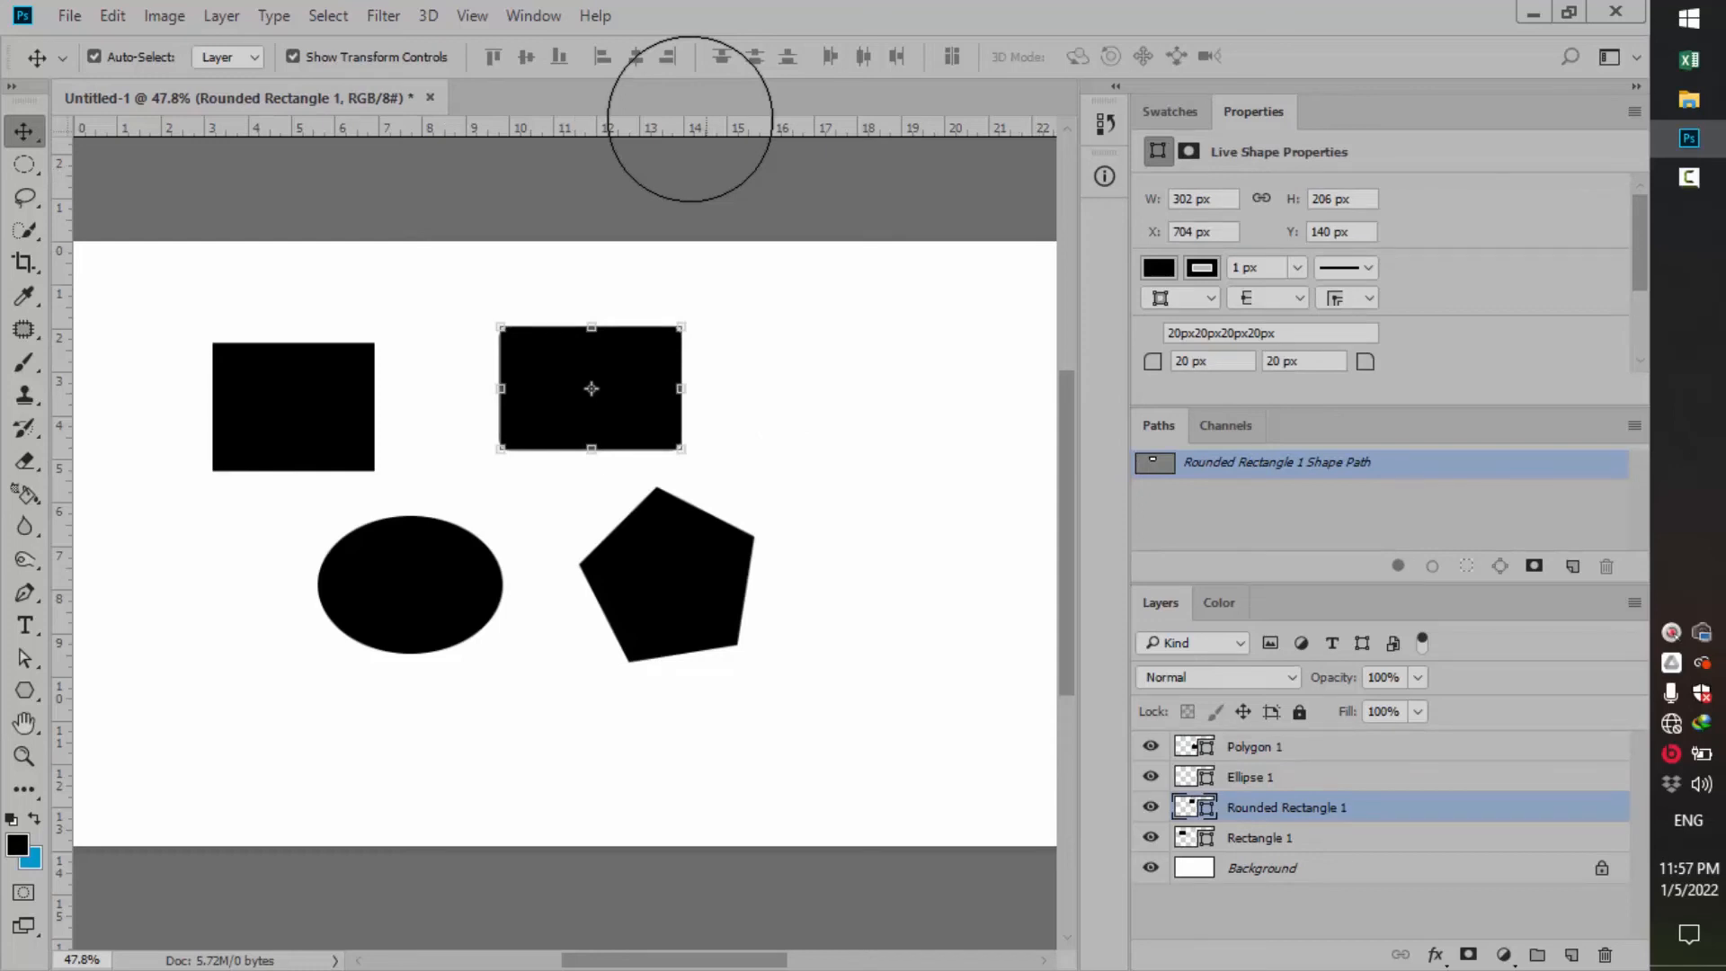
Step: Practise selecting the pentagon and rounded rectangle by enclosing them from empty canvas, and clear the layer selection
left_click(665, 576)
left_click_drag(797, 323, 620, 589)
left_click(813, 305)
left_click_drag(813, 305, 617, 570)
left_click(889, 316)
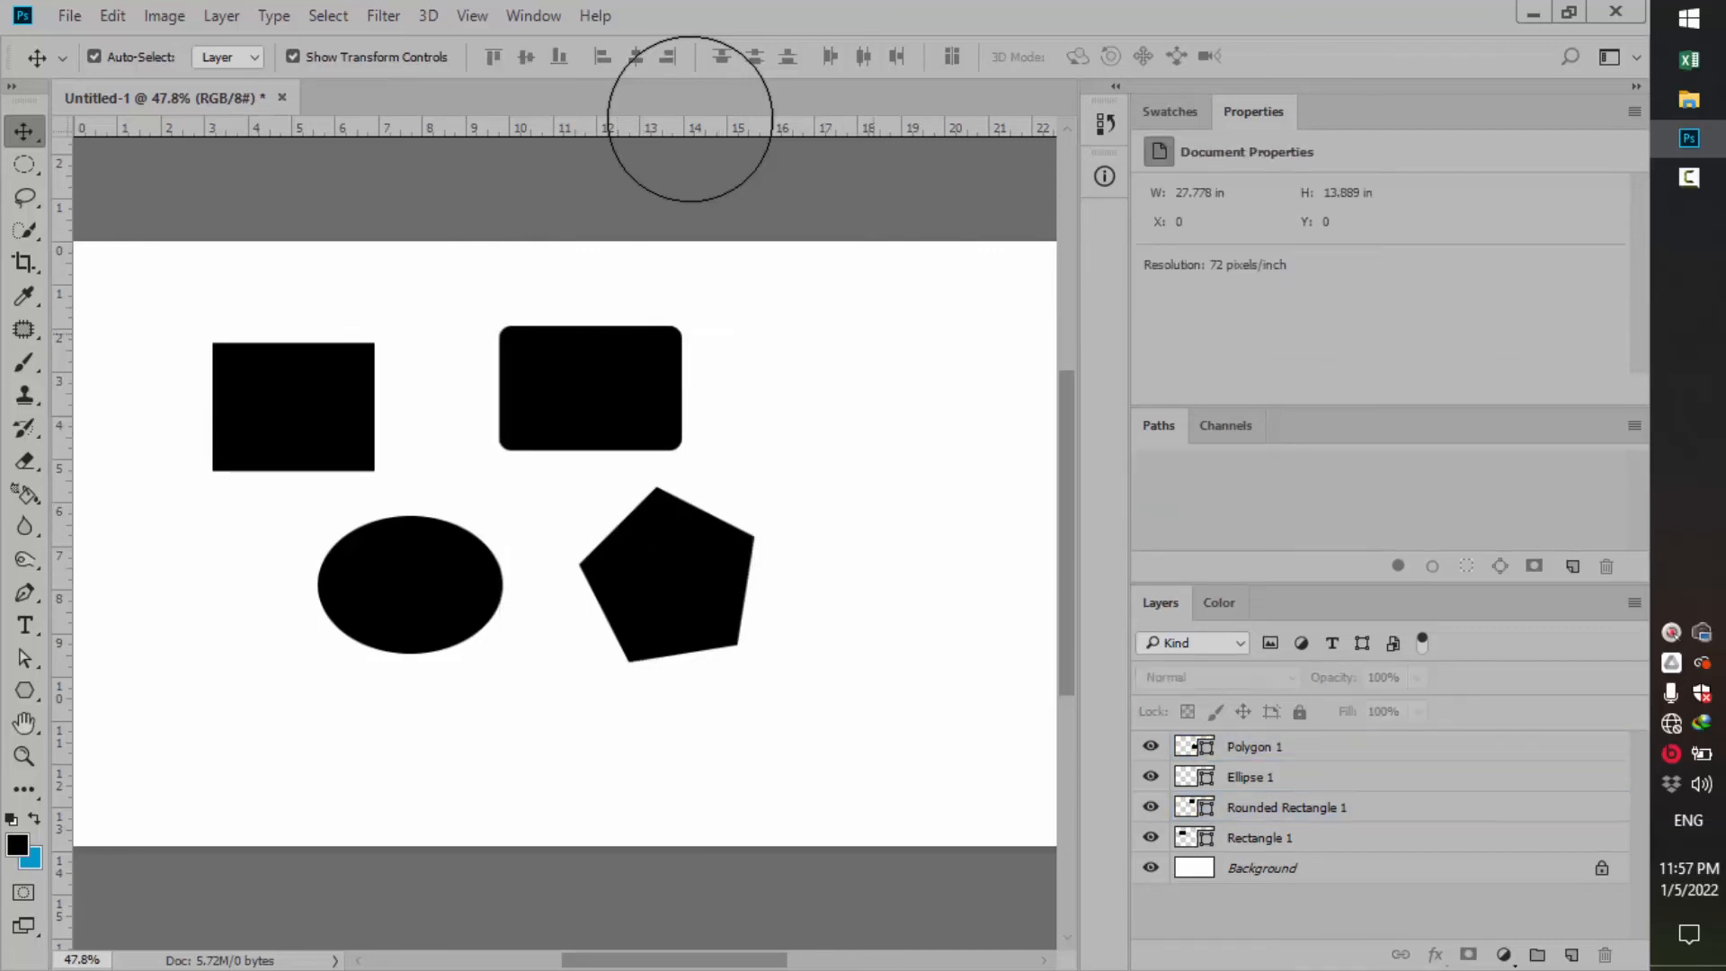
Step: Select the rounded rectangle and pentagon together and try aligning them vertically by bottom and top edges, and horizontally by centers, right and left edges
left_click_drag(889, 316, 611, 604)
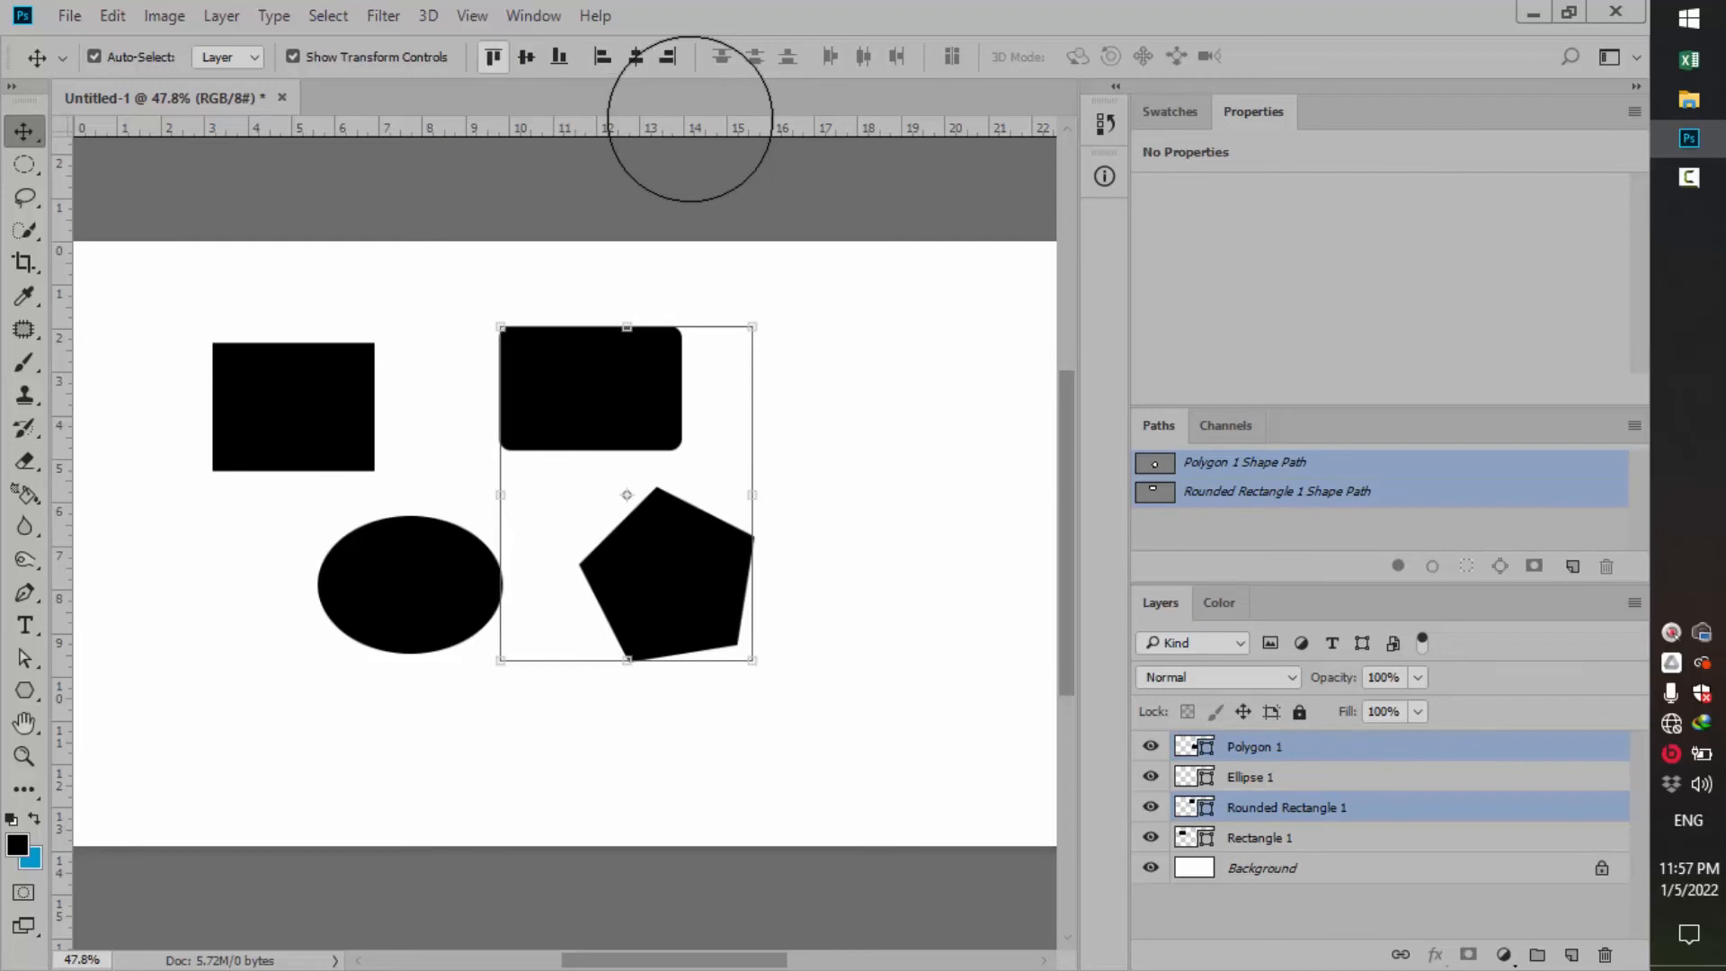
left_click(558, 57)
left_click(493, 56)
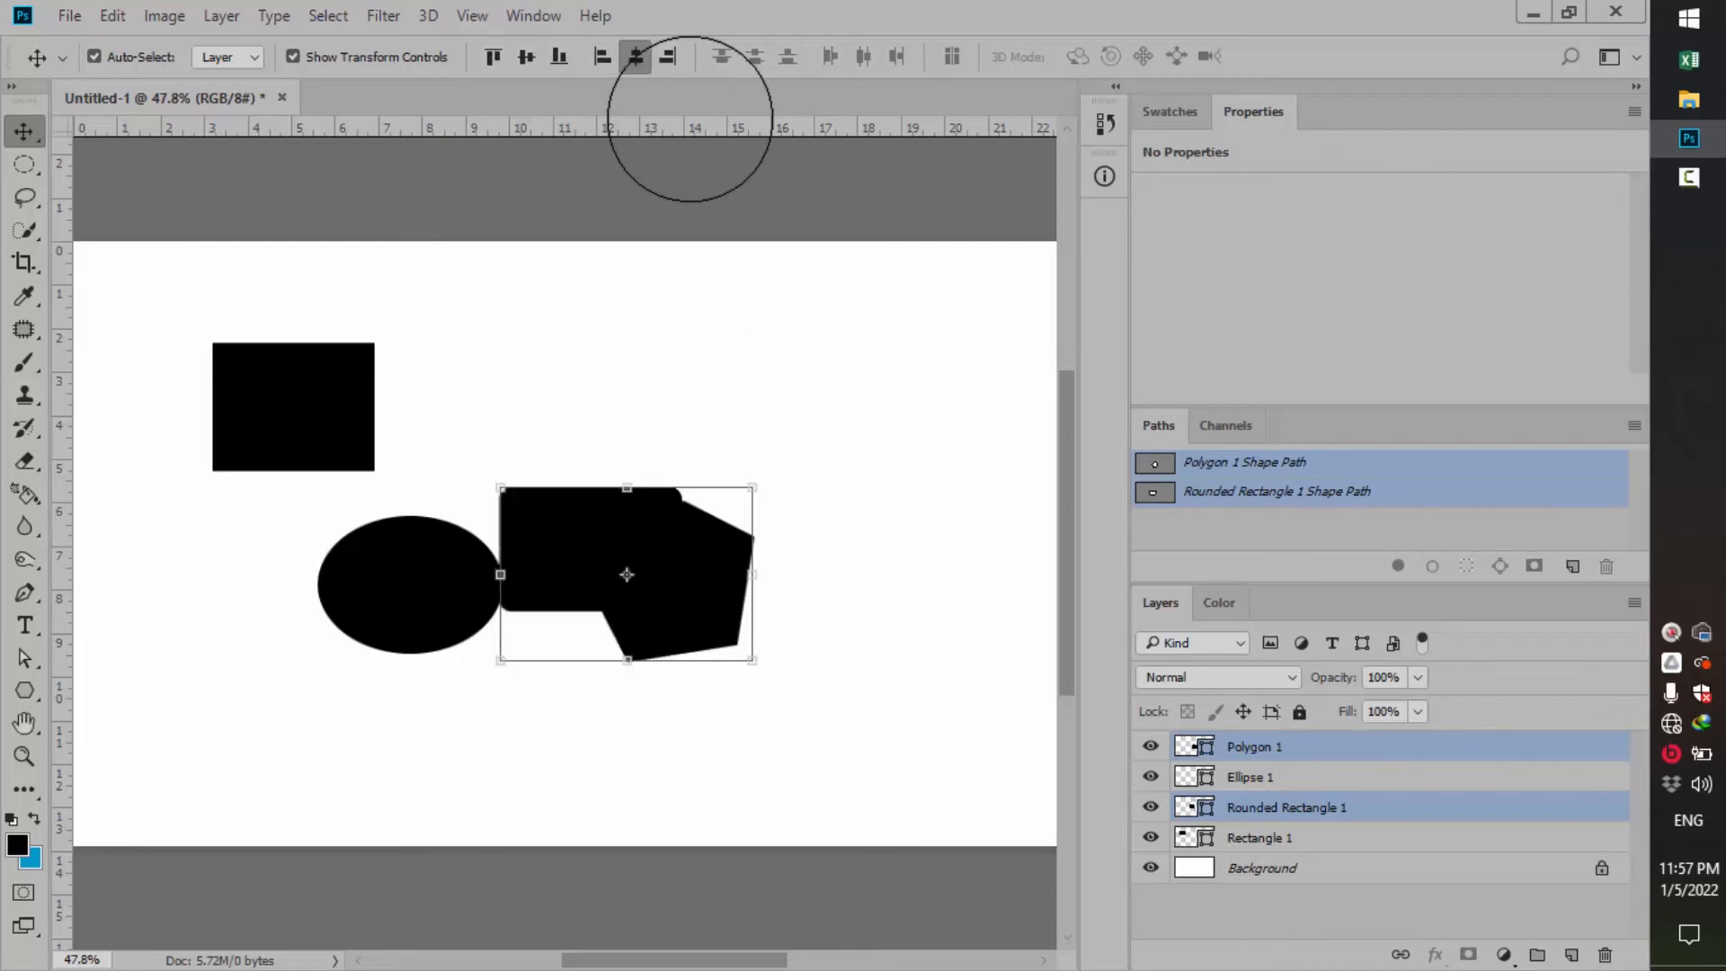
left_click(635, 56)
left_click(667, 57)
left_click(602, 56)
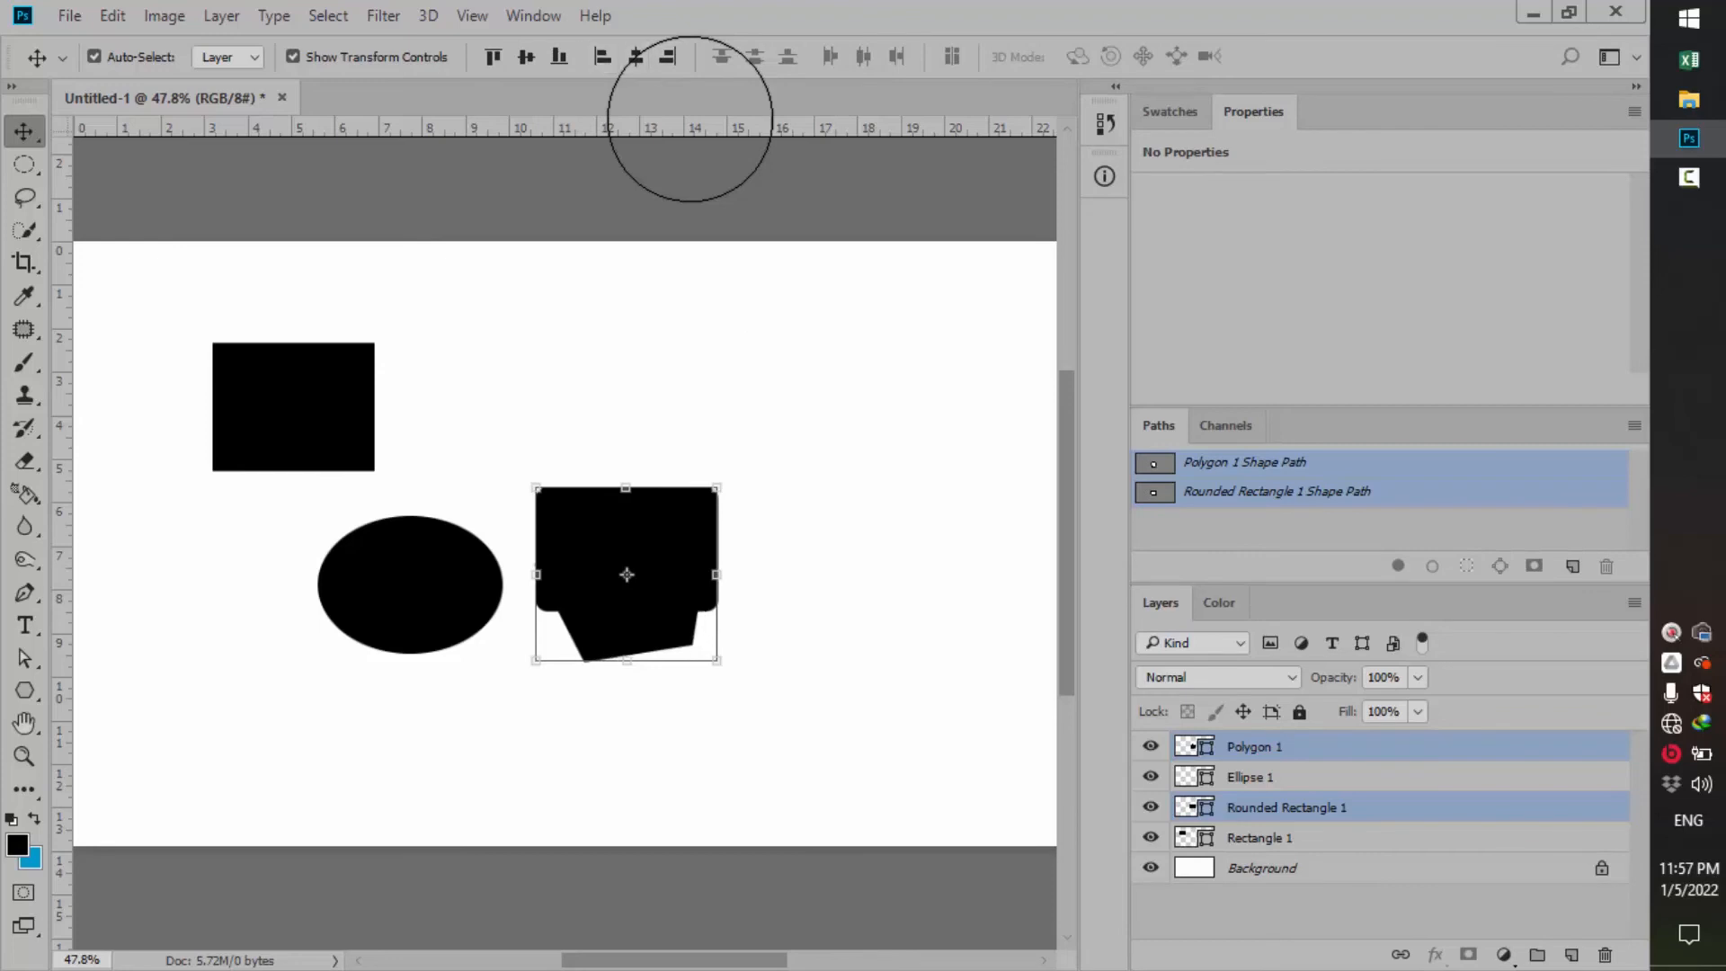
Step: Move the pentagon and rounded rectangle apart into the upper row, with the rounded rectangle between the rectangle and the pentagon
left_click(687, 396)
left_click_drag(673, 612, 866, 408)
left_click_drag(613, 506, 603, 360)
left_click_drag(814, 368, 813, 408)
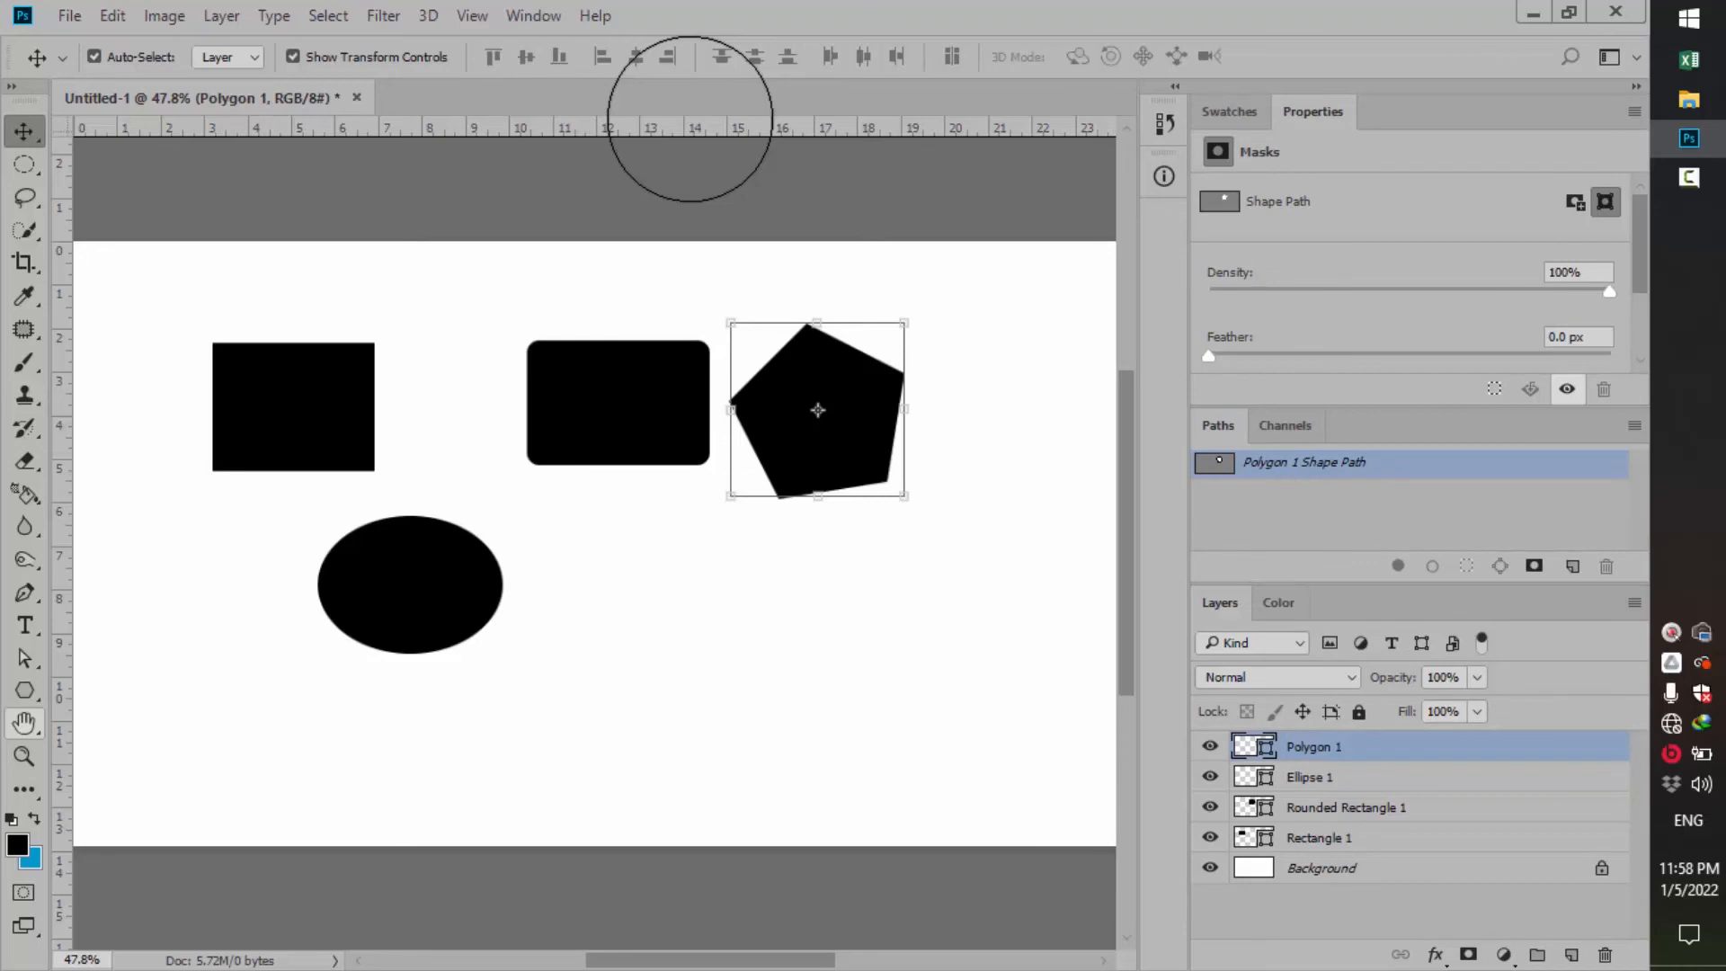
Step: Magnify the canvas to 200% around the rectangle with the Zoom Tool
left_click(25, 756)
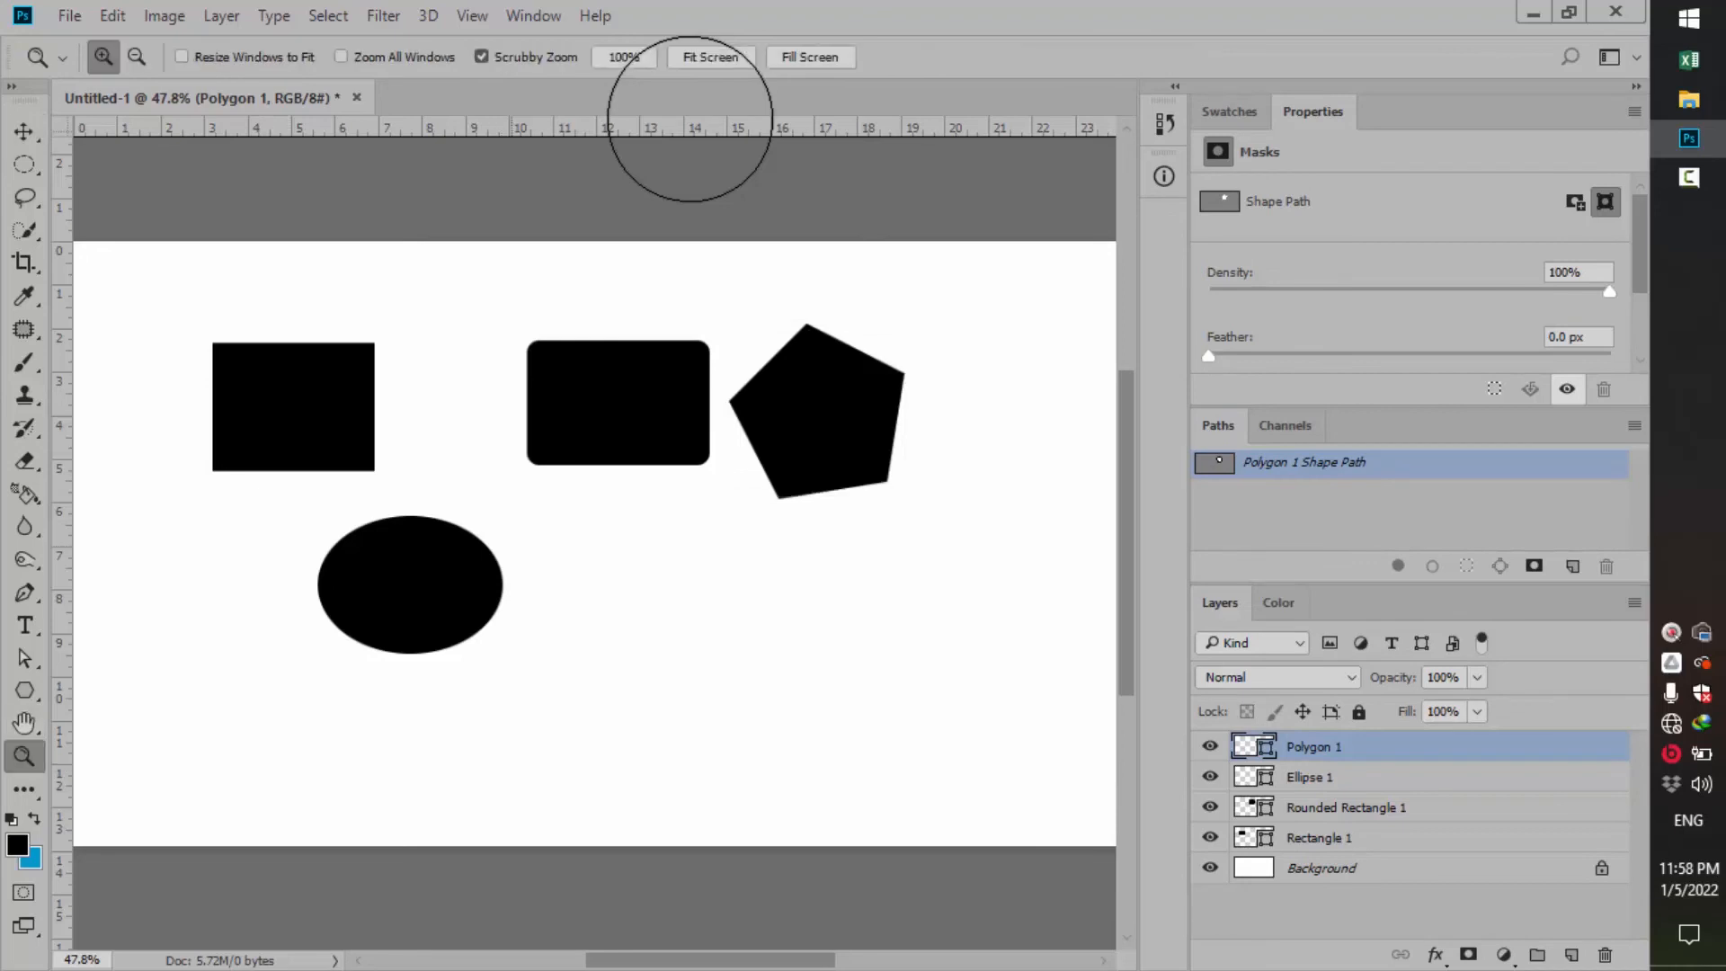
left_click(372, 378)
left_click(522, 393)
left_click(399, 381)
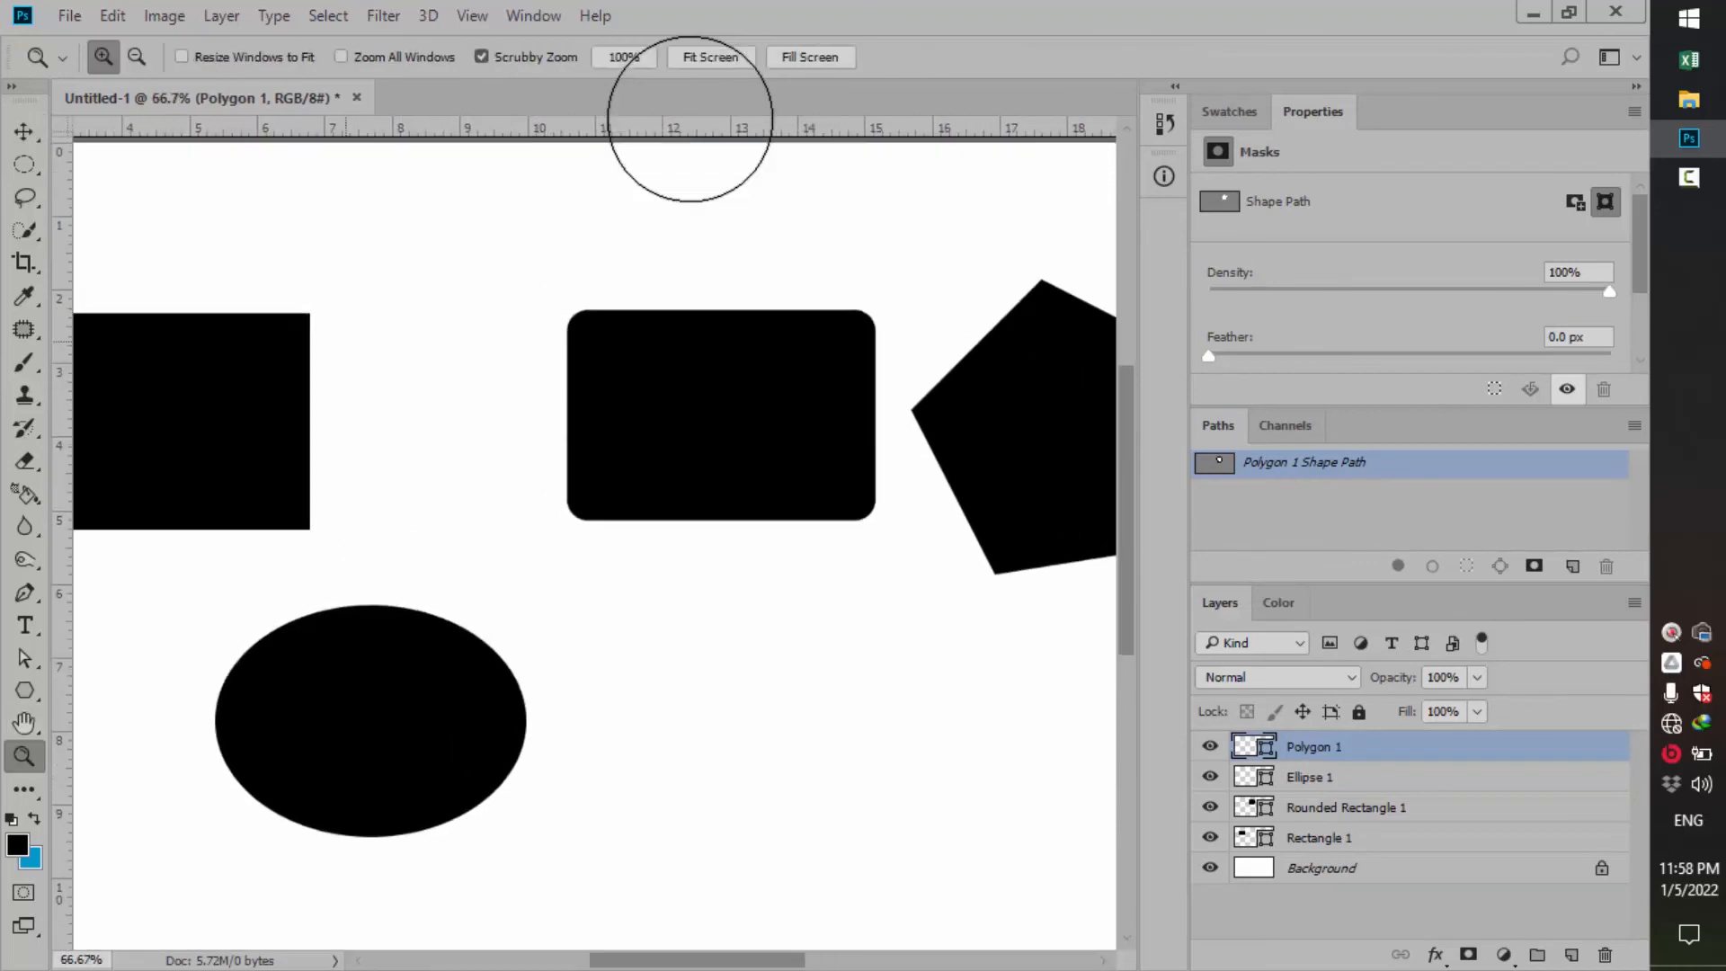
left_click_drag(442, 362, 618, 312)
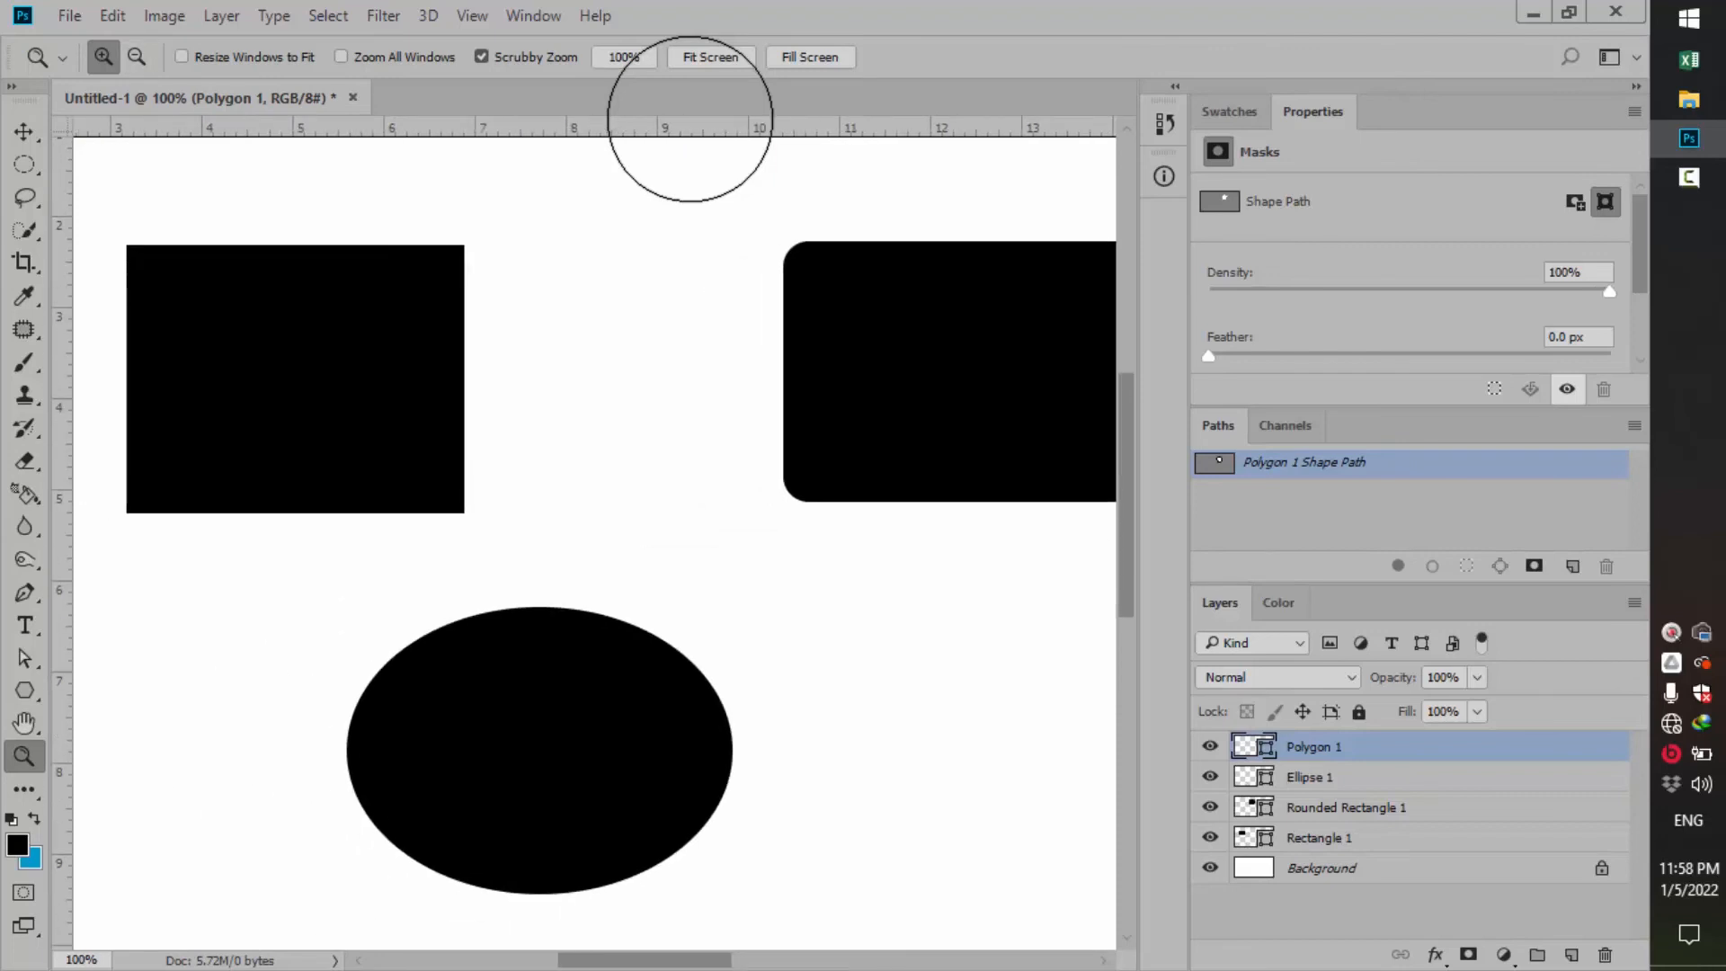
left_click(319, 329)
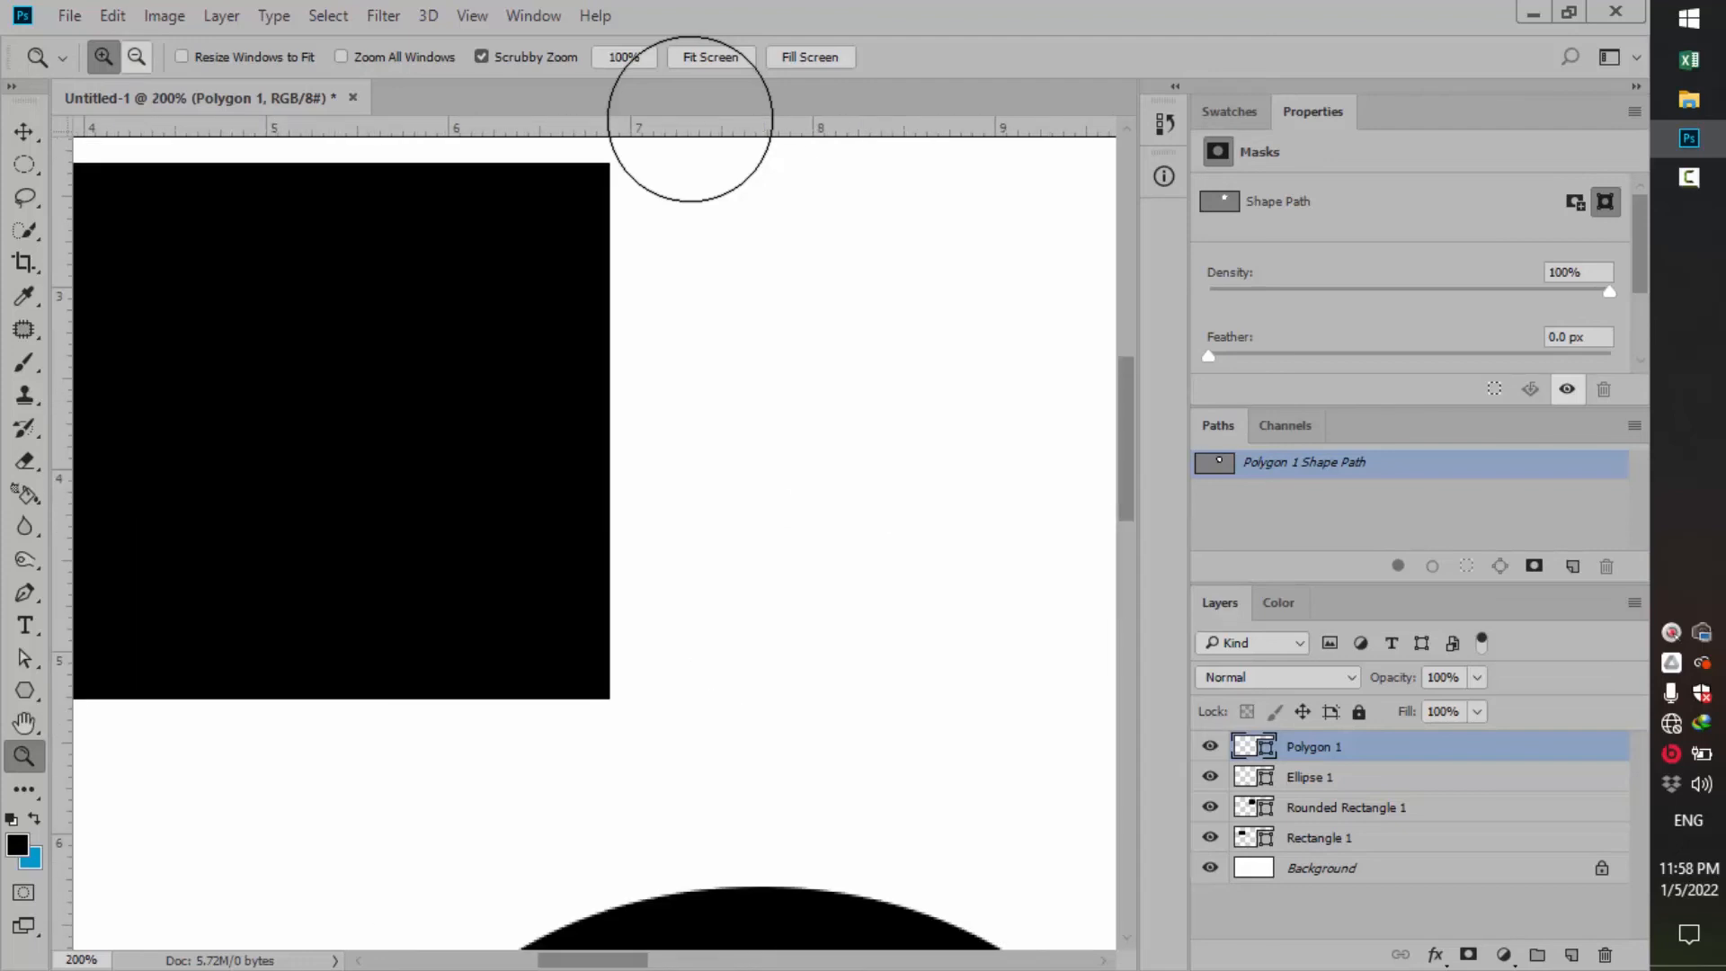
Step: Switch the Zoom Tool to zooming out, reduce the view to 50%, and bring the pentagon back into view
left_click(136, 57)
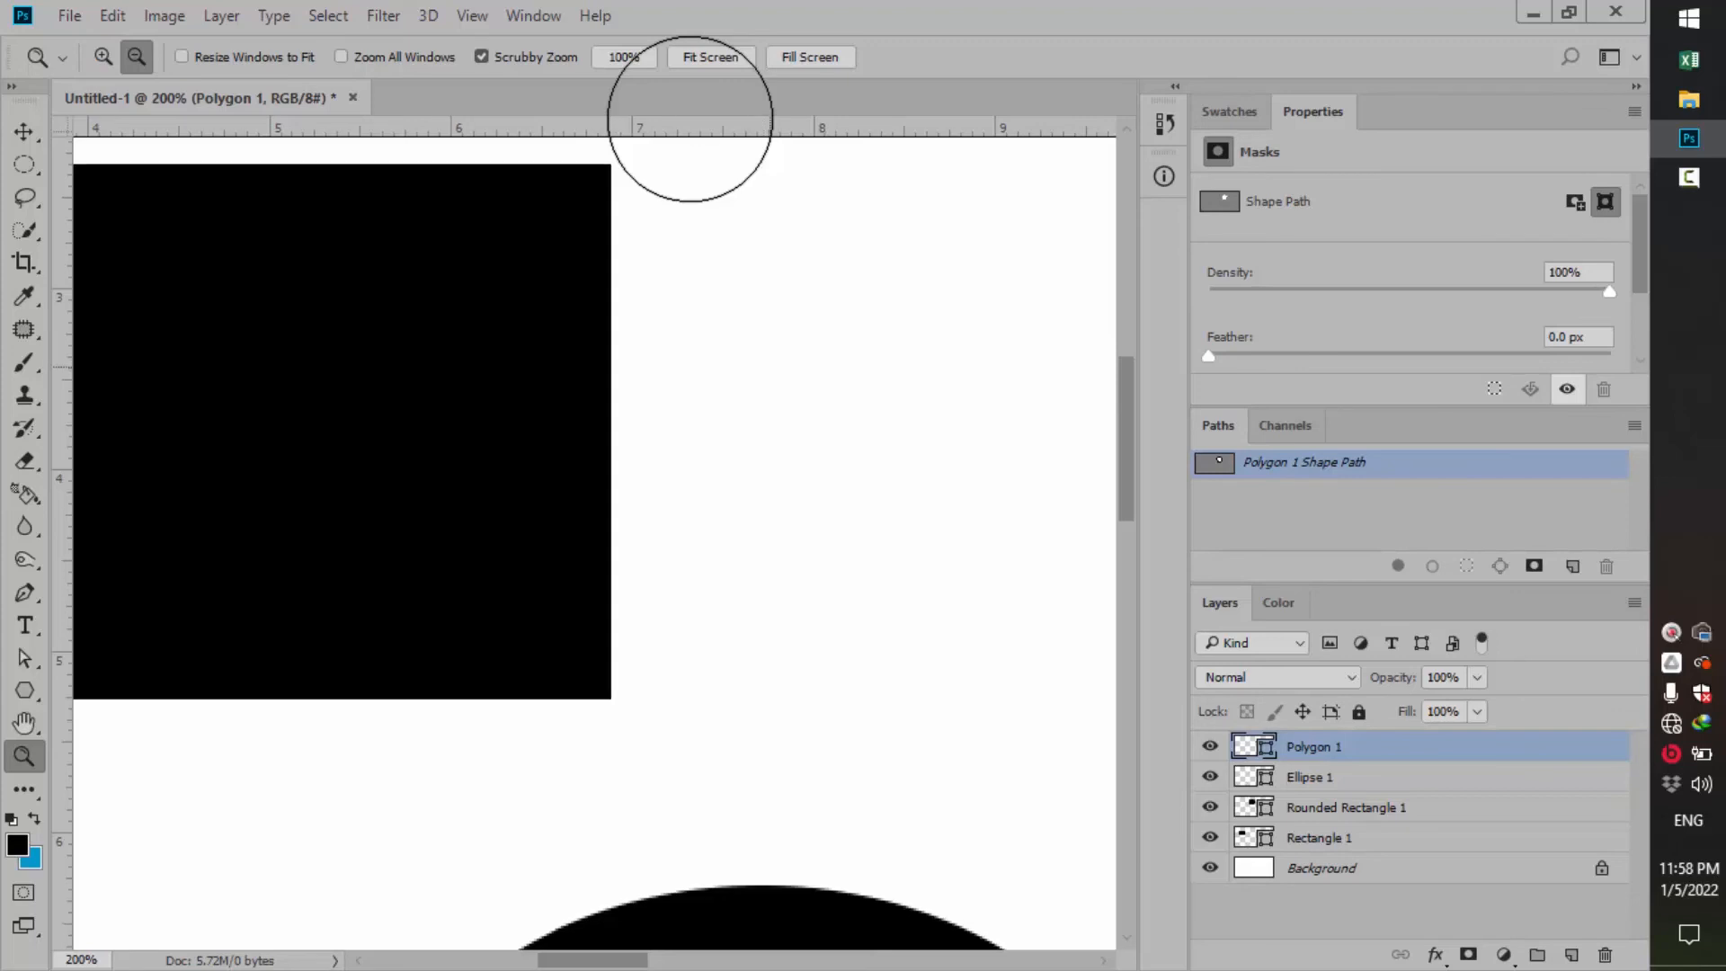
left_click(761, 366)
left_click(737, 441)
left_click(829, 452)
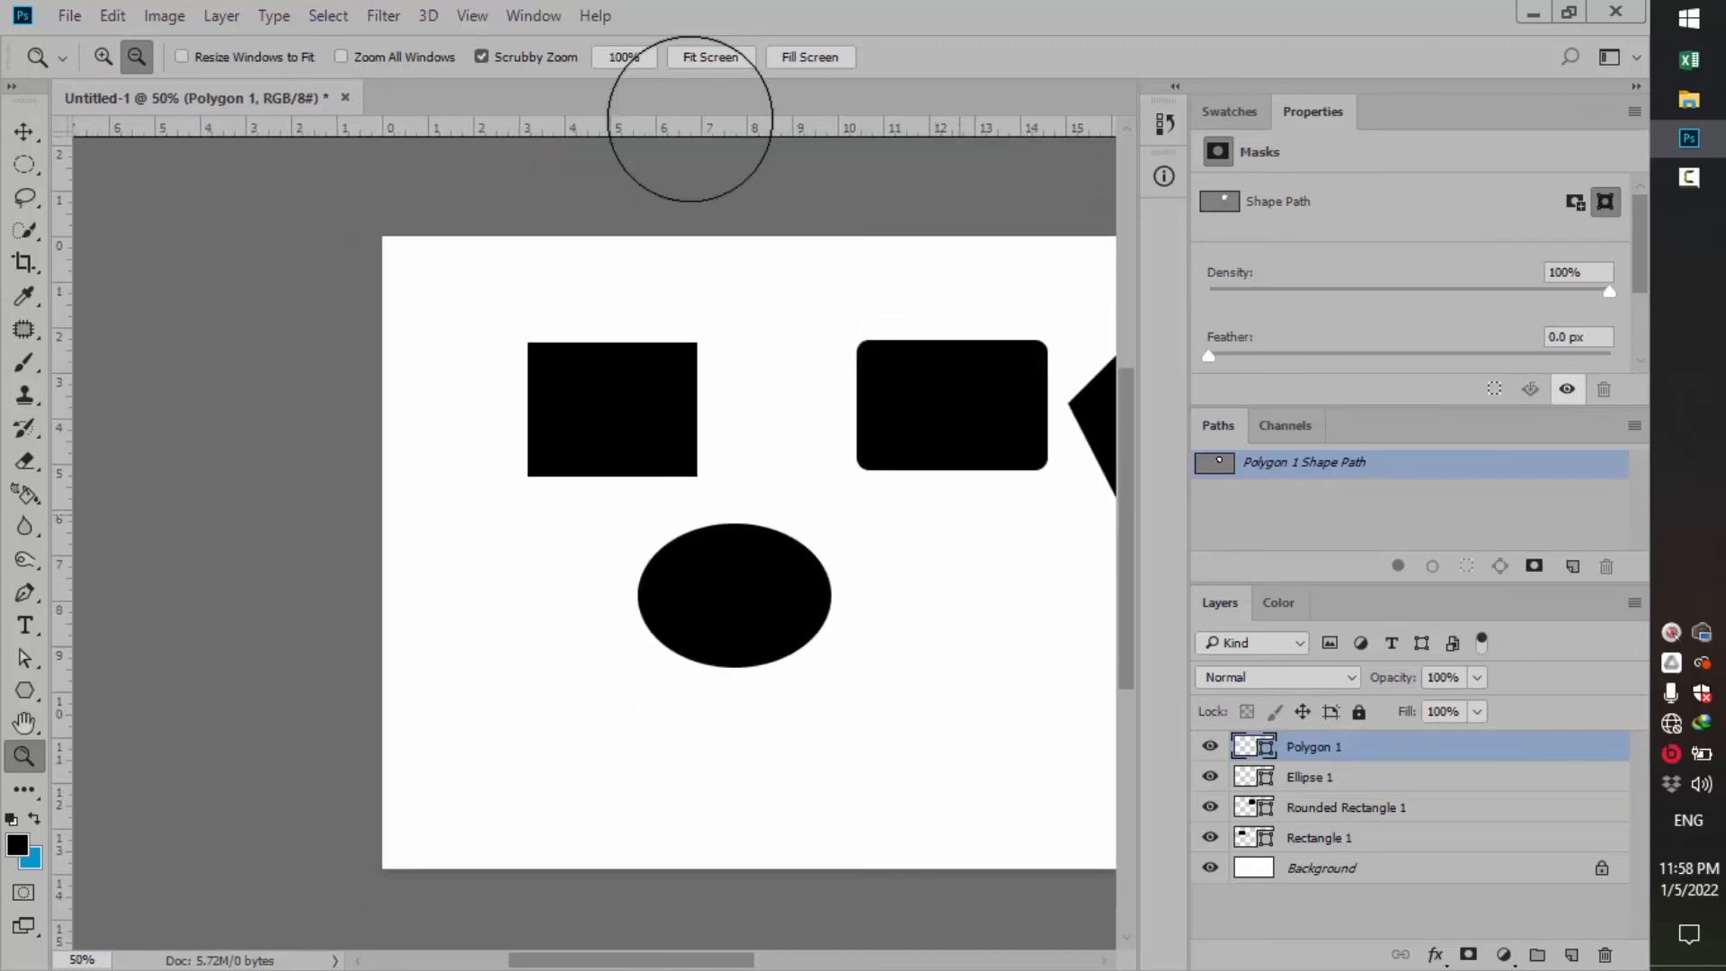
left_click_drag(937, 513, 647, 502)
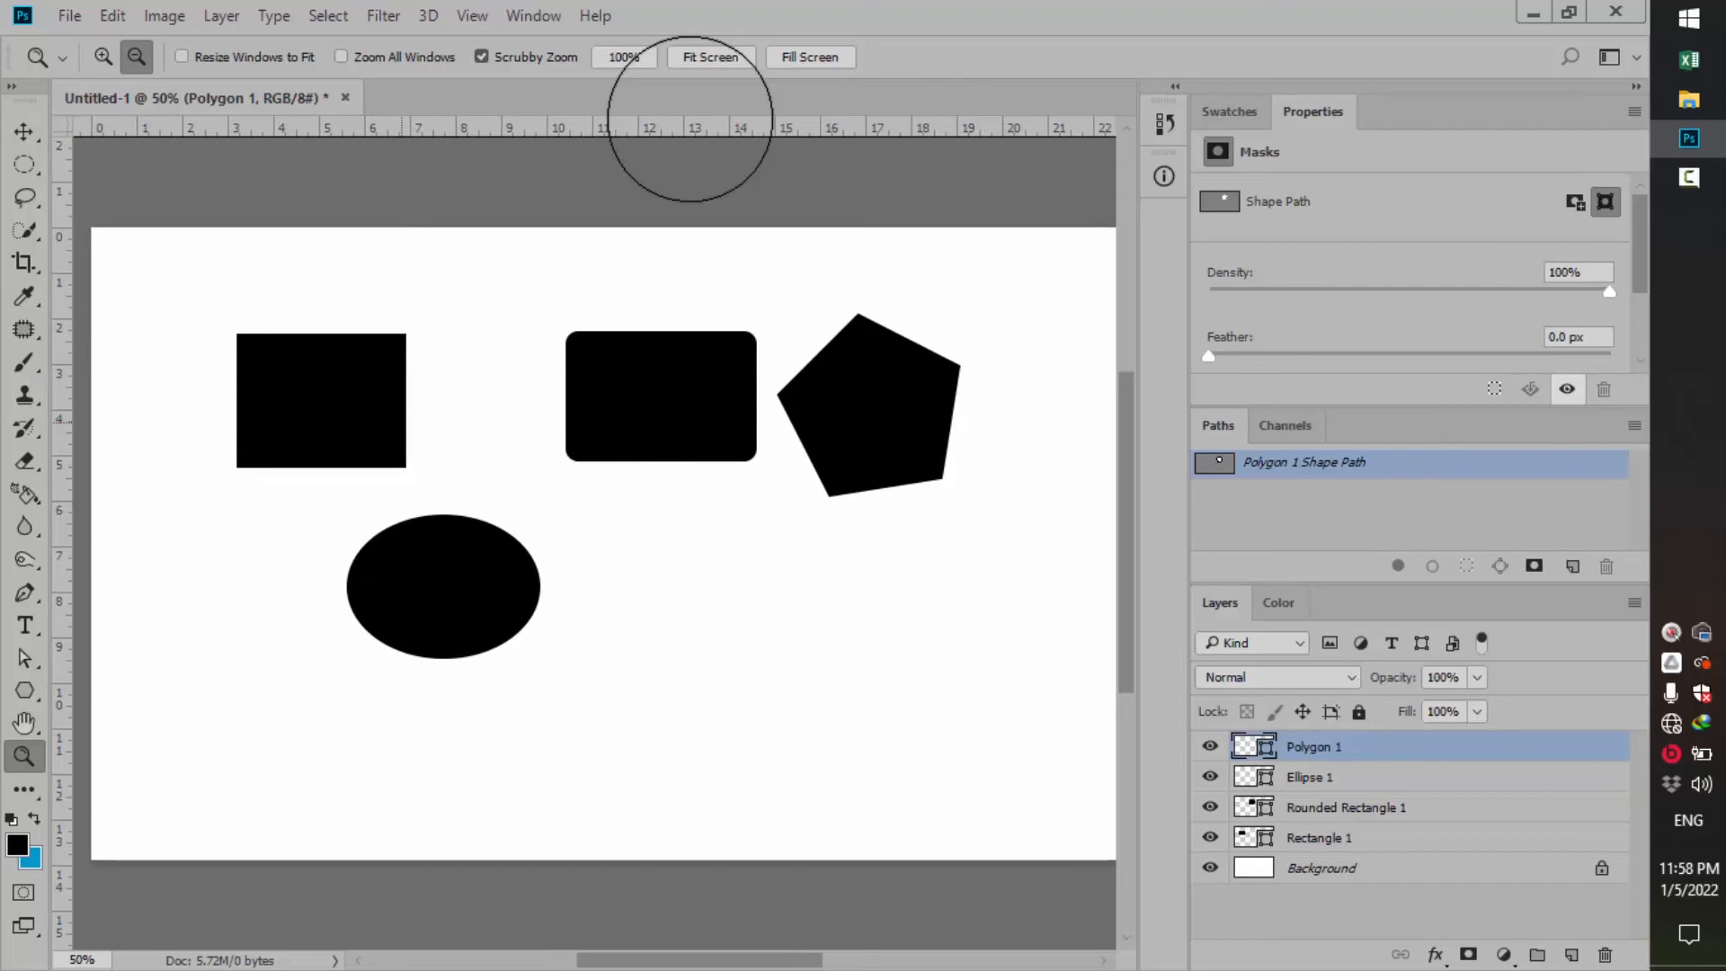
Step: Practise temporarily toggling the Zoom Tool between zooming in and out, and magnify the canvas to 66.7%
key("alt")
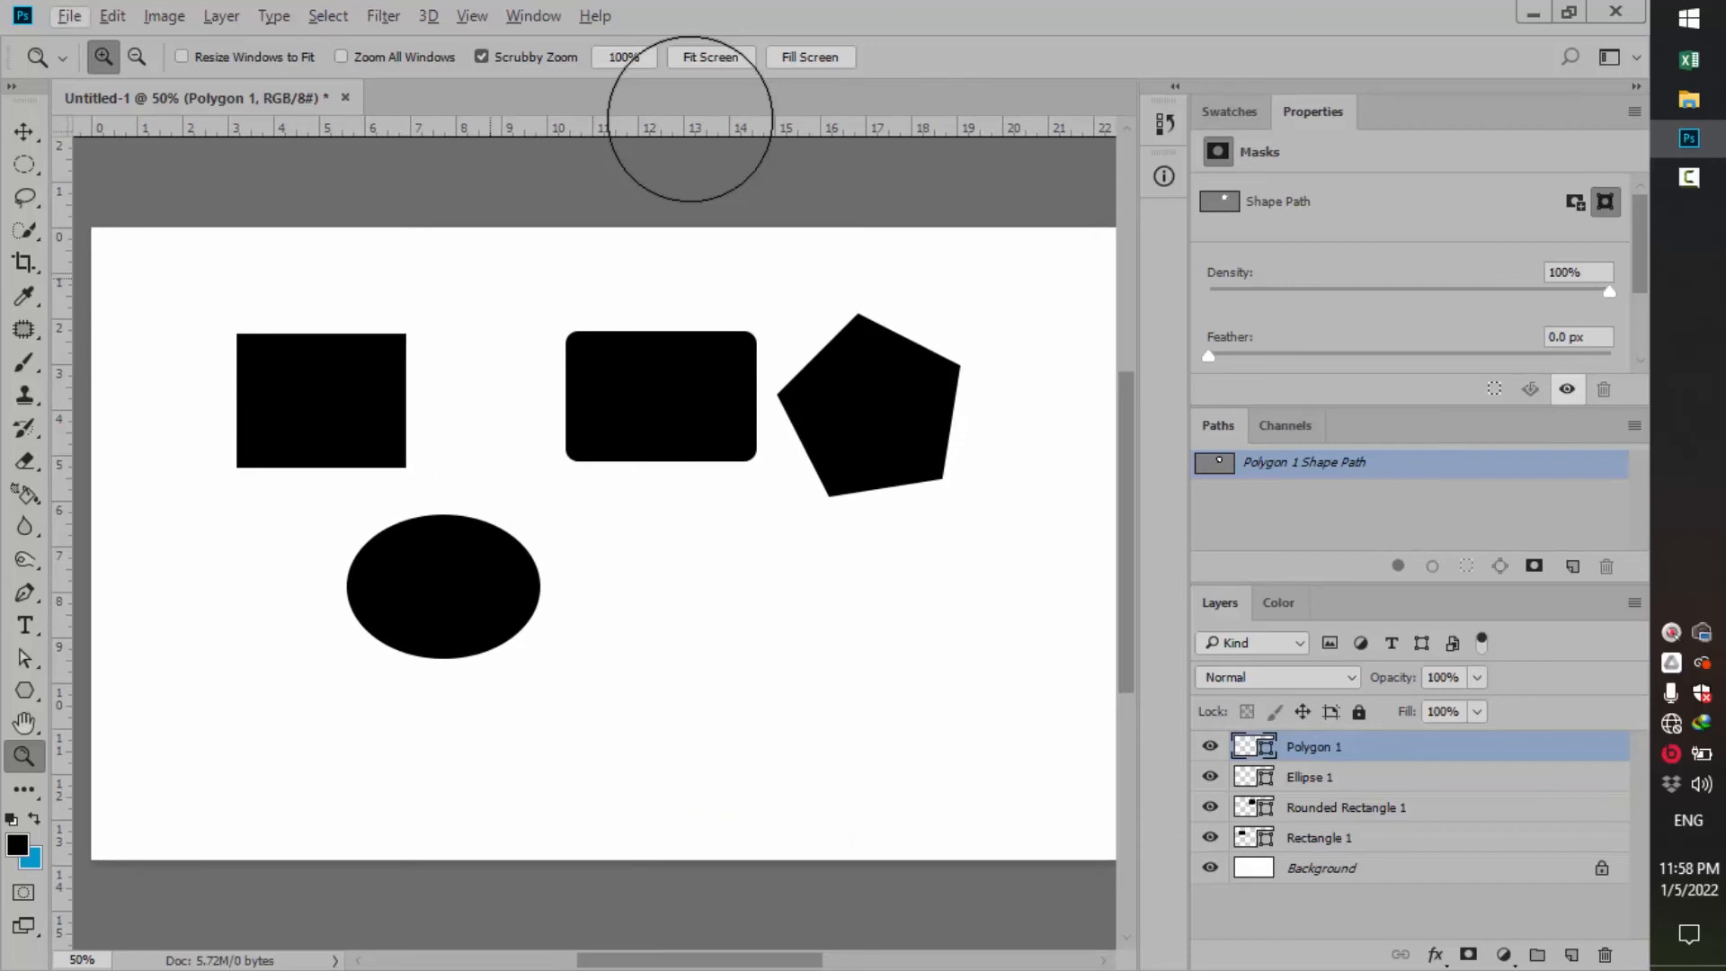
key("alt")
key("alt")
key("alt")
key("alt")
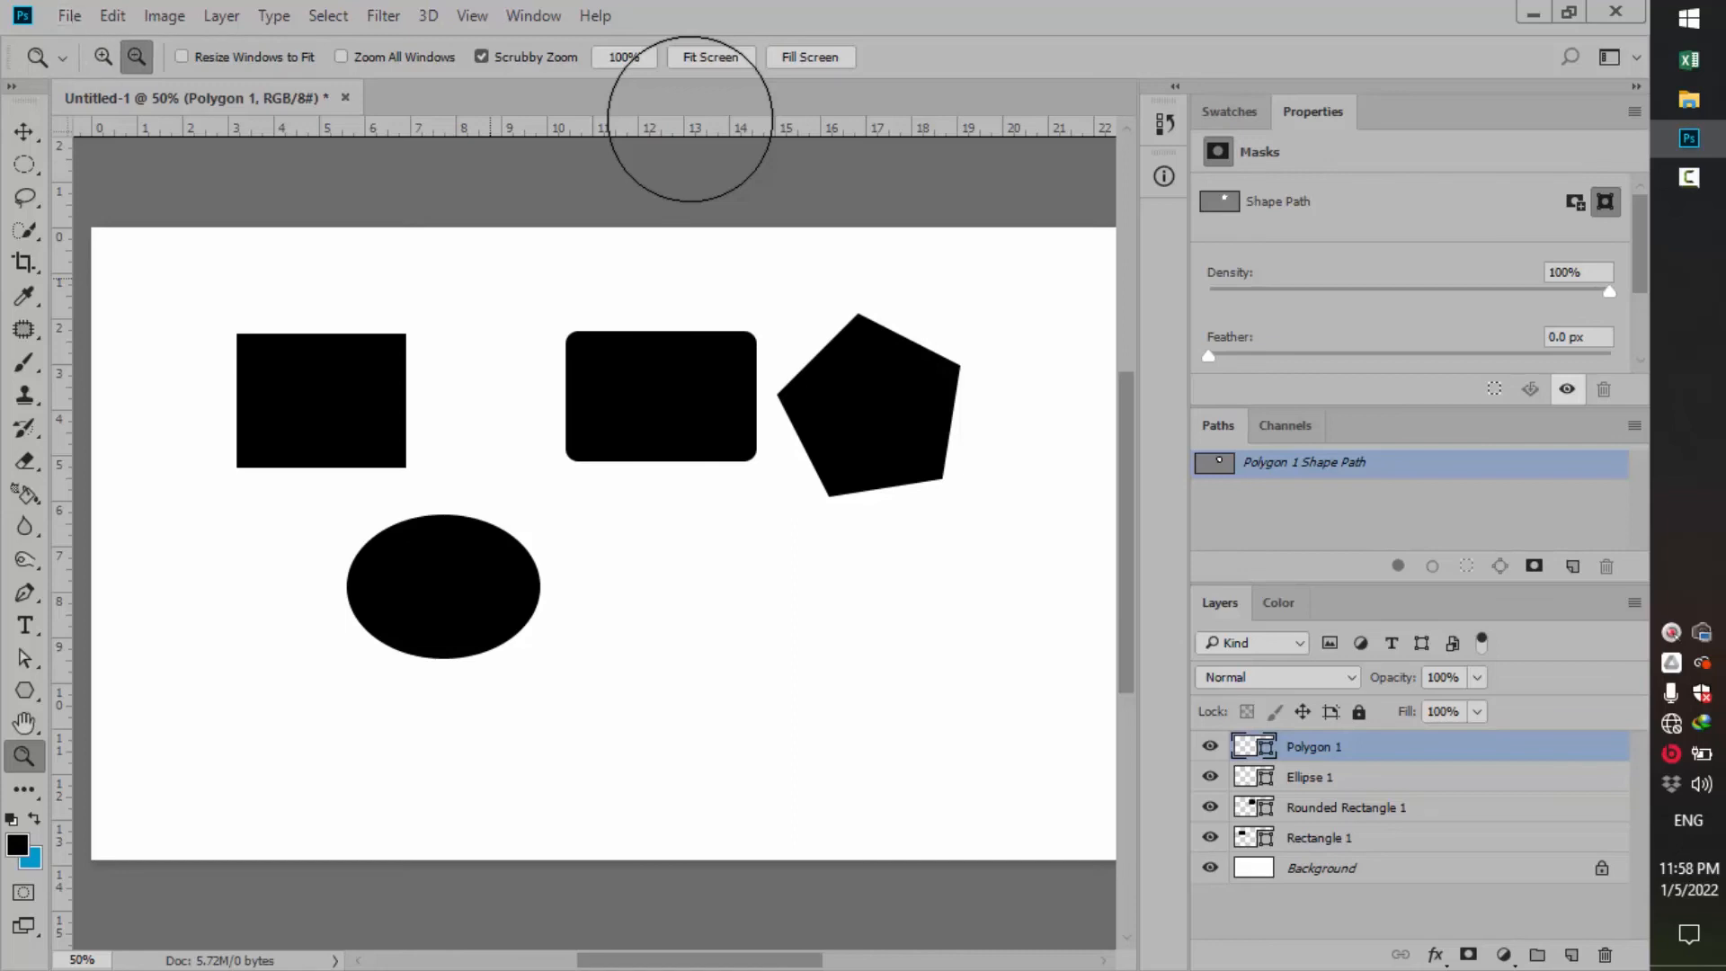
left_click(490, 279)
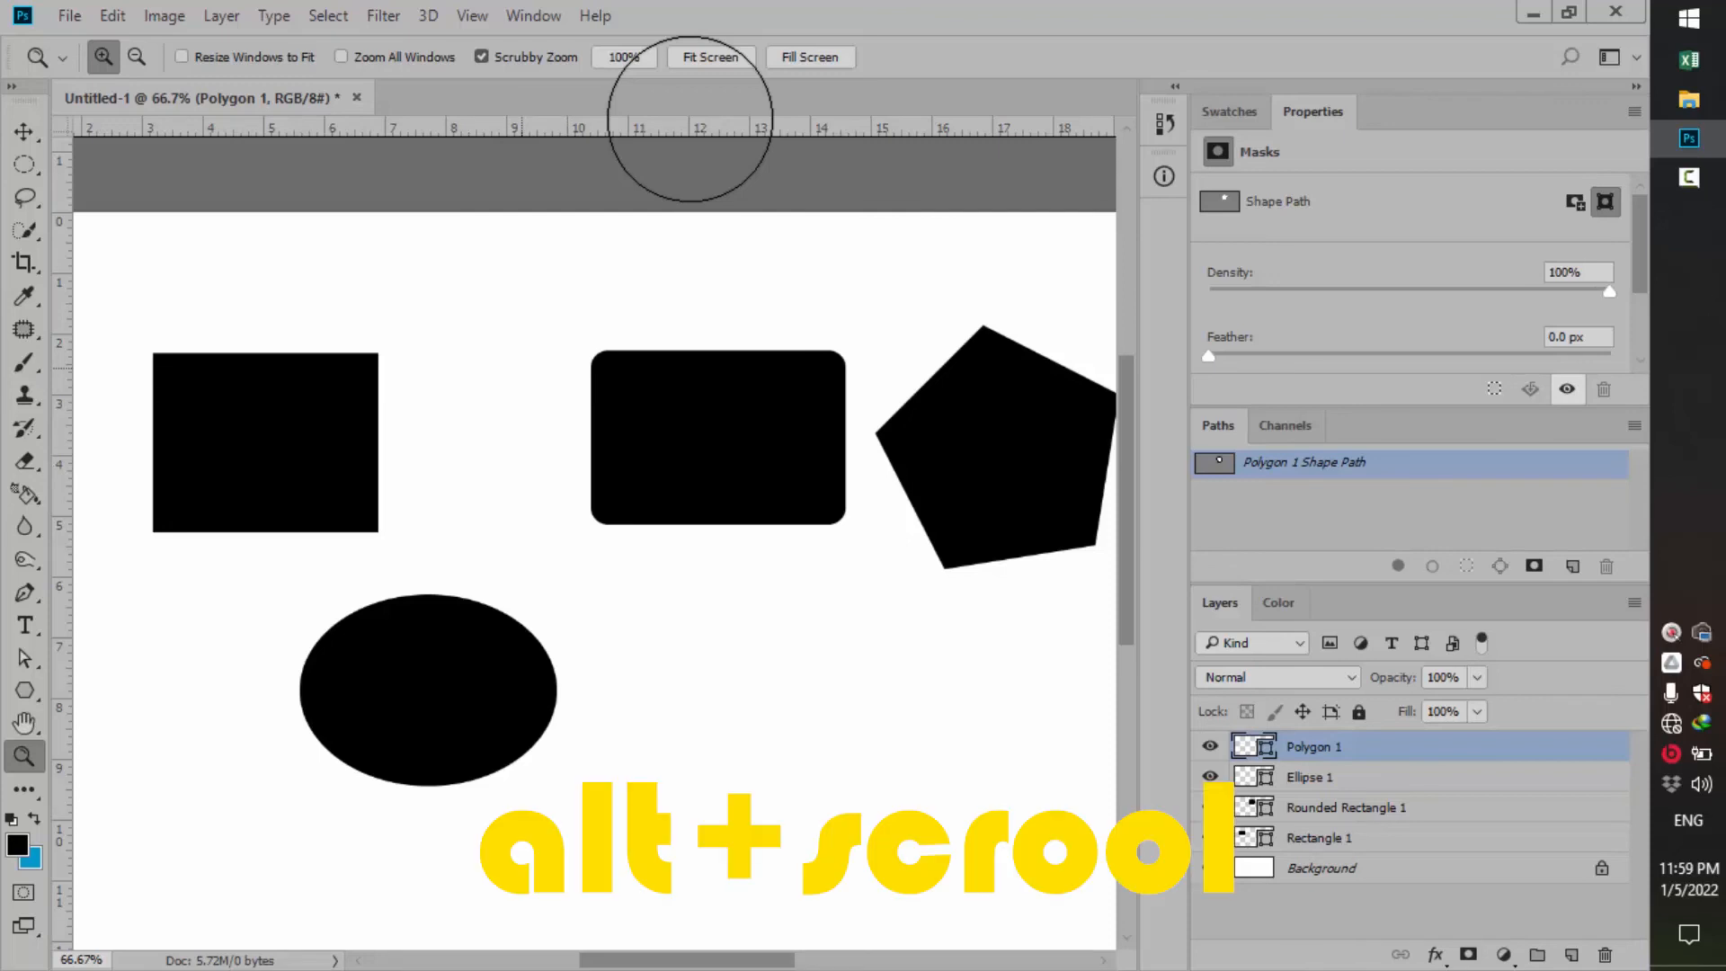
Step: Practise continuous zooming, reducing the view to about 38% and magnifying it to about 108% around the rounded rectangle
key("alt")
scroll(689, 119, "down", 3)
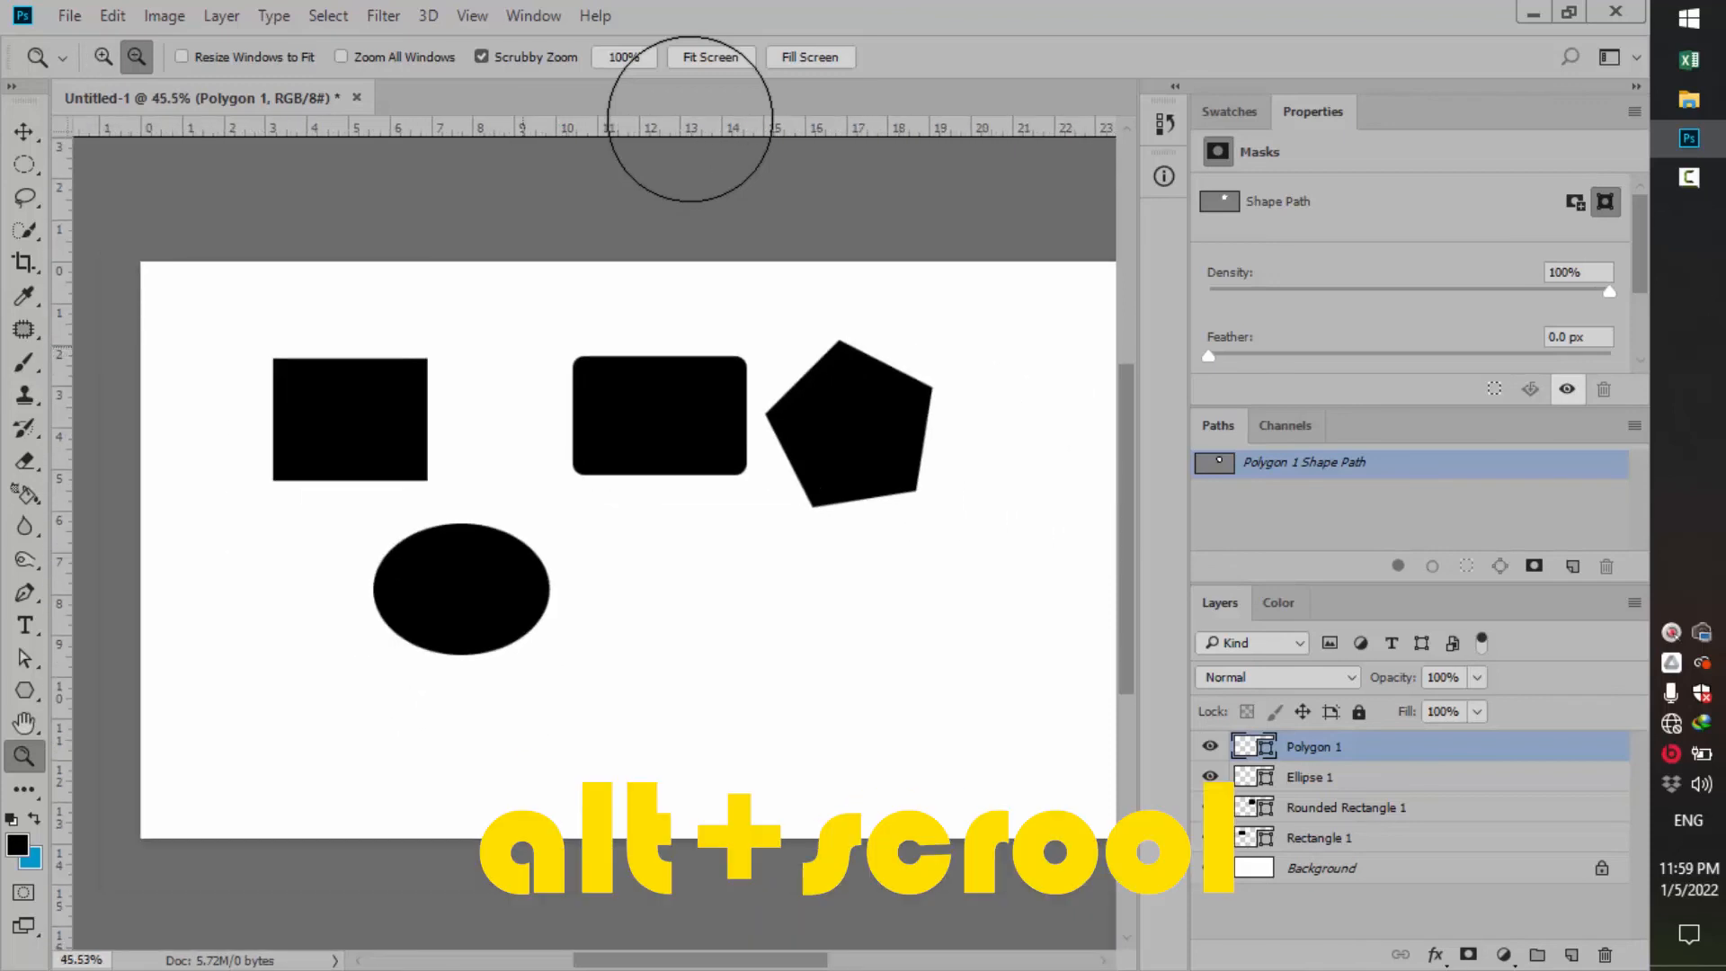
scroll(690, 118, "down", 1)
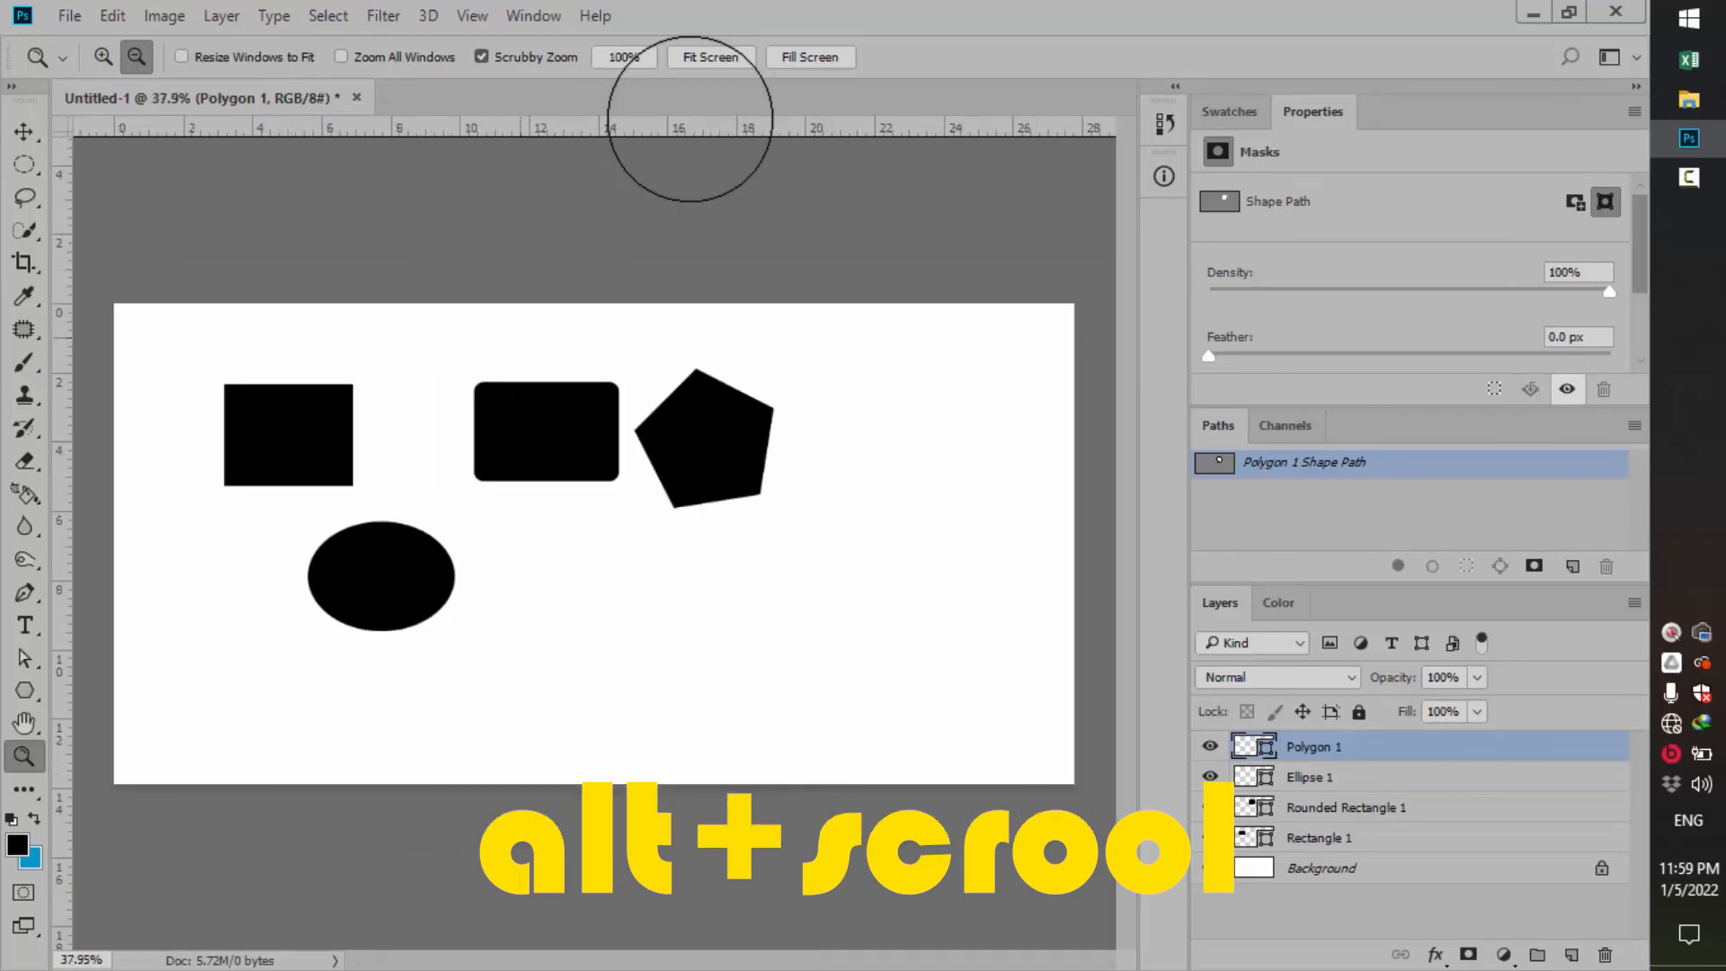
scroll(689, 119, "up", 5)
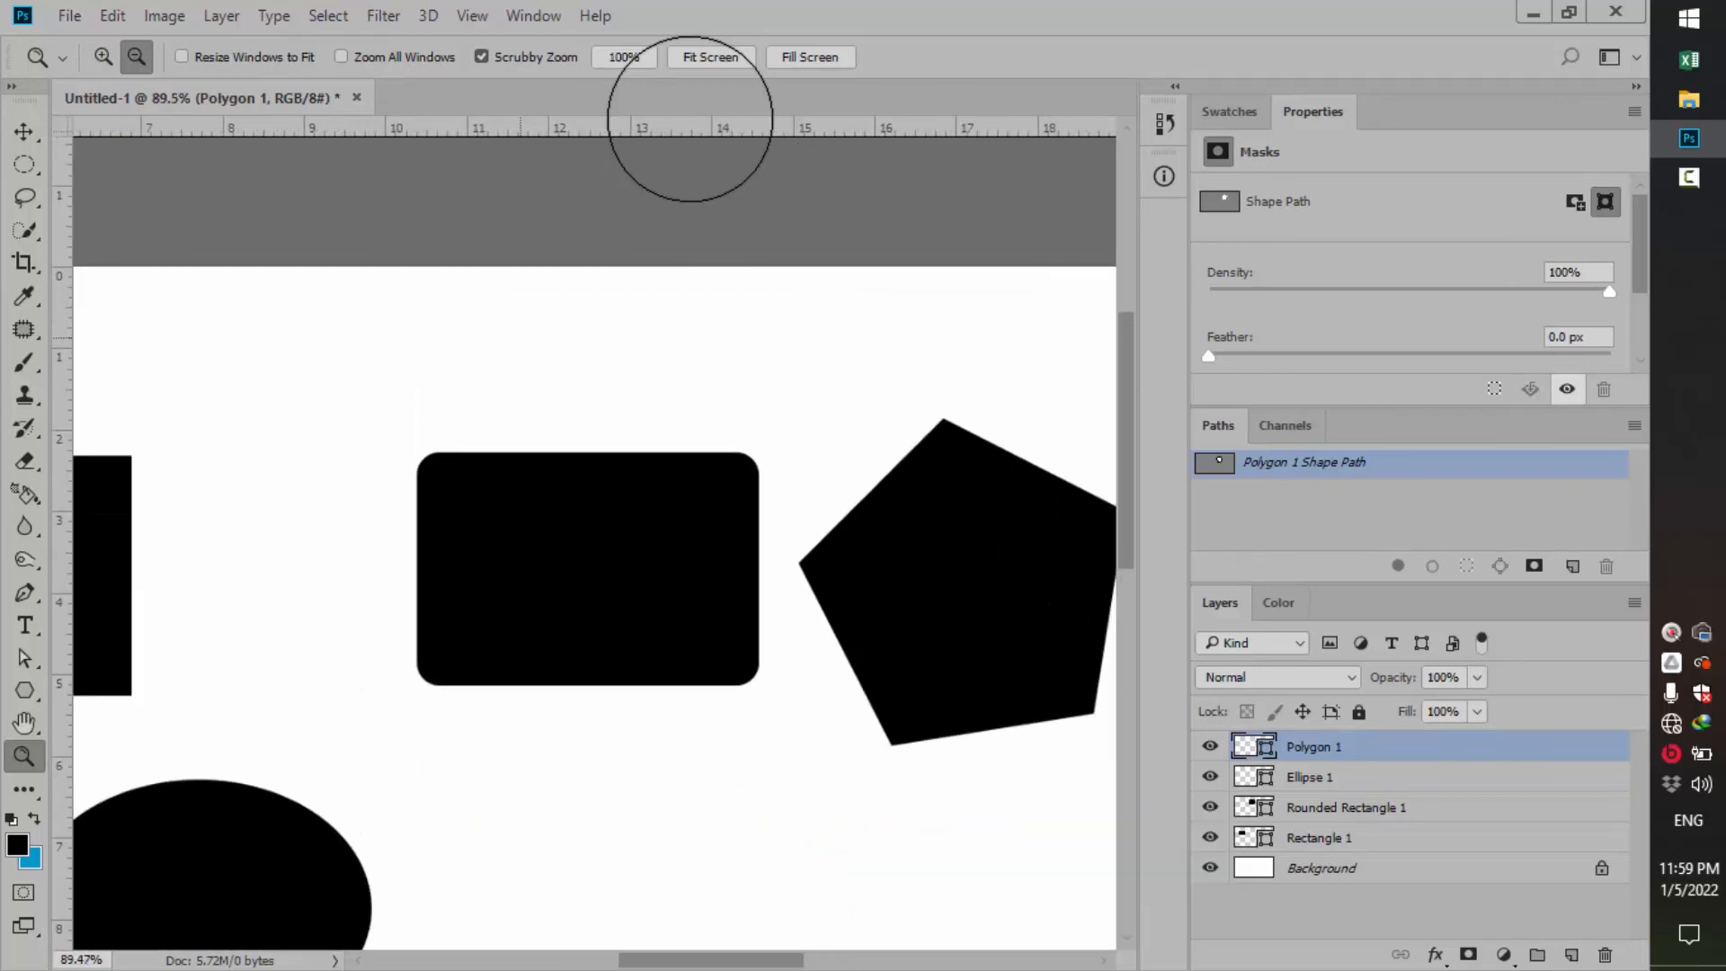
scroll(690, 119, "up", 1)
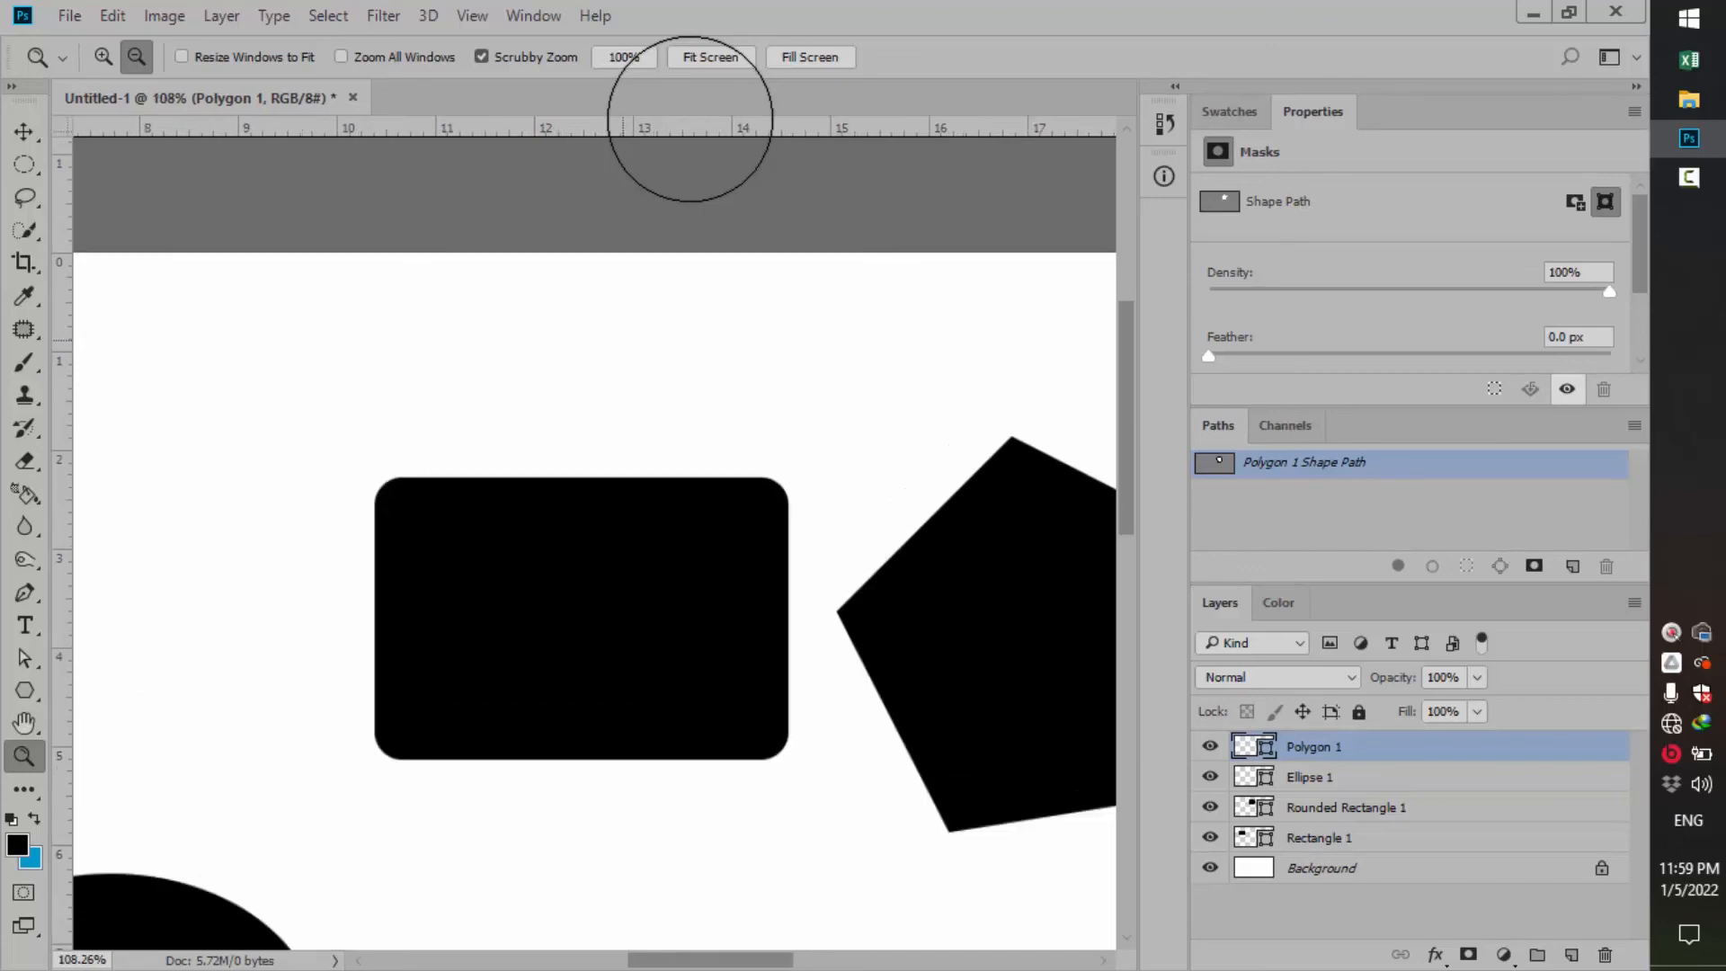
scroll(689, 119, "down", 1)
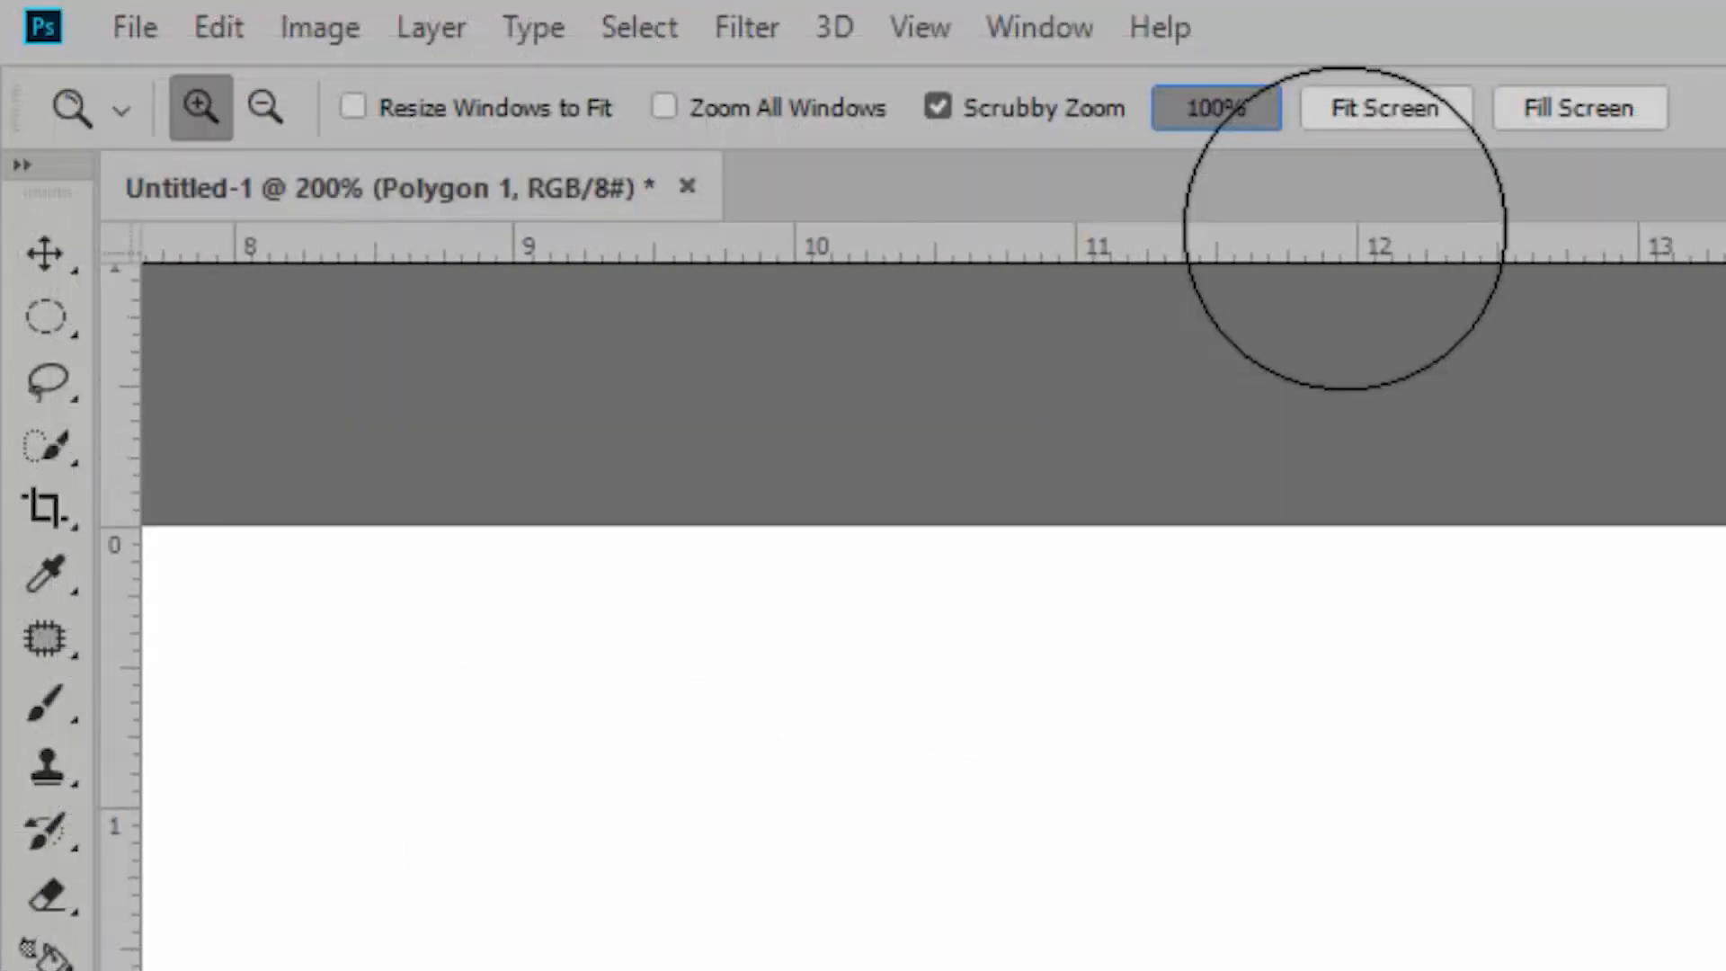
Step: Try the Zoom Tool's 100%, Fit Screen and Fill Screen view options
key("Return")
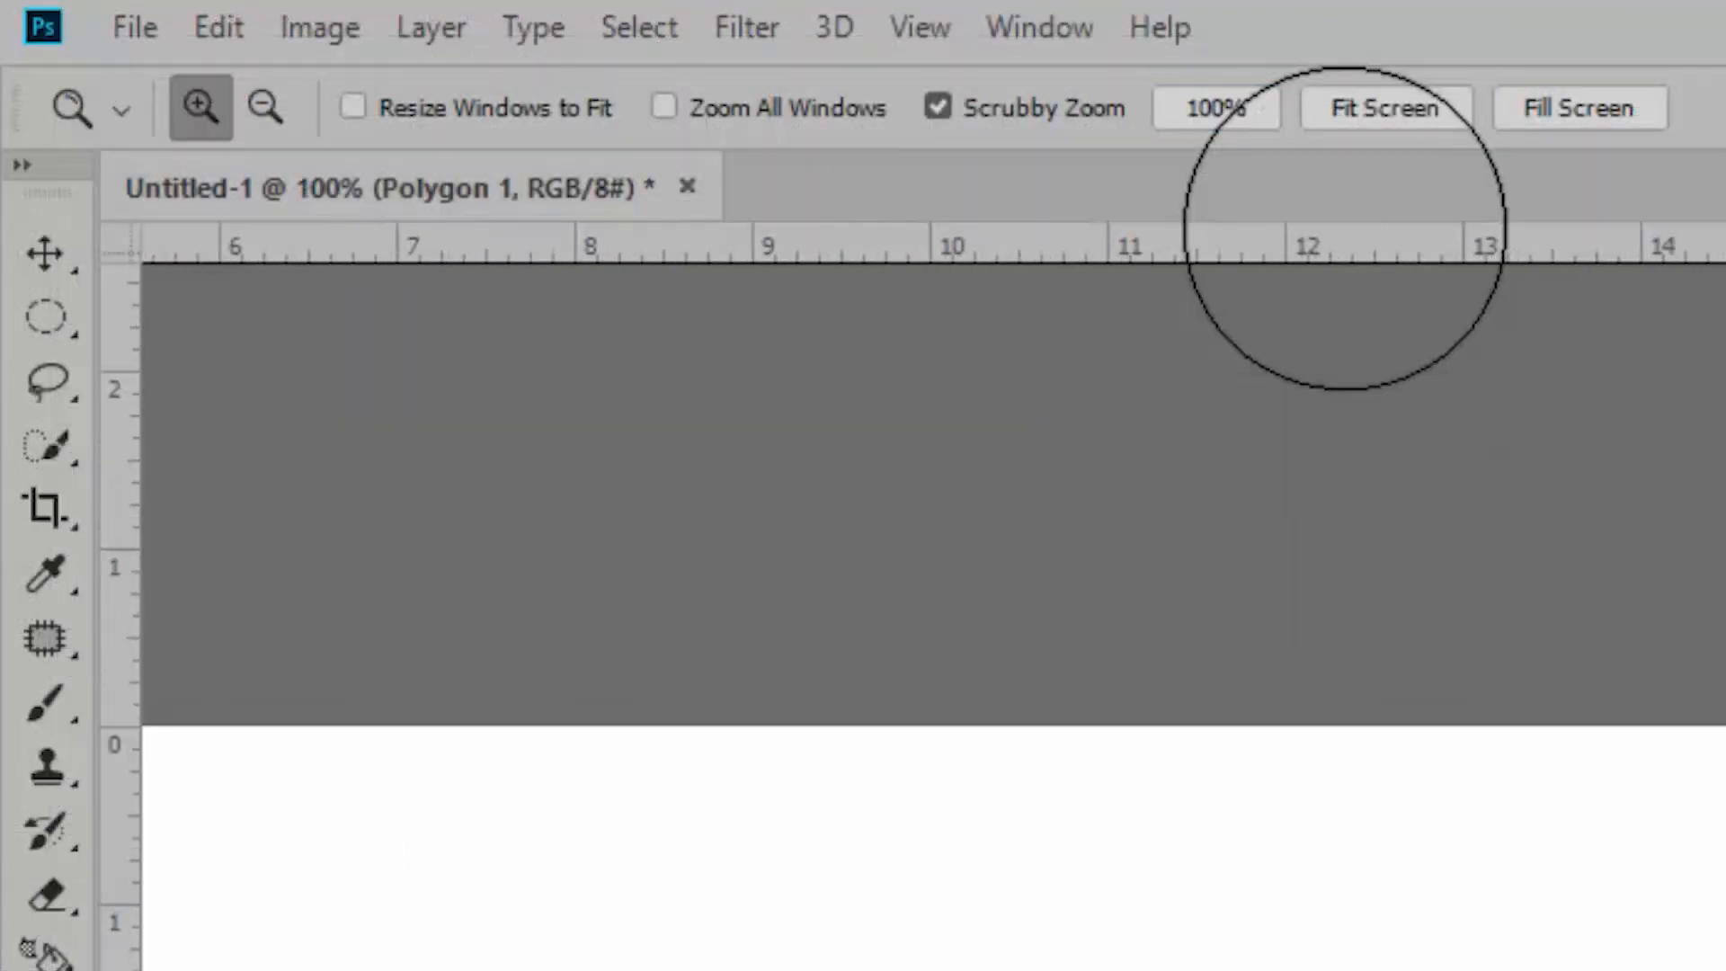
left_click(1384, 108)
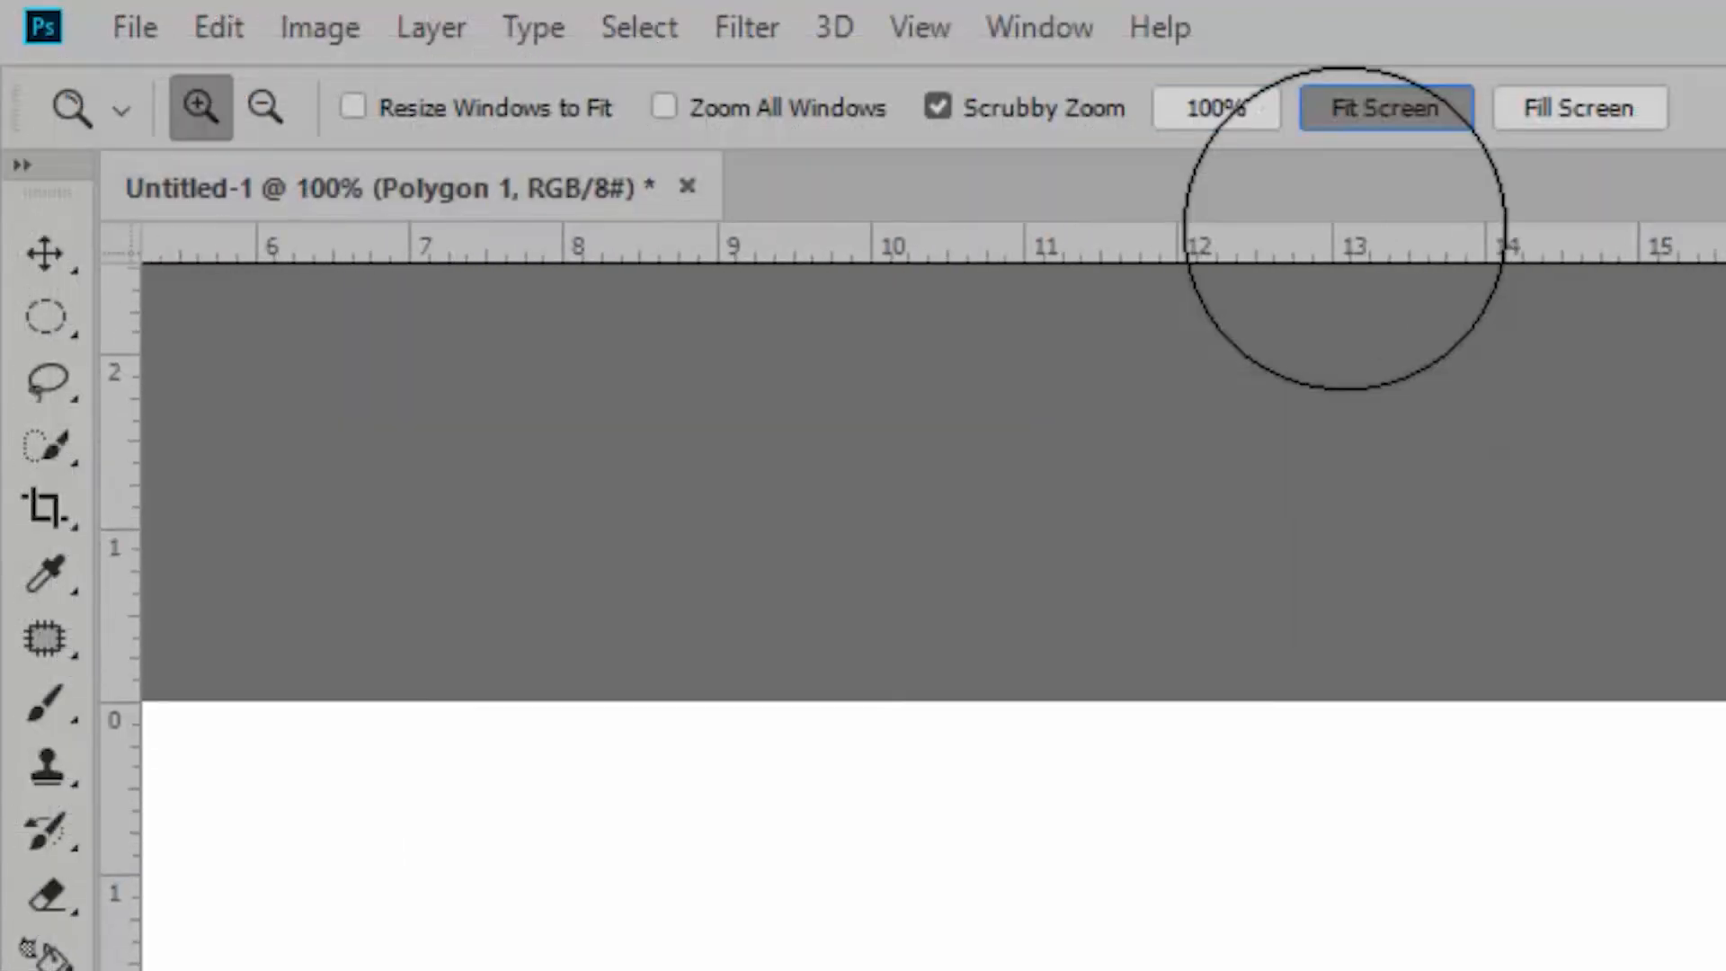
left_click(1579, 108)
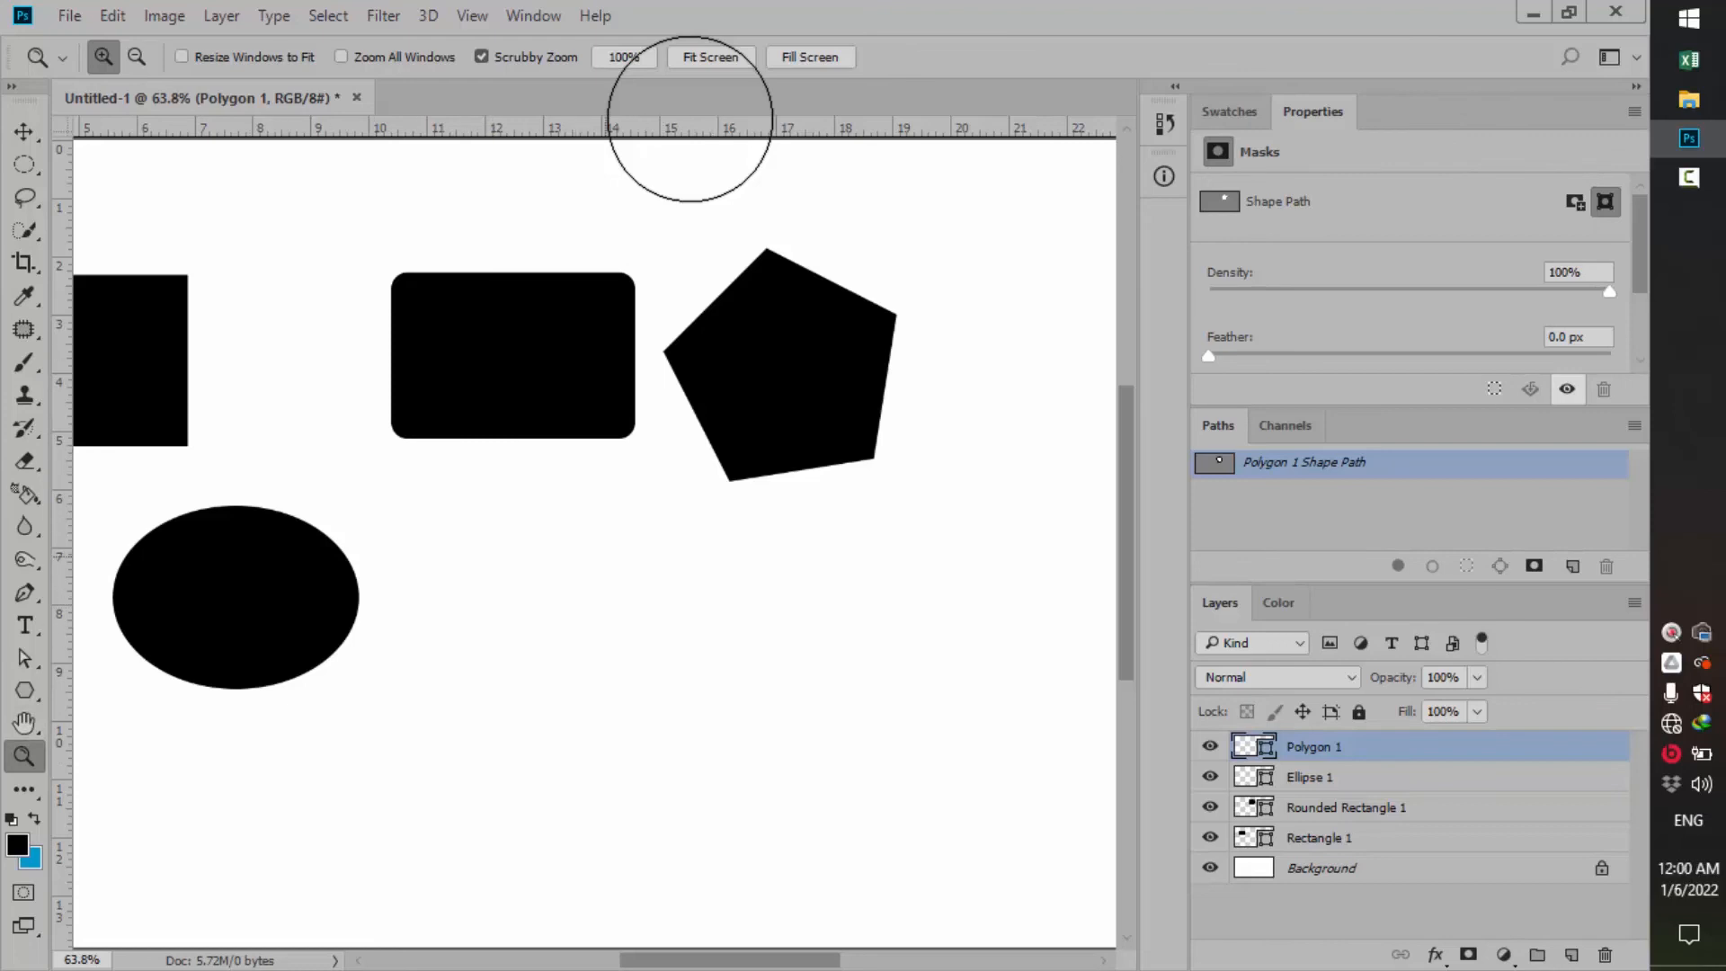
Step: Pan around the magnified canvas with the Hand Tool until the whole rectangle is in view
left_click(24, 722)
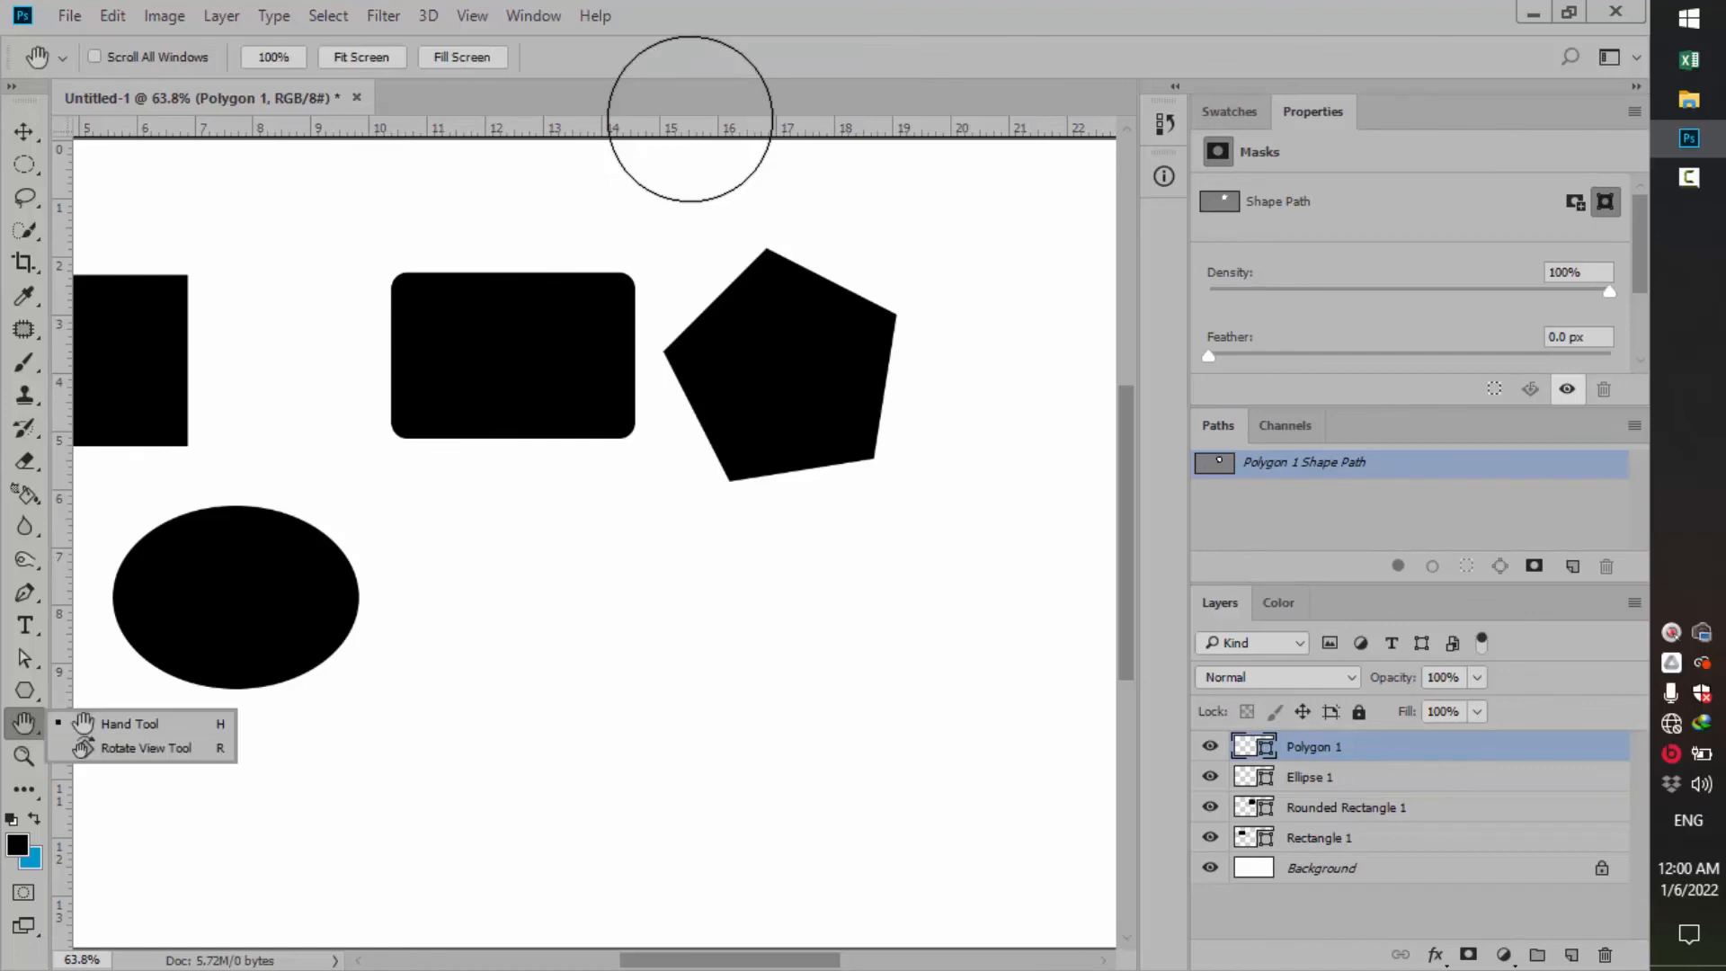
left_click_drag(510, 626, 646, 483)
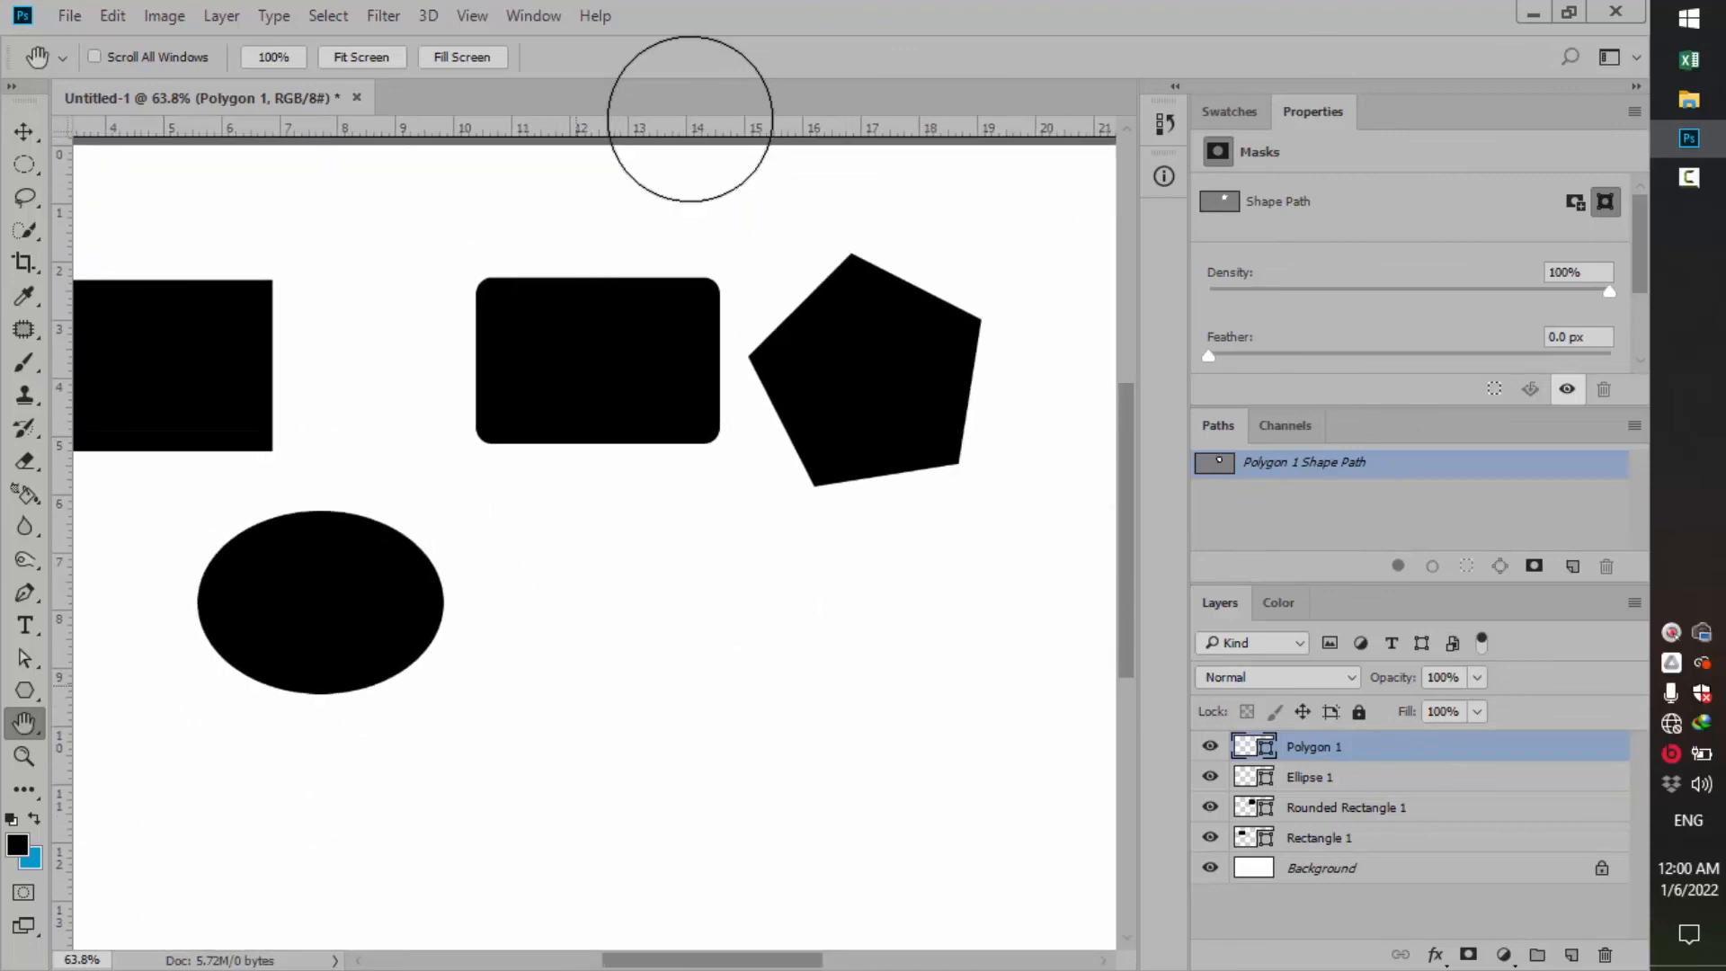
left_click_drag(576, 686, 579, 637)
left_click_drag(495, 594, 618, 628)
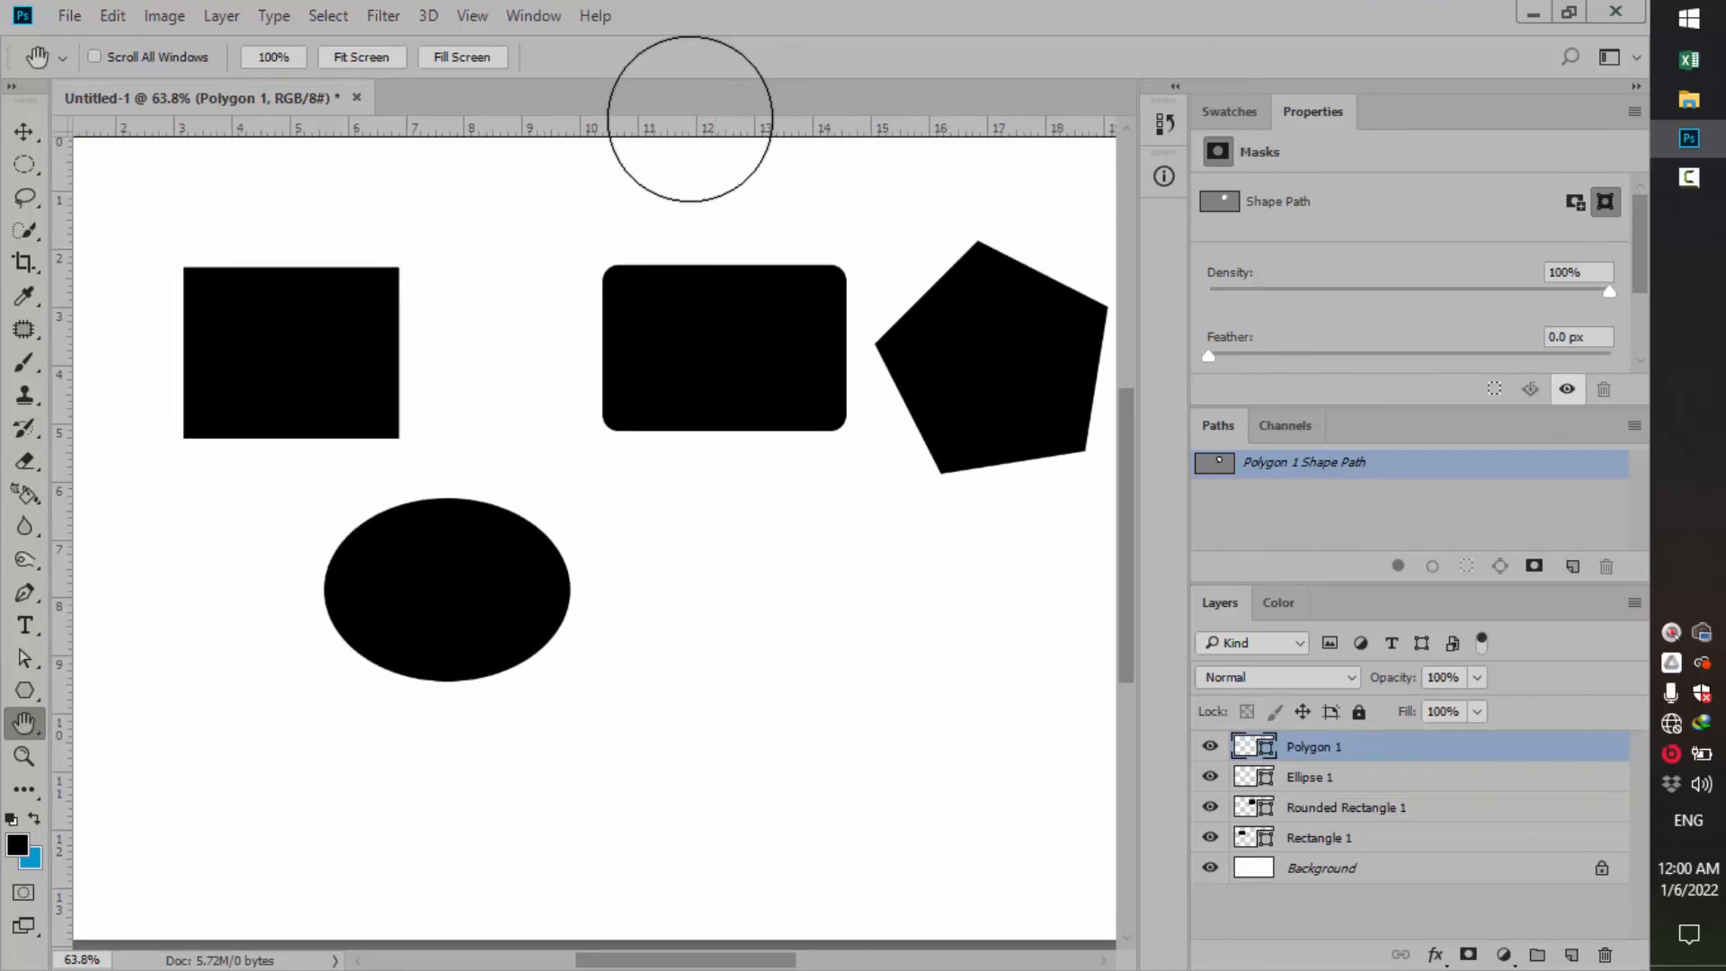
Step: Practise temporary Hand panning while the Move Tool is active, and turn off Show Transform Controls
left_click(23, 131)
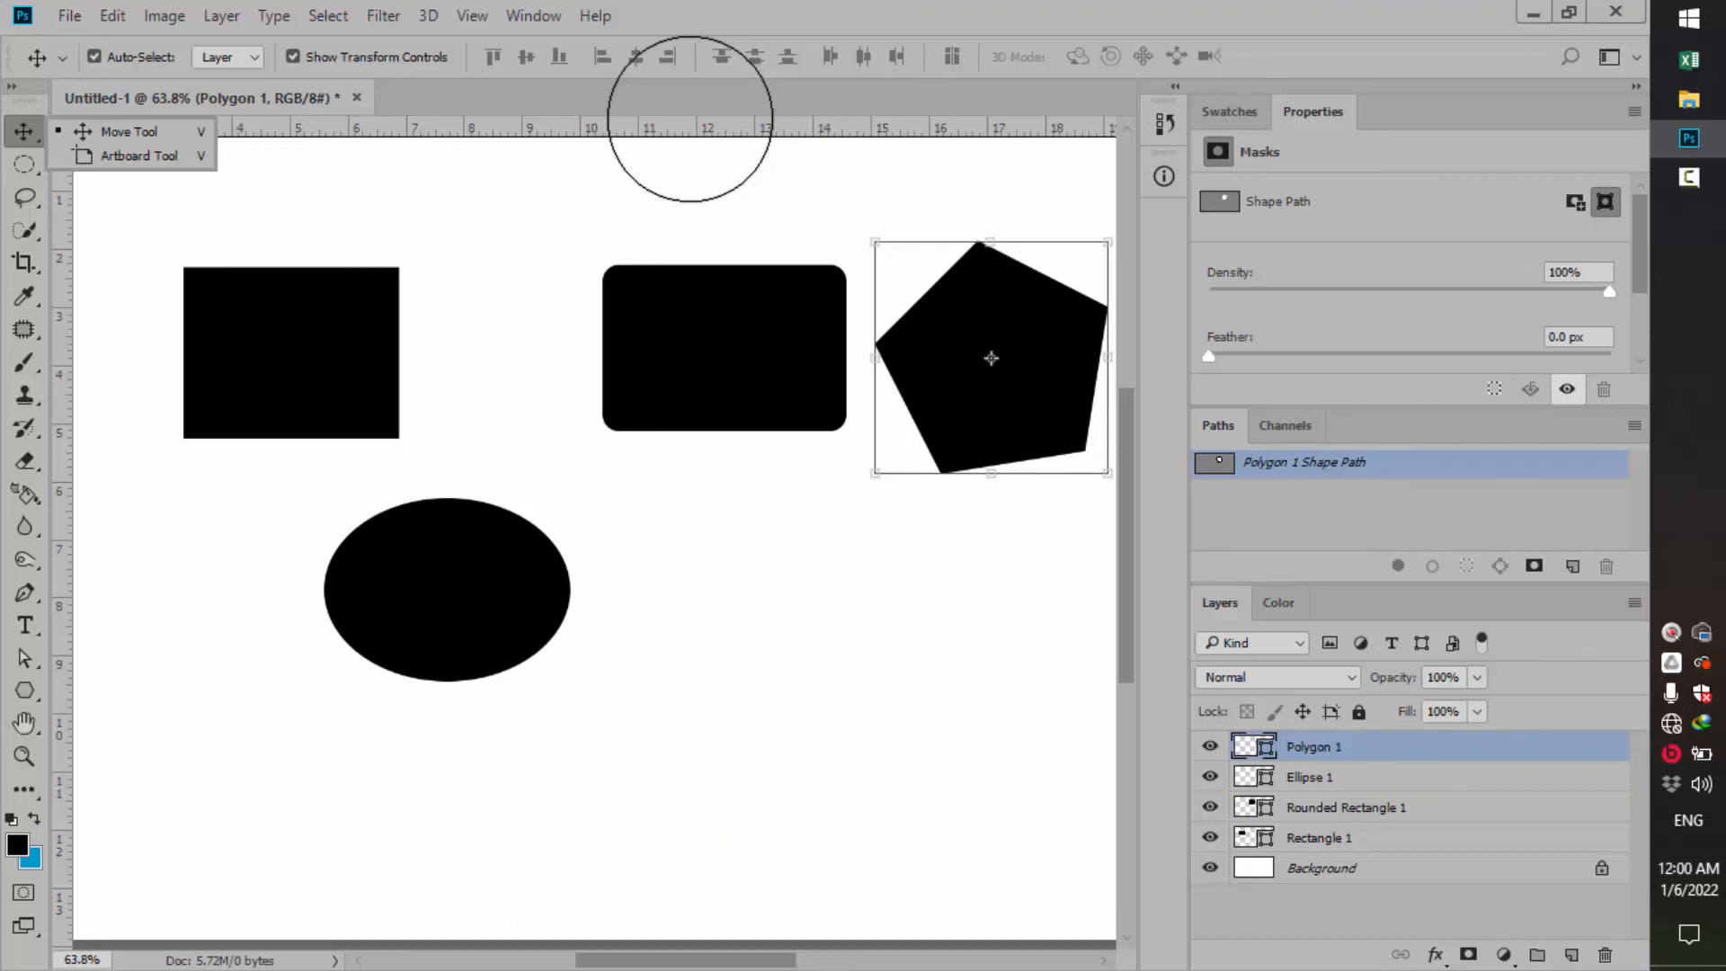
left_click_drag(669, 396, 571, 329)
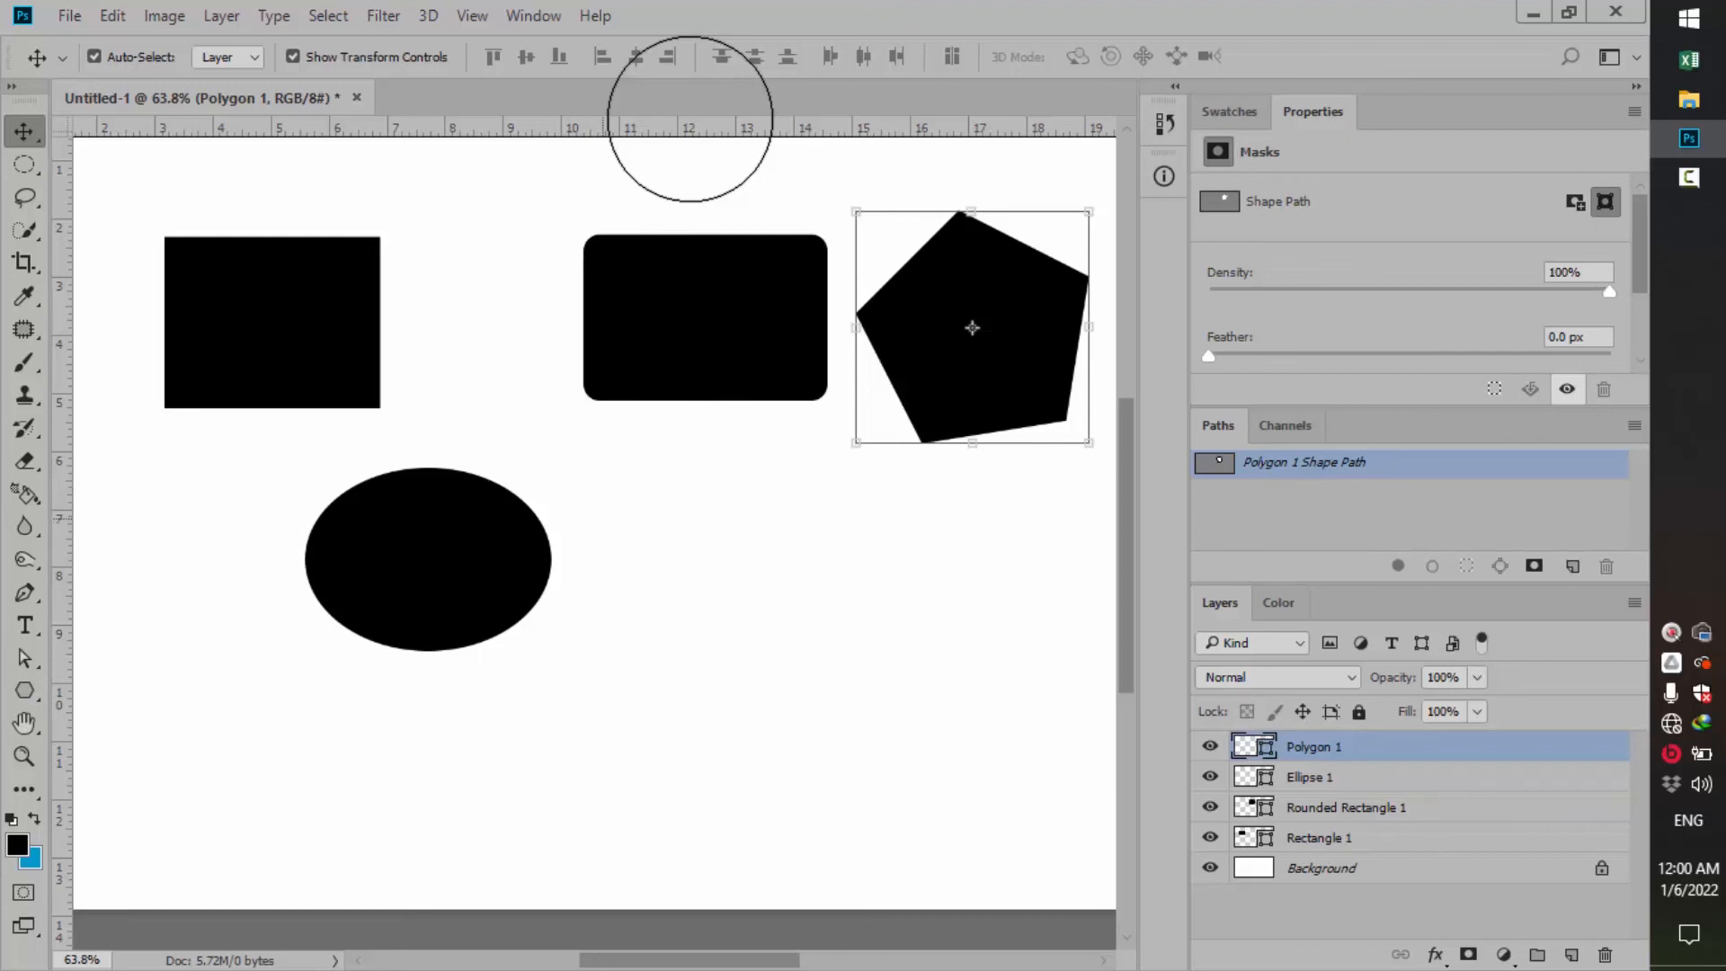
key("space")
mouse_move(600, 471)
left_mouse_down()
mouse_move(716, 542)
mouse_move(716, 668)
mouse_move(470, 438)
mouse_move(632, 544)
mouse_move(381, 748)
mouse_move(478, 470)
mouse_move(629, 467)
left_mouse_up()
left_click_drag(828, 508, 879, 601)
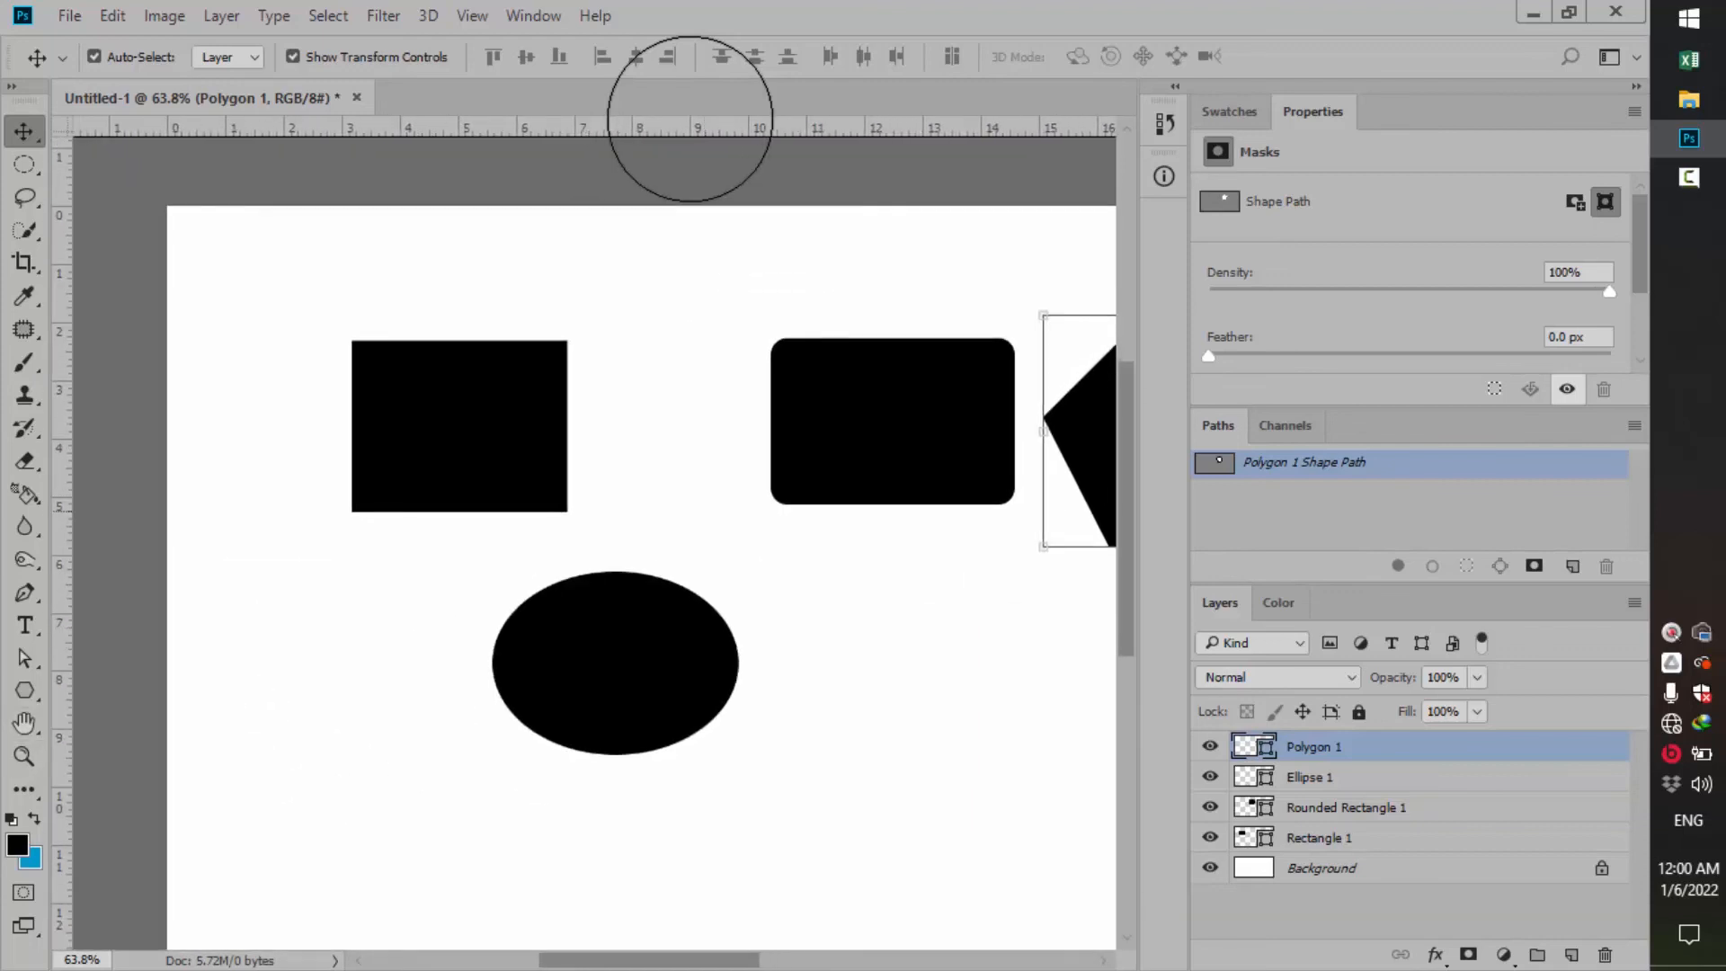
left_click_drag(623, 514, 443, 528)
left_click_drag(560, 498, 613, 395)
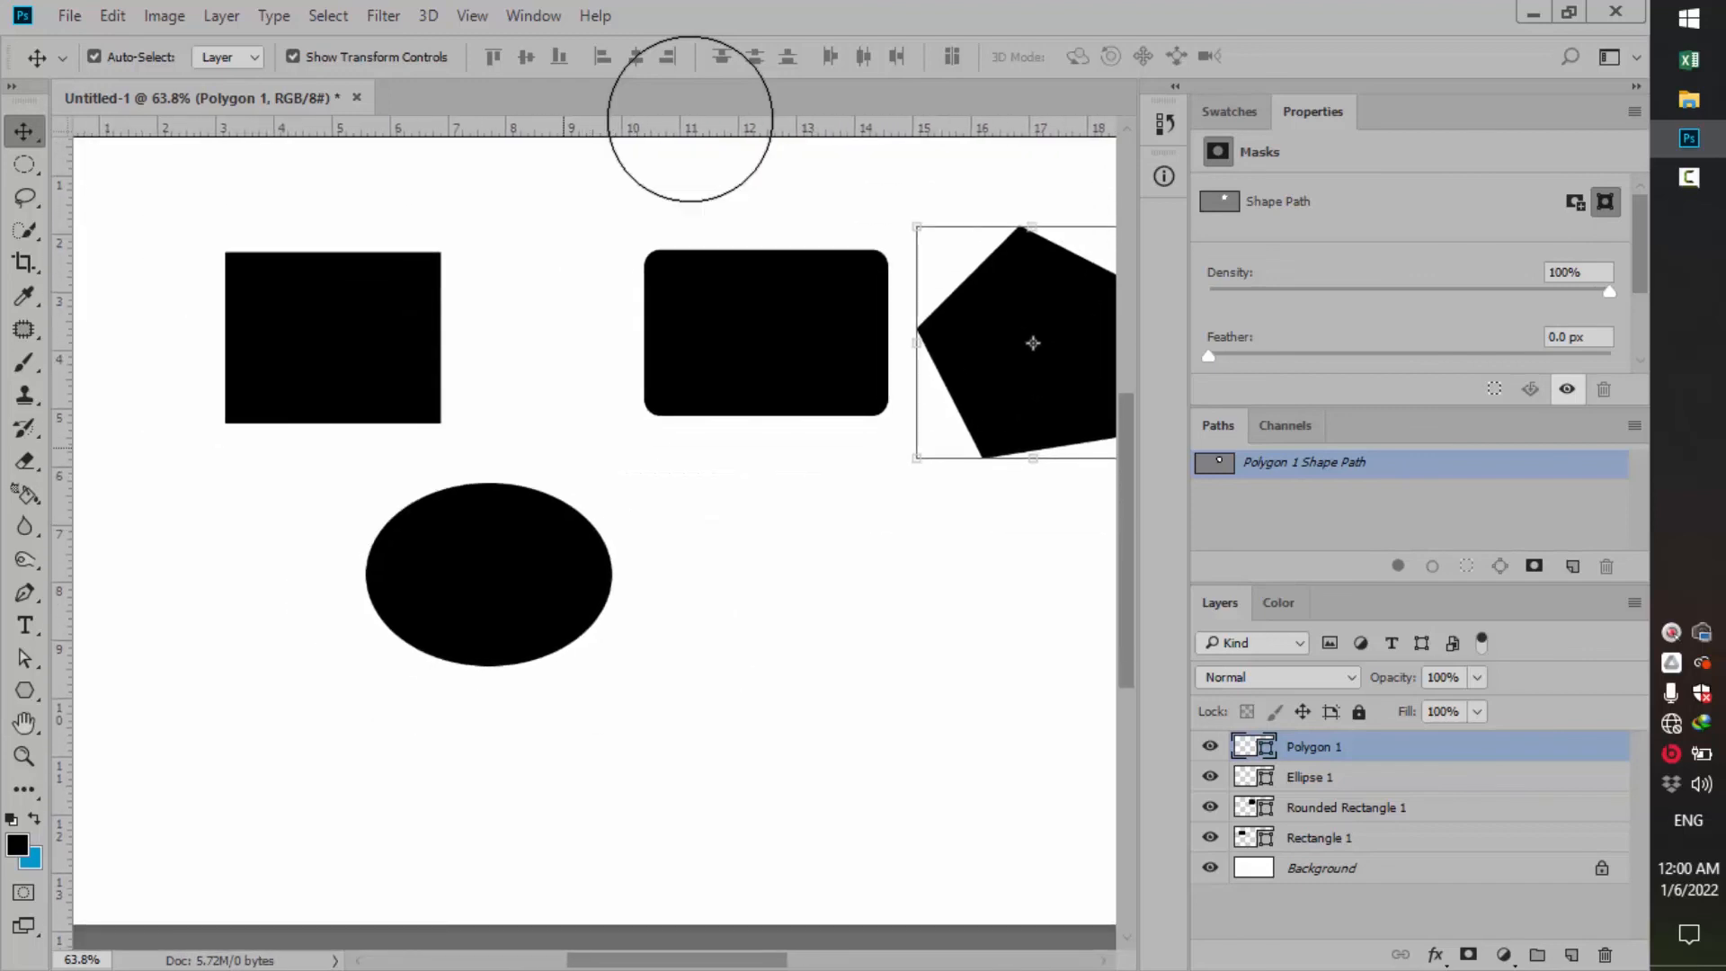
left_click(293, 56)
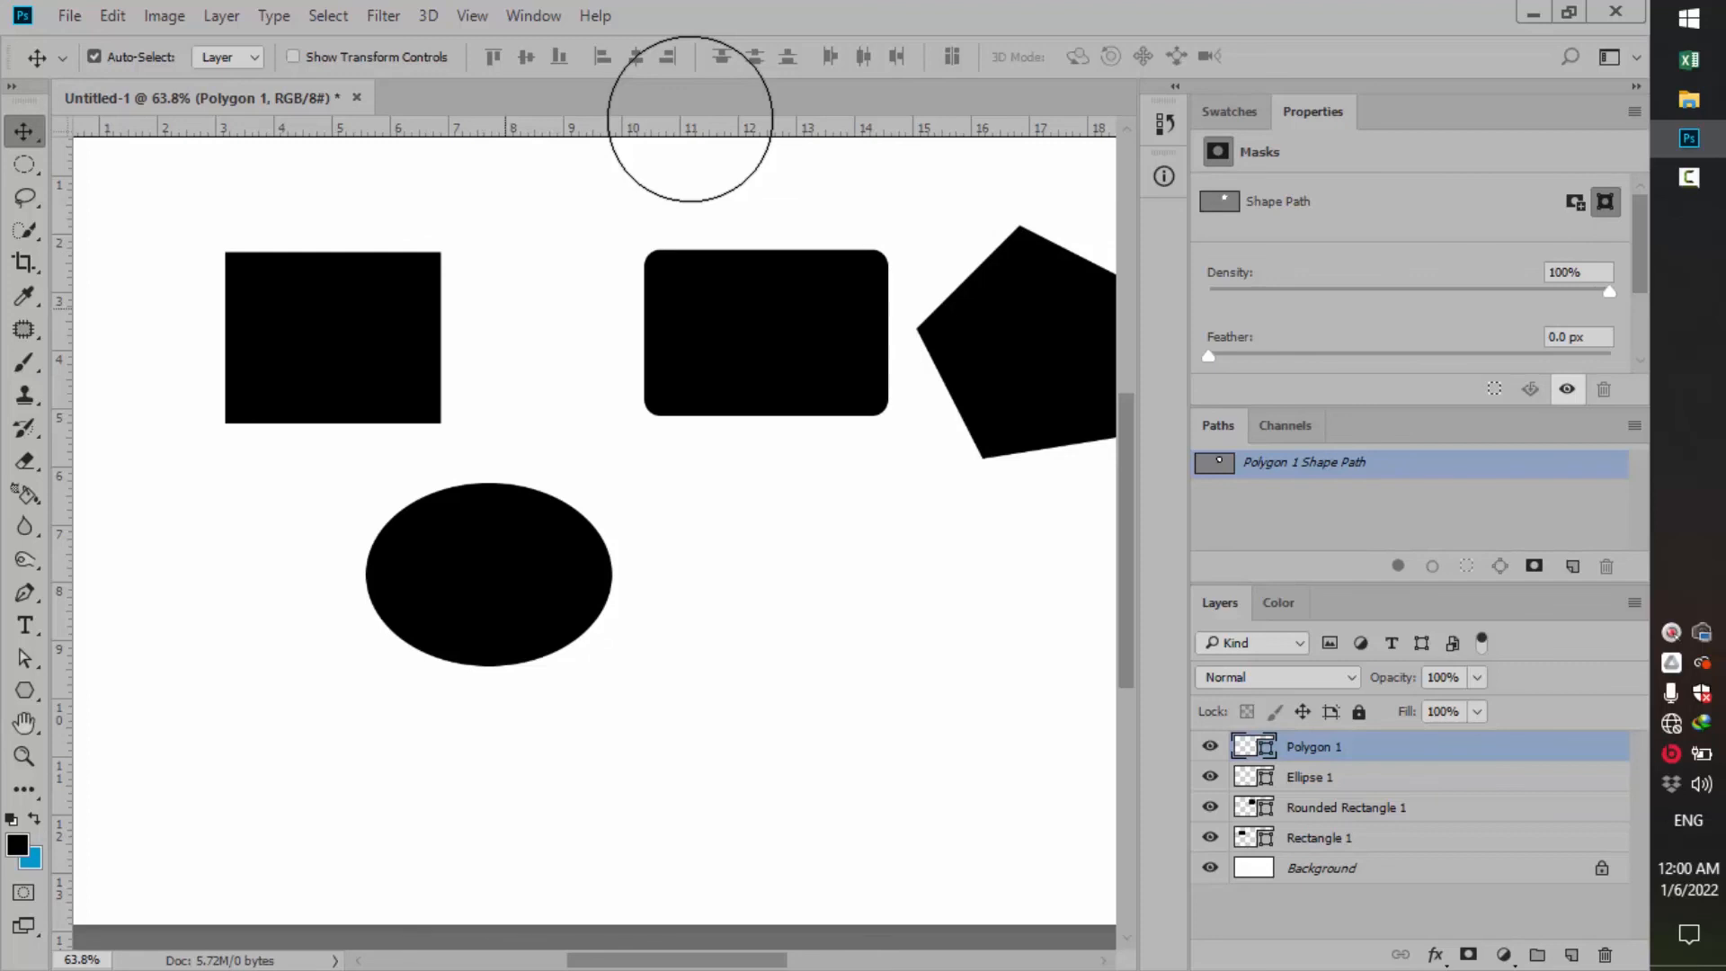
Step: Open the image jahful_poster2.png from the Desktop as a separate document
left_click(69, 16)
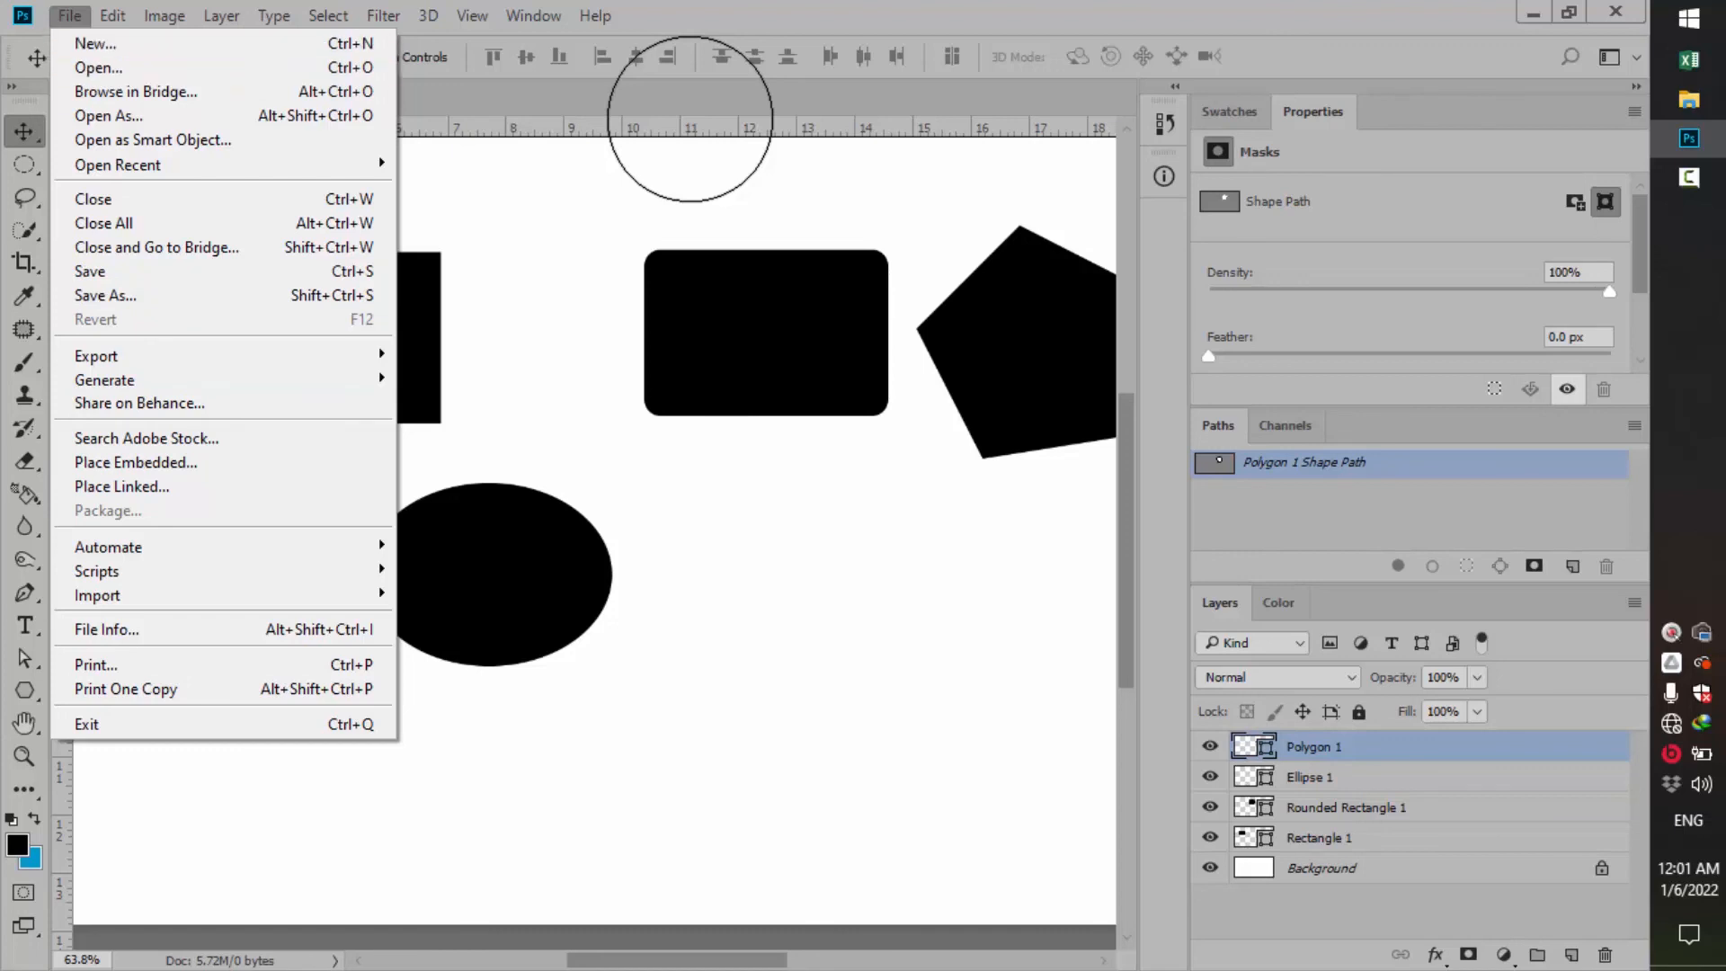
key("Escape")
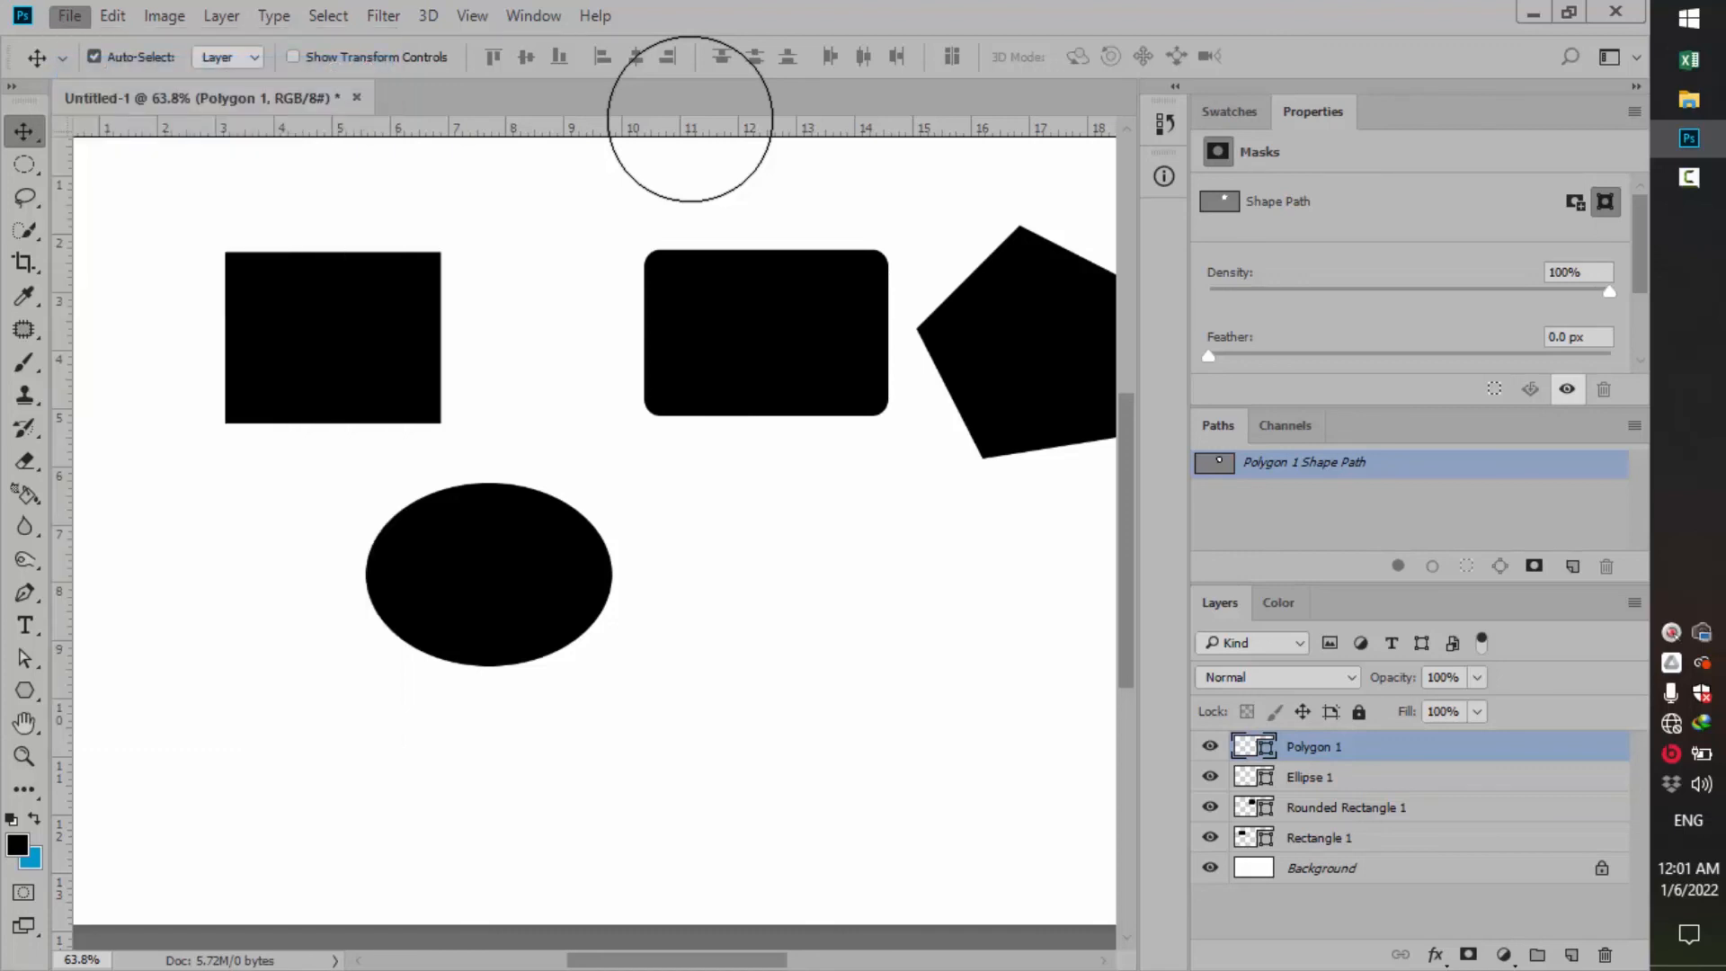
key("Escape")
key("ctrl+o")
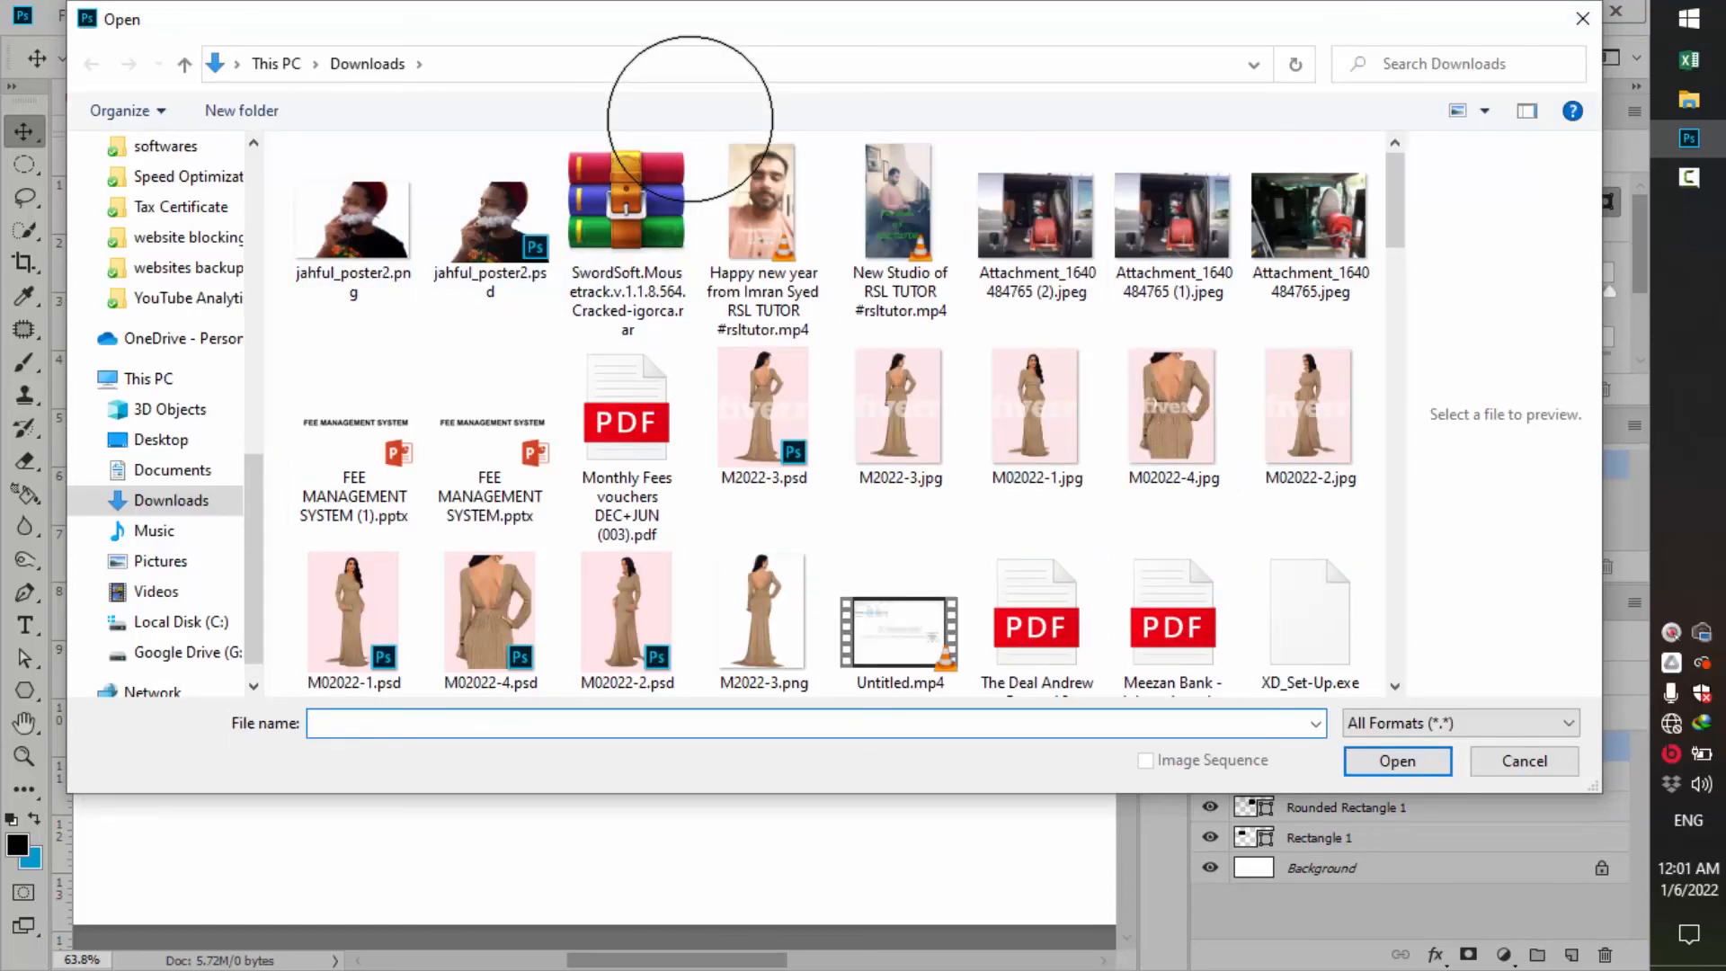
left_click_drag(253, 548, 253, 247)
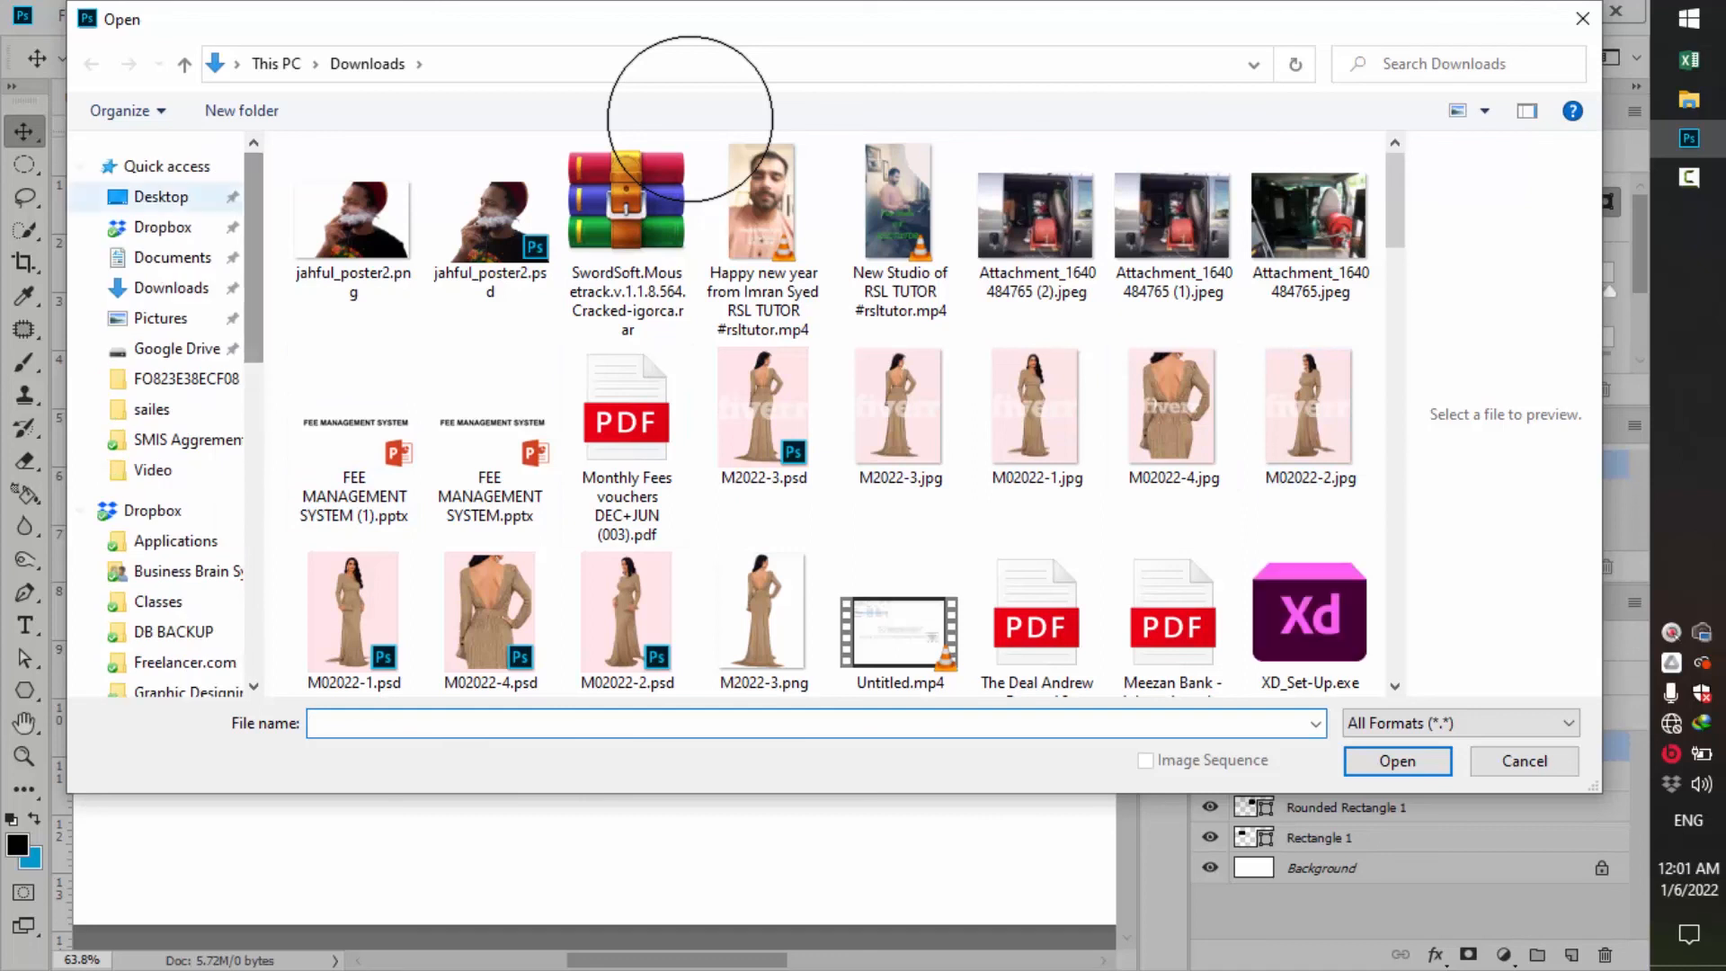
left_click(162, 197)
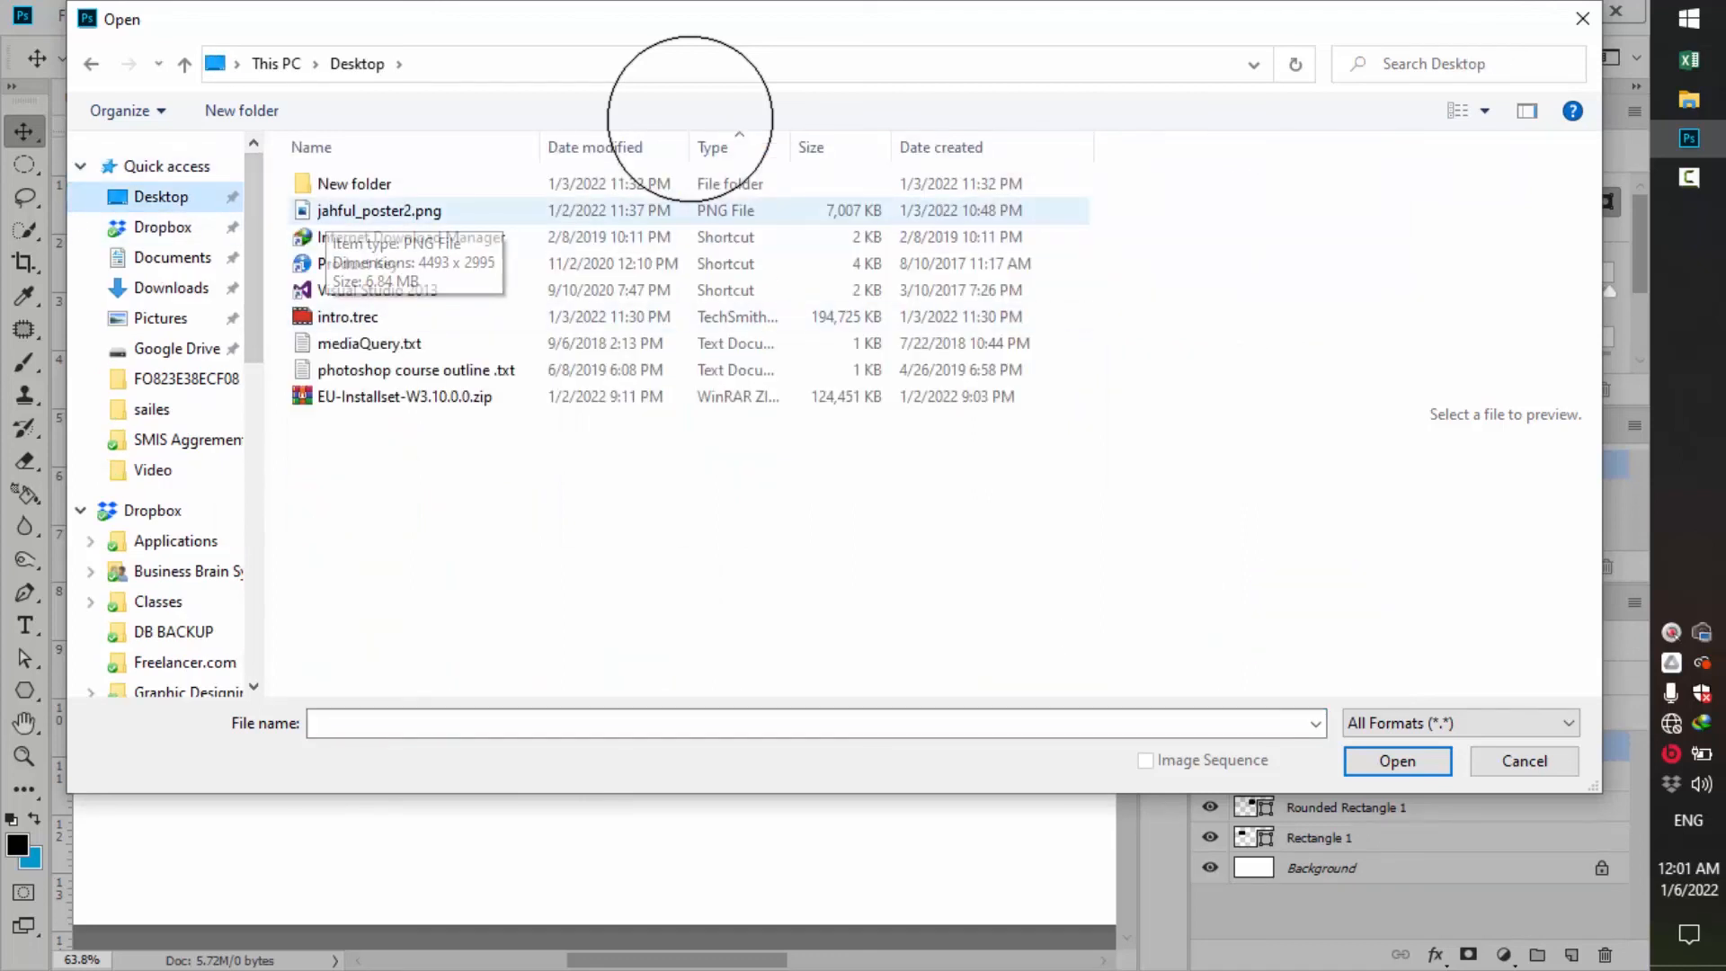
left_click(379, 212)
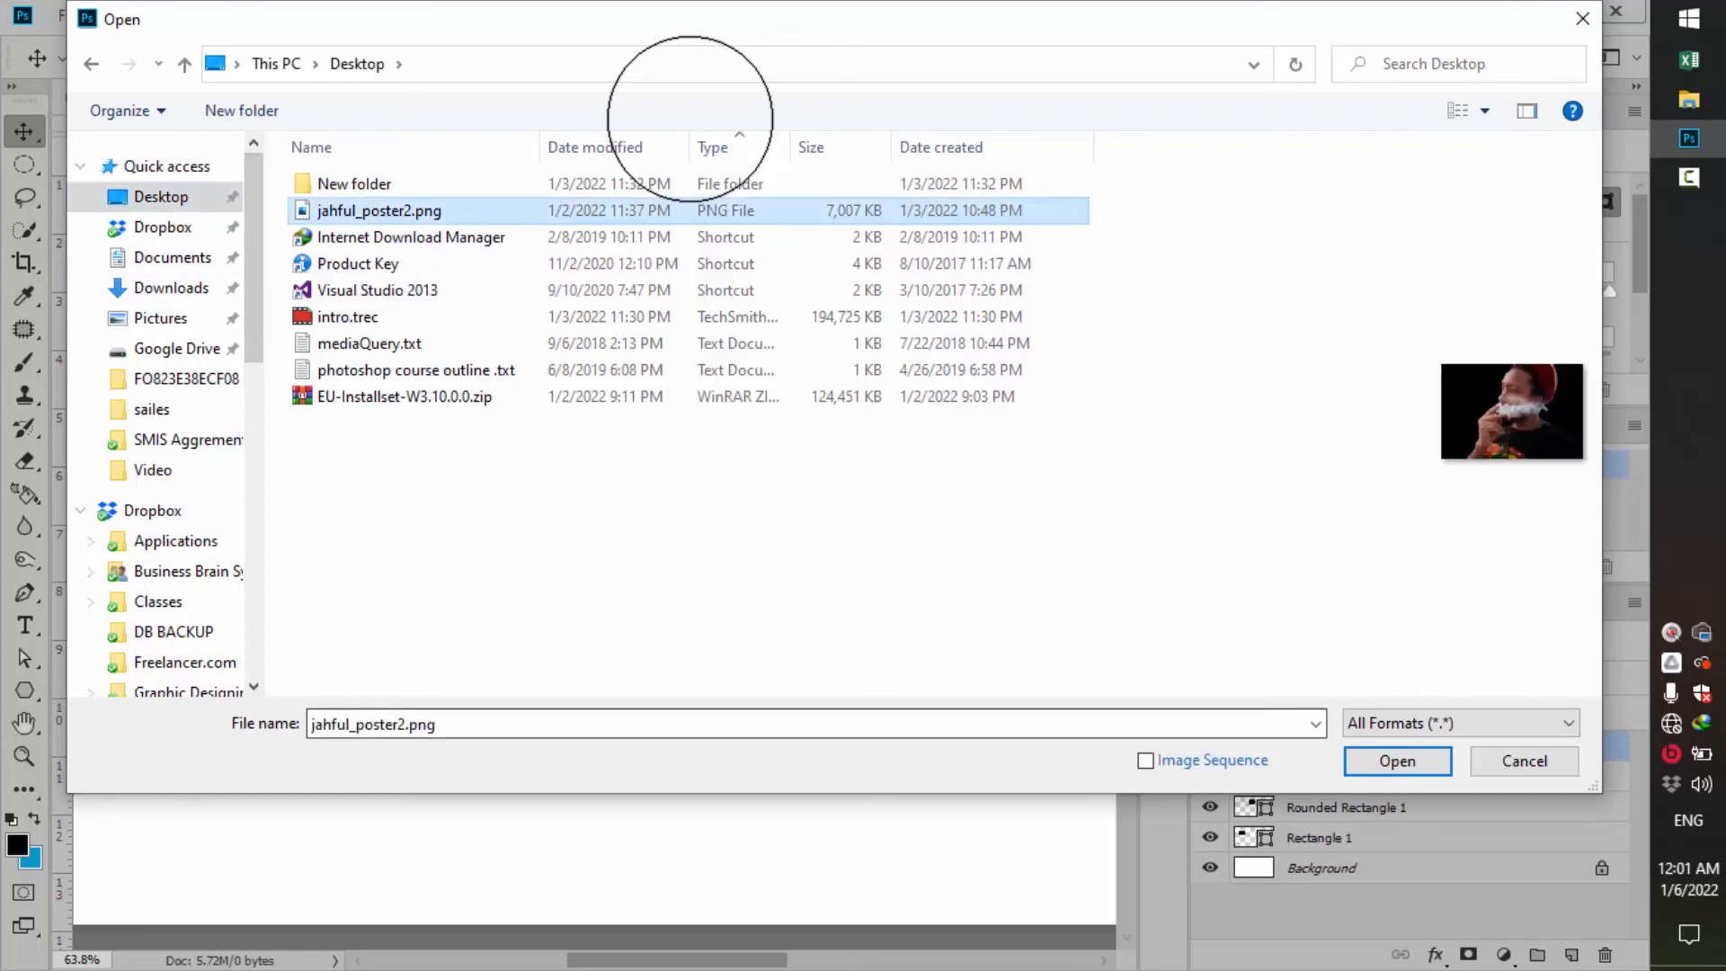
left_click(1397, 761)
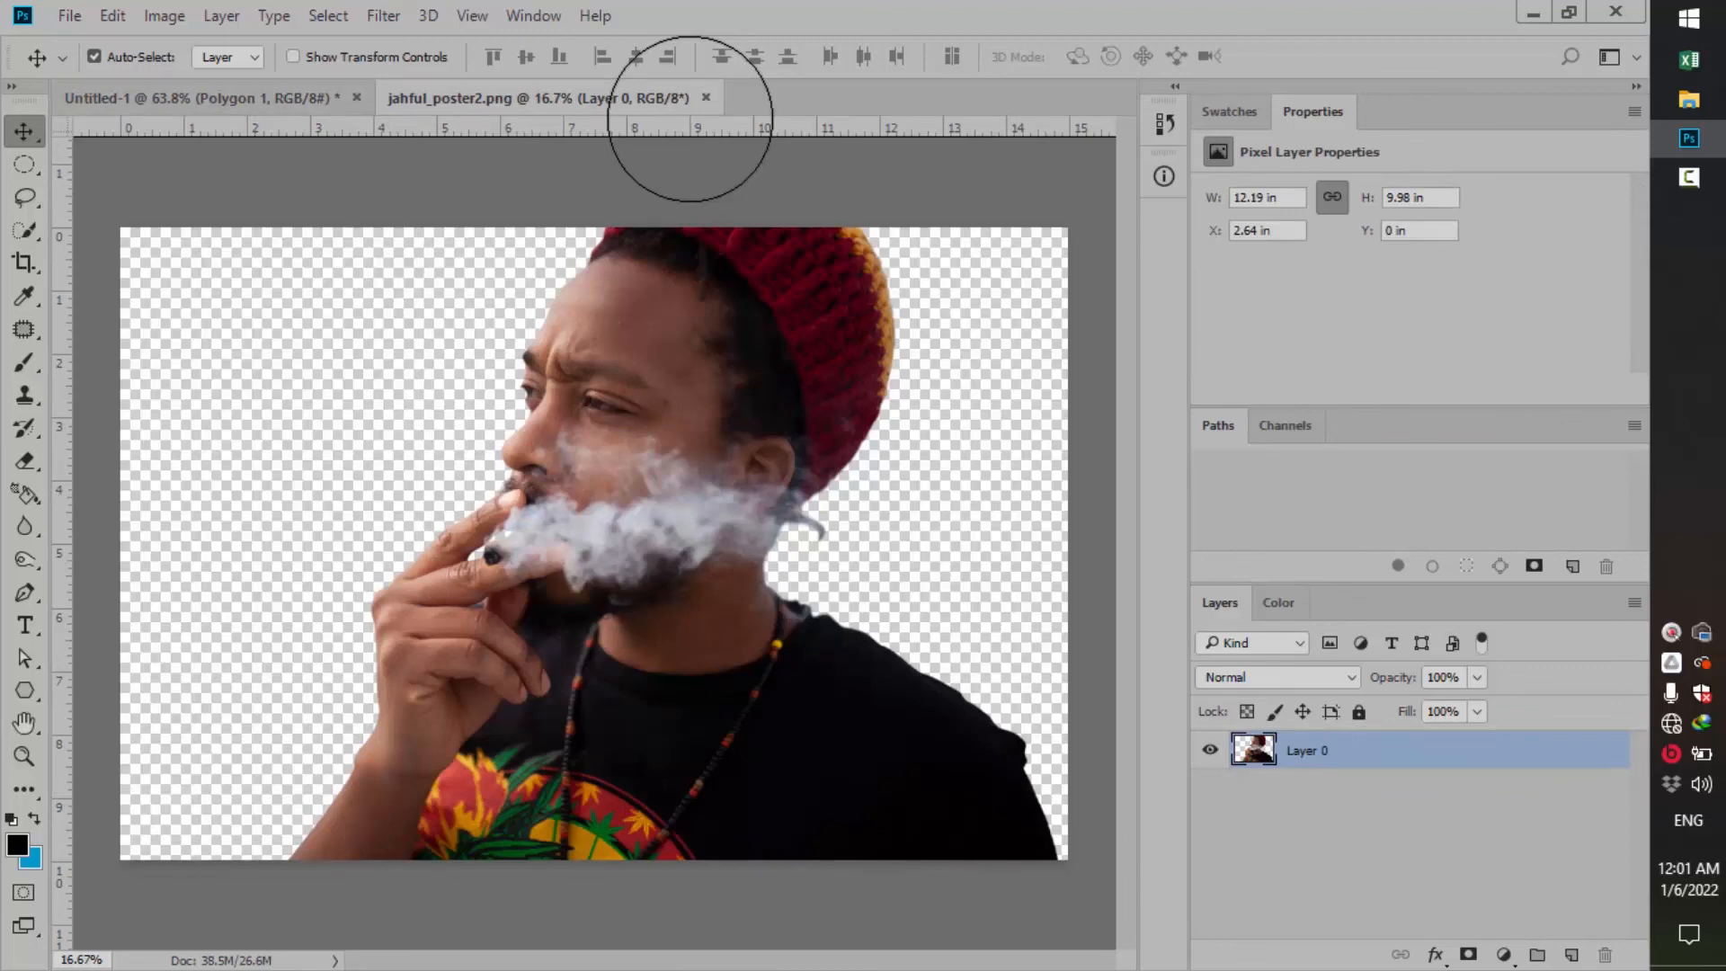
Step: Practise switching between the open documents Untitled-1 and jahful_poster2.png, ending on jahful_poster2.png
key("ctrl+Tab")
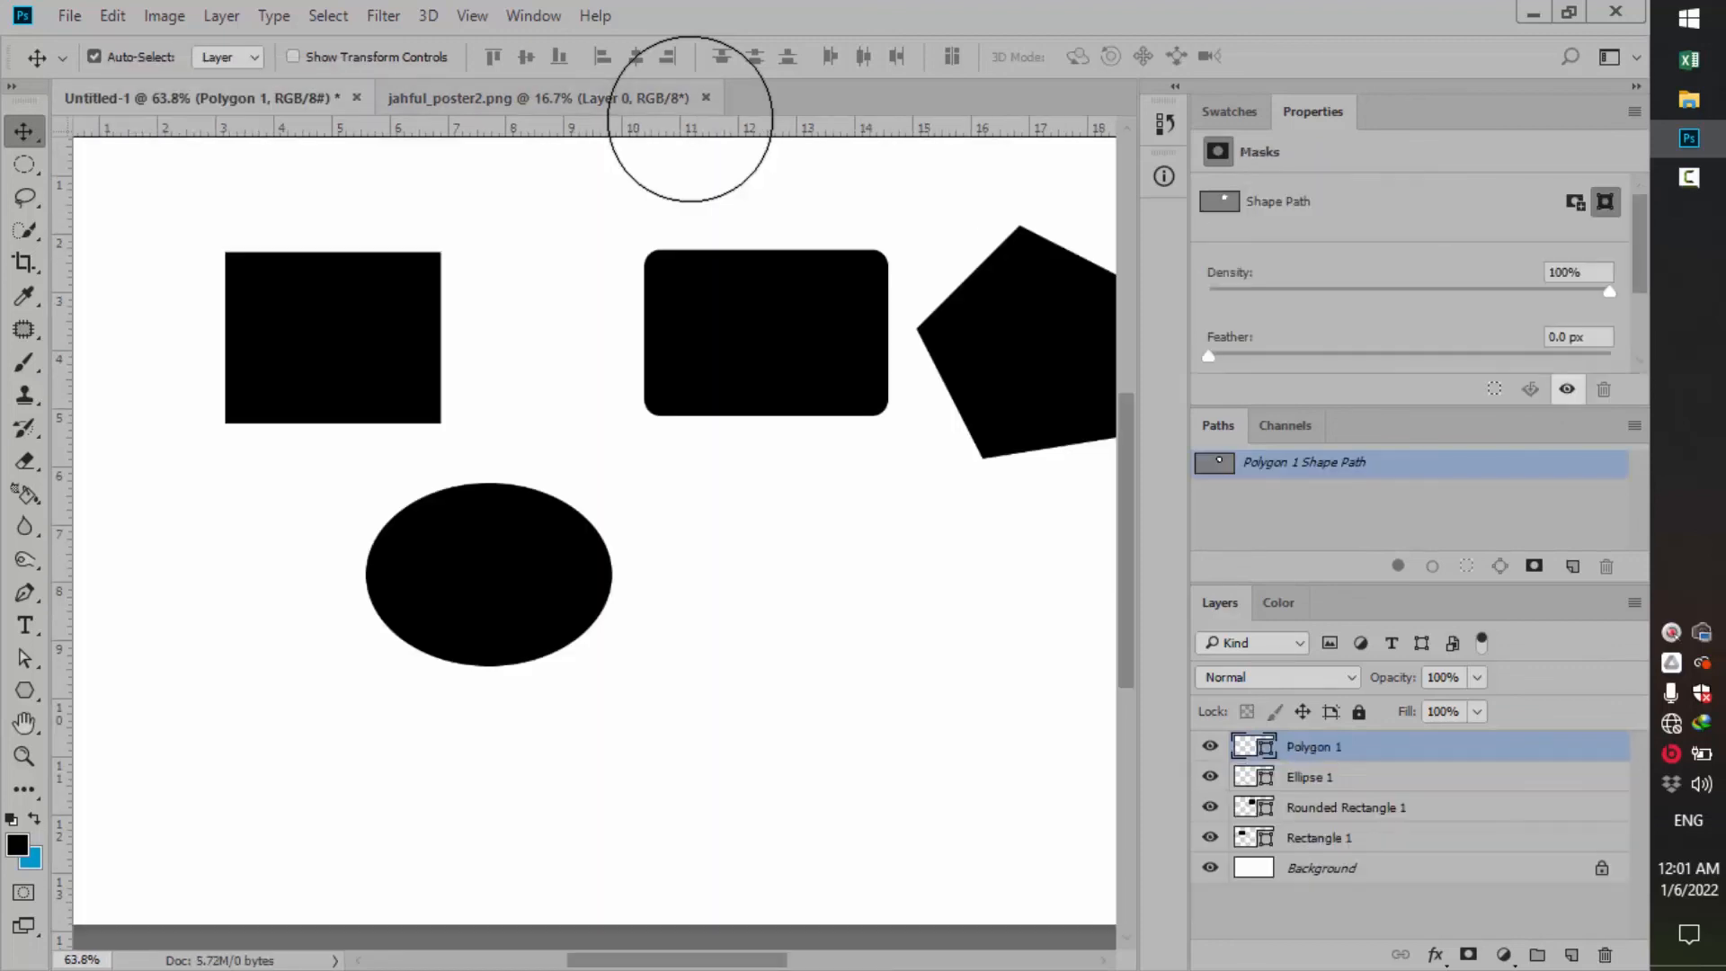
left_click(690, 99)
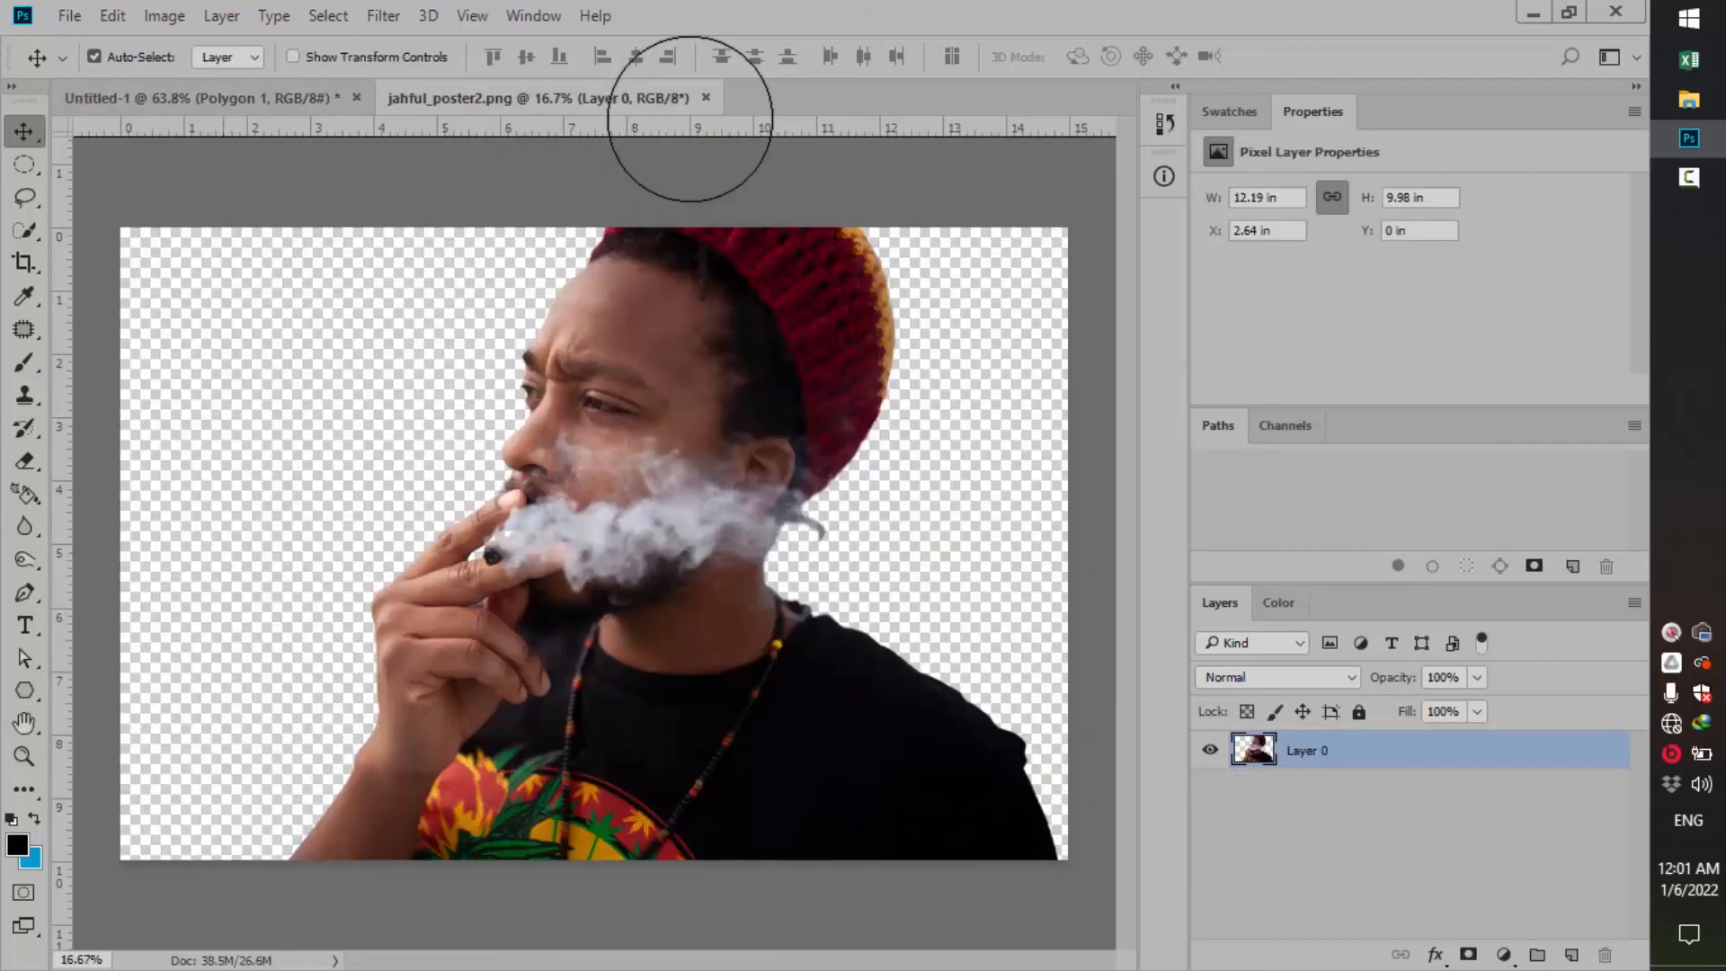
key("alt+w")
key("Up")
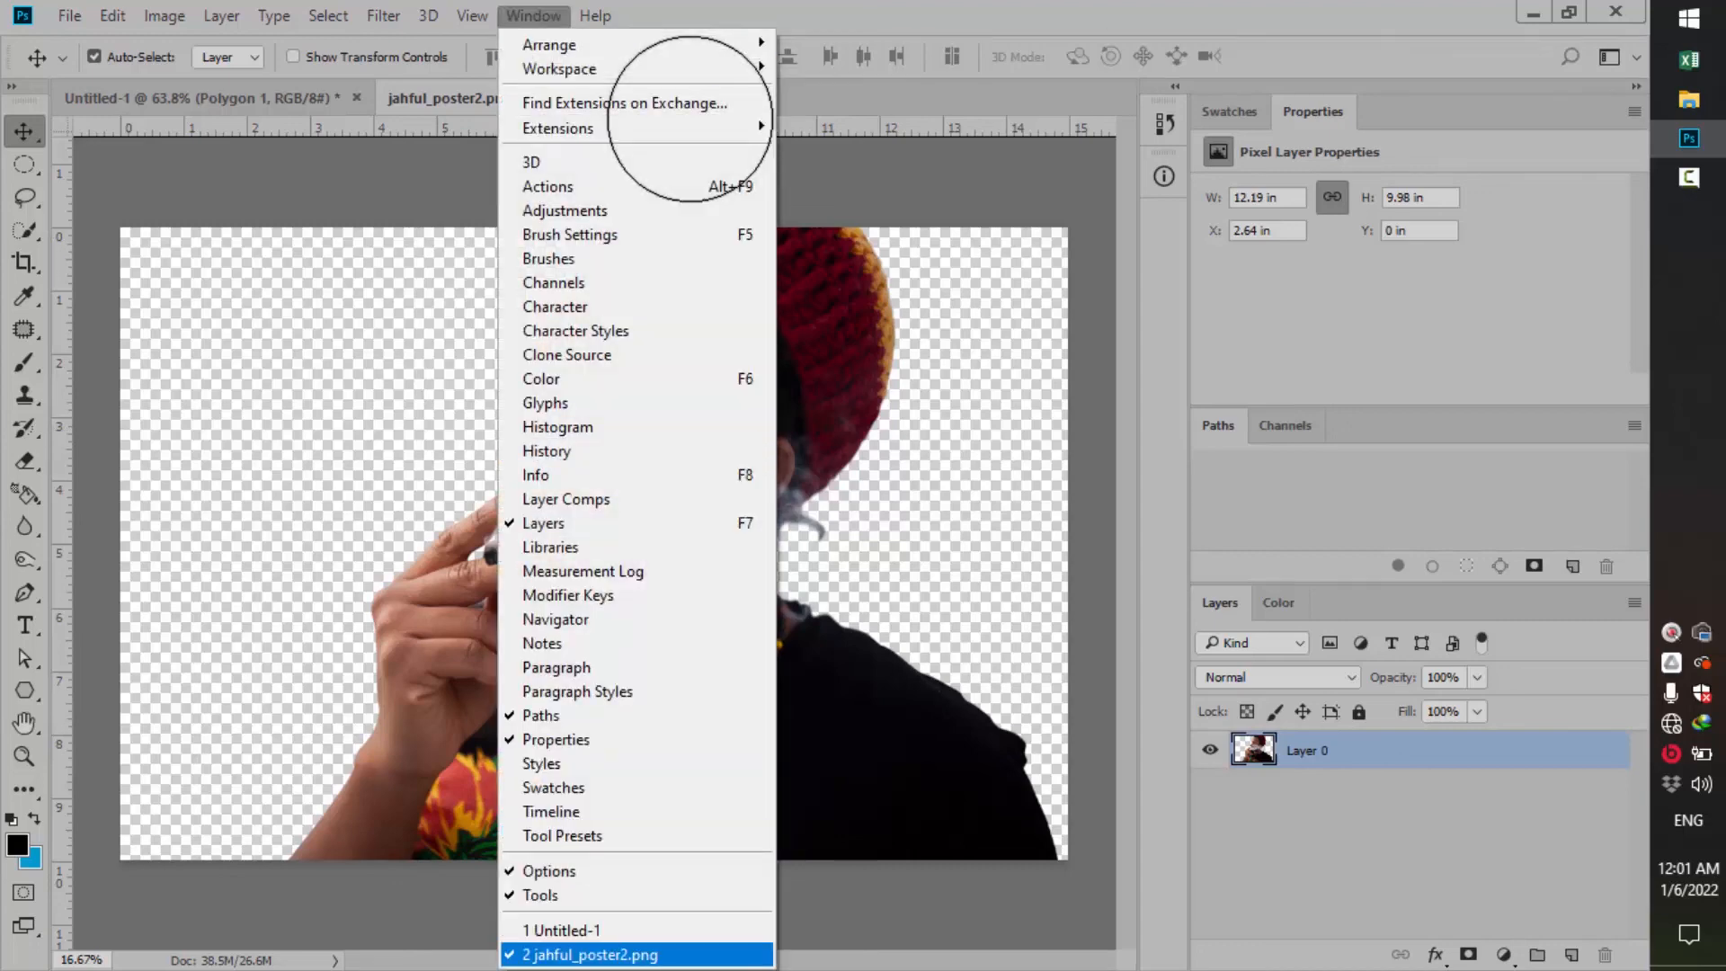
key("Up")
key("Down")
key("Return")
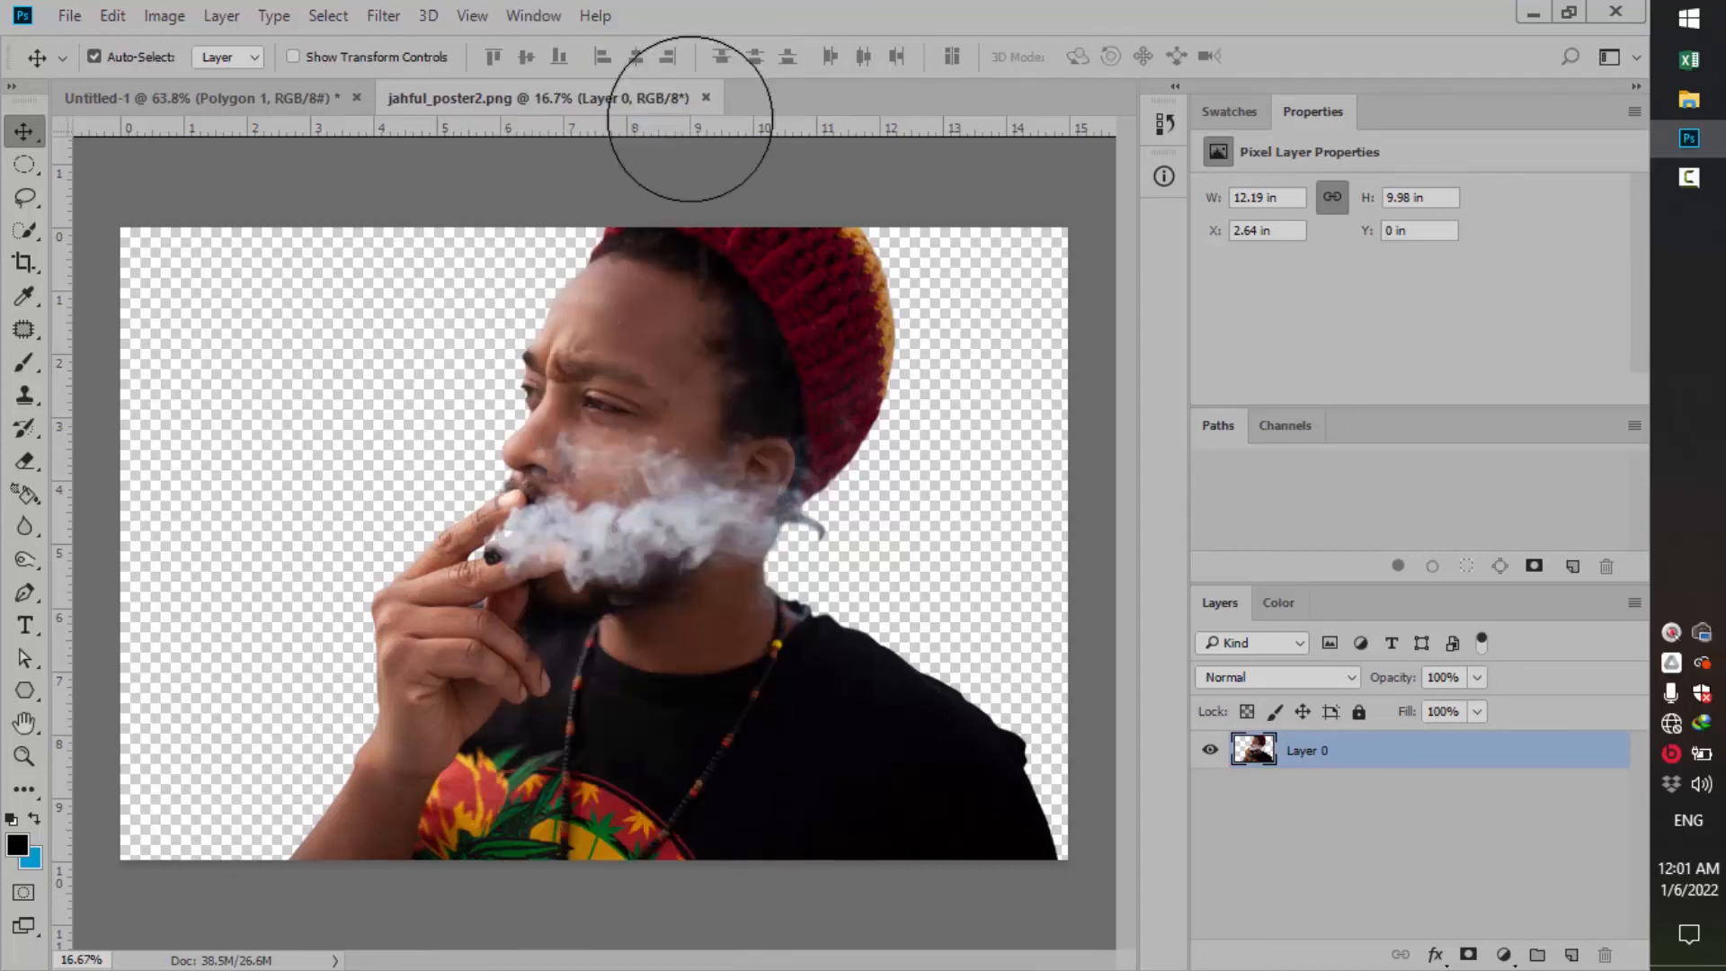
Step: Close the jahful_poster2.png document and place that image from the desktop into Untitled-1, centred at X 645 px, Y 460.5 px
left_click(705, 97)
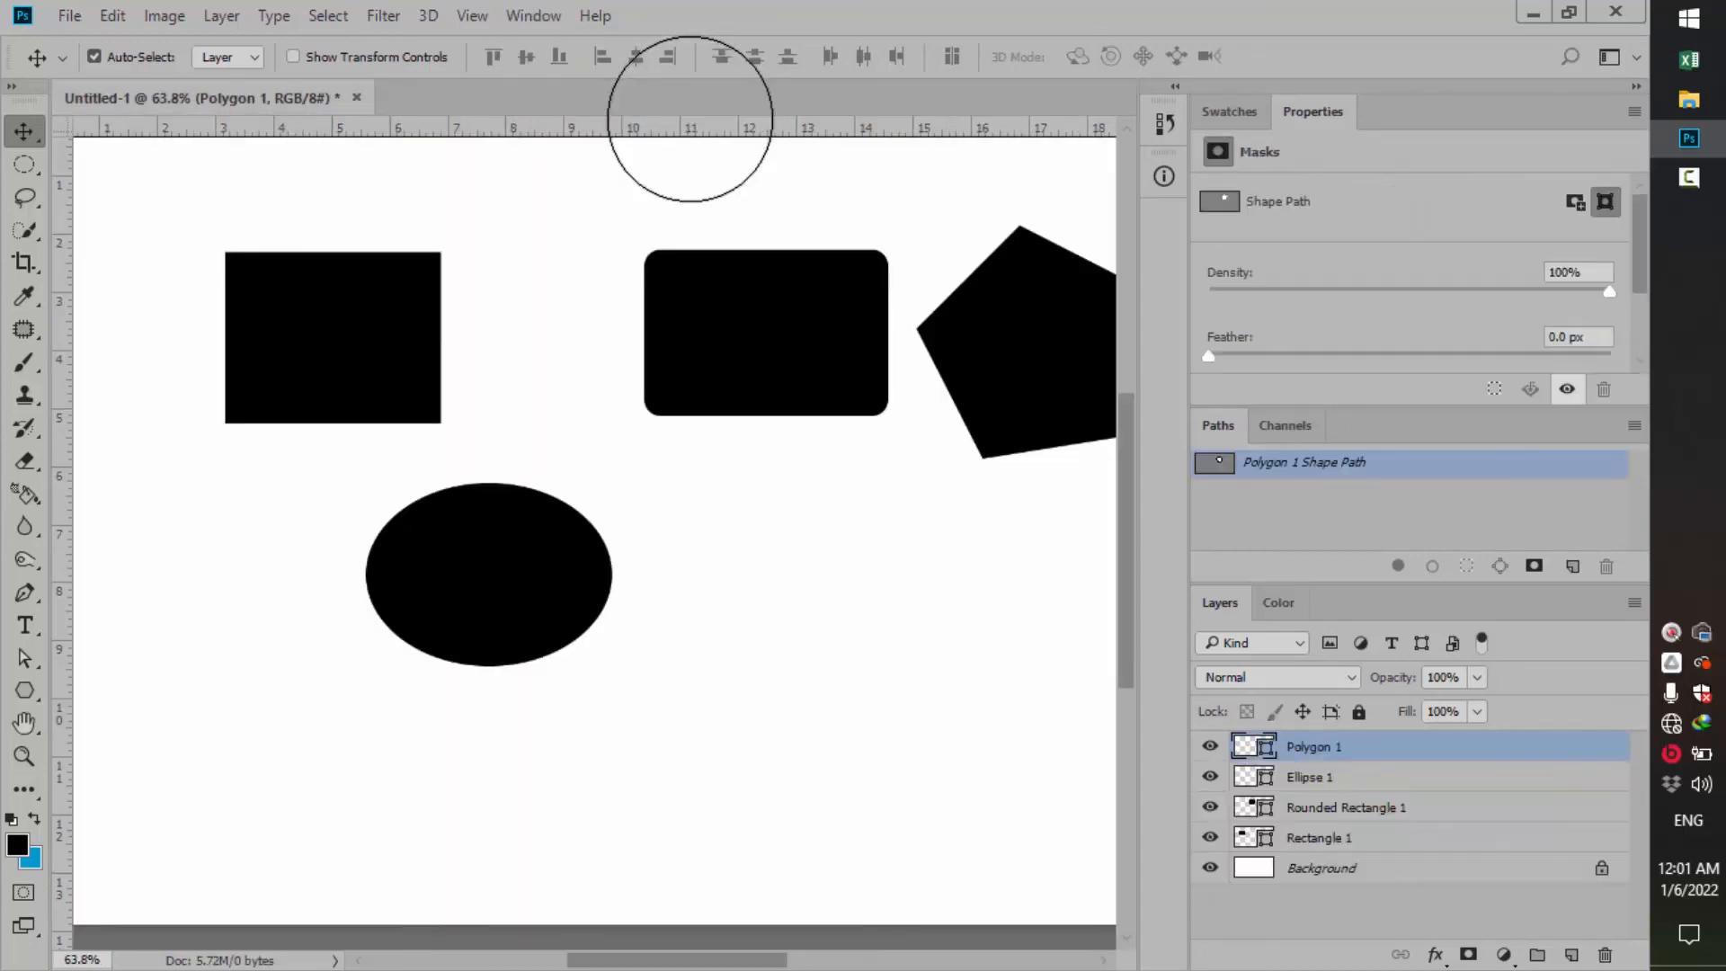
left_click(1533, 12)
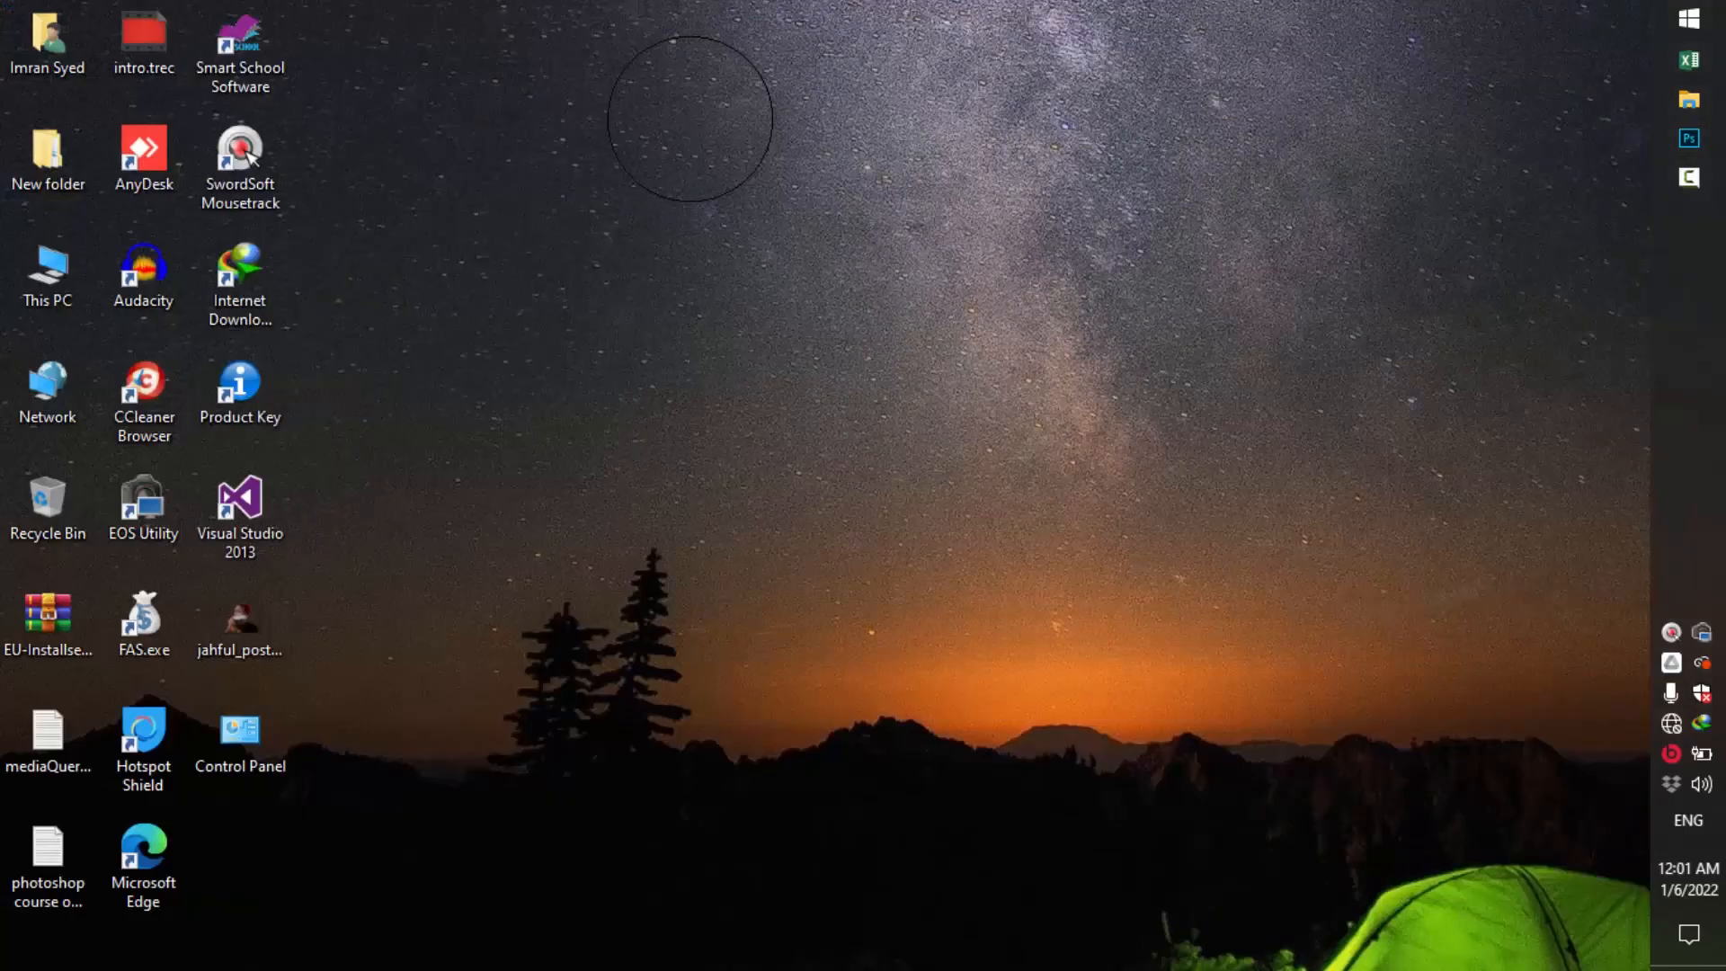
left_click_drag(240, 620, 955, 174)
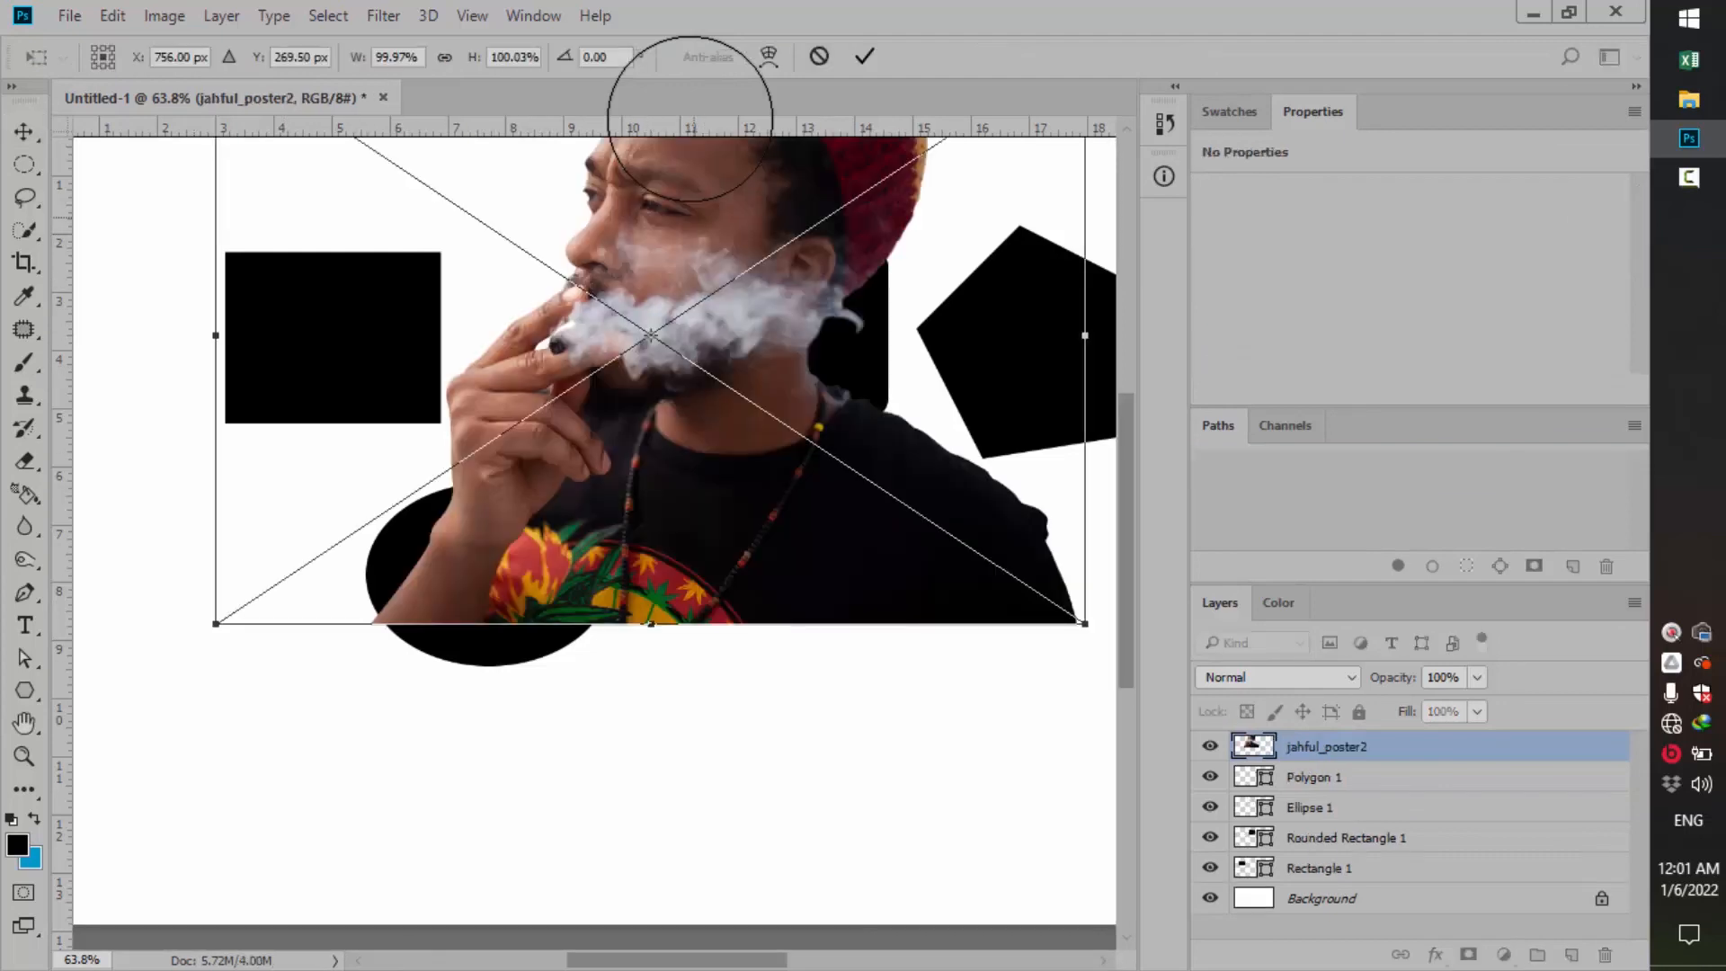
left_click_drag(694, 216, 604, 370)
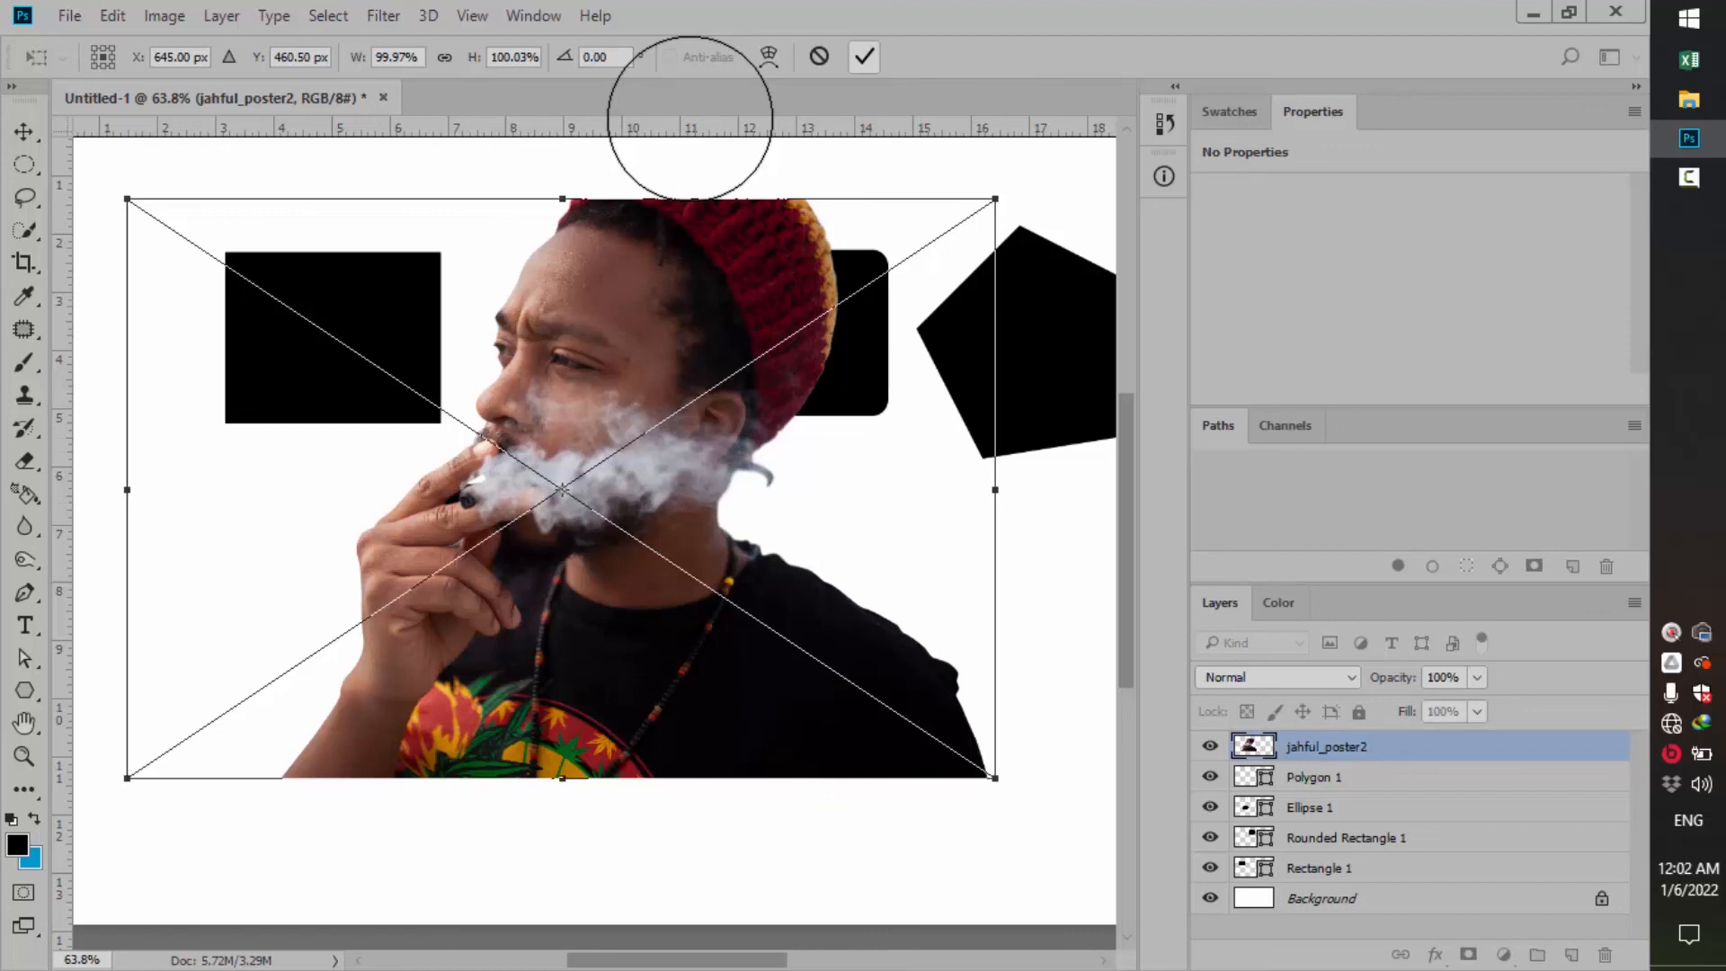
left_click(864, 57)
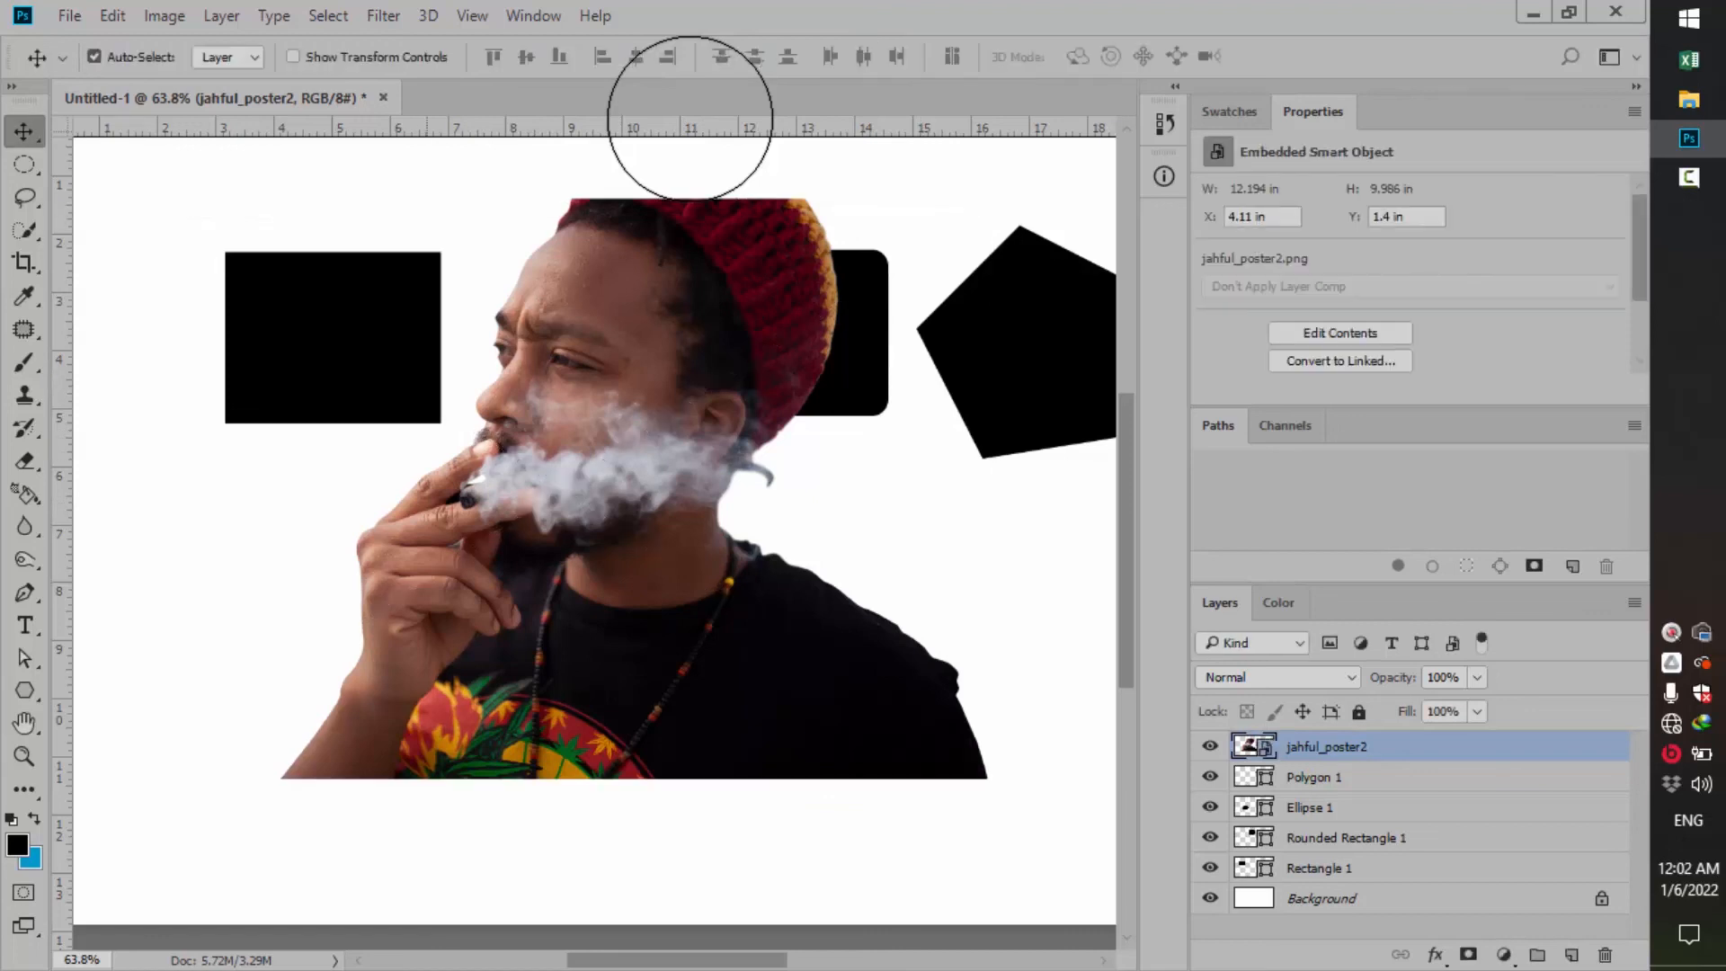
Step: Try bringing the jahful_poster2 image from the desktop into Photoshop again, and pan the canvas until the whole pentagon is in view
left_click(69, 16)
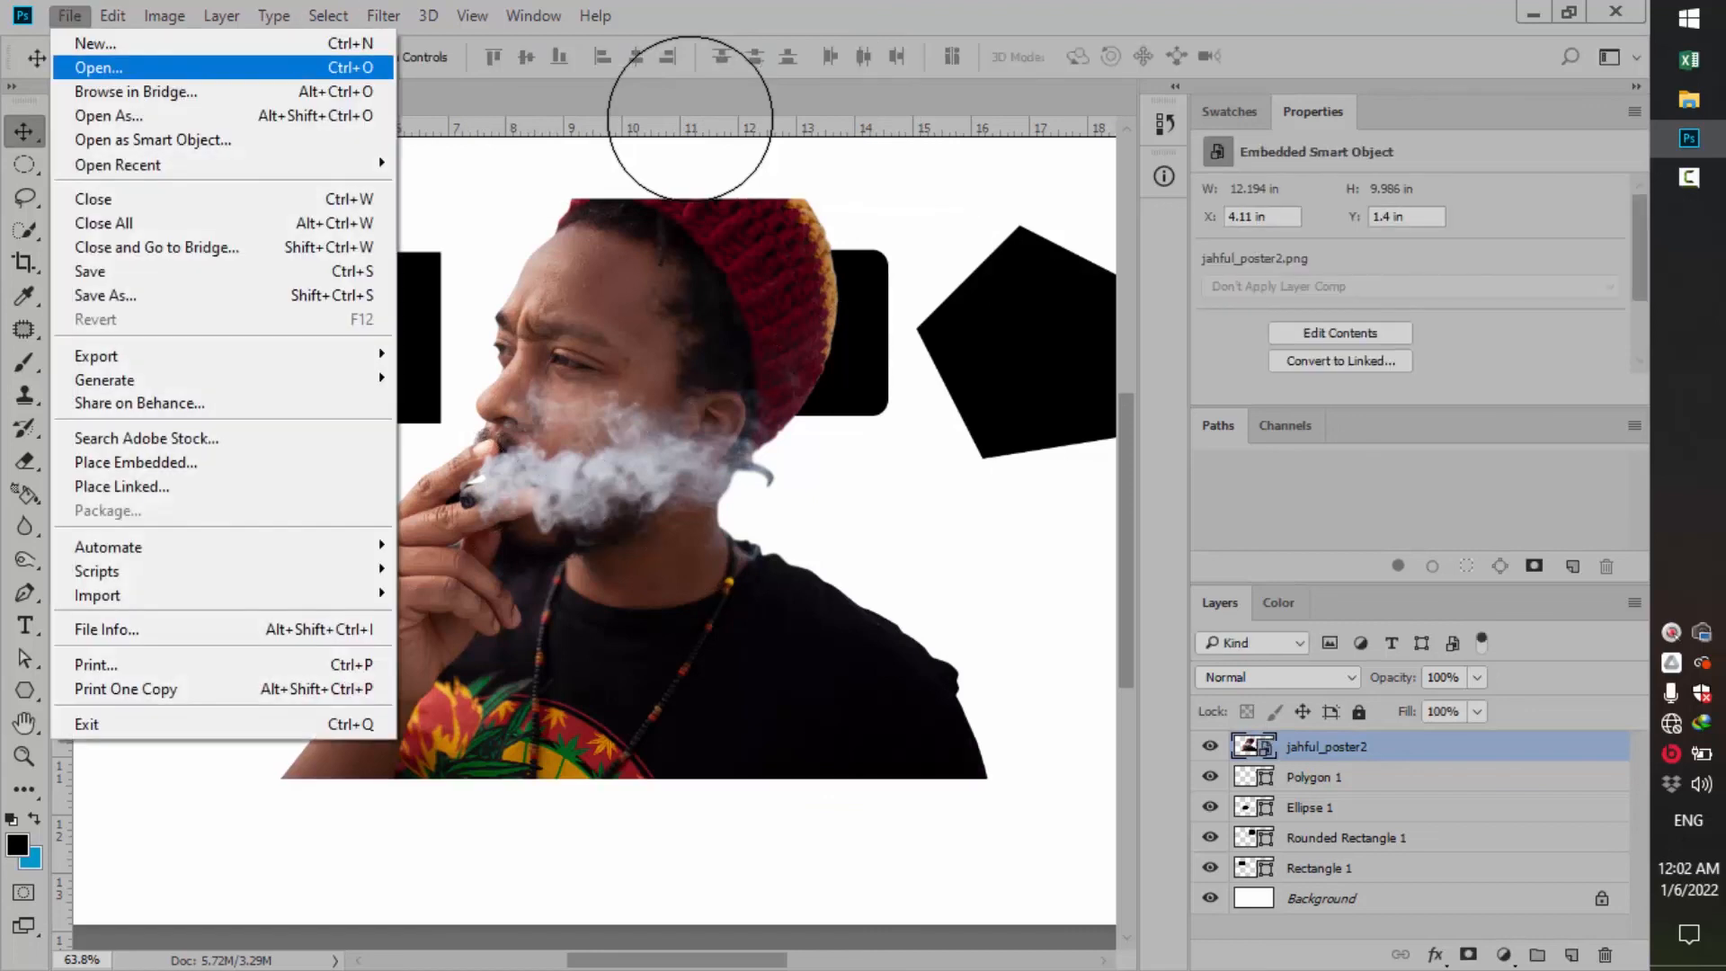
left_click(595, 16)
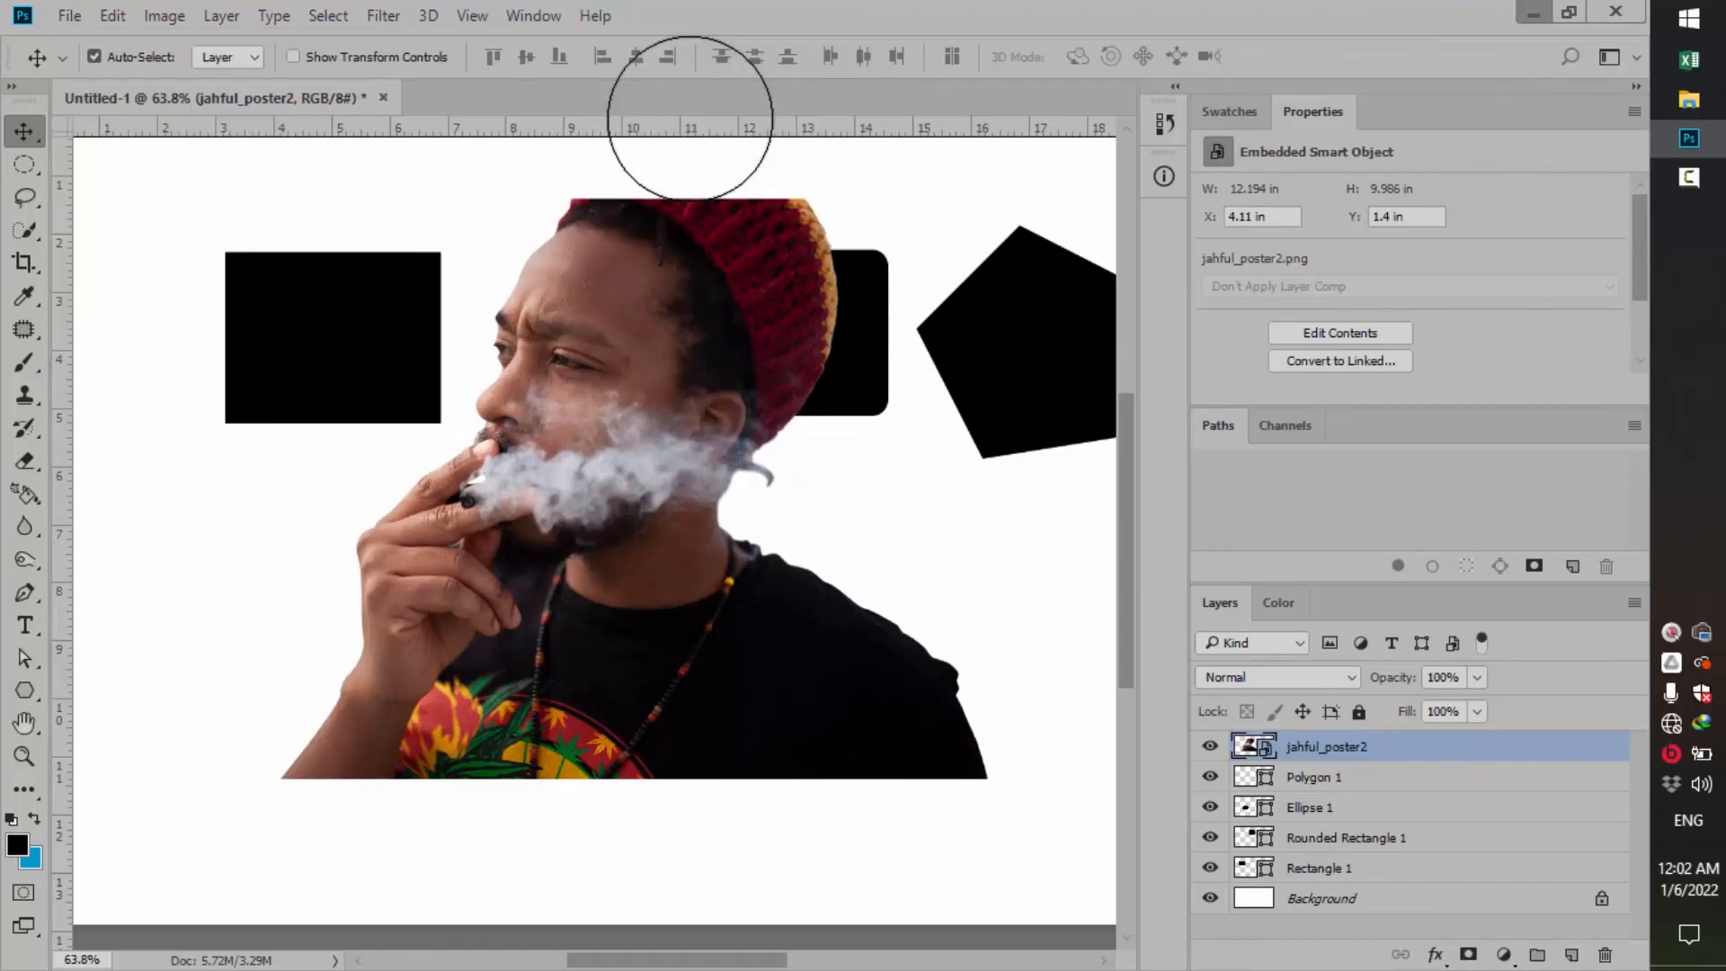
left_click(1533, 13)
left_click_drag(241, 620, 1689, 137)
left_click_drag(667, 386, 596, 346)
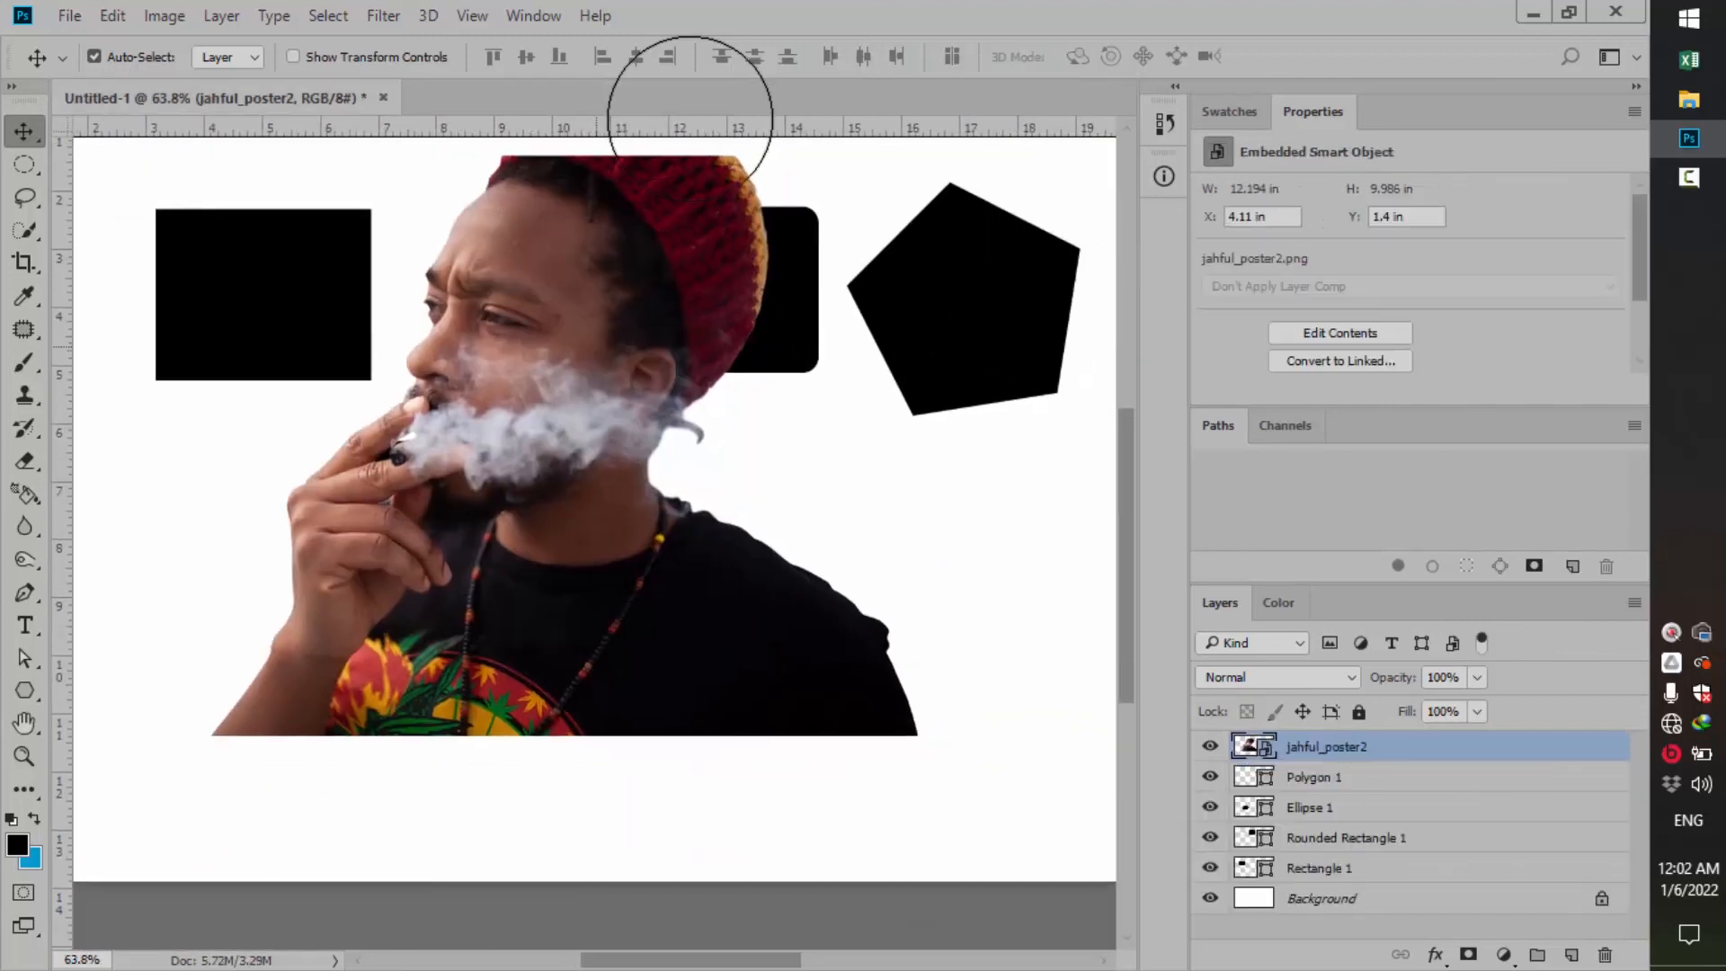